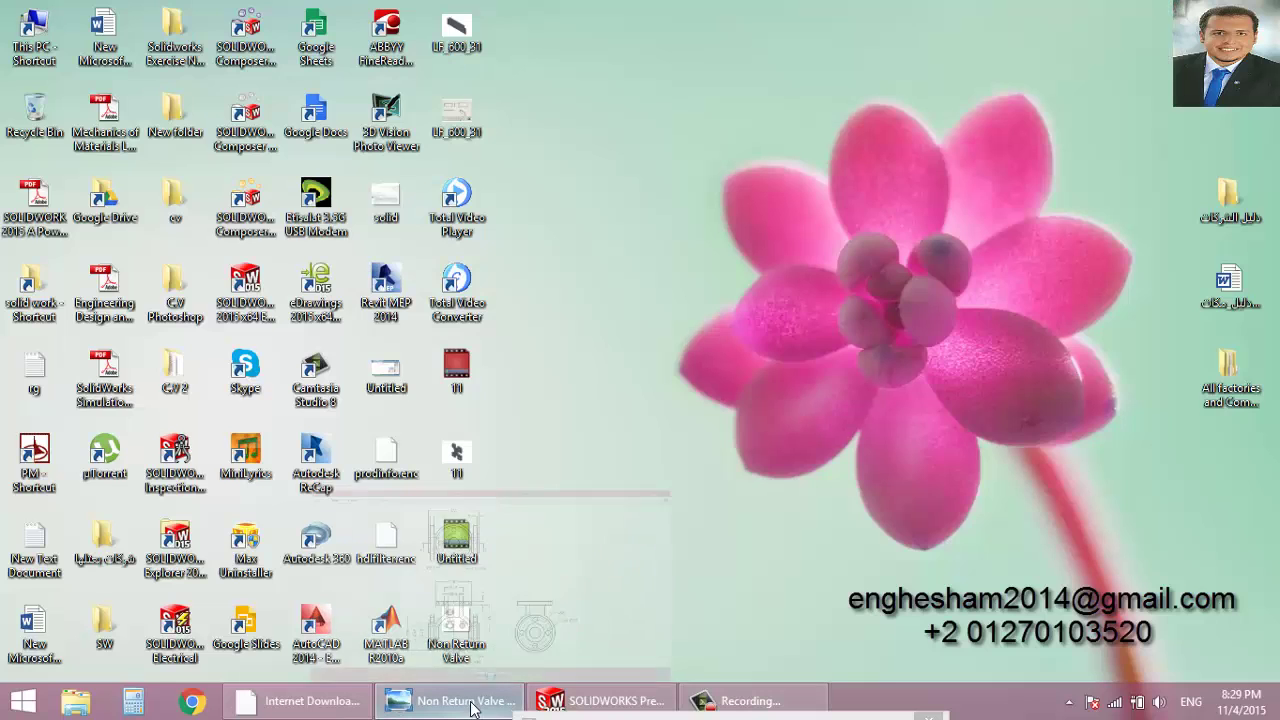
View the Non Return Valve section A-A drawing (130, 65, 14, 24), then return to SOLIDWORKS.
left_click(553, 600)
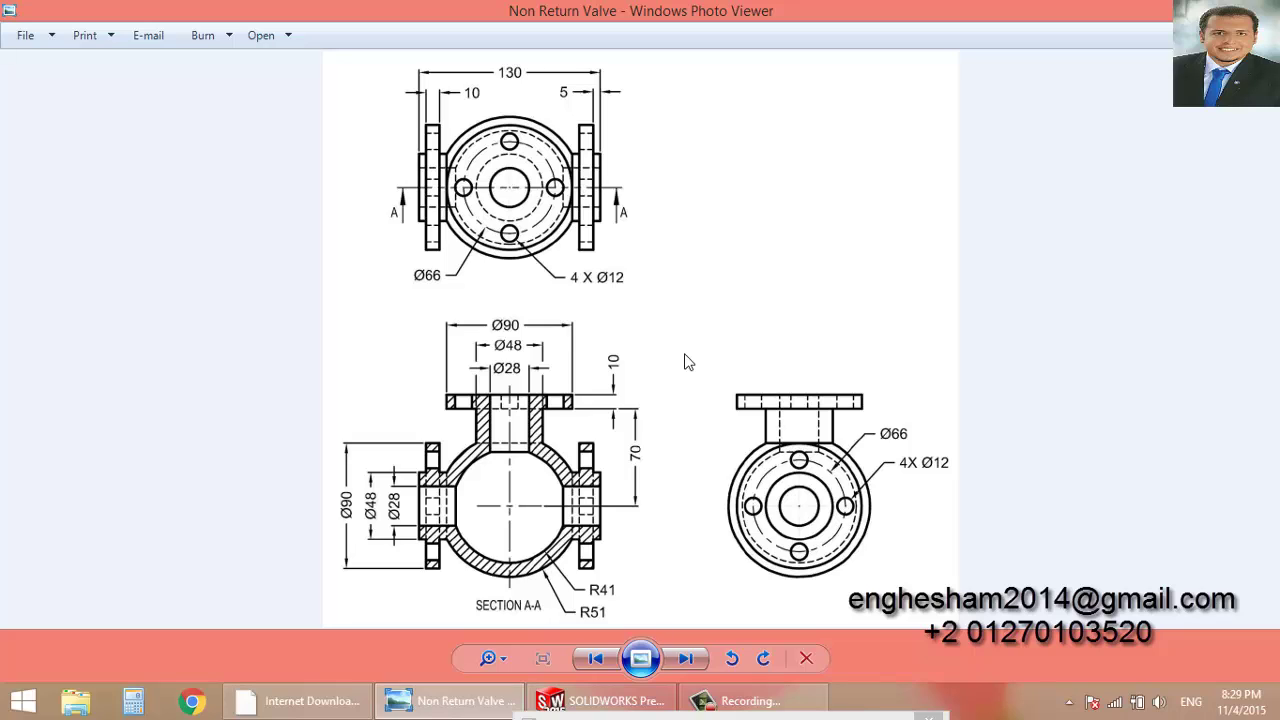
left_click(578, 697)
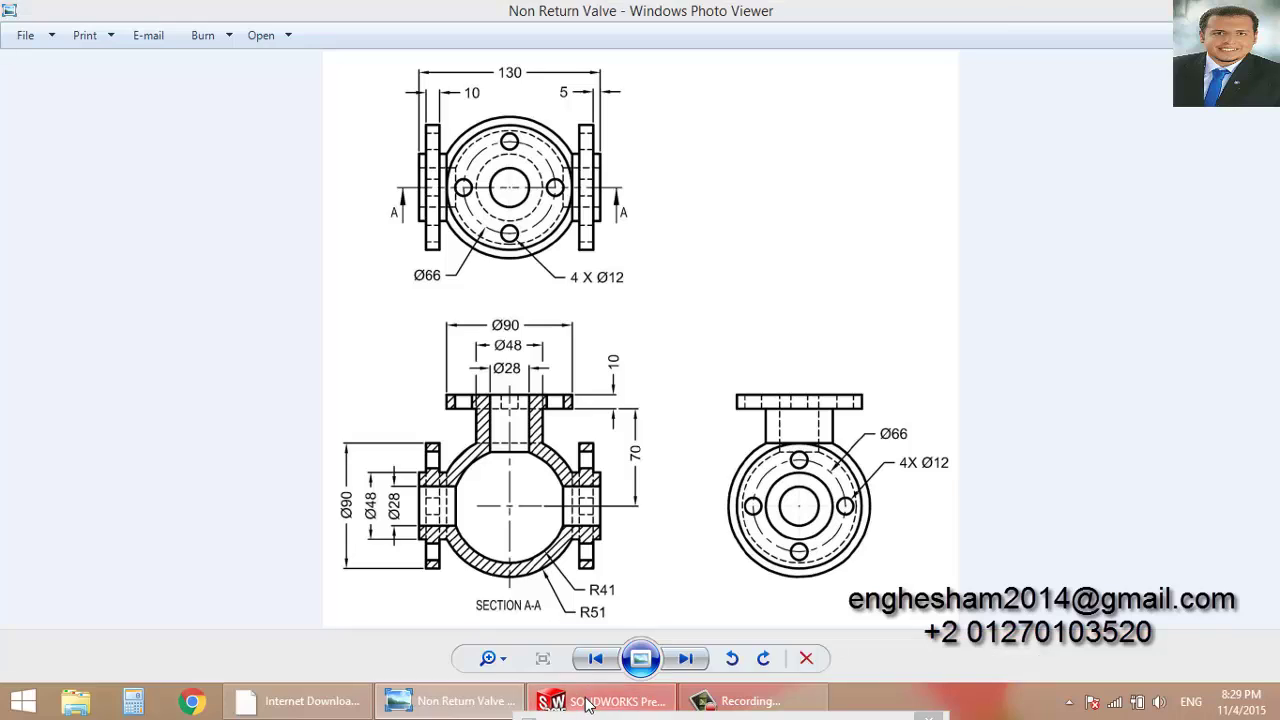
left_click(421, 710)
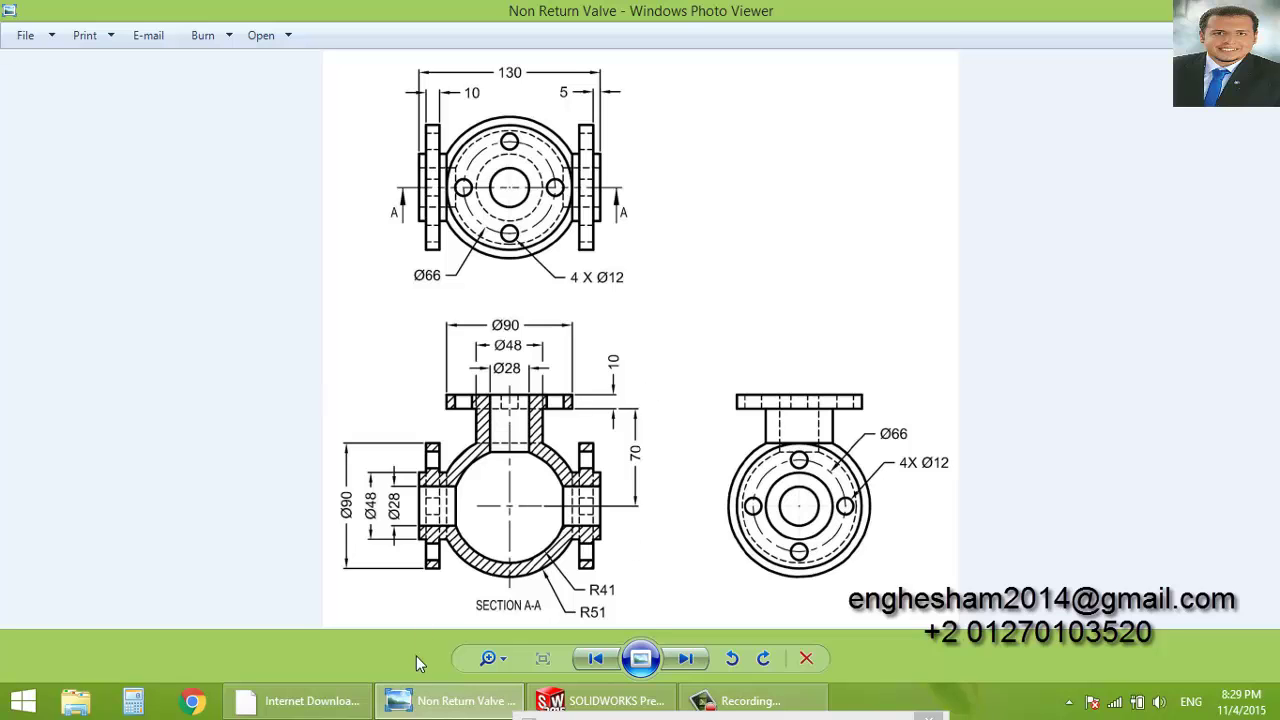
left_click(600, 700)
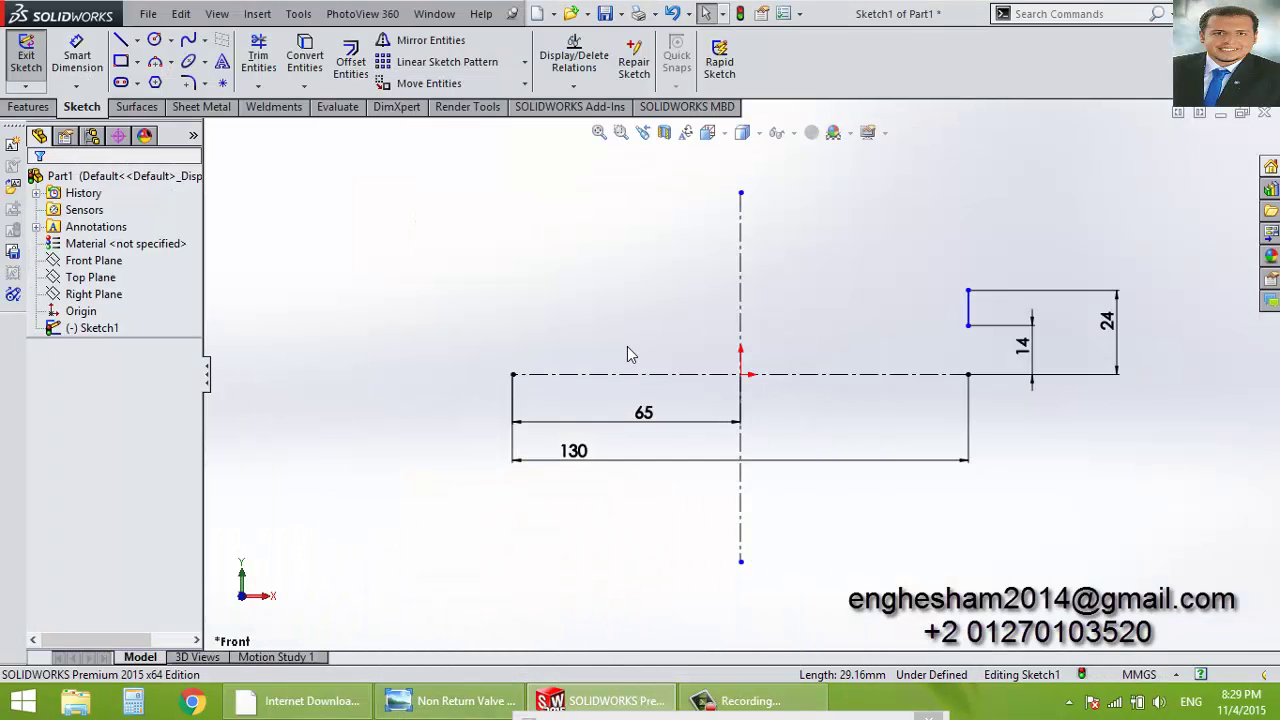
Create a new part and start a sketch on the Front Plane.
key("ctrl+n")
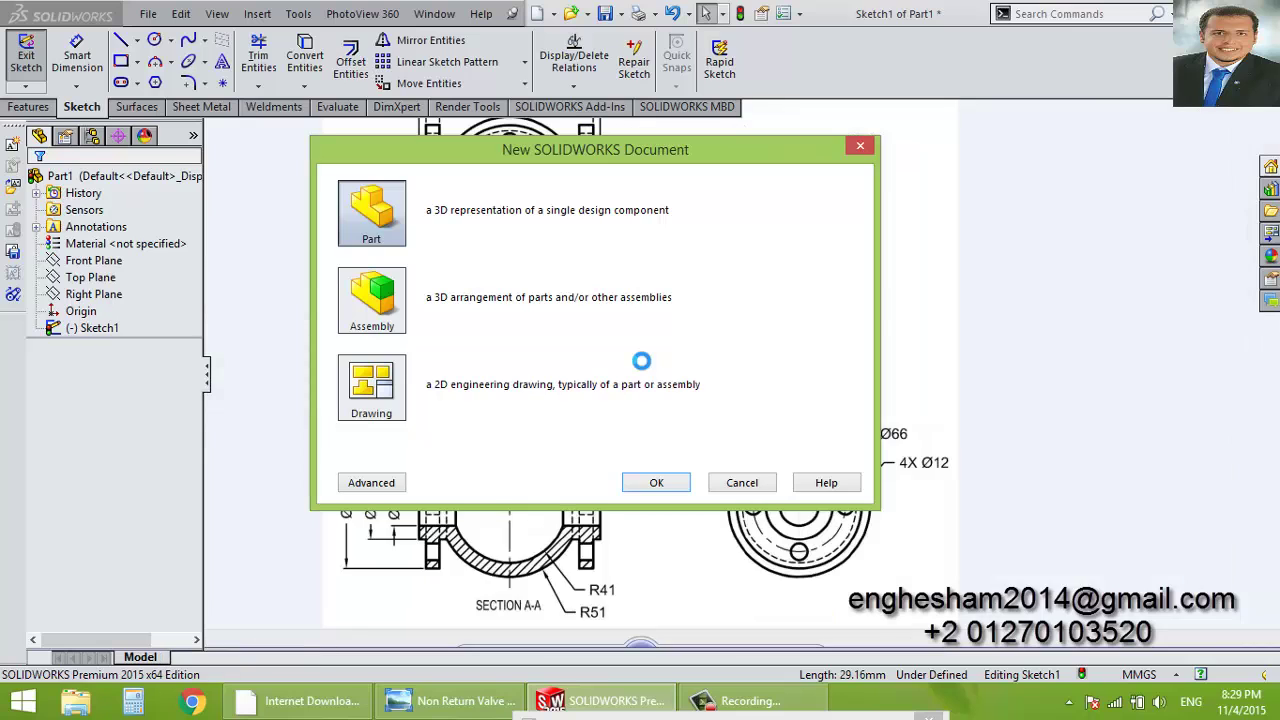
key("Return")
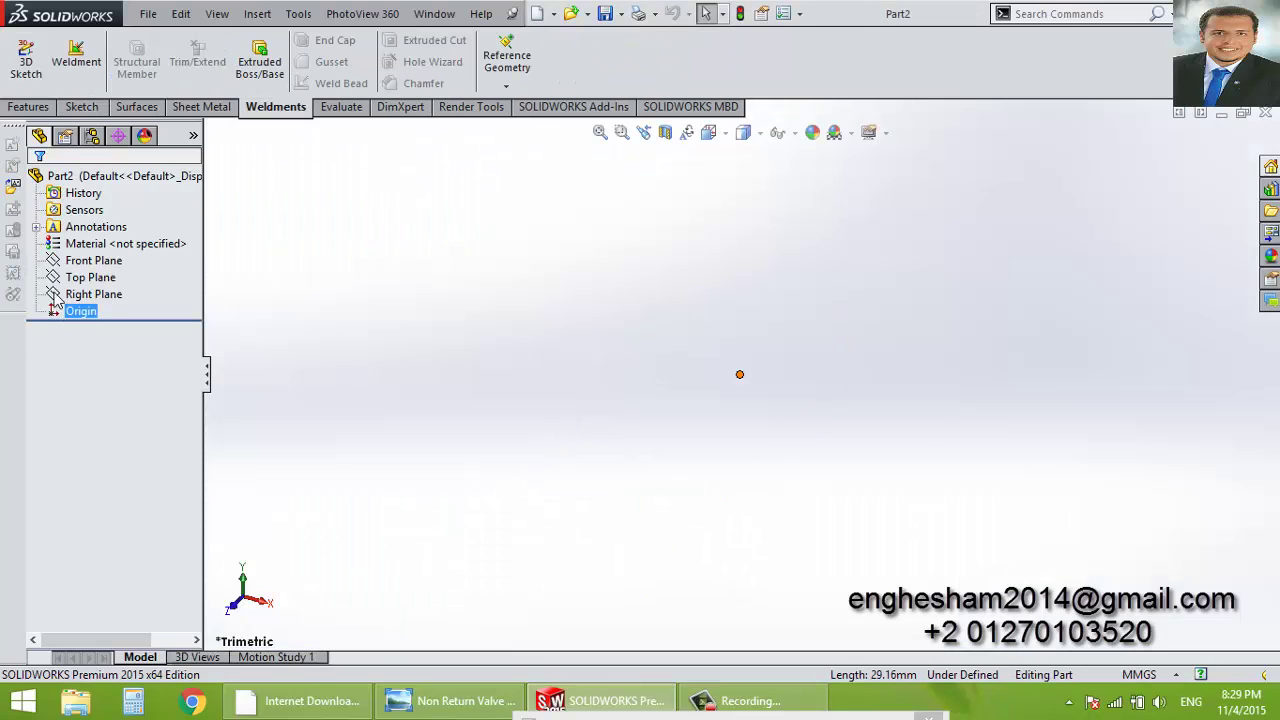
left_click(82, 106)
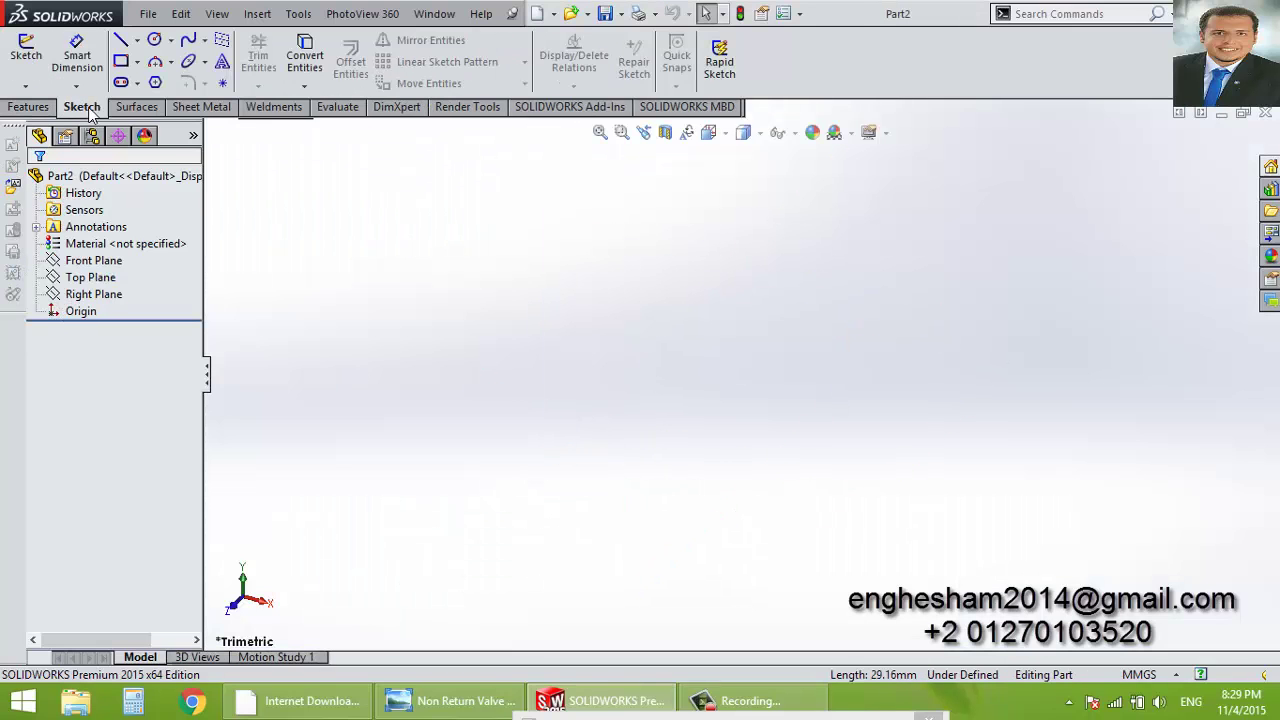
left_click(93, 260)
left_click(88, 236)
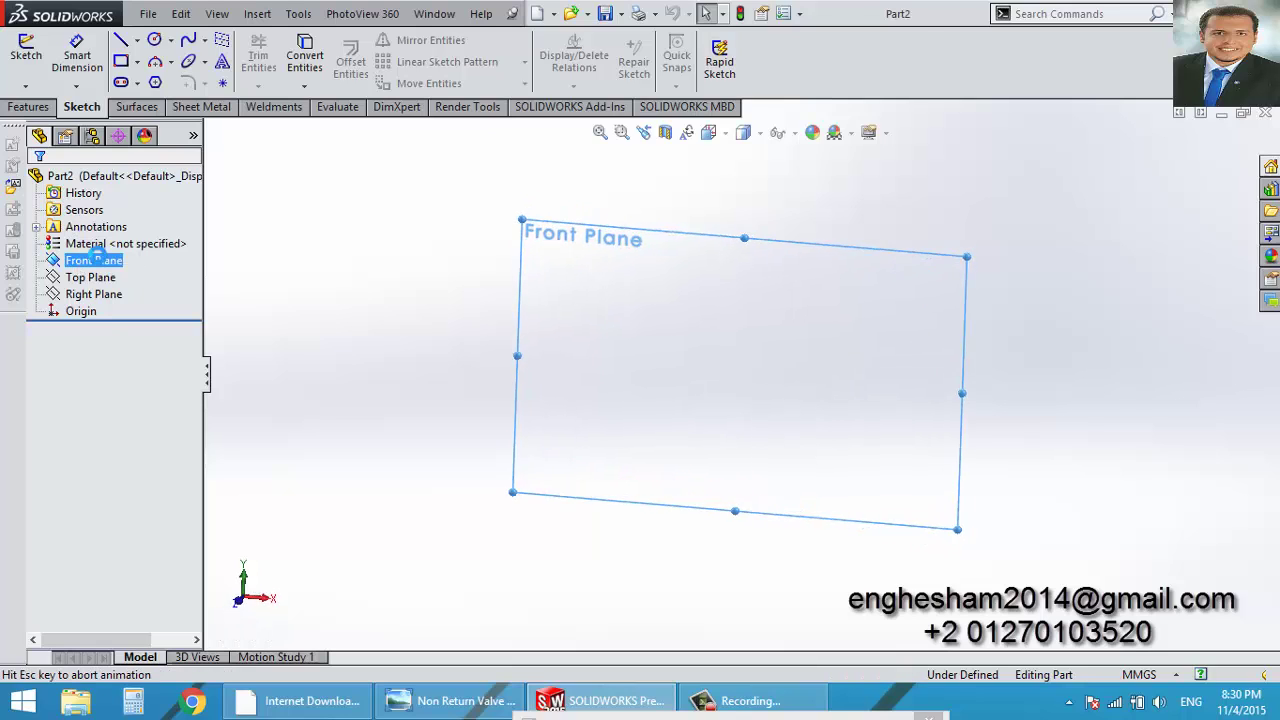
Draw a horizontal centerline through the origin and dimension it to 130 mm.
left_click(139, 40)
left_click(175, 78)
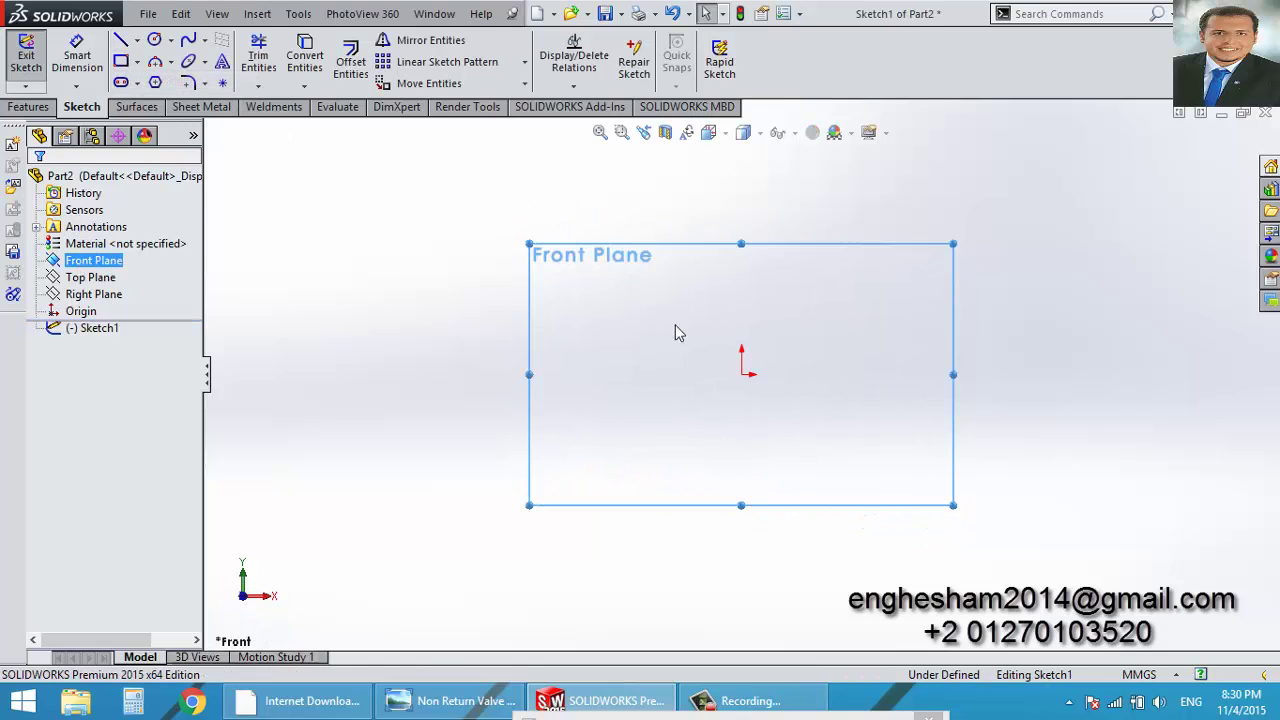
left_click(741, 374)
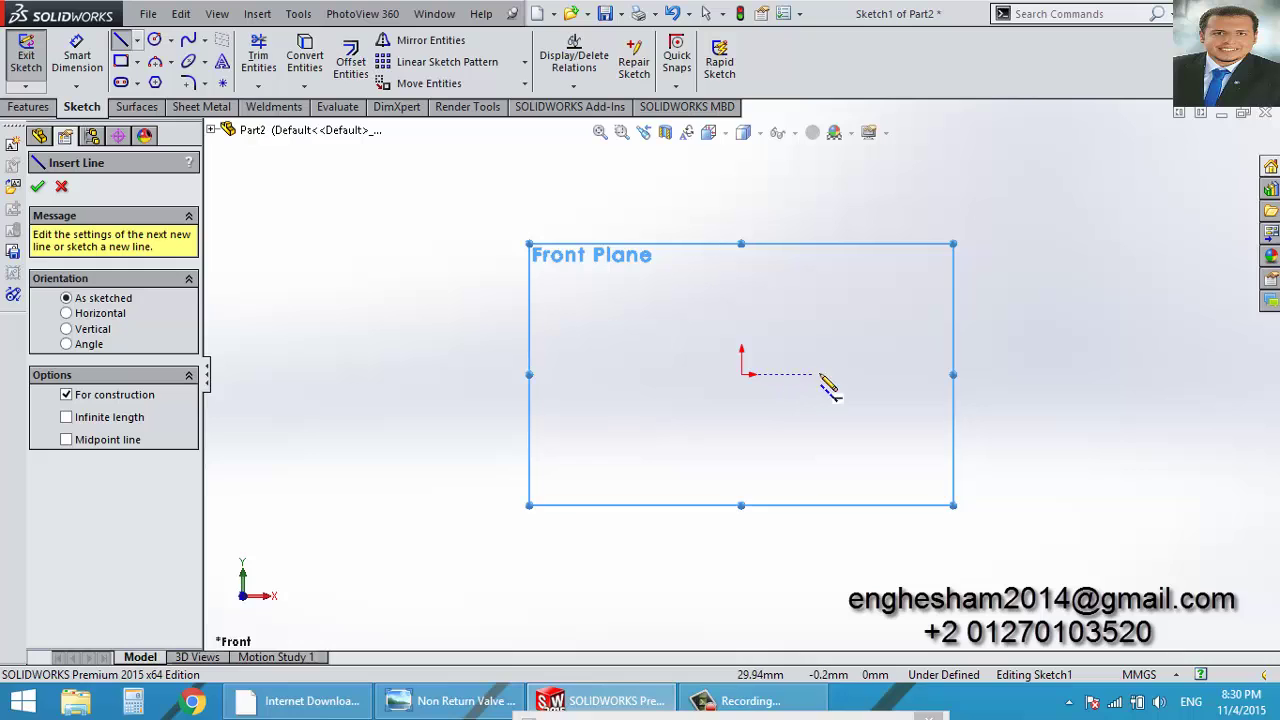
left_click(833, 374)
left_click(641, 374)
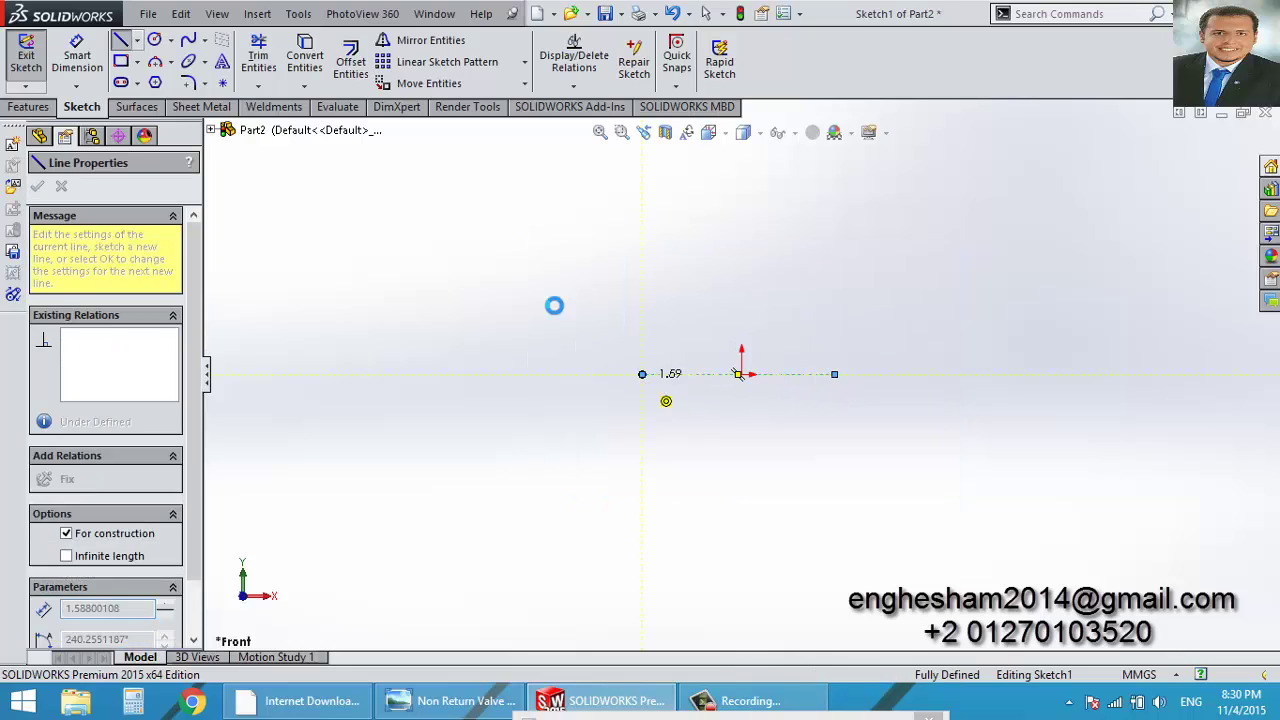
key("Escape")
left_click(78, 50)
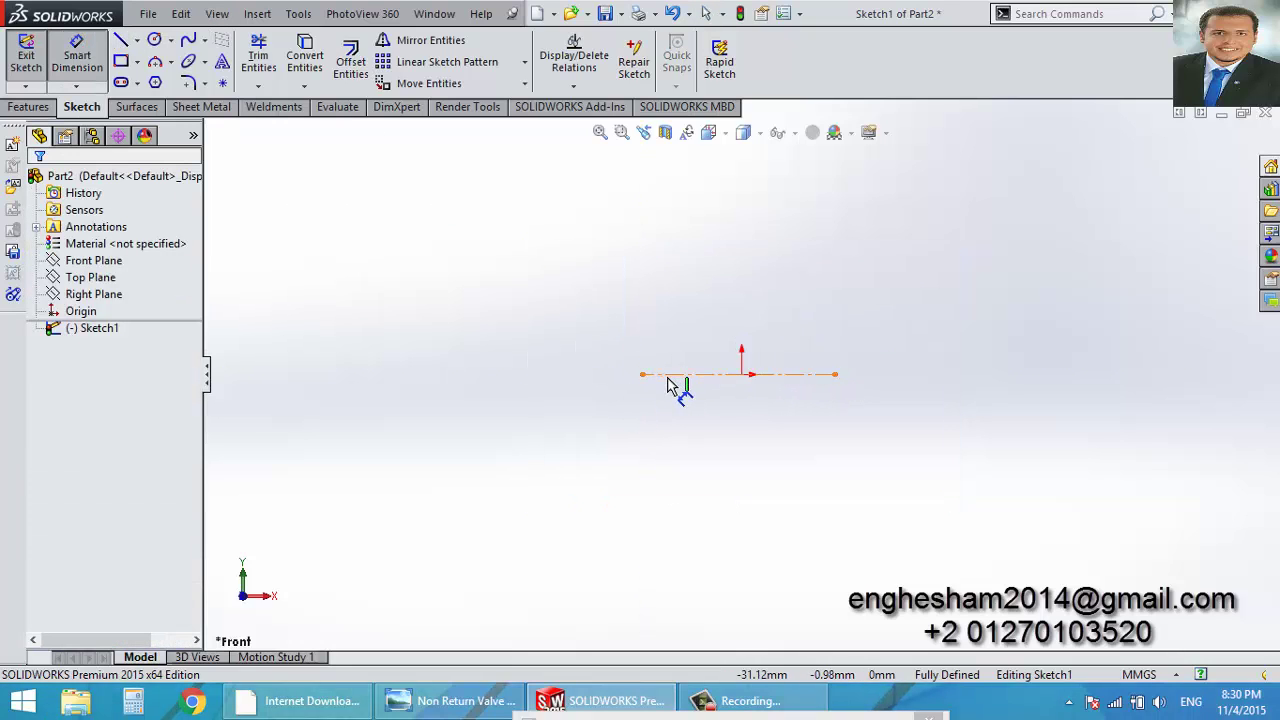
left_click(676, 376)
left_click(700, 480)
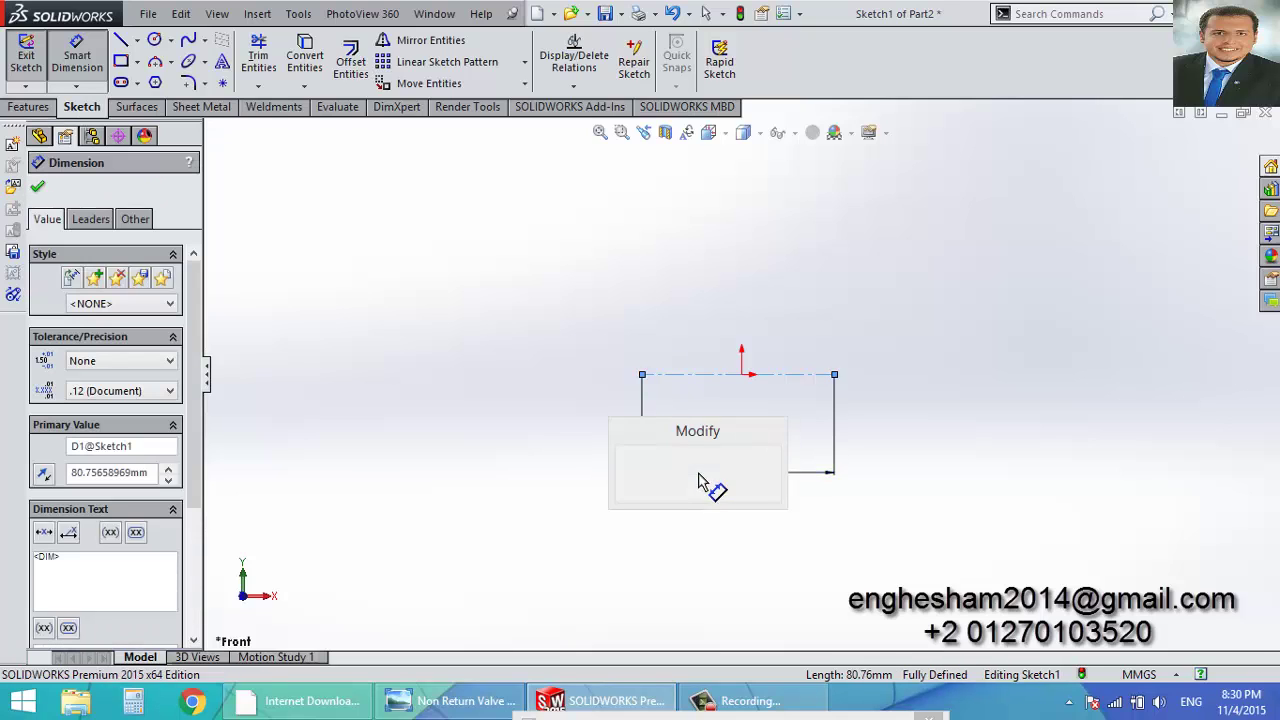
type("130")
key("Return")
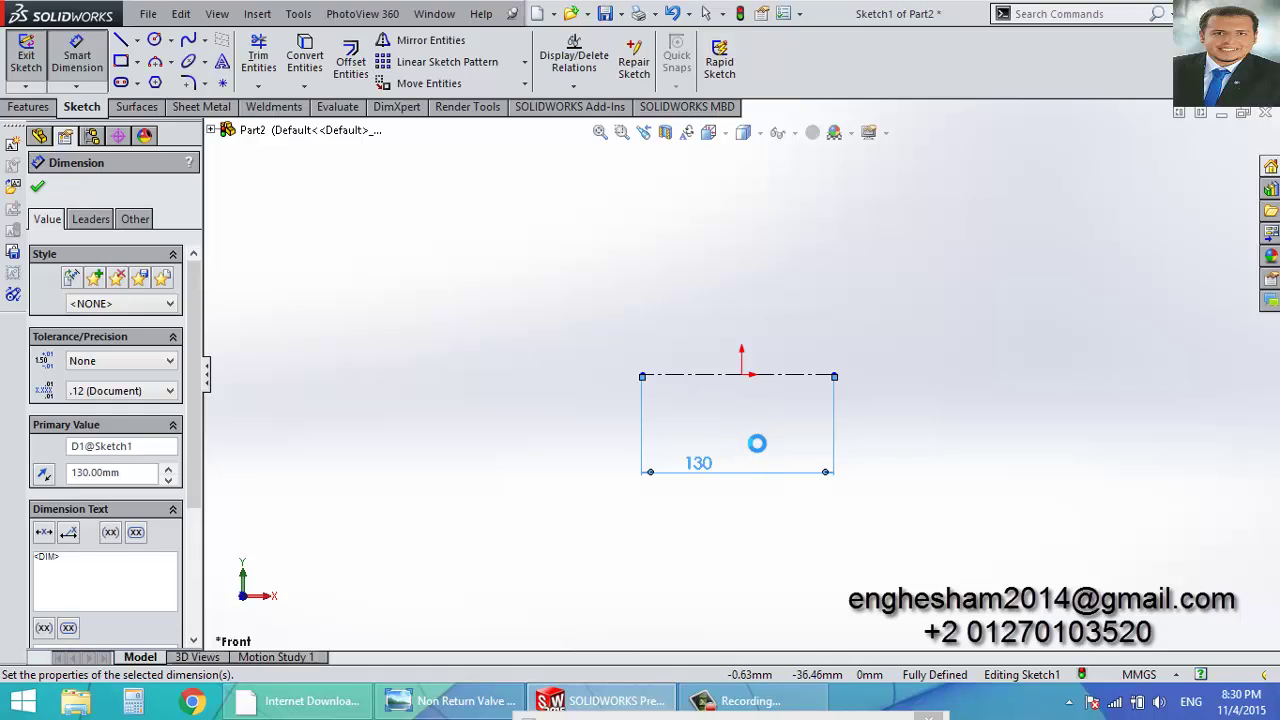
key("Escape")
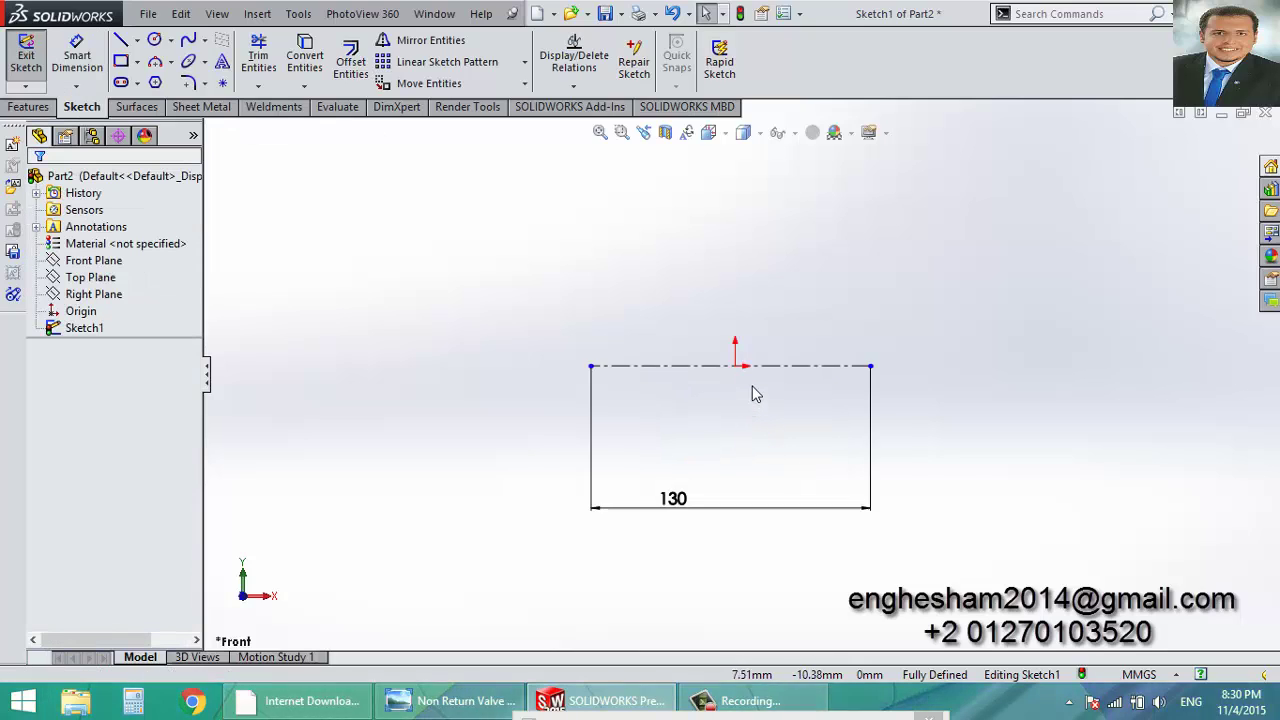
Make the centerline's midpoint coincident with the origin.
scroll(748, 385, "down", 4)
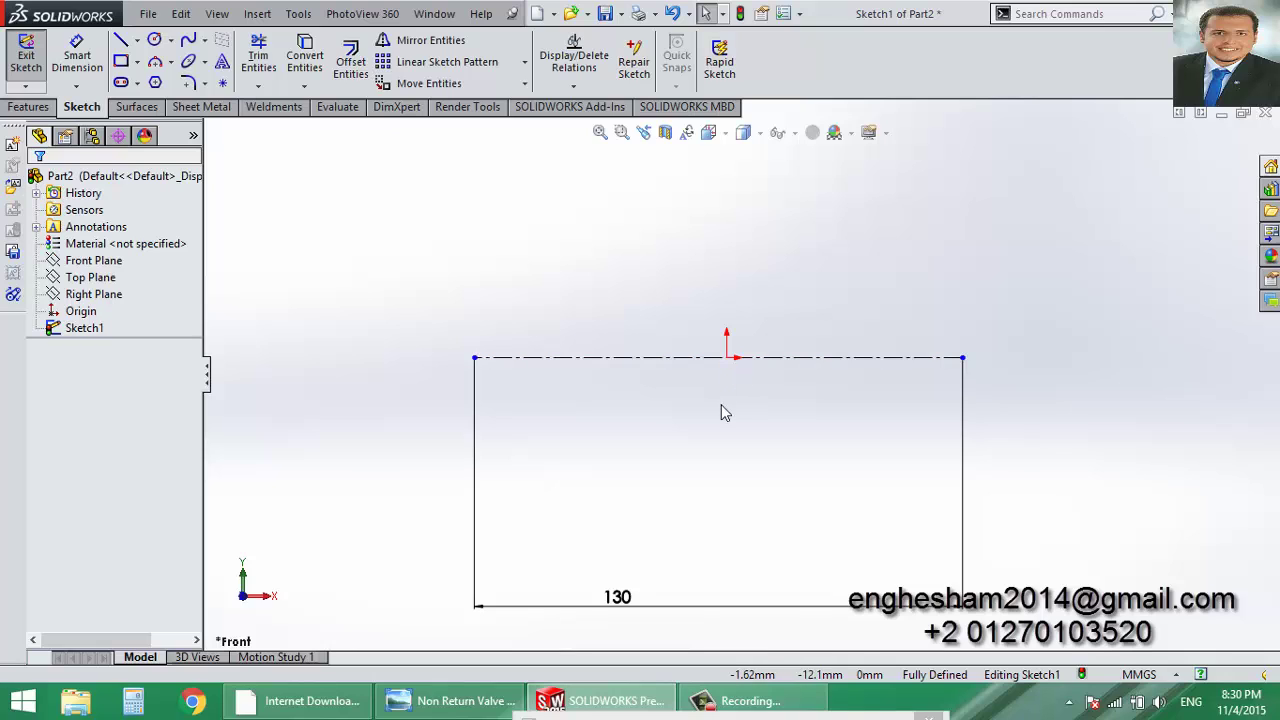
left_click(784, 369)
right_click(790, 430)
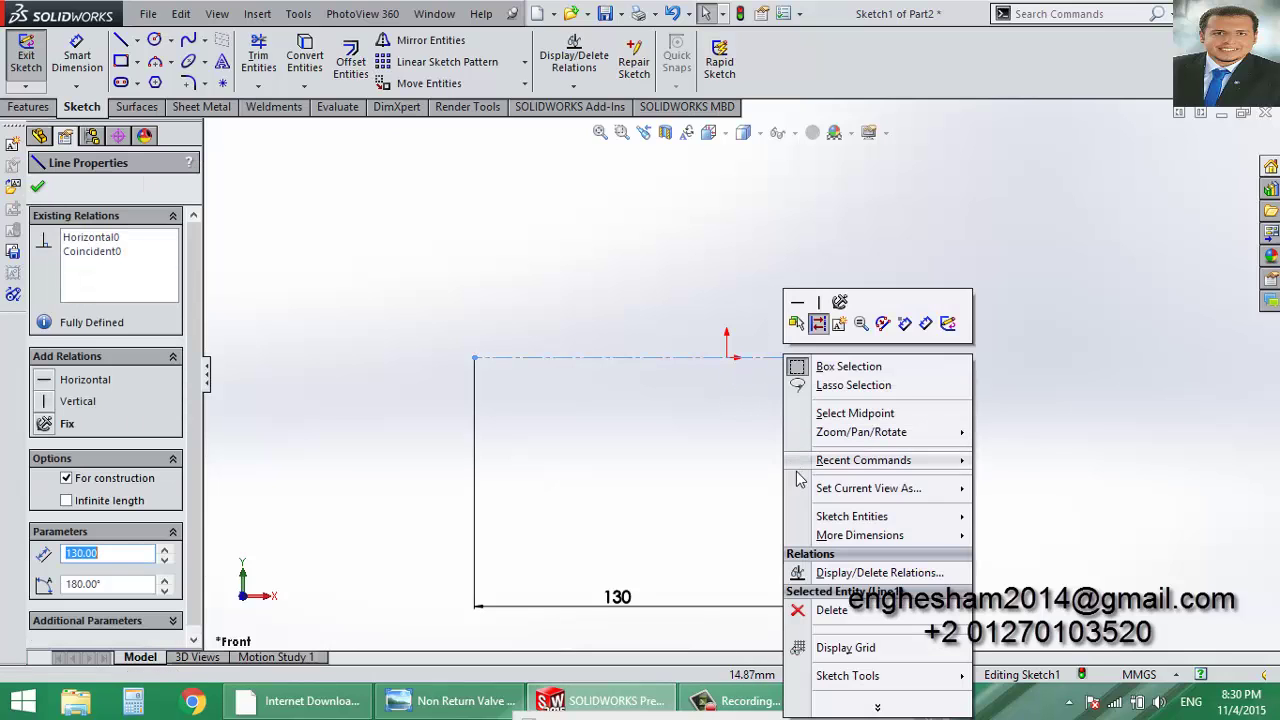
left_click(852, 413)
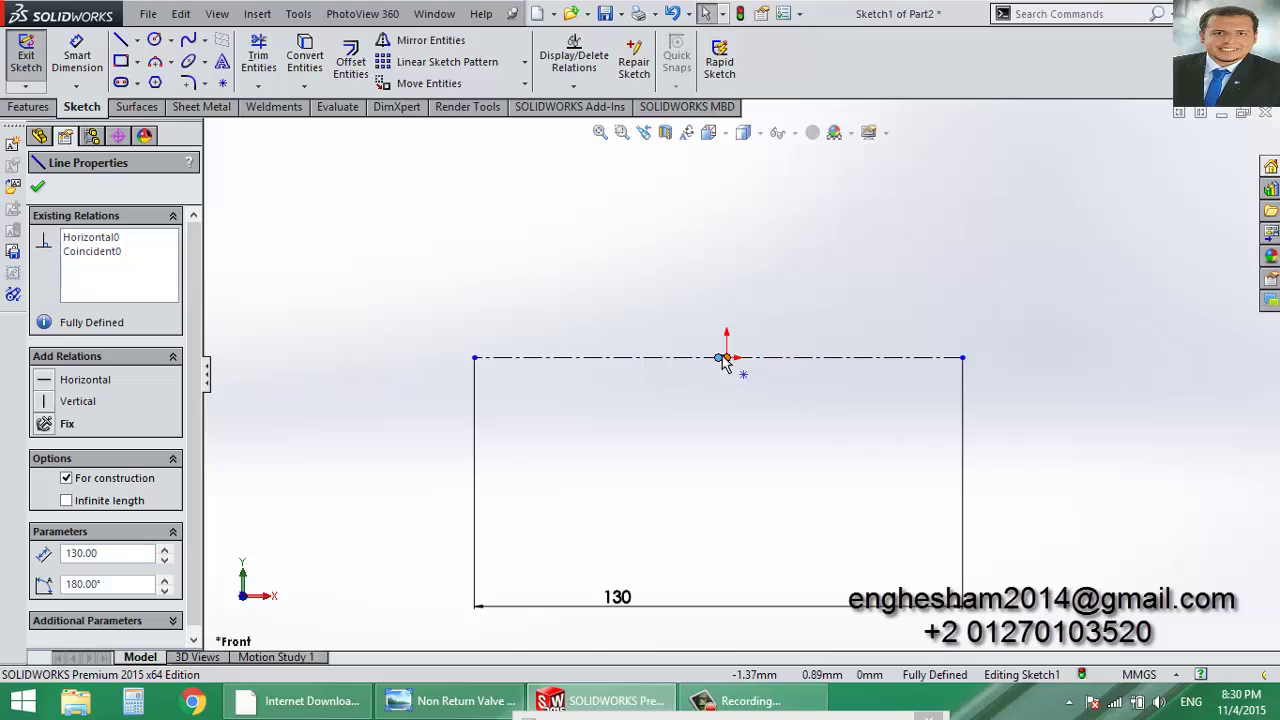
scroll(728, 362, "down", 3)
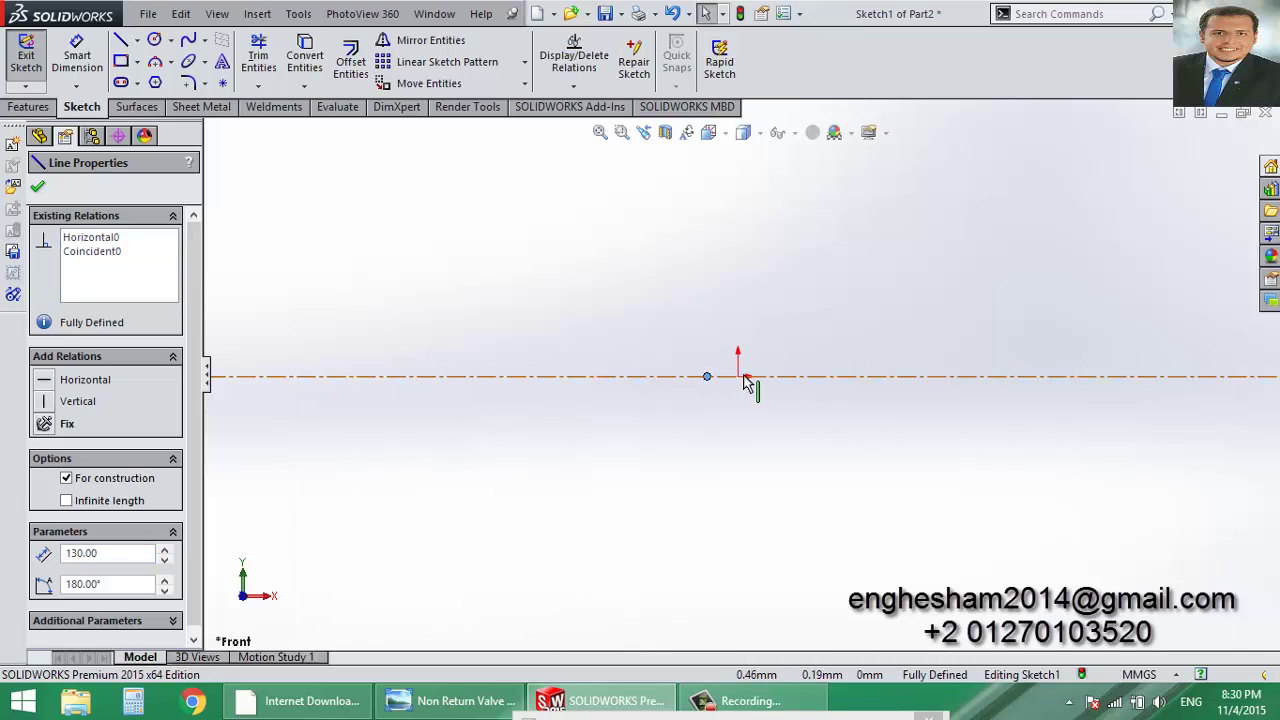
left_click(738, 377, "ctrl")
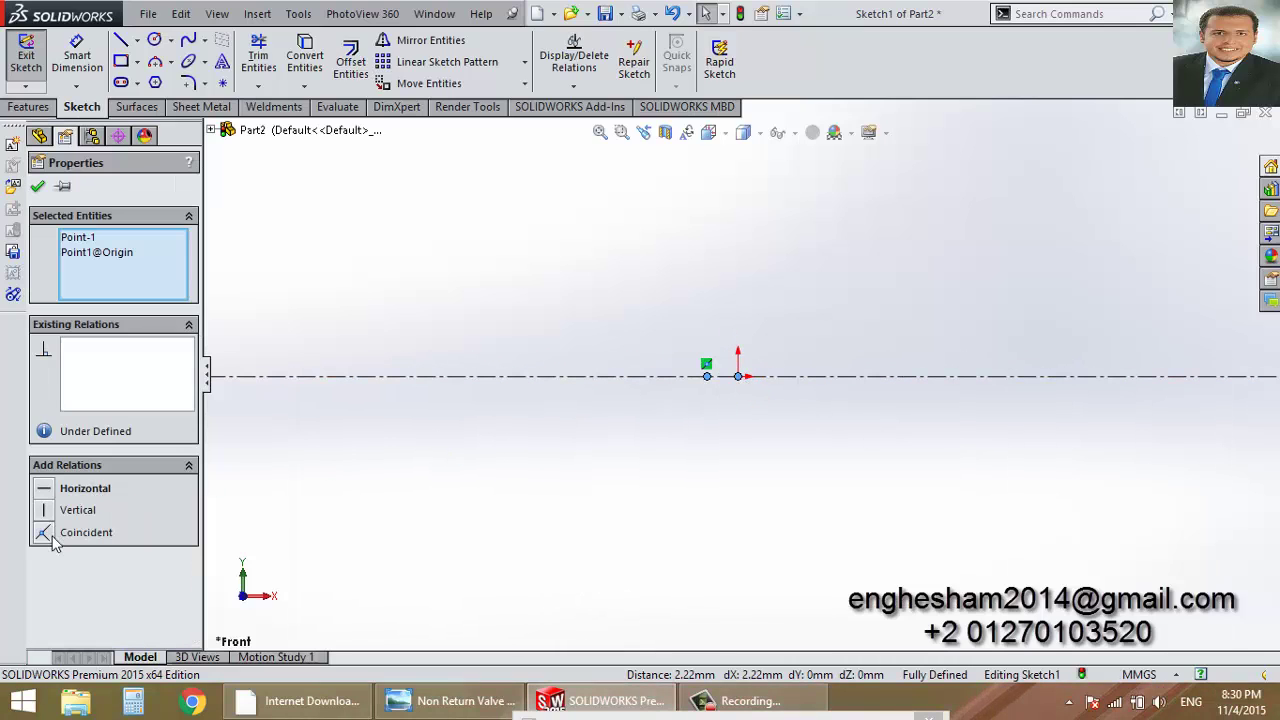
left_click(45, 534)
key("f")
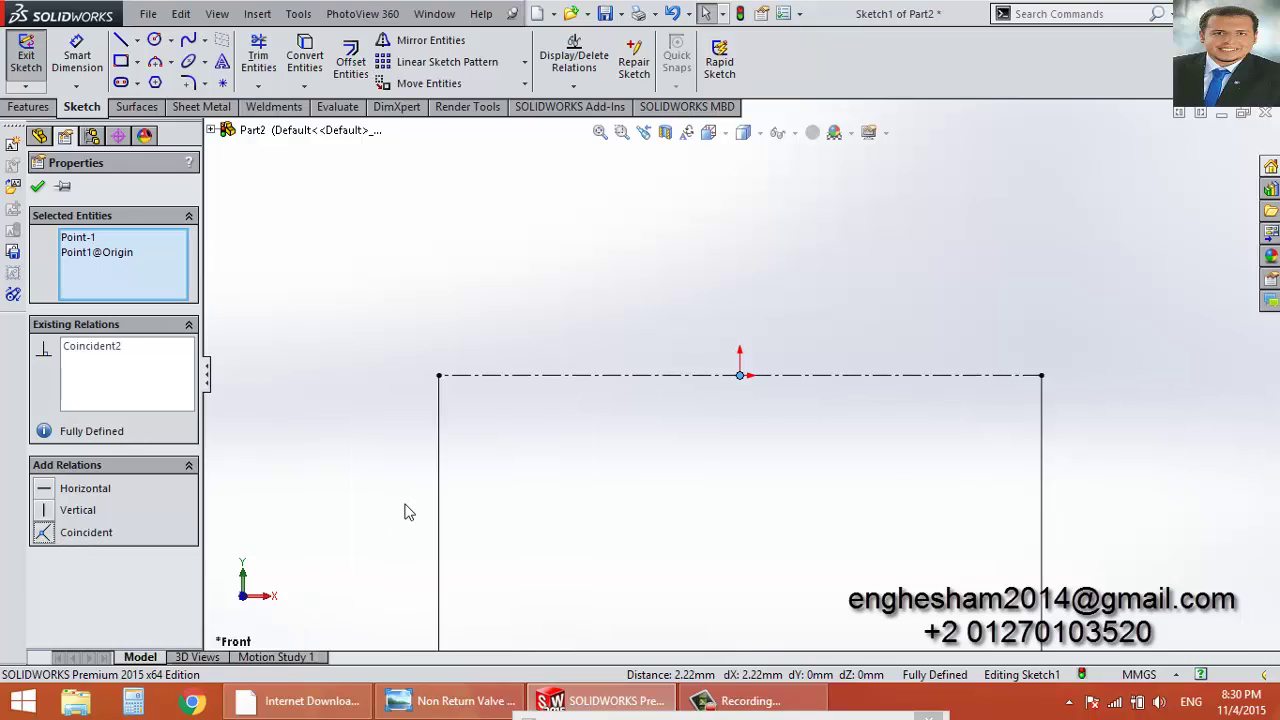
scroll(718, 390, "down", 2)
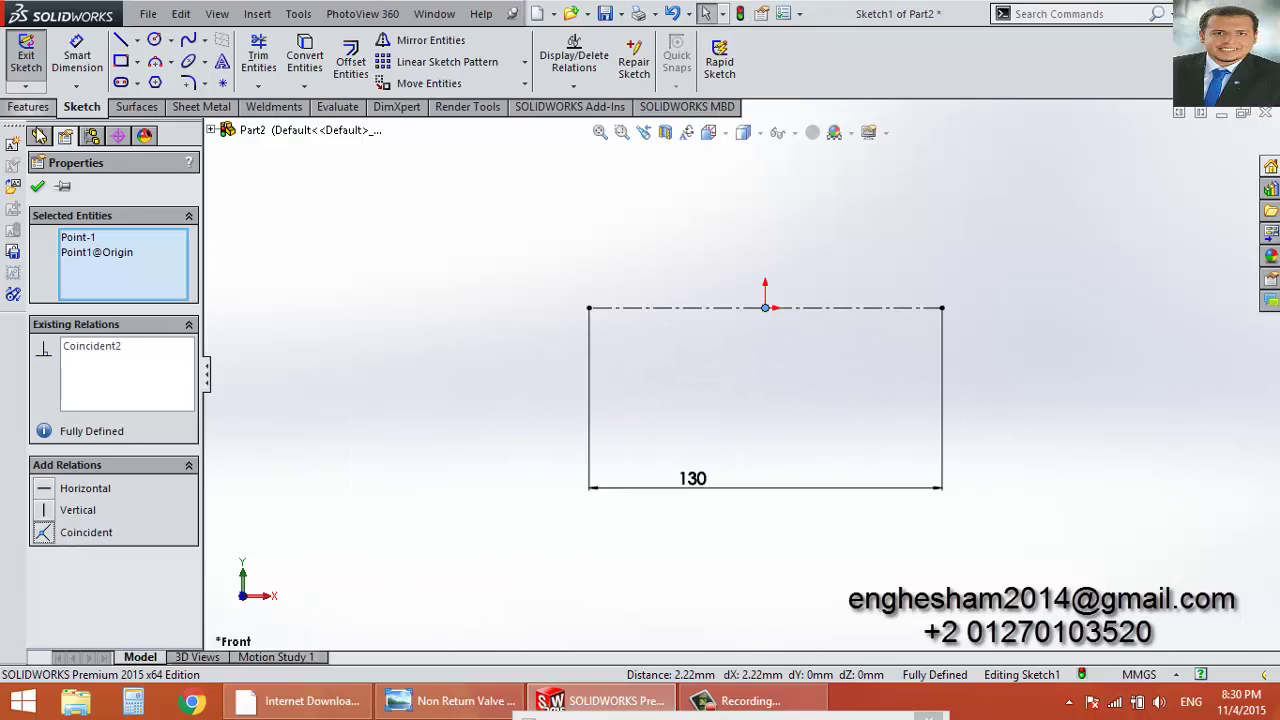
left_click(37, 188)
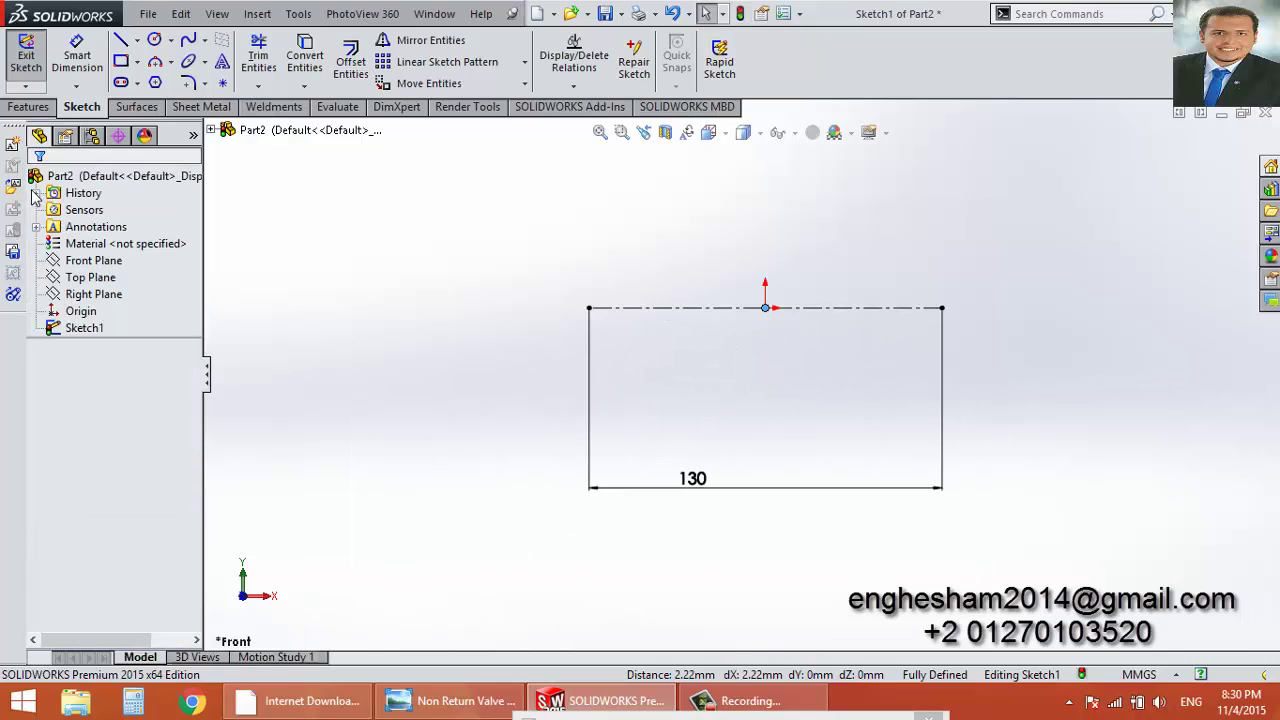
Draw a vertical construction centerline down to the origin.
left_click(137, 41)
left_click(171, 80)
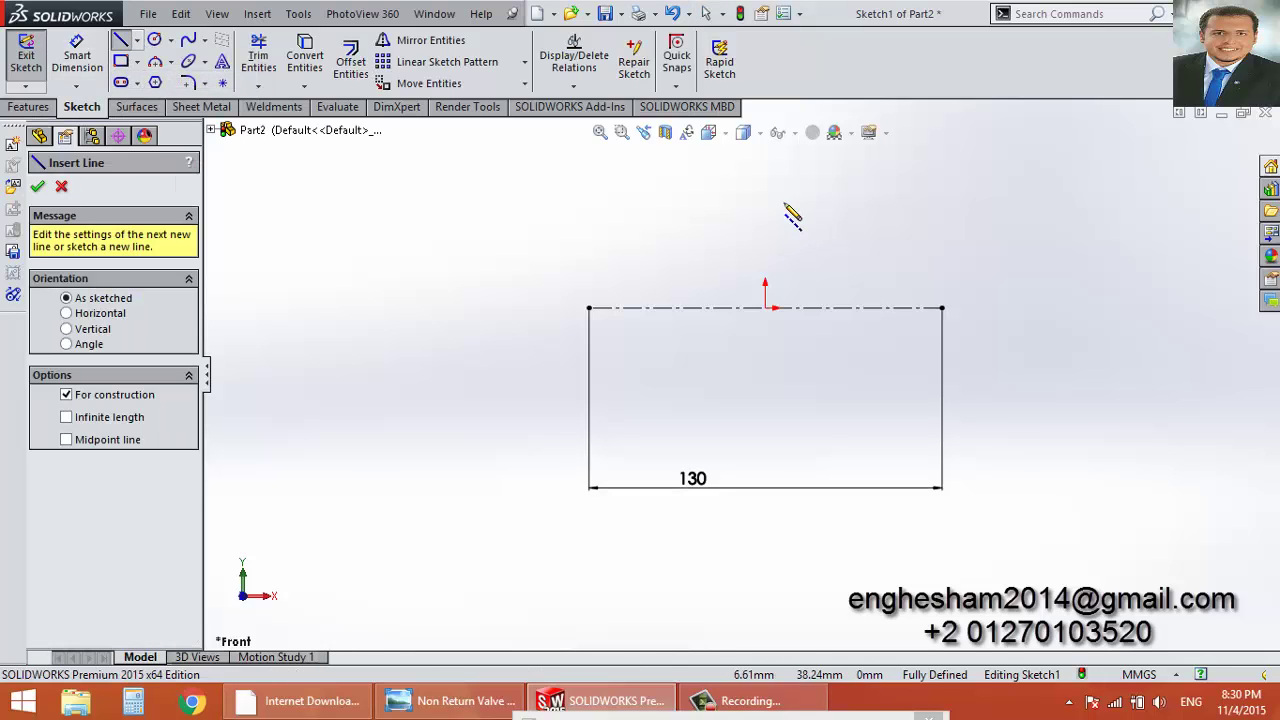
left_click(765, 166)
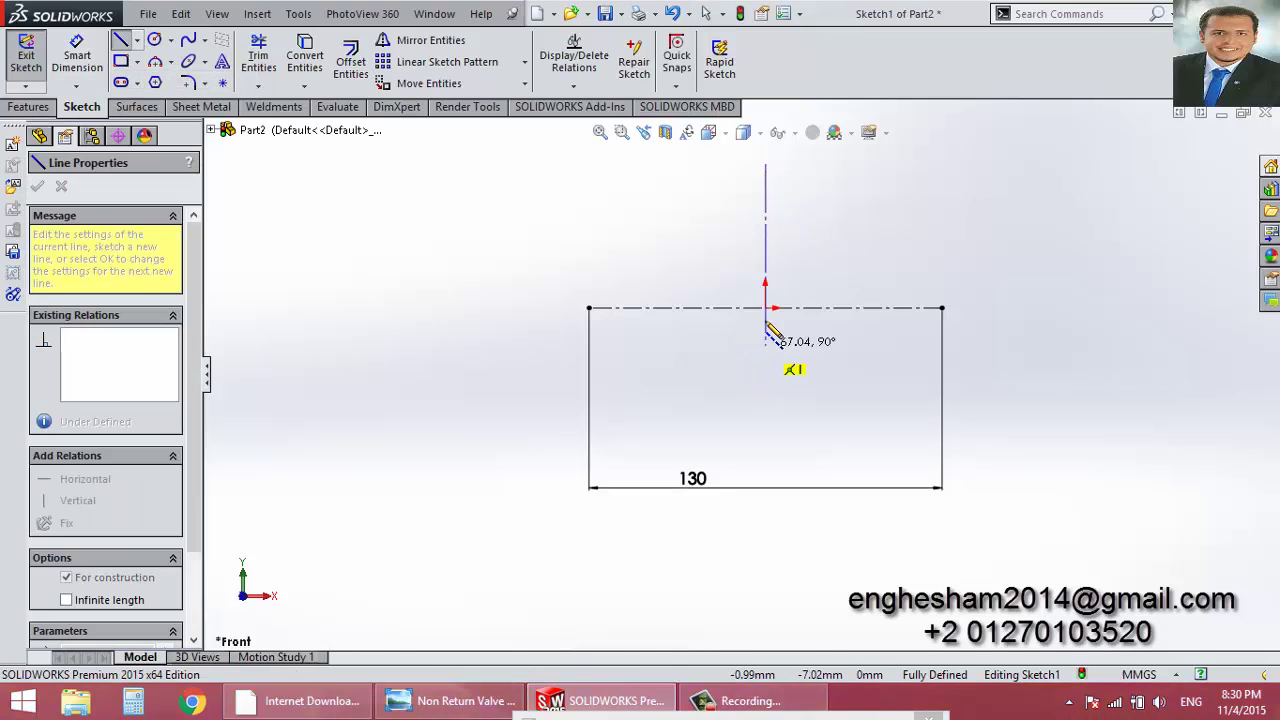
key("Escape")
key("Escape")
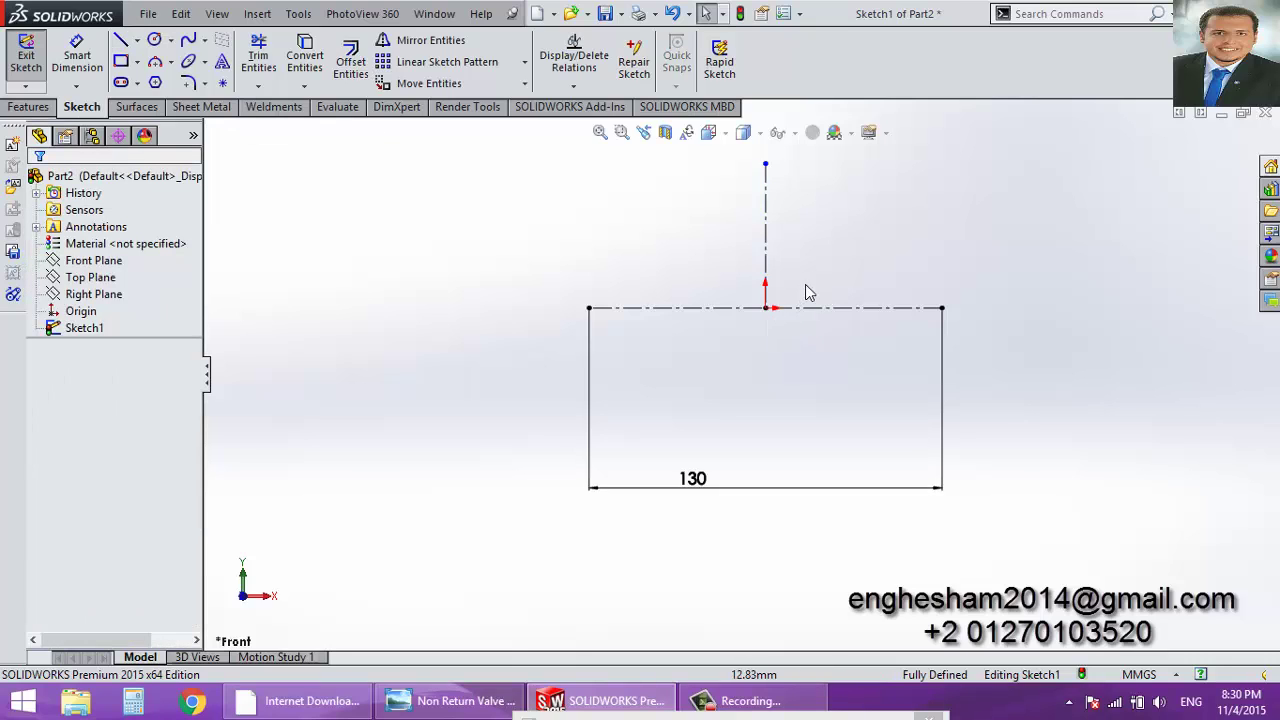
key("f")
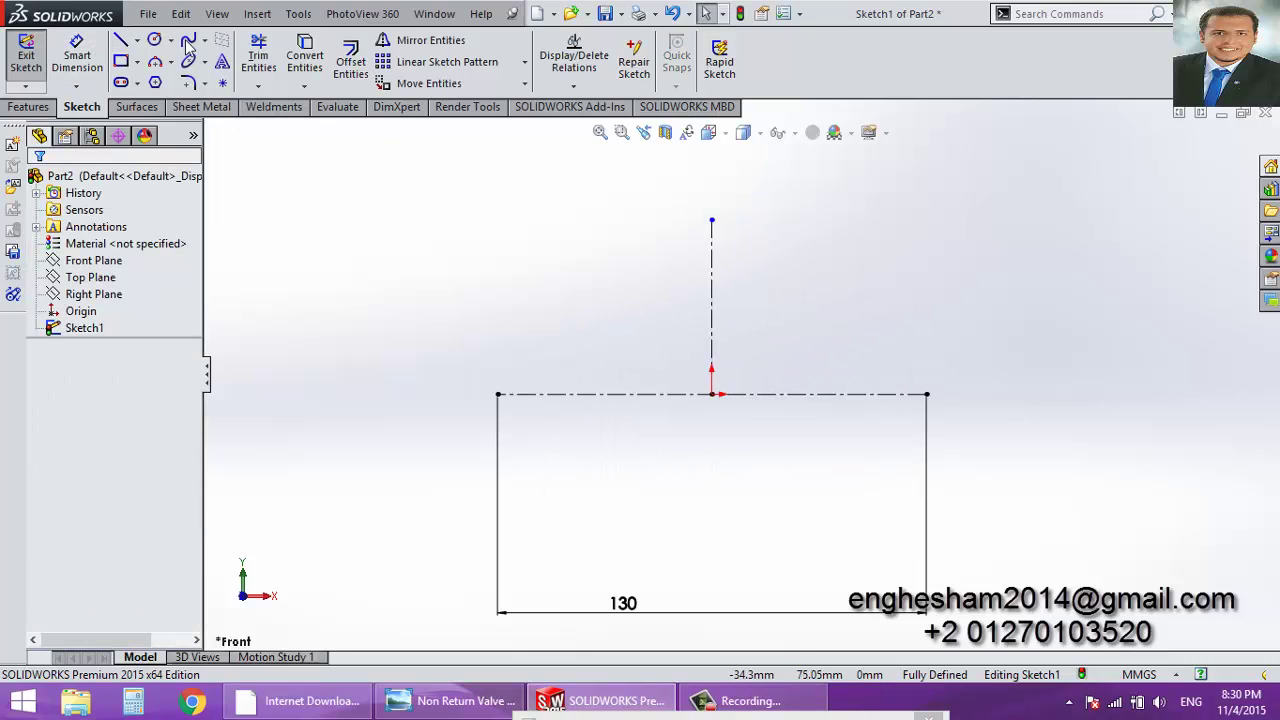
Draw a vertical line up from the rectangle corner and dimension it to 14 mm.
left_click(121, 41)
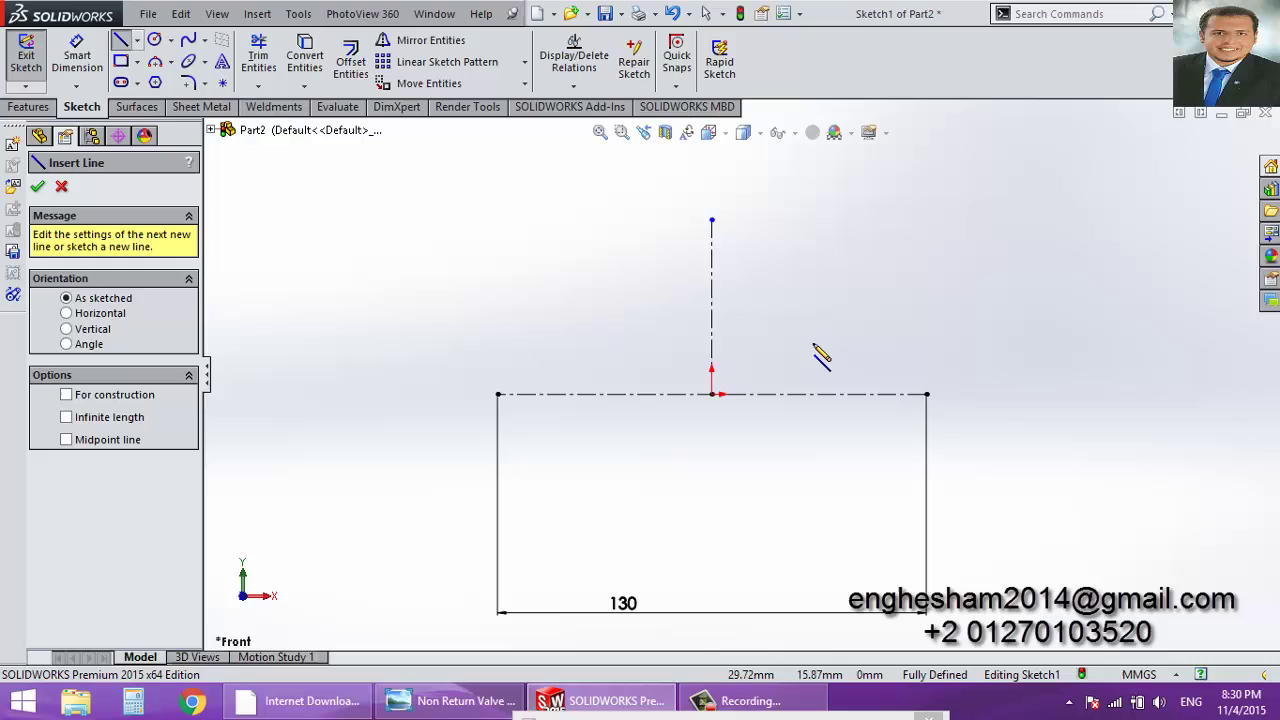
left_click(926, 394)
left_click(927, 312)
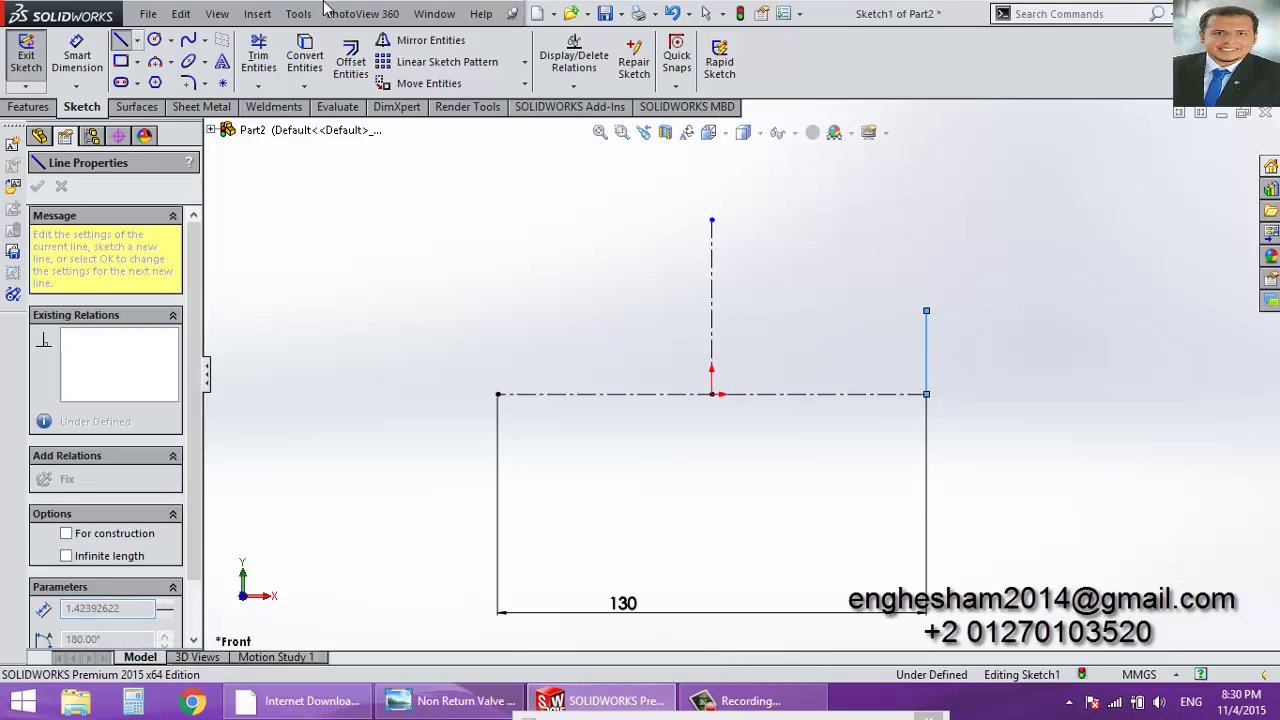
key("Escape")
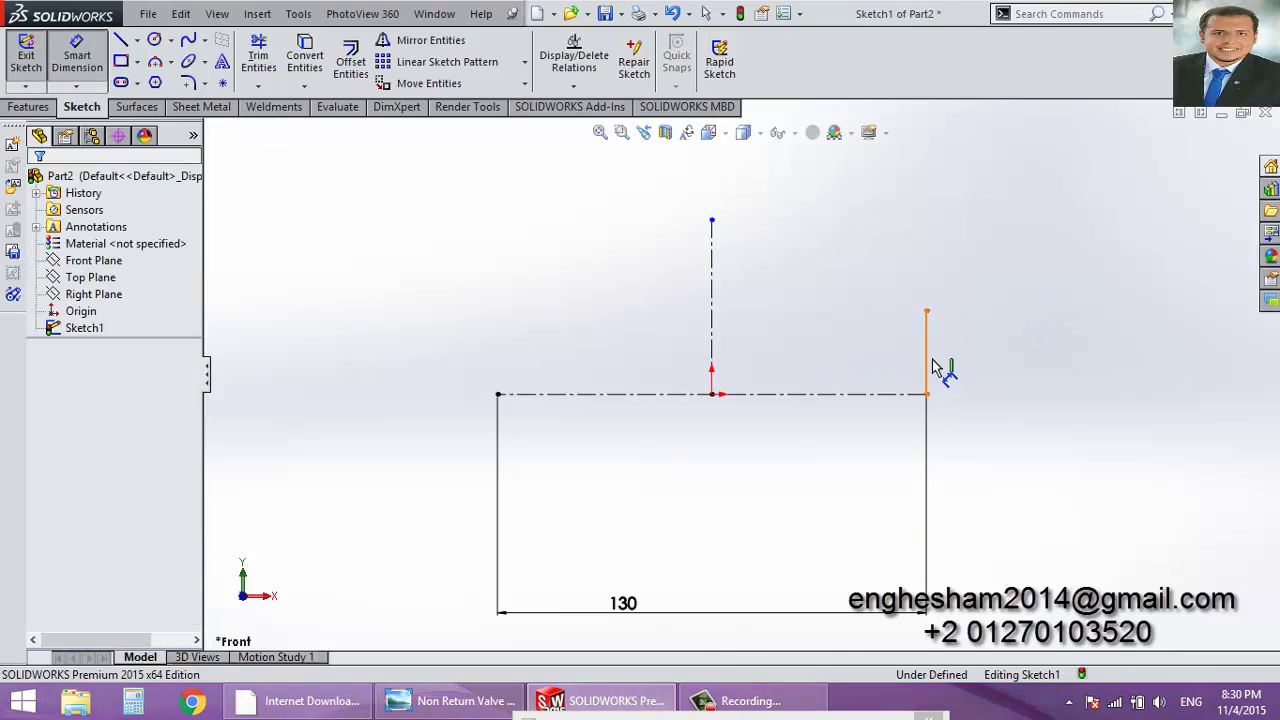
left_click(933, 372)
left_click(1003, 367)
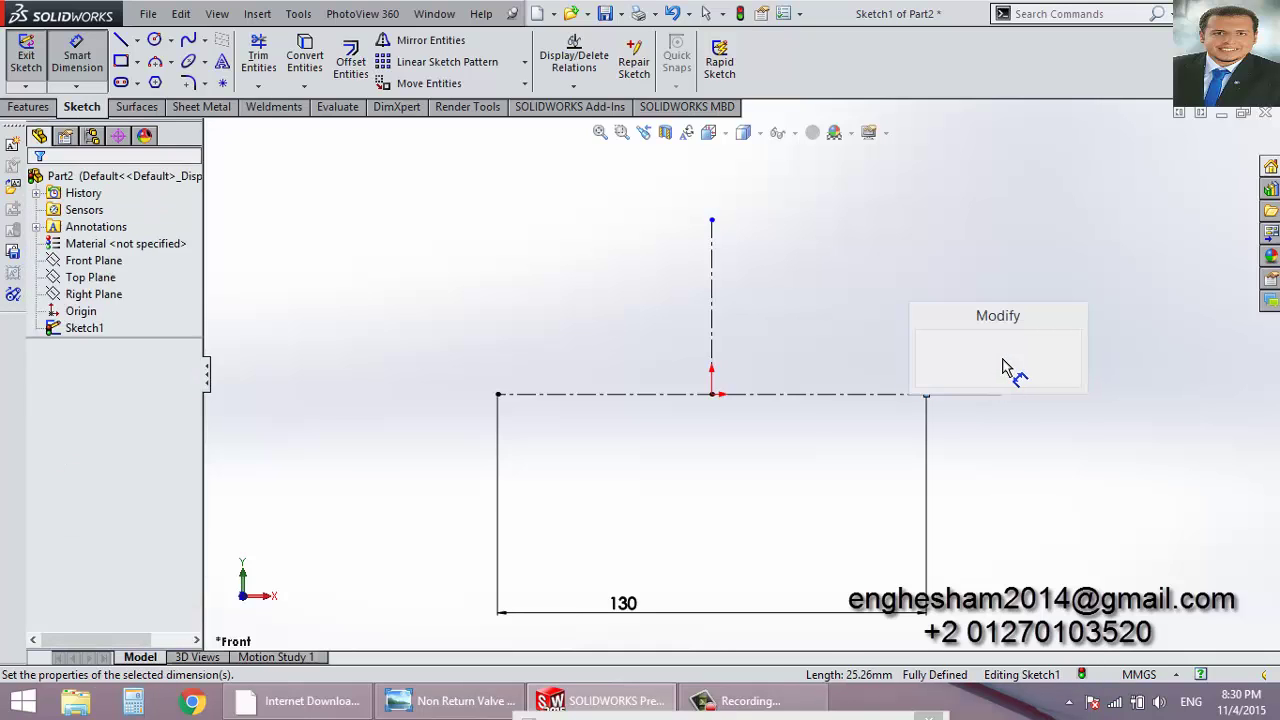
type("14")
key("Return")
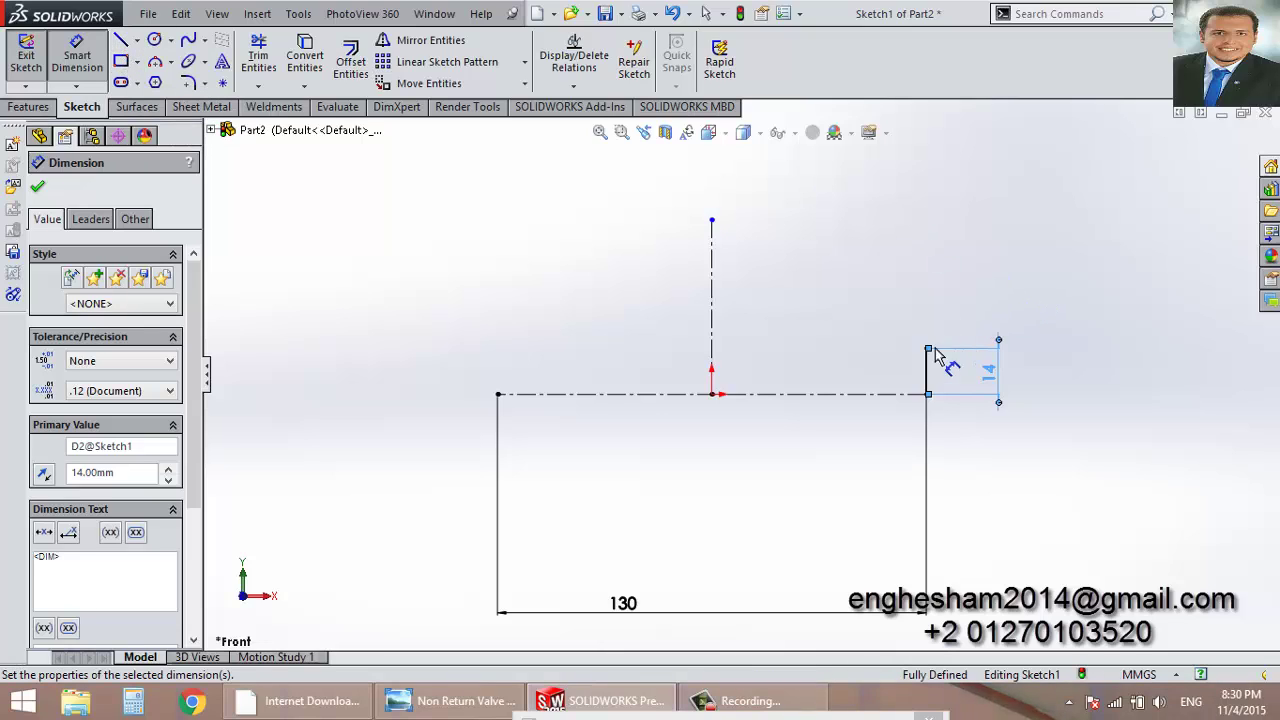
Draw a horizontal line extending right from the top of the 14 mm line.
left_click(120, 41)
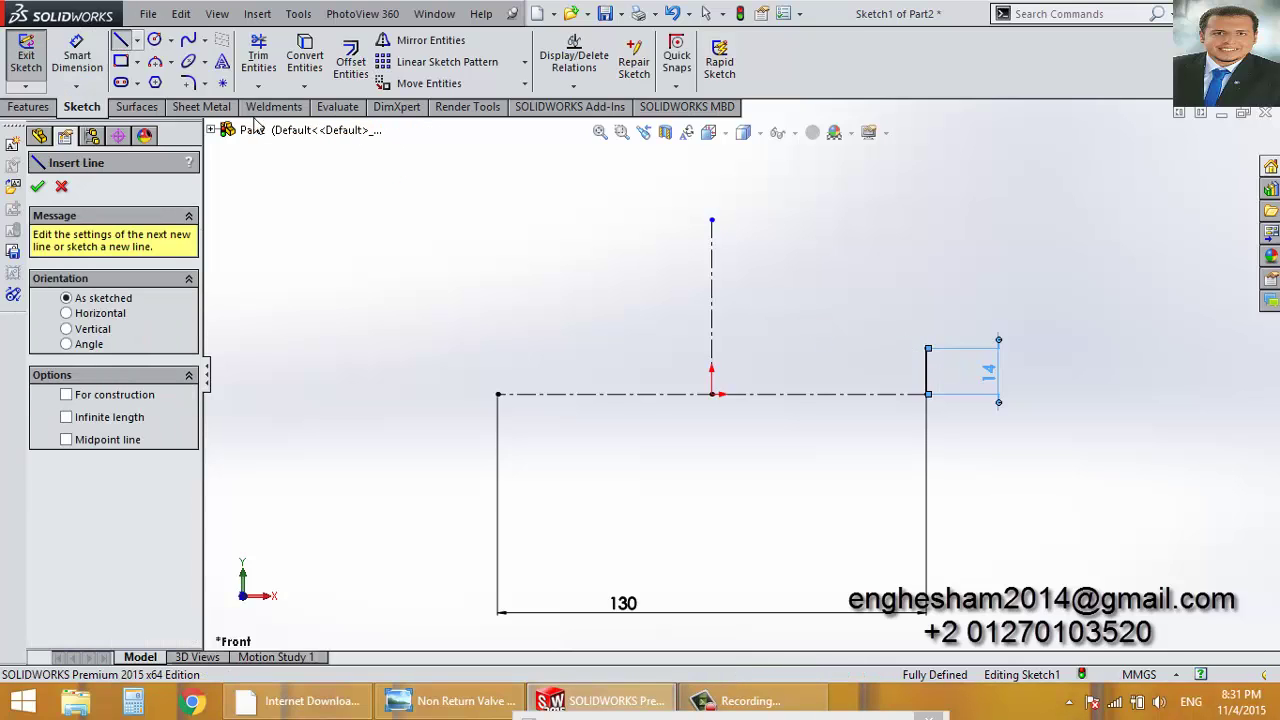
left_click(926, 349)
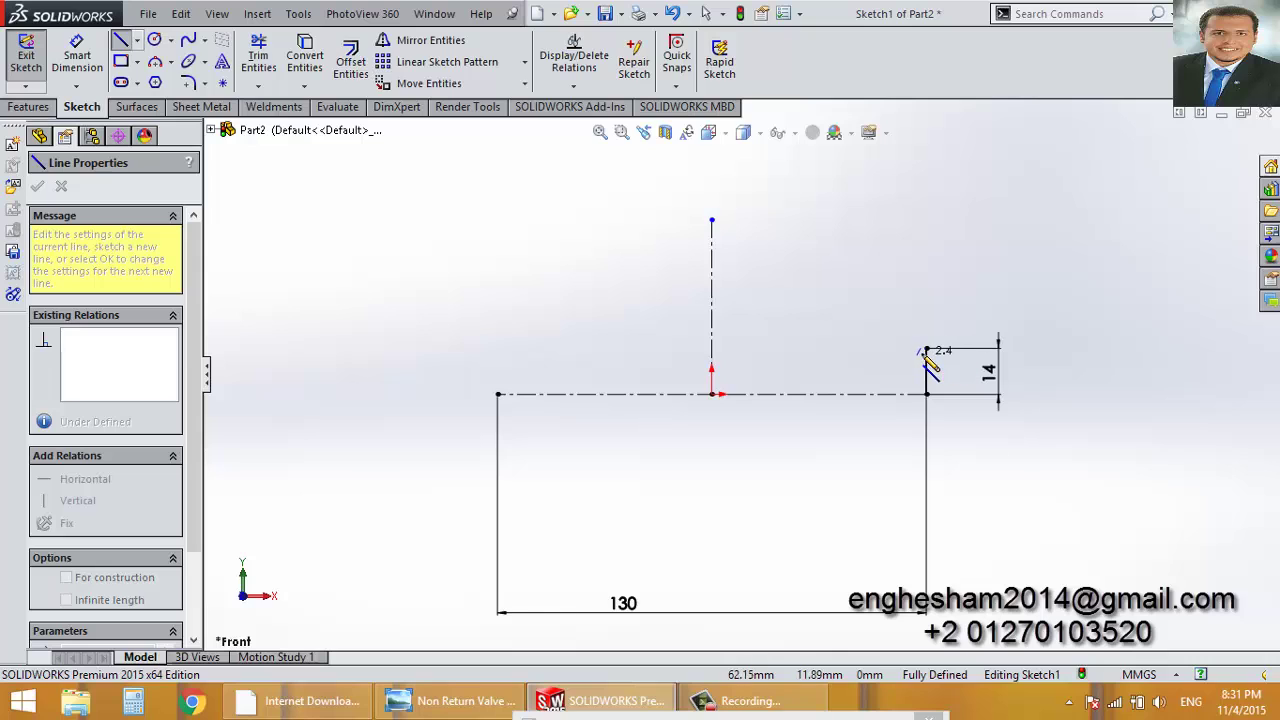
left_click(1088, 350)
key("Escape")
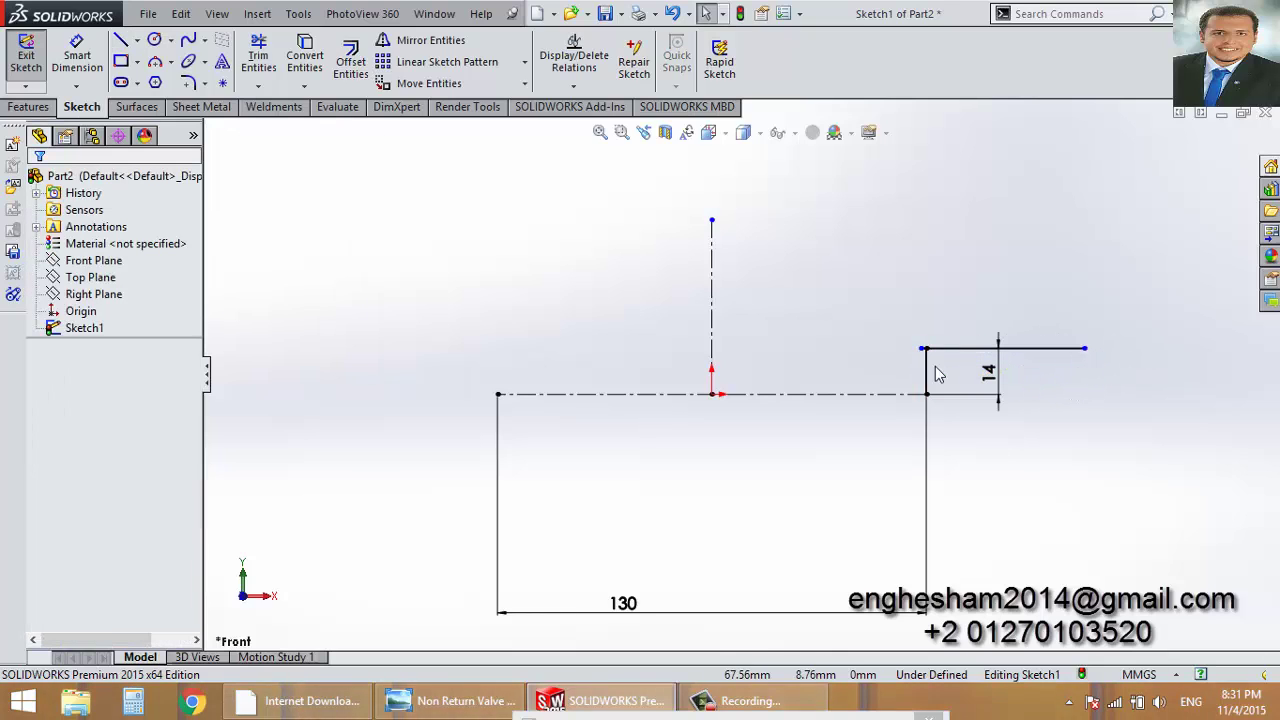
scroll(930, 360, "down", 5)
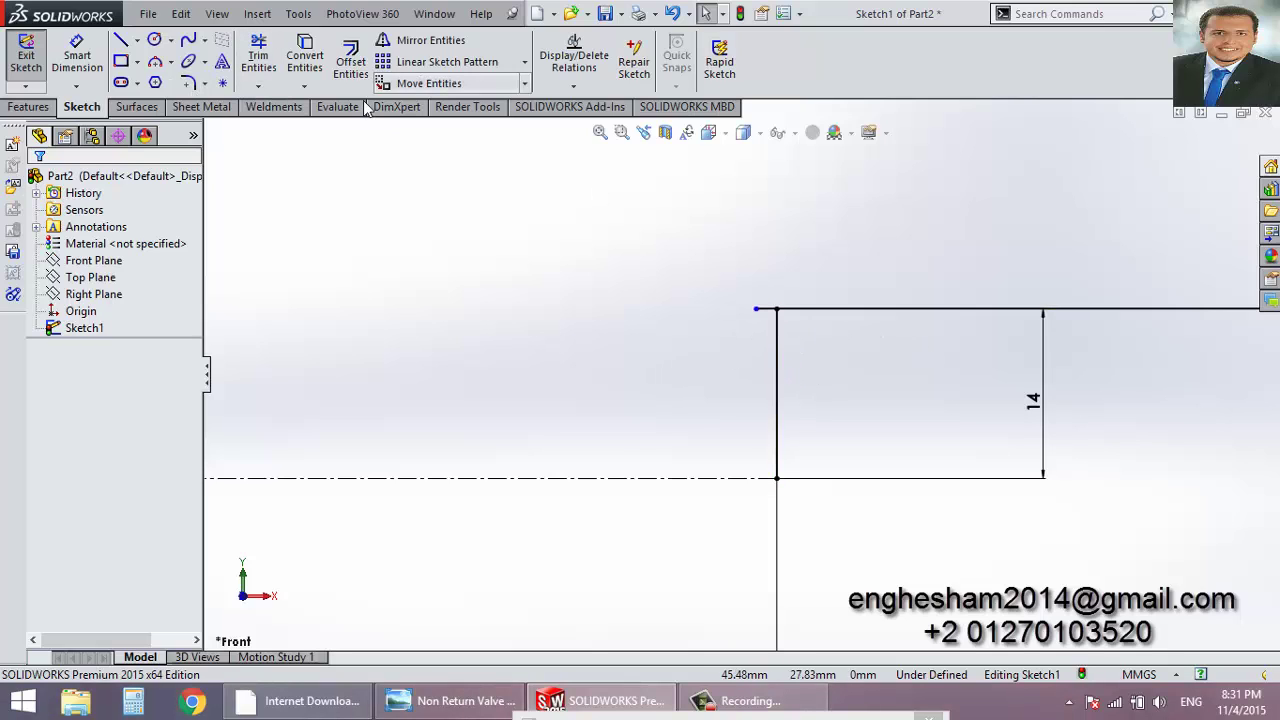
Try trimming the left vertical edge, then undo the trim and the overlong top line.
left_click(258, 58)
left_click_drag(869, 400, 701, 331)
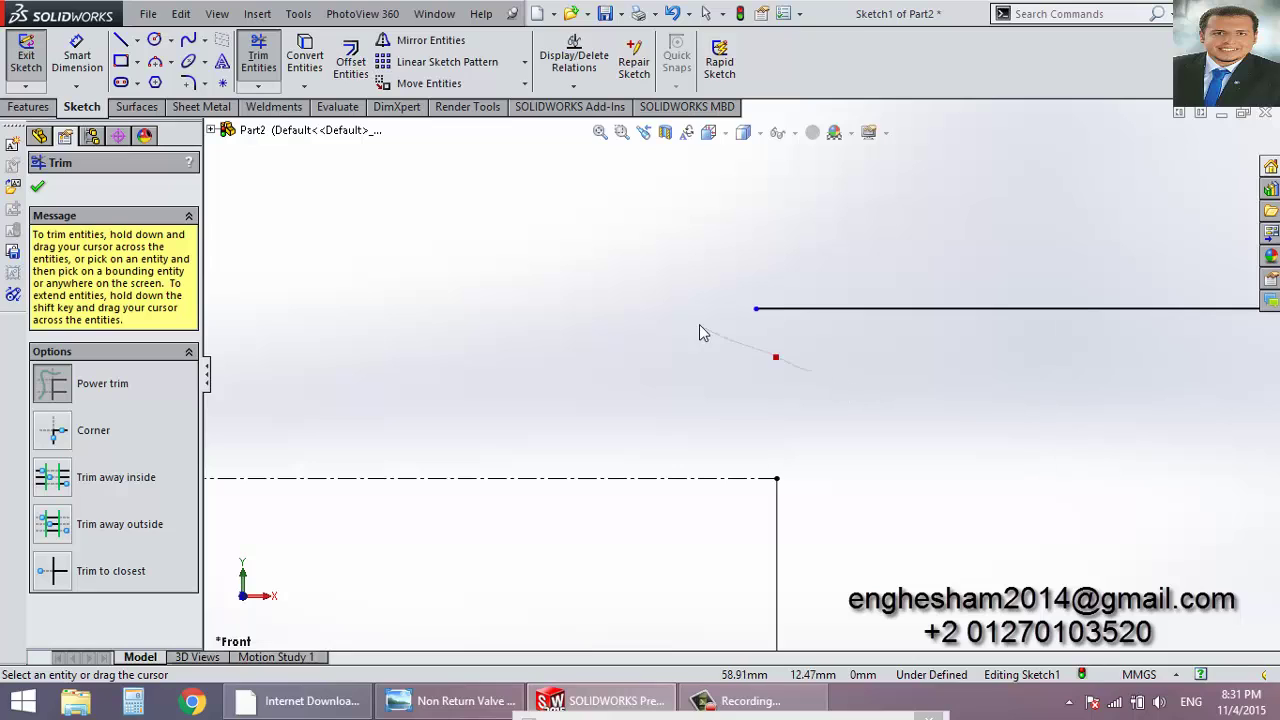
key("Escape")
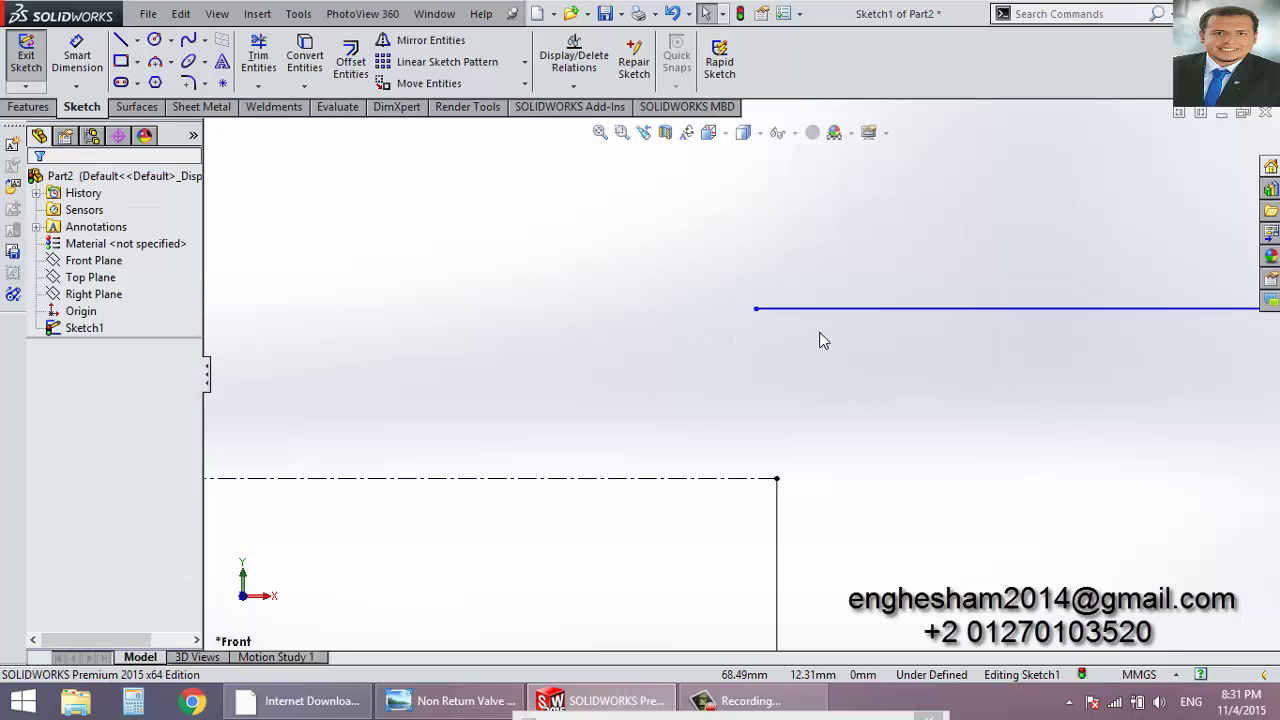
key("ctrl+z")
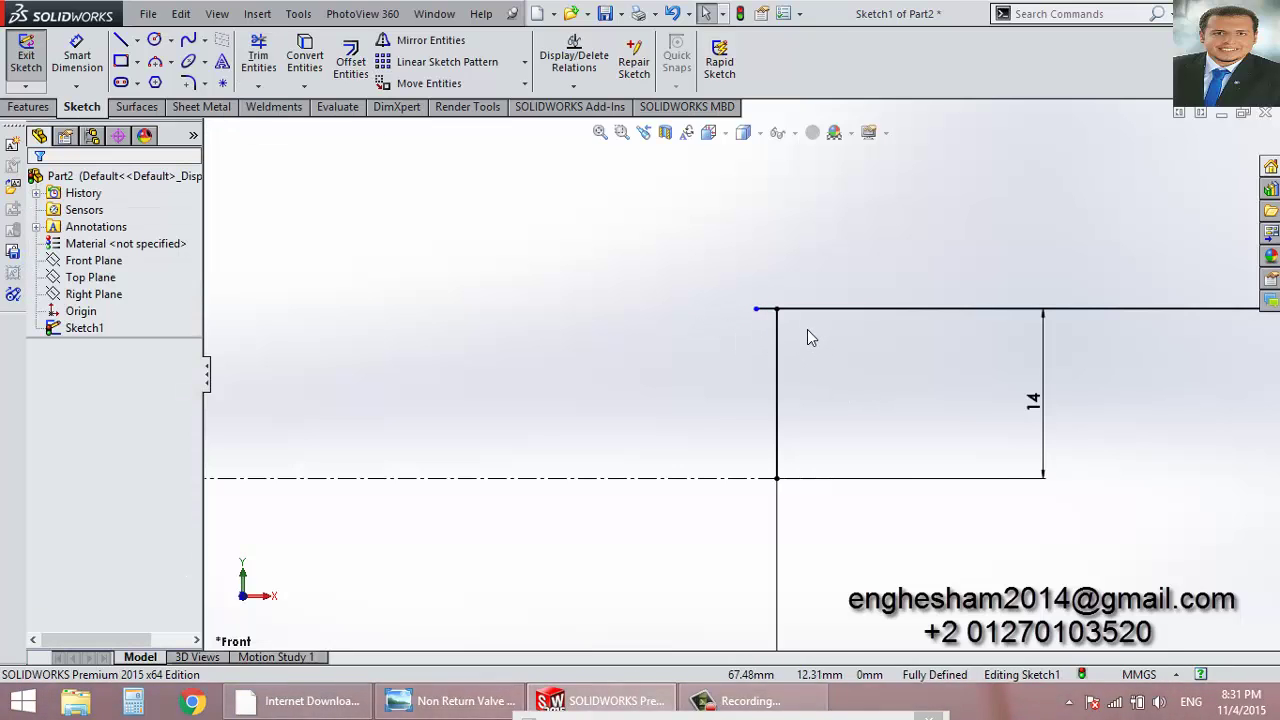
key("ctrl+z")
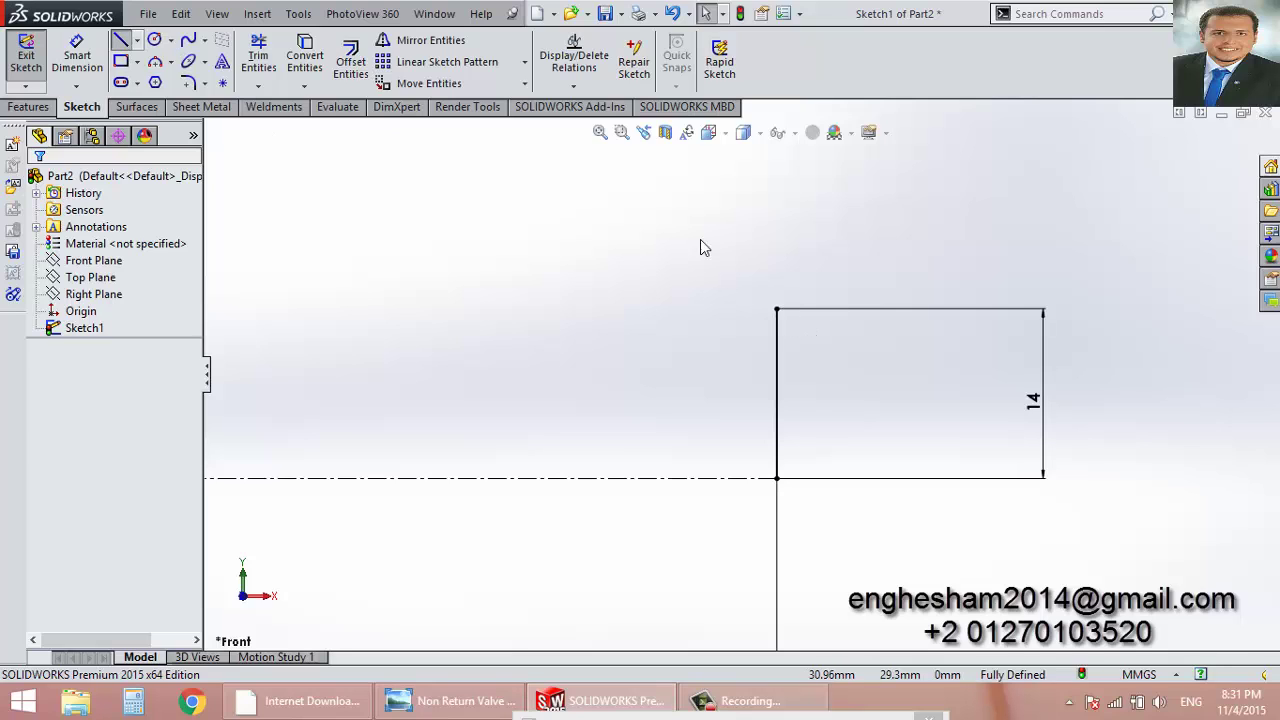
Draw a short horizontal line along the top edge and delete the left vertical line.
key("l")
left_click(777, 310)
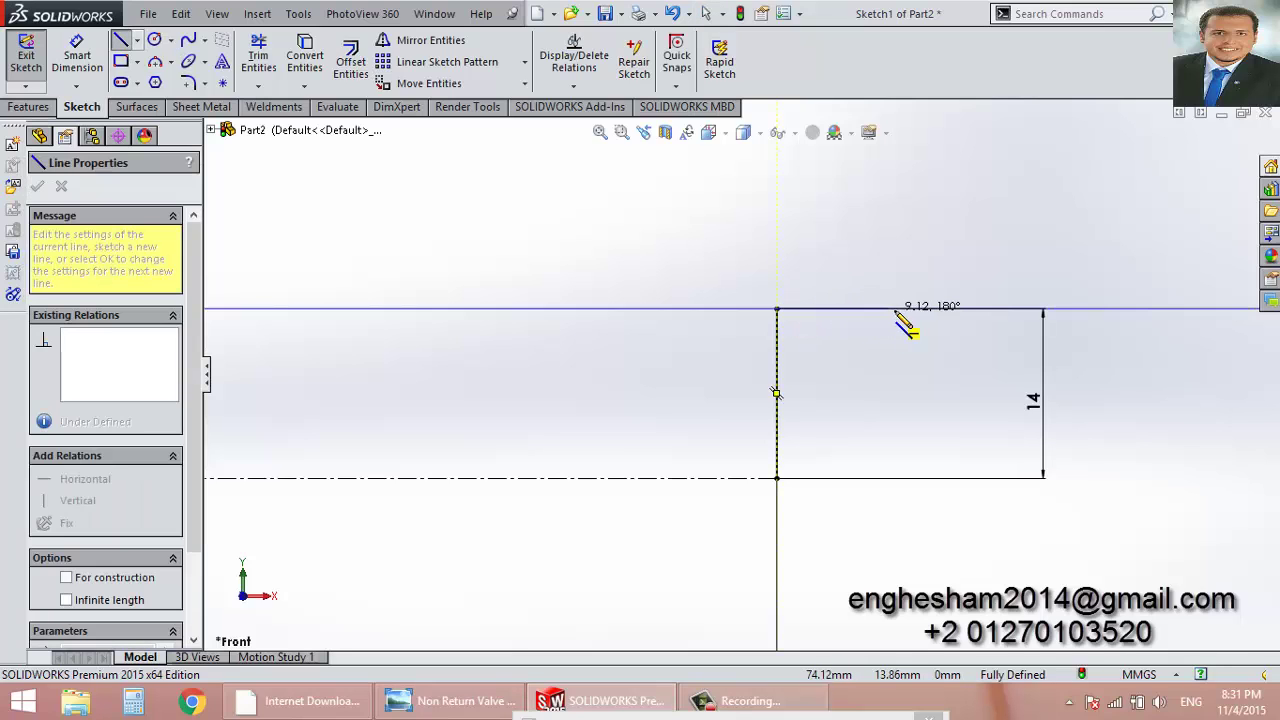
left_click(898, 311)
key("Escape")
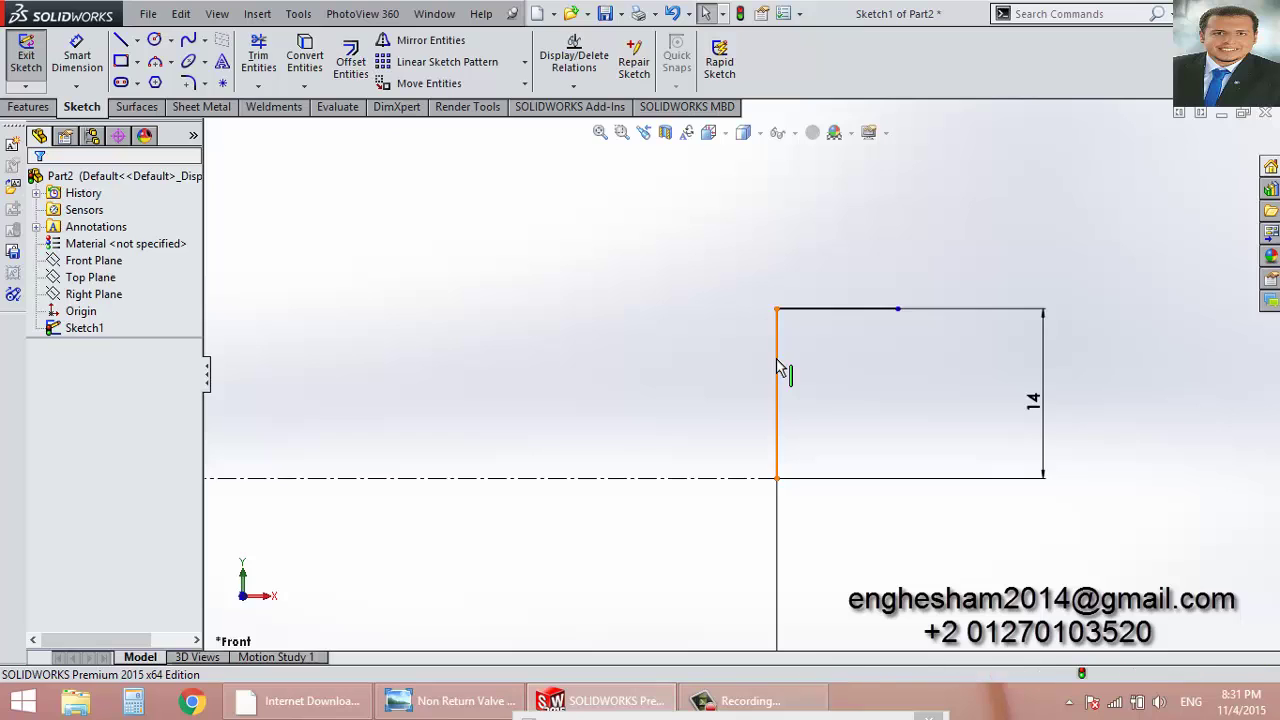
left_click(777, 362)
key("Delete")
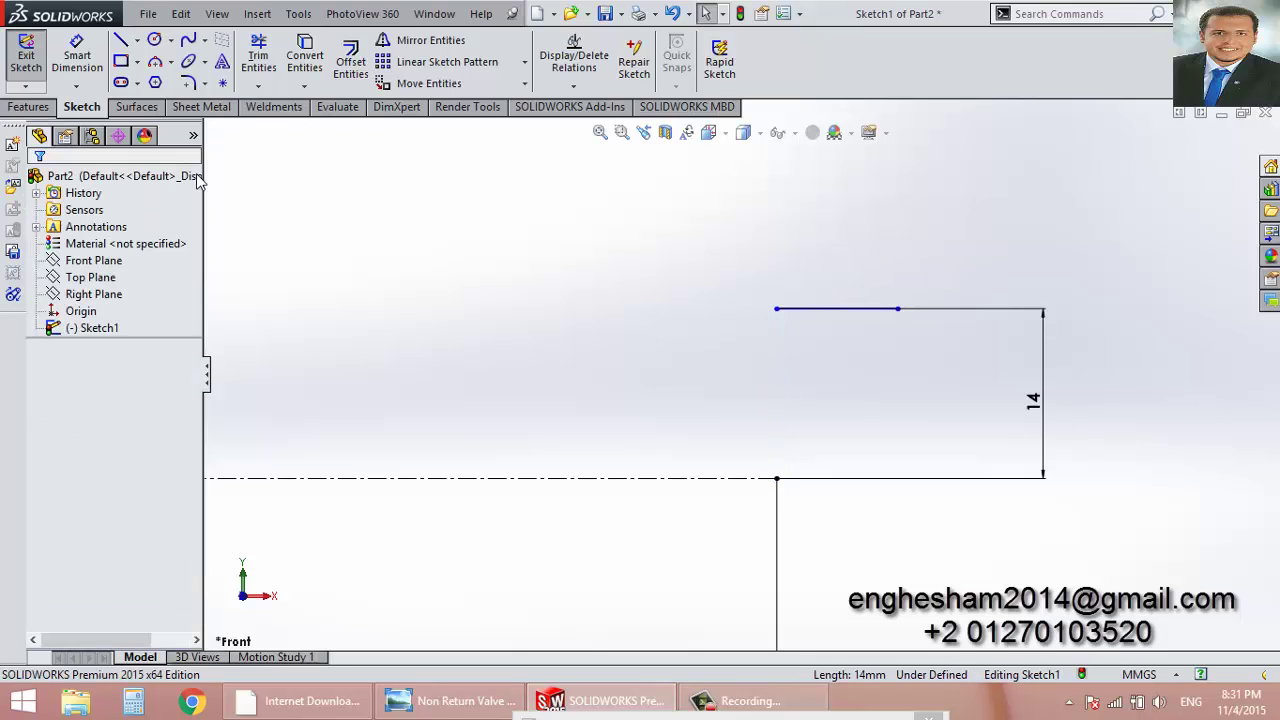
left_click(777, 309)
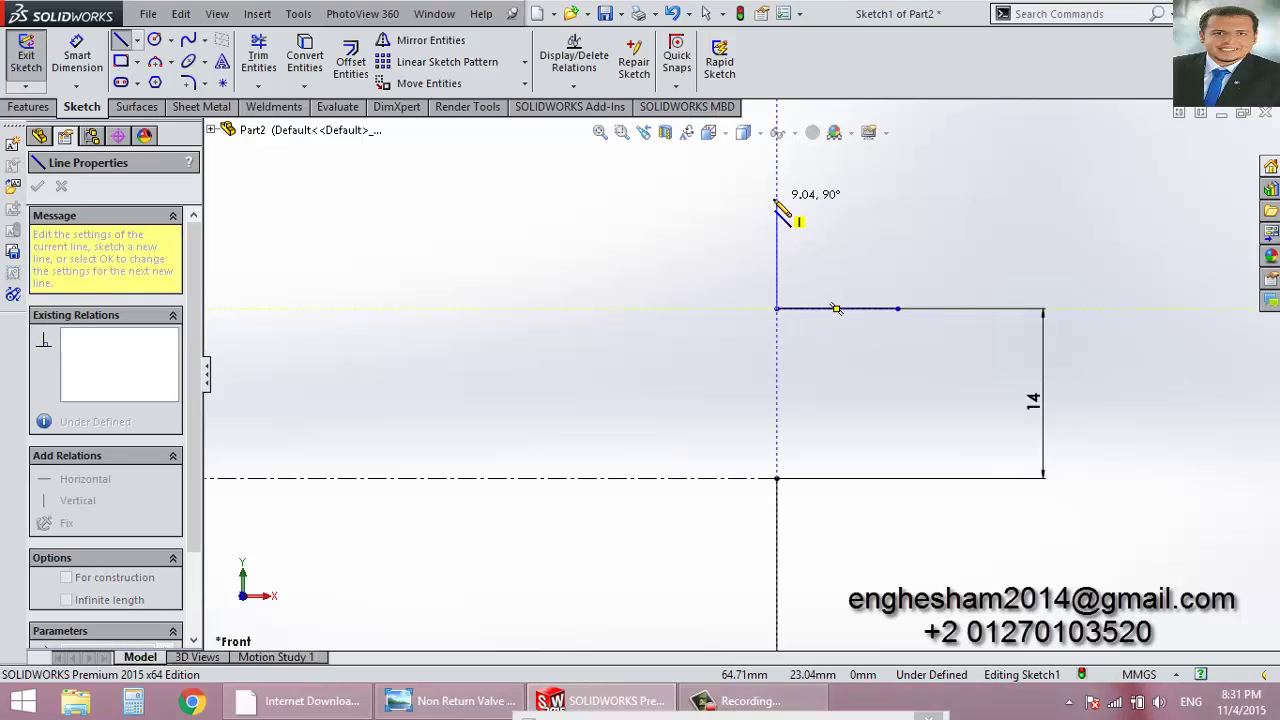
Finish the vertical line rising from the top-left corner.
double_click(776, 201)
scroll(550, 290, "down", 2)
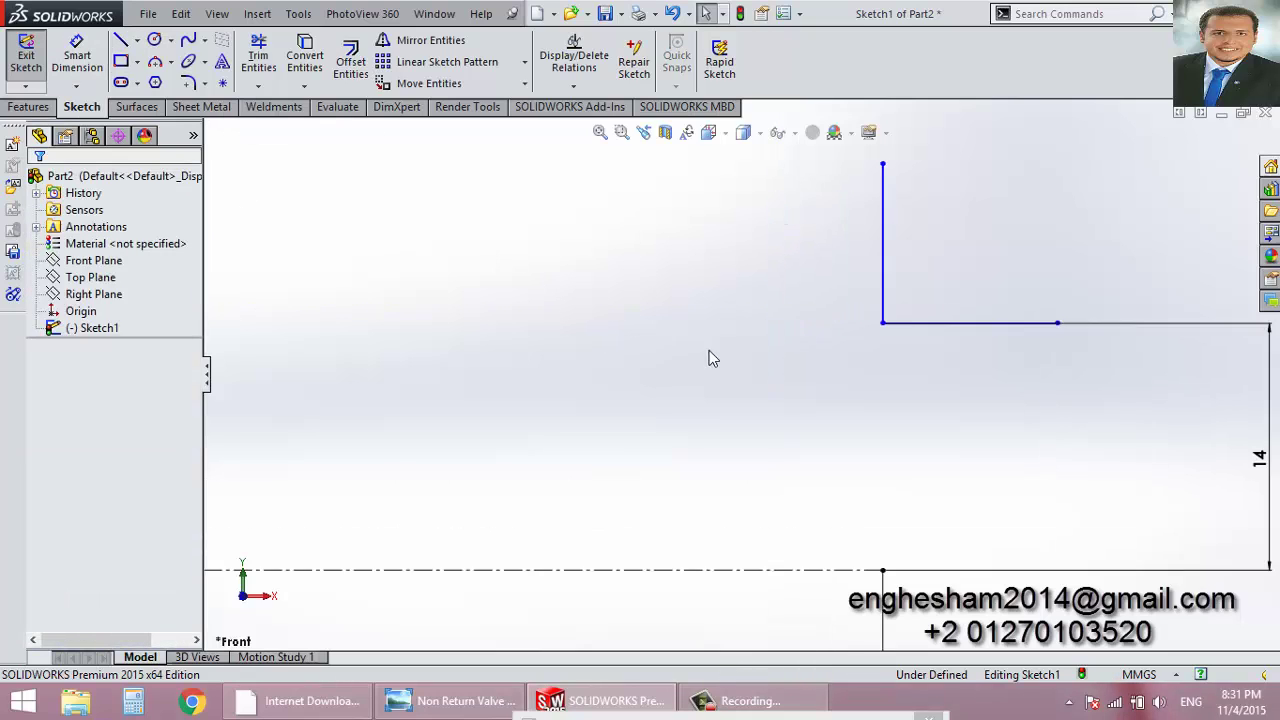
scroll(710, 290, "down", 1)
scroll(843, 377, "up", 3)
scroll(786, 340, "down", 1)
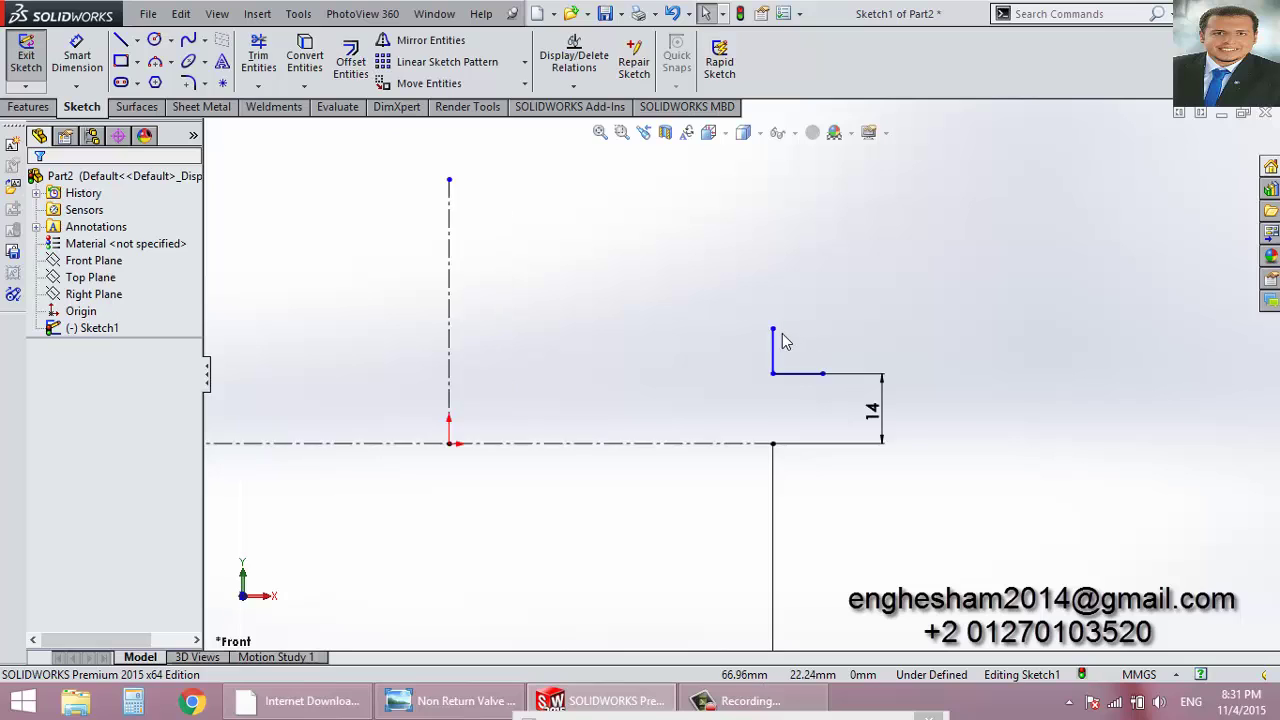
scroll(786, 340, "down", 1)
Dimension the vertical line's top endpoint 24 mm above the origin.
left_click(82, 60)
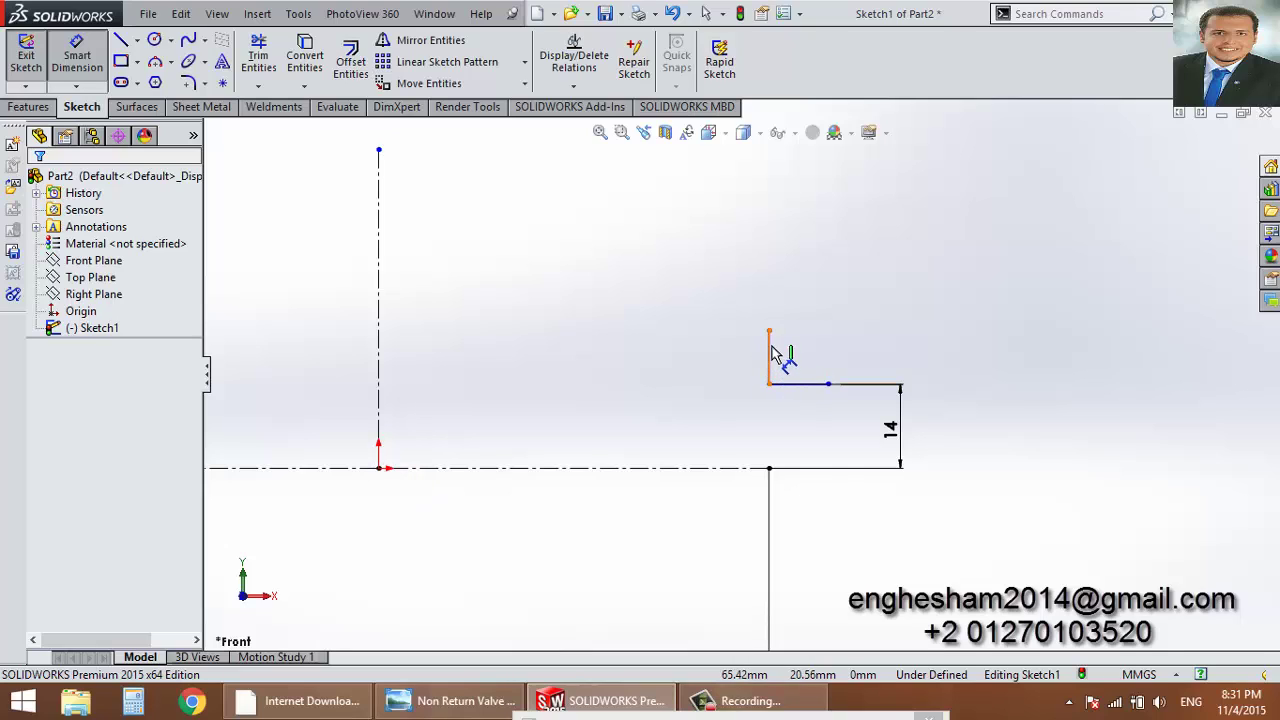
left_click(768, 334)
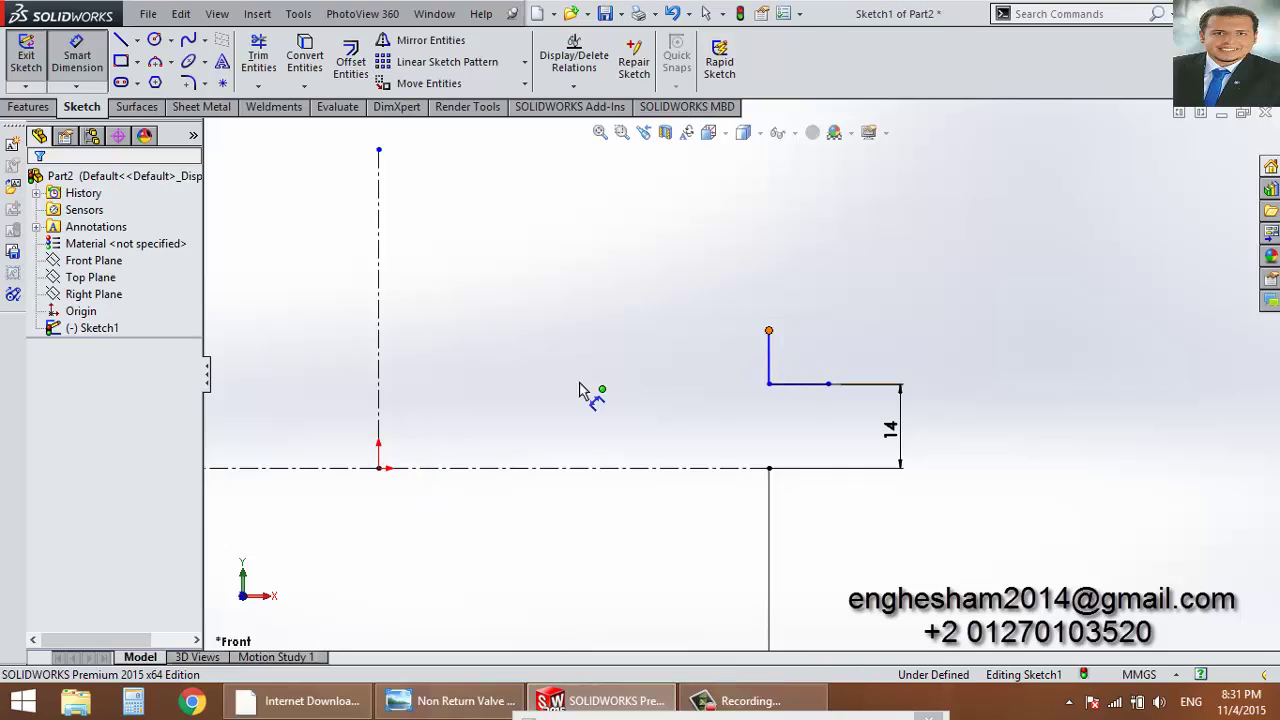
left_click(379, 468)
left_click(1012, 420)
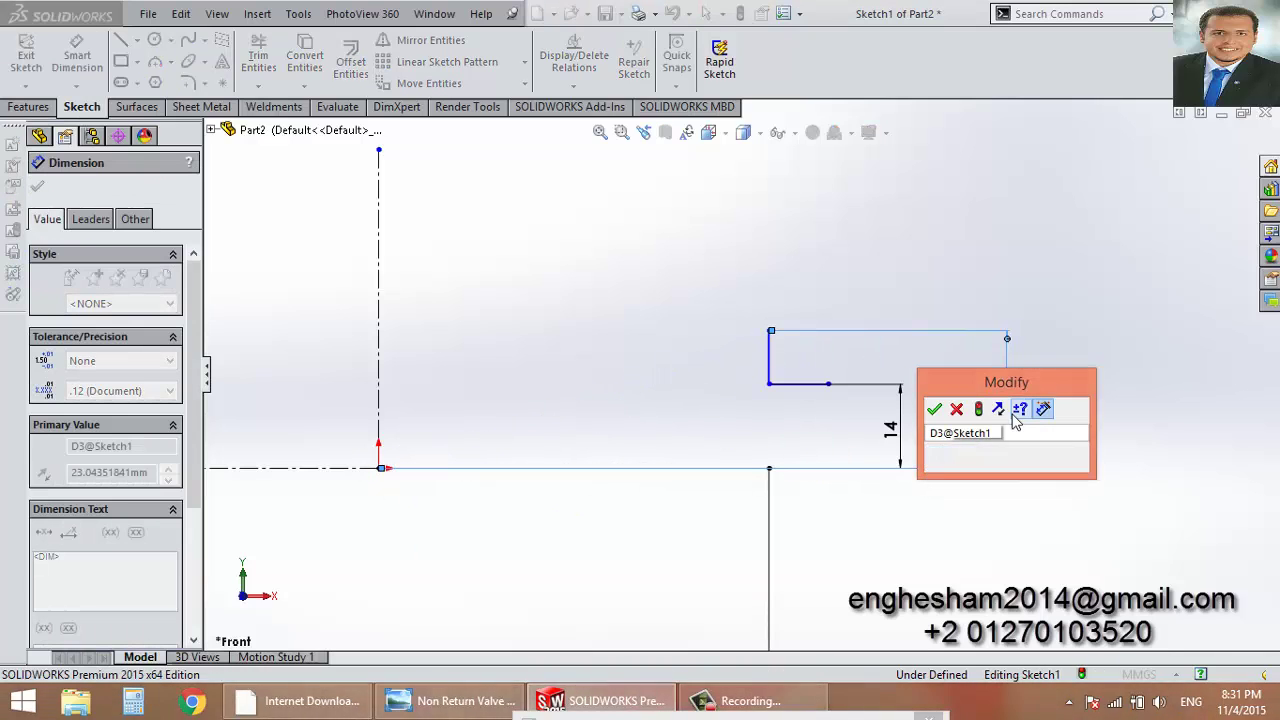
type("24")
key("Return")
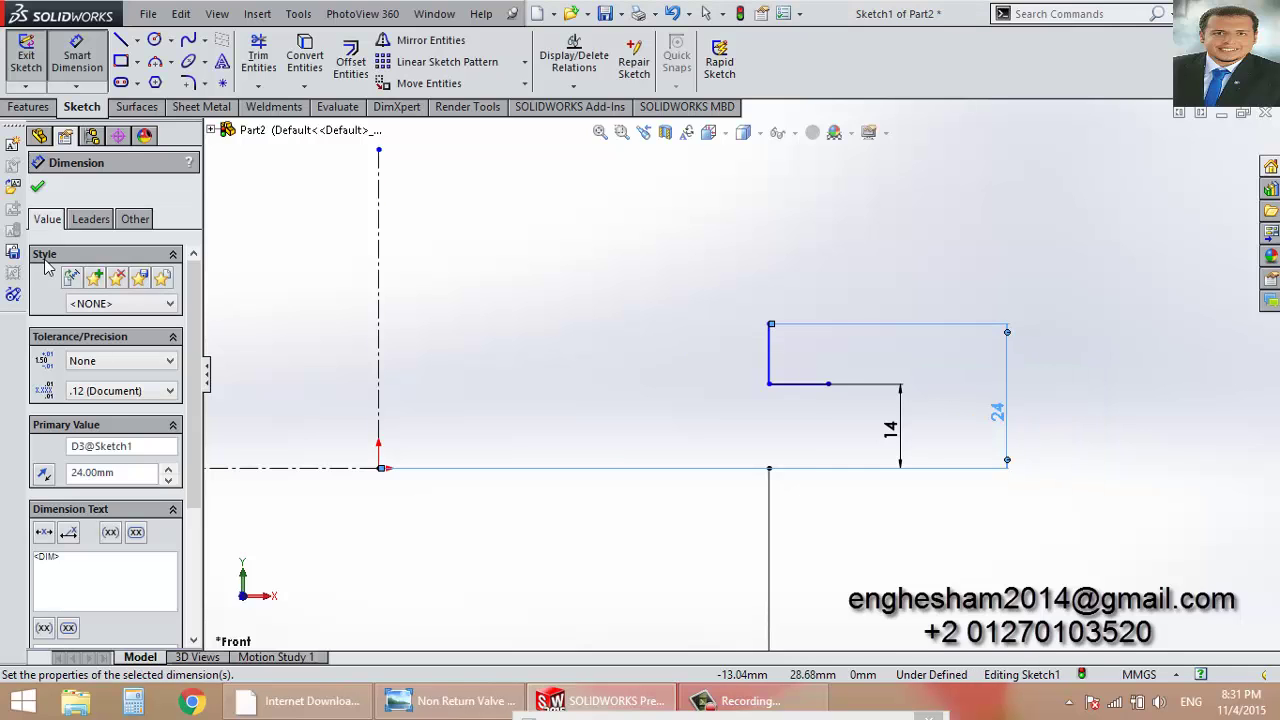
key("Escape")
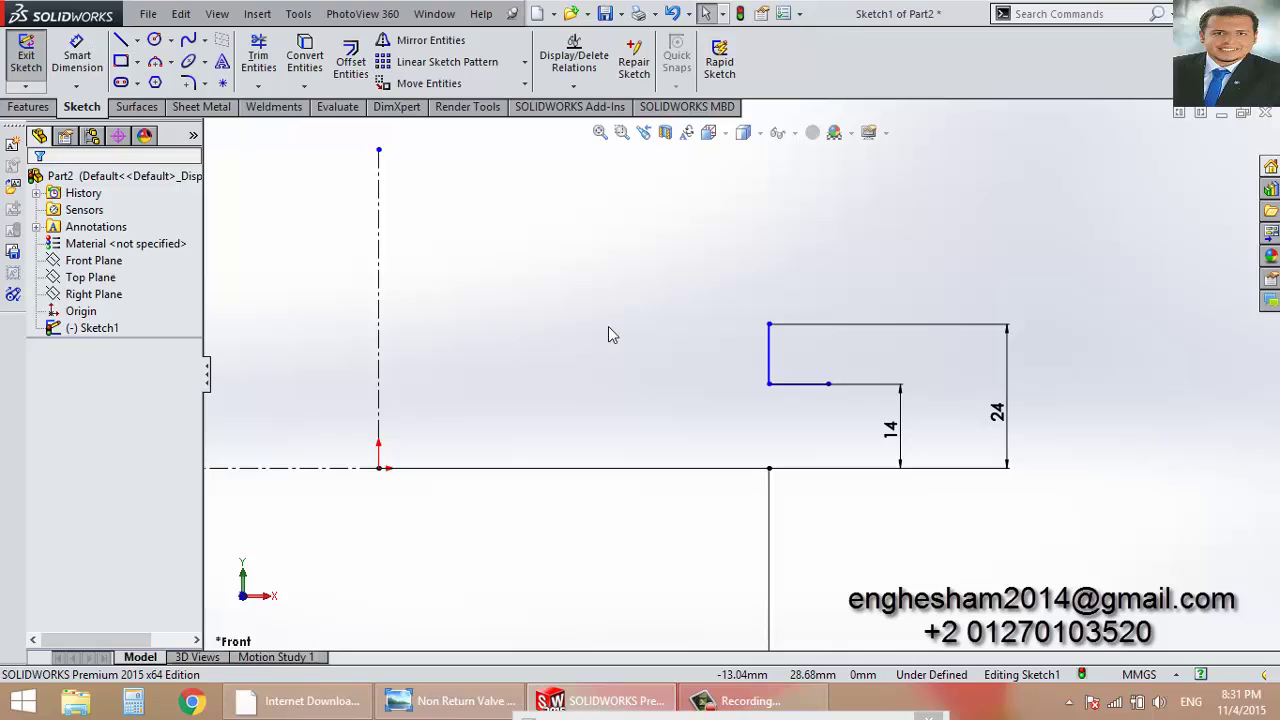
left_click(815, 386)
Draw a short leftward step line and a vertical line rising from its end.
key("Escape")
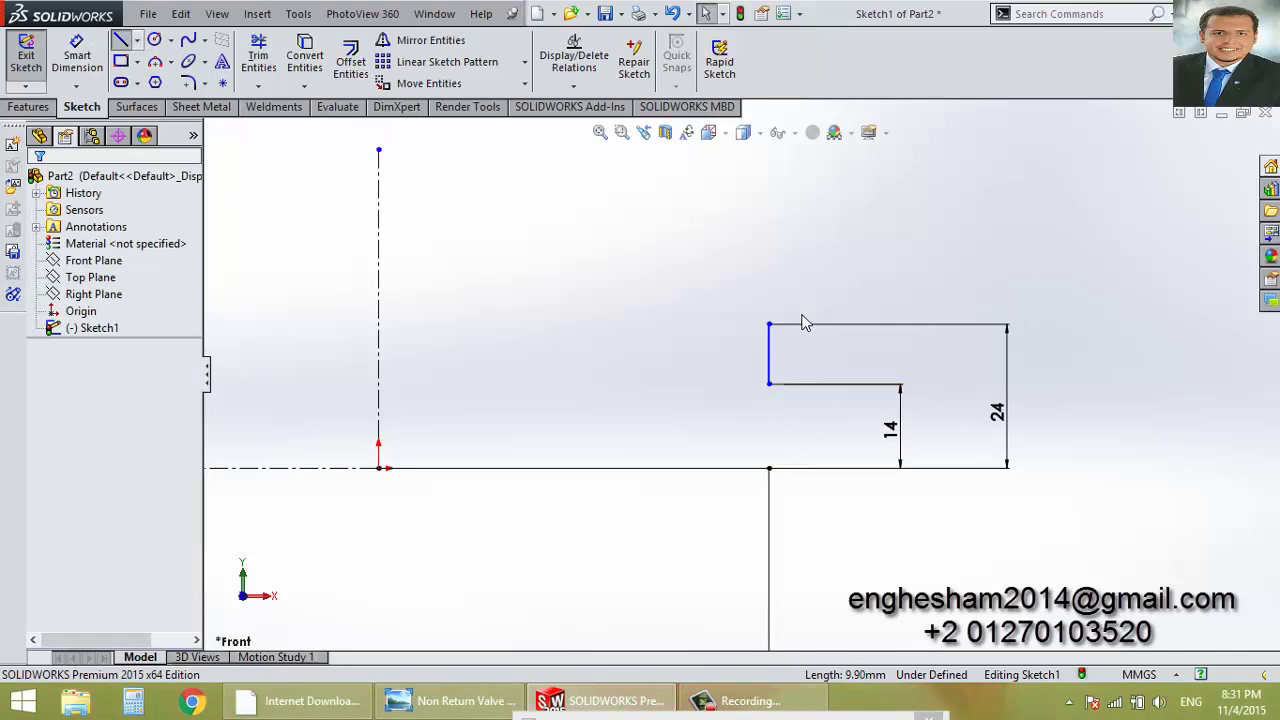
key("l")
left_click(769, 324)
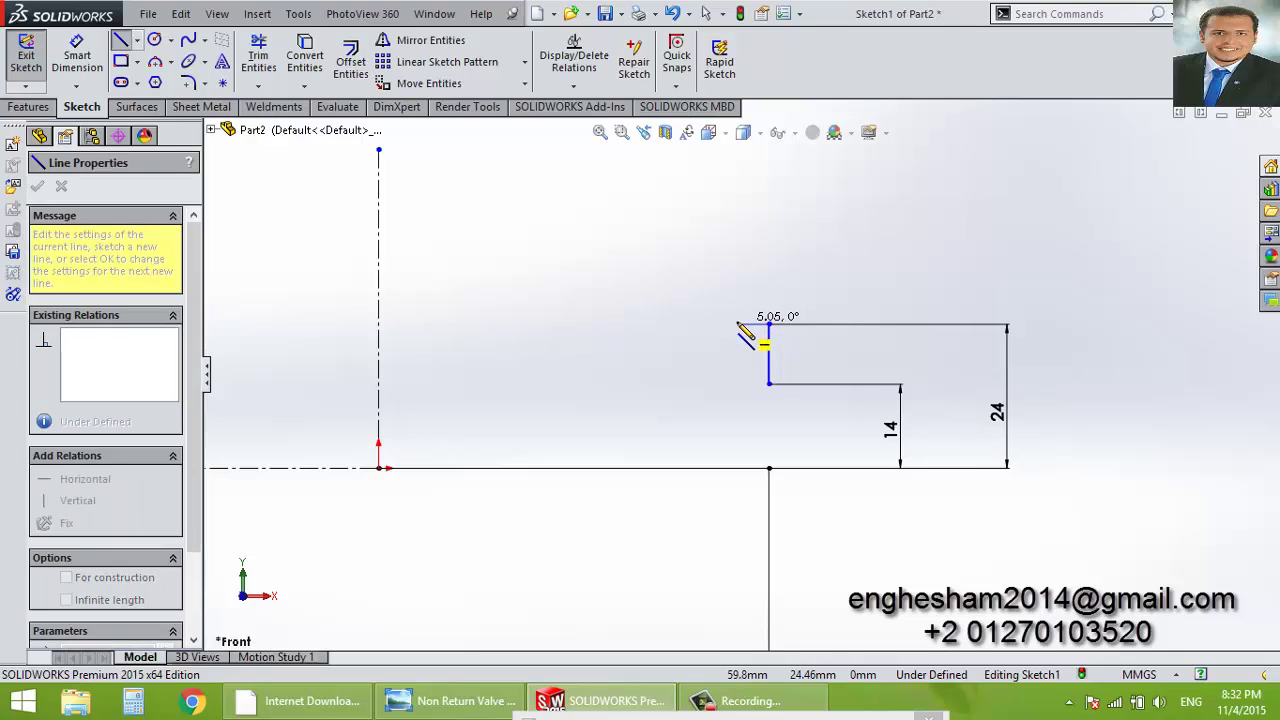
left_click(723, 324)
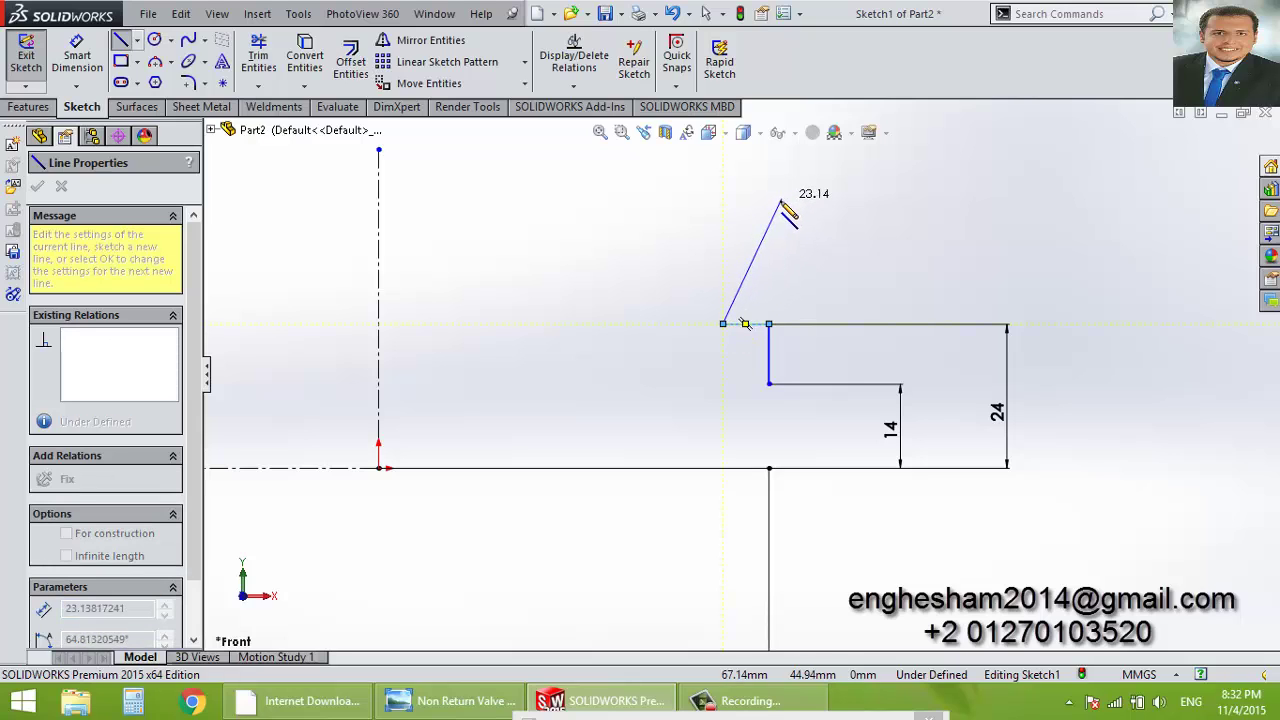
left_click(723, 245)
key("Escape")
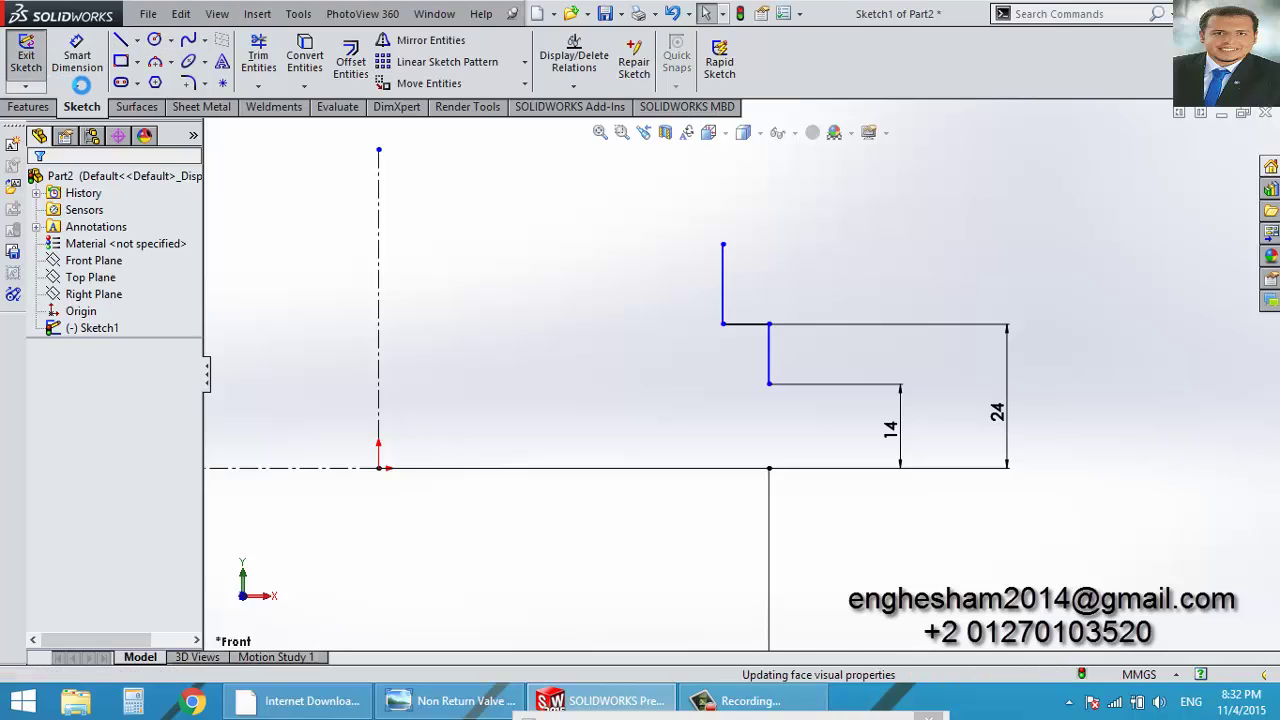
Dimension the step line to 5 mm and the vertical line's top 45 mm above the origin.
left_click(86, 334)
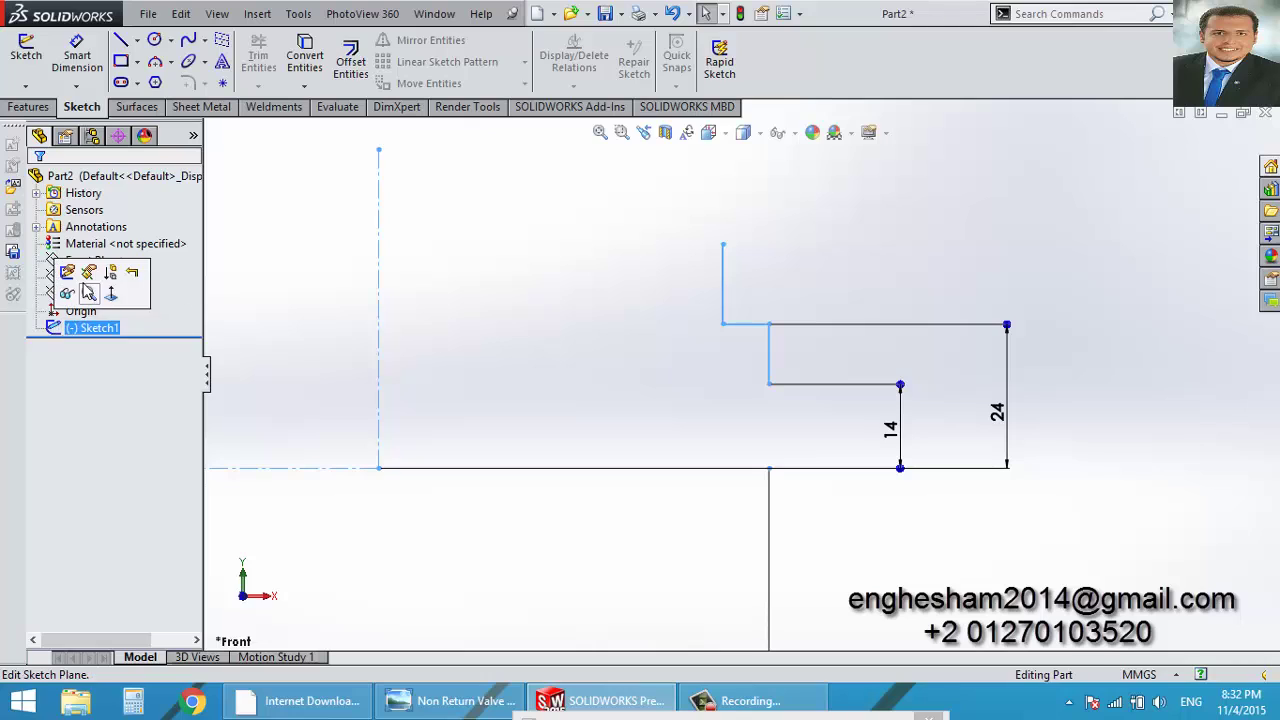
left_click(62, 275)
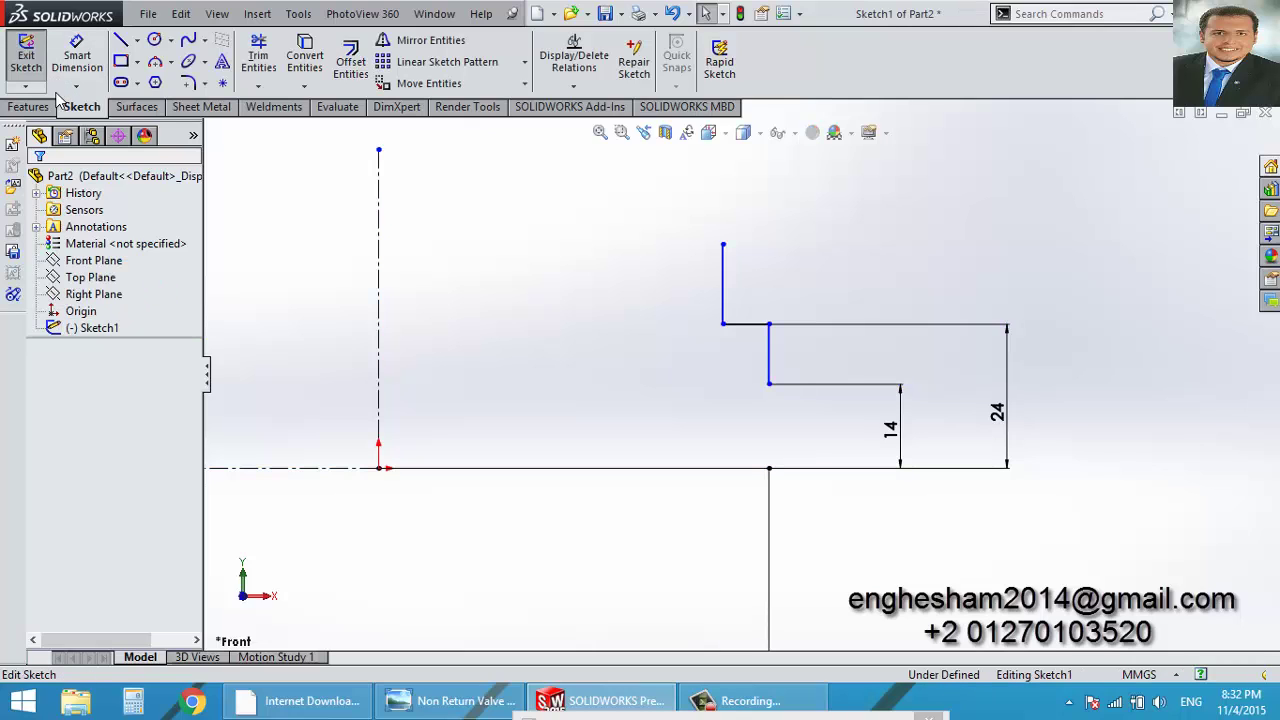
left_click(77, 58)
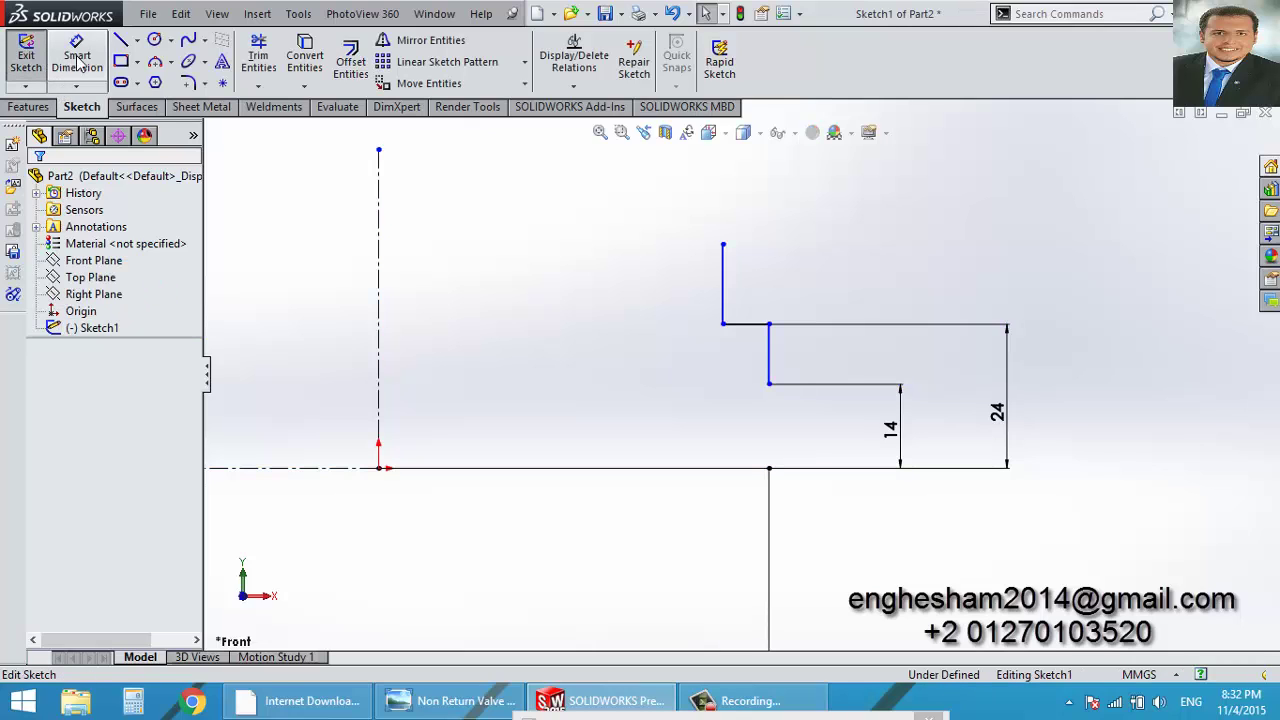
left_click(746, 323)
left_click(745, 374)
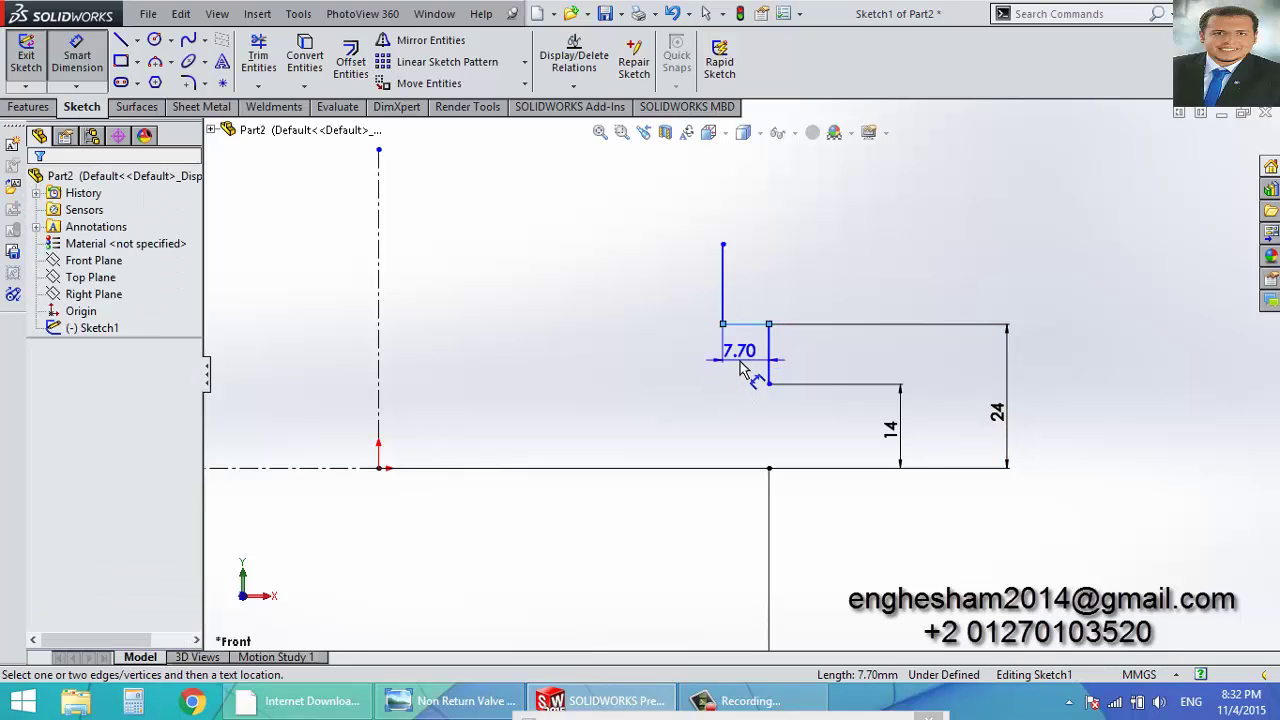
type("5")
key("Return")
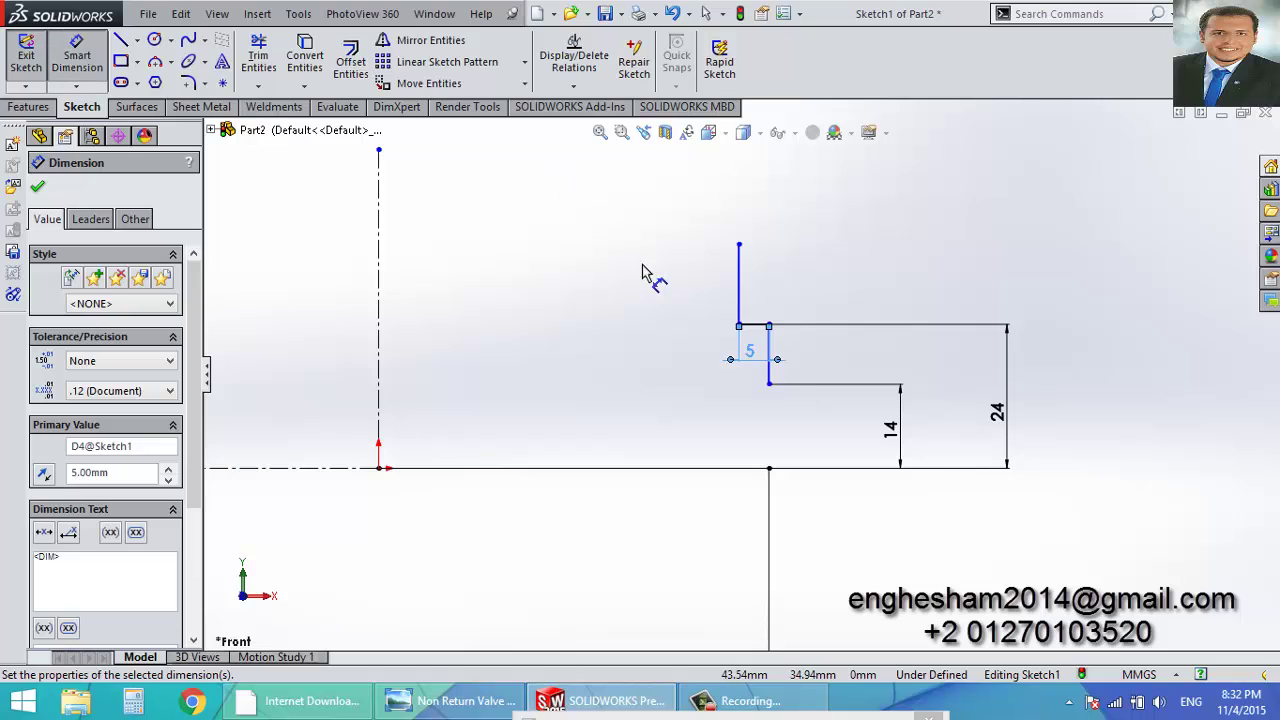
left_click(740, 247)
left_click(380, 469)
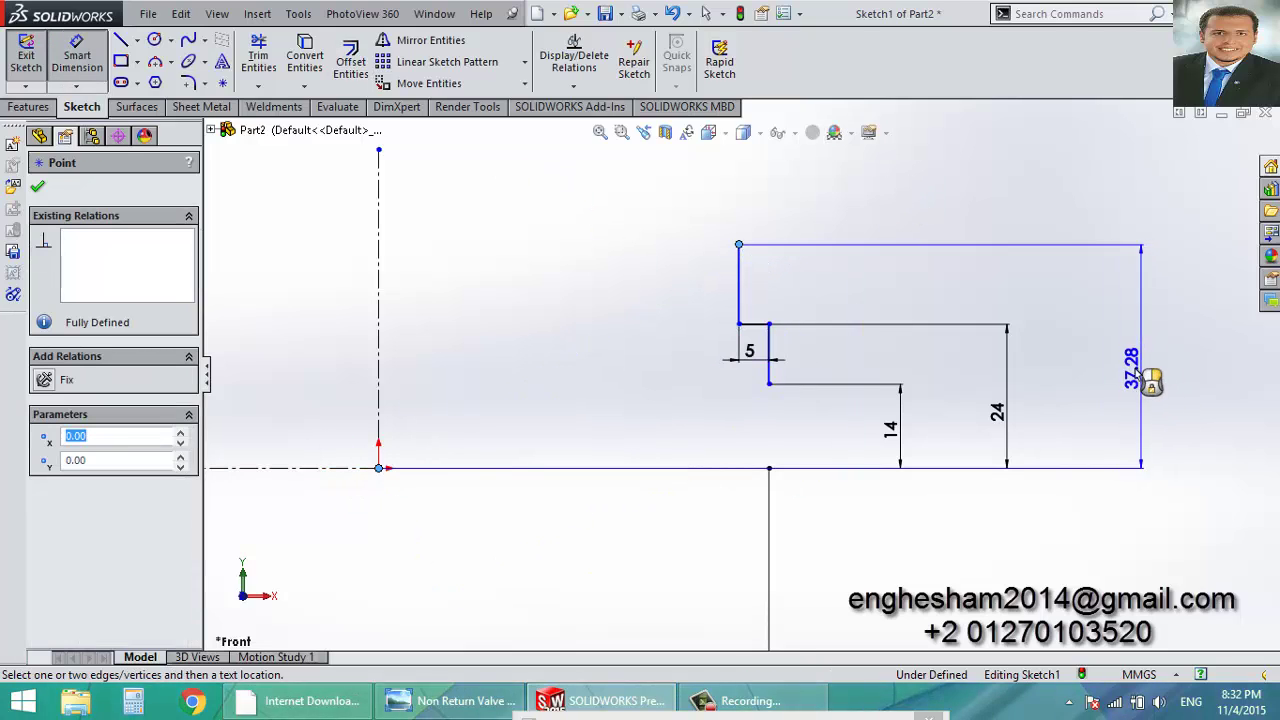
left_click(1127, 373)
type("45")
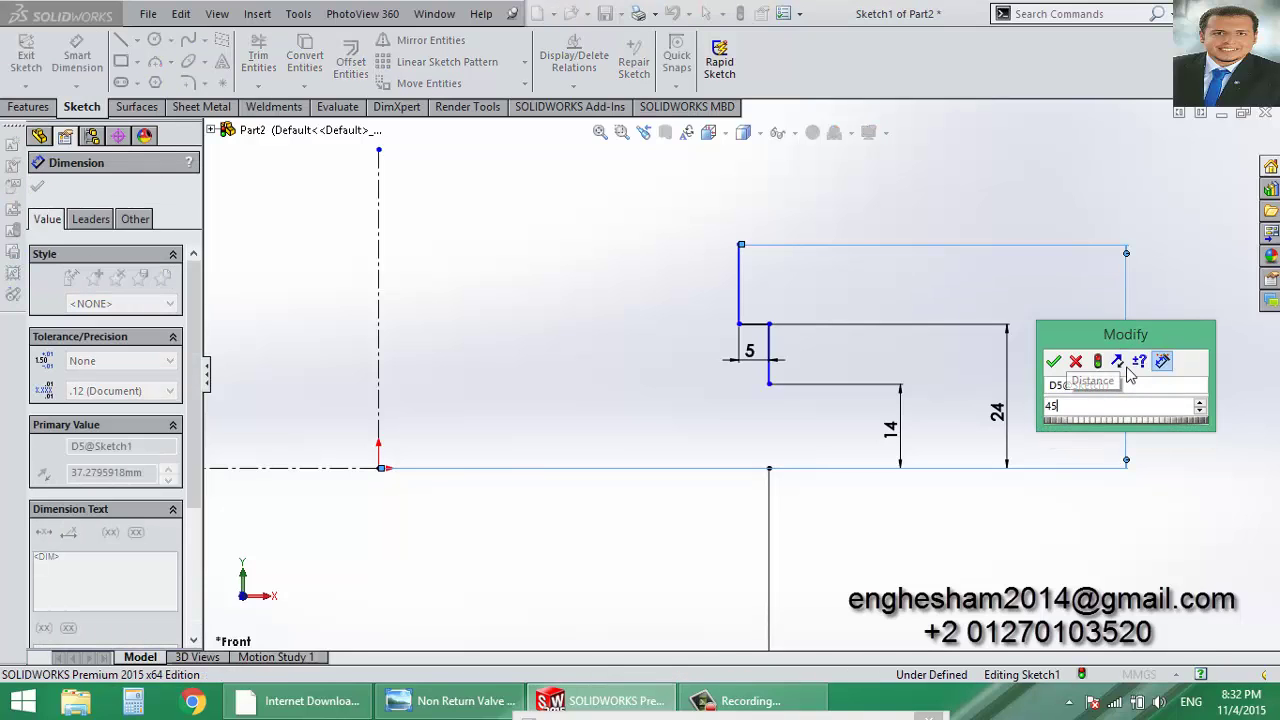
key("Return")
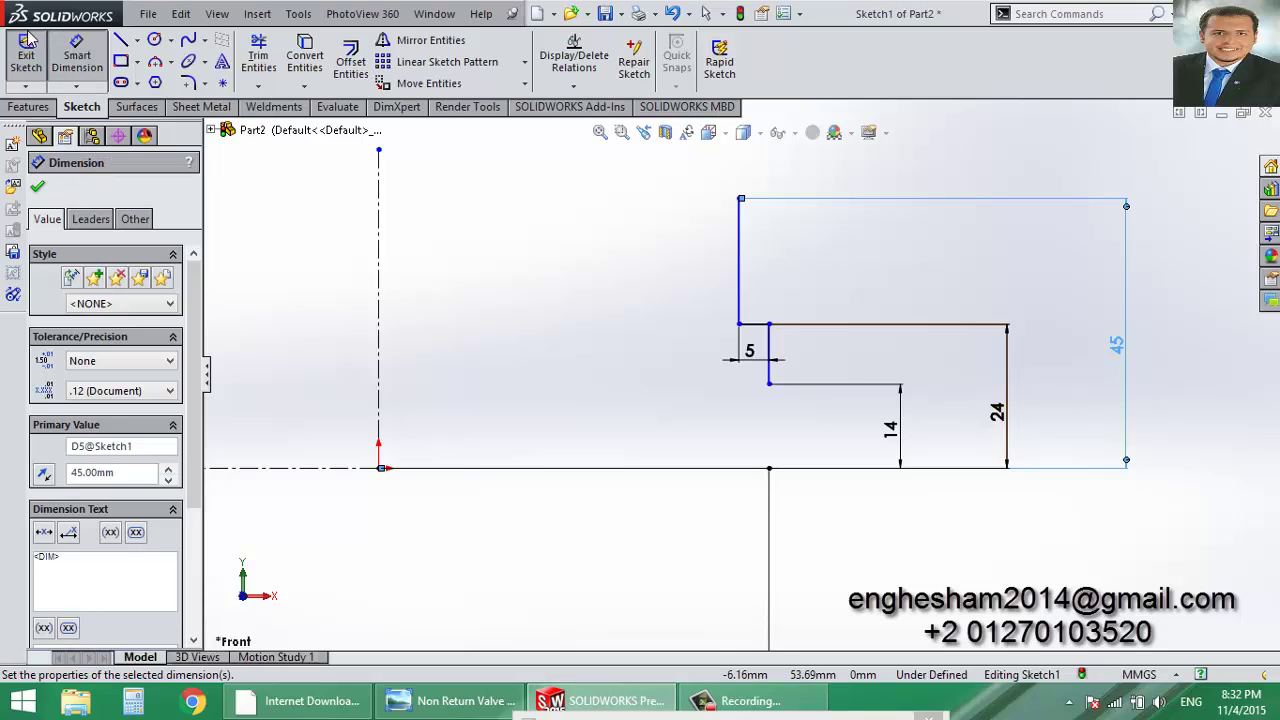
Sketch the leg: a top line leftward, a vertical line down, and a short horizontal line left.
left_click(119, 45)
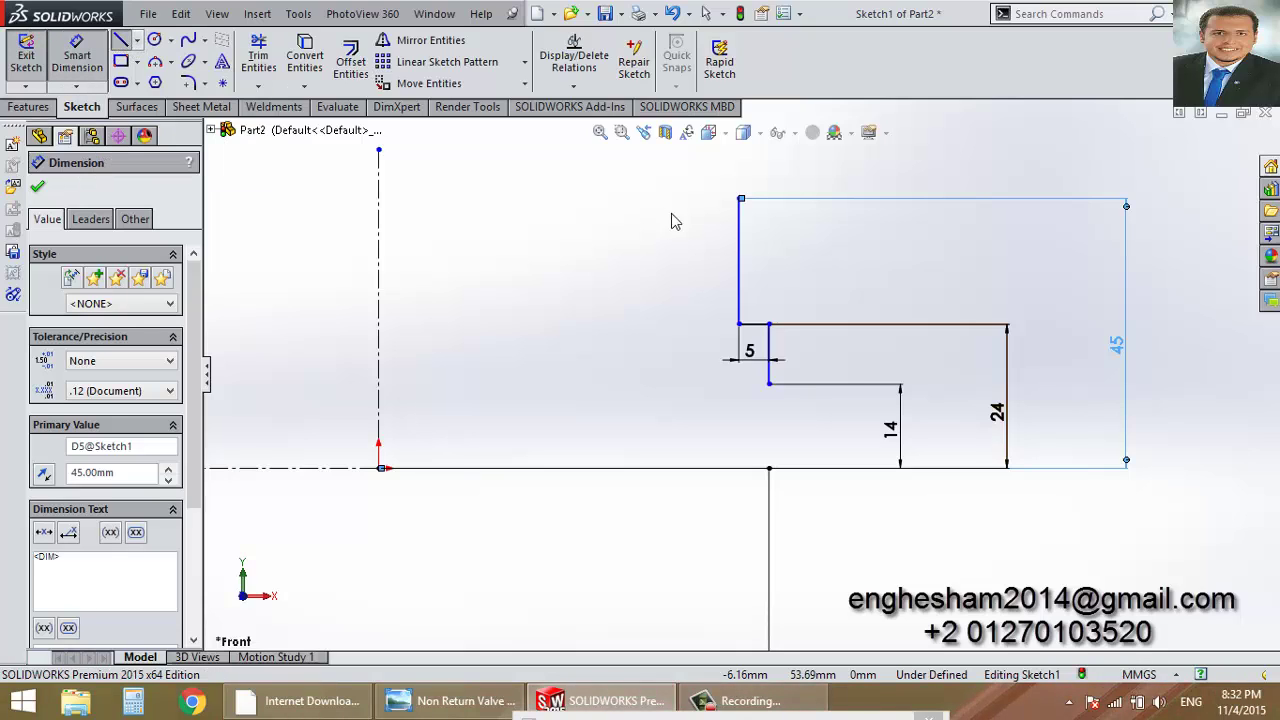
left_click(740, 200)
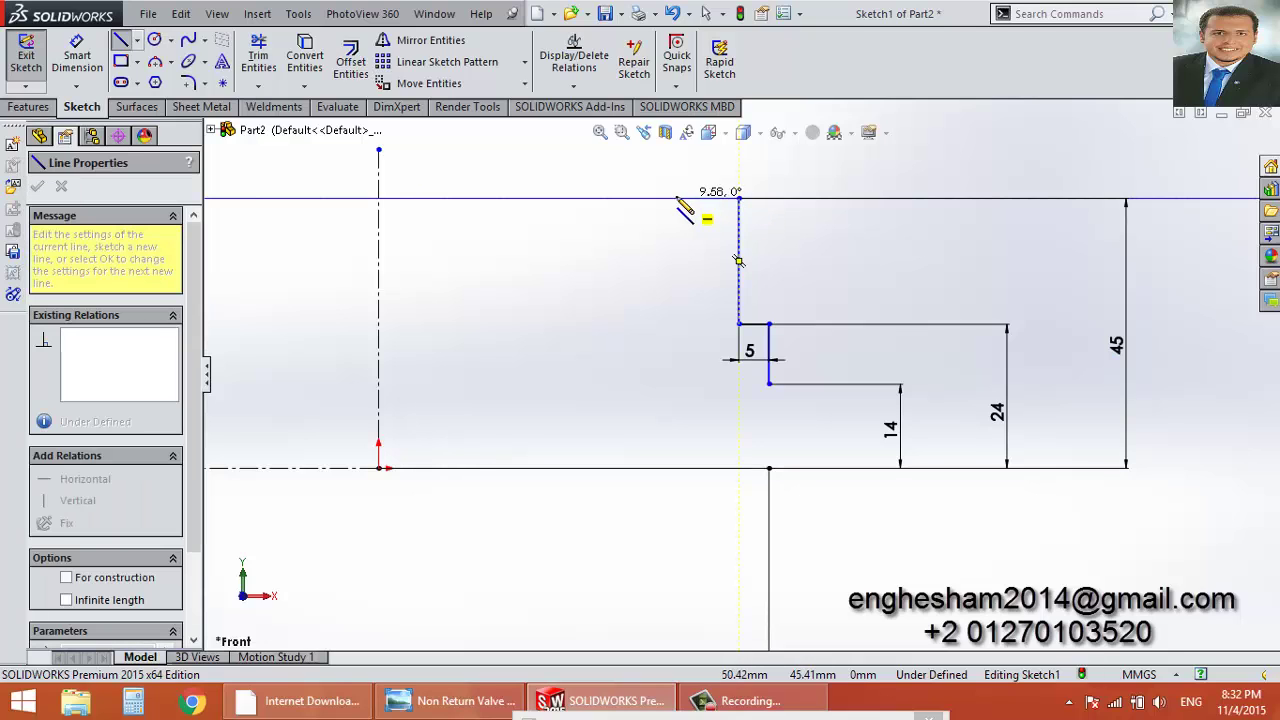
left_click(660, 198)
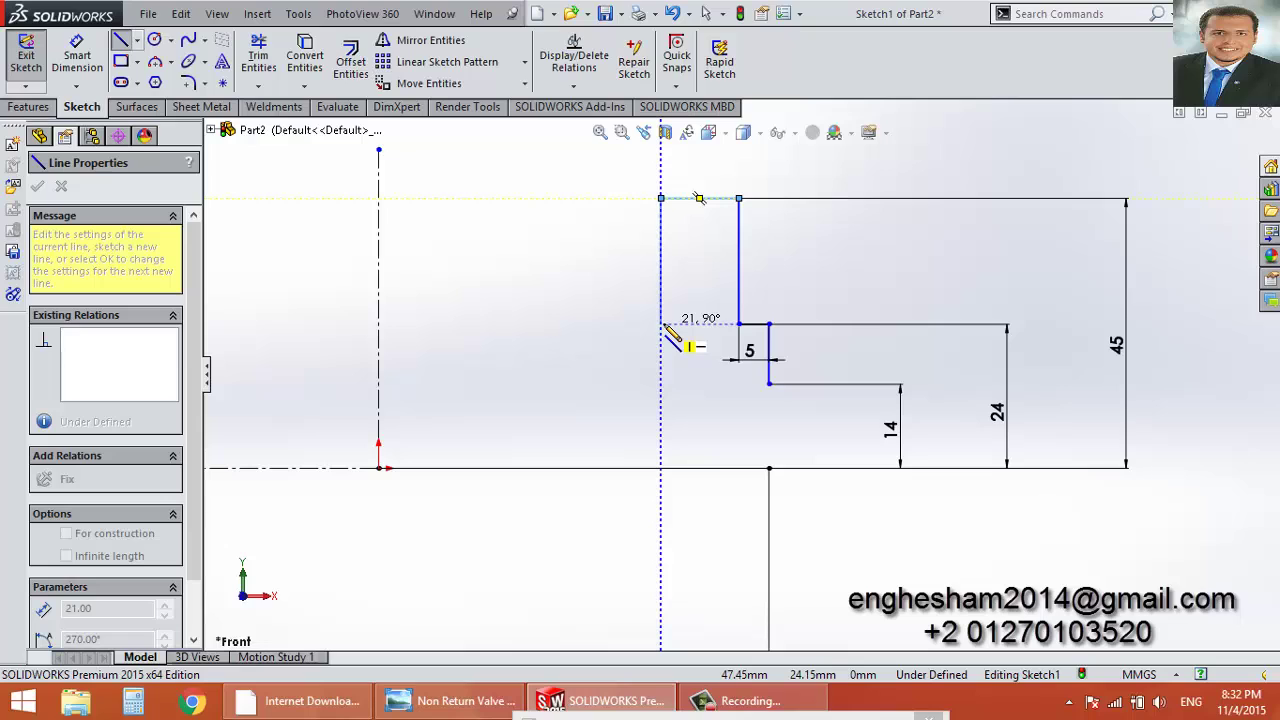
double_click(661, 324)
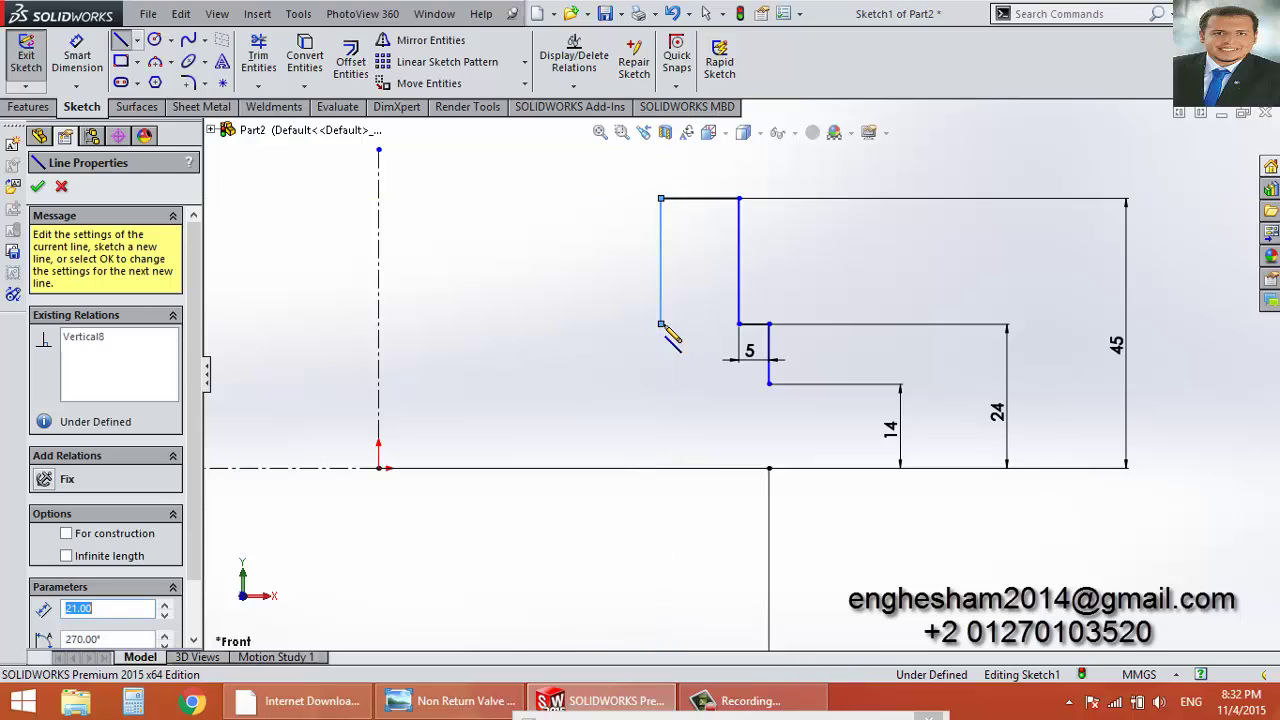
left_click(660, 324)
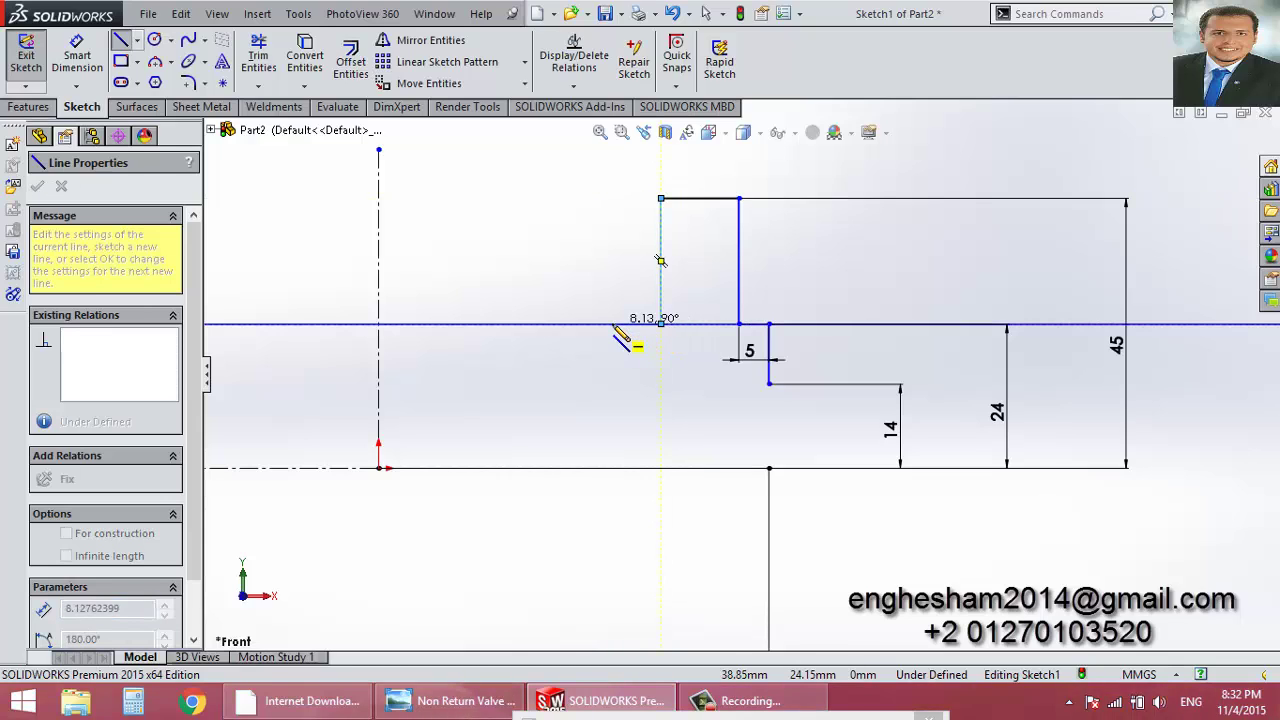
double_click(607, 324)
key("Escape")
Dimension the leg's top line to 10 mm and make its two vertical lines equal.
left_click(76, 55)
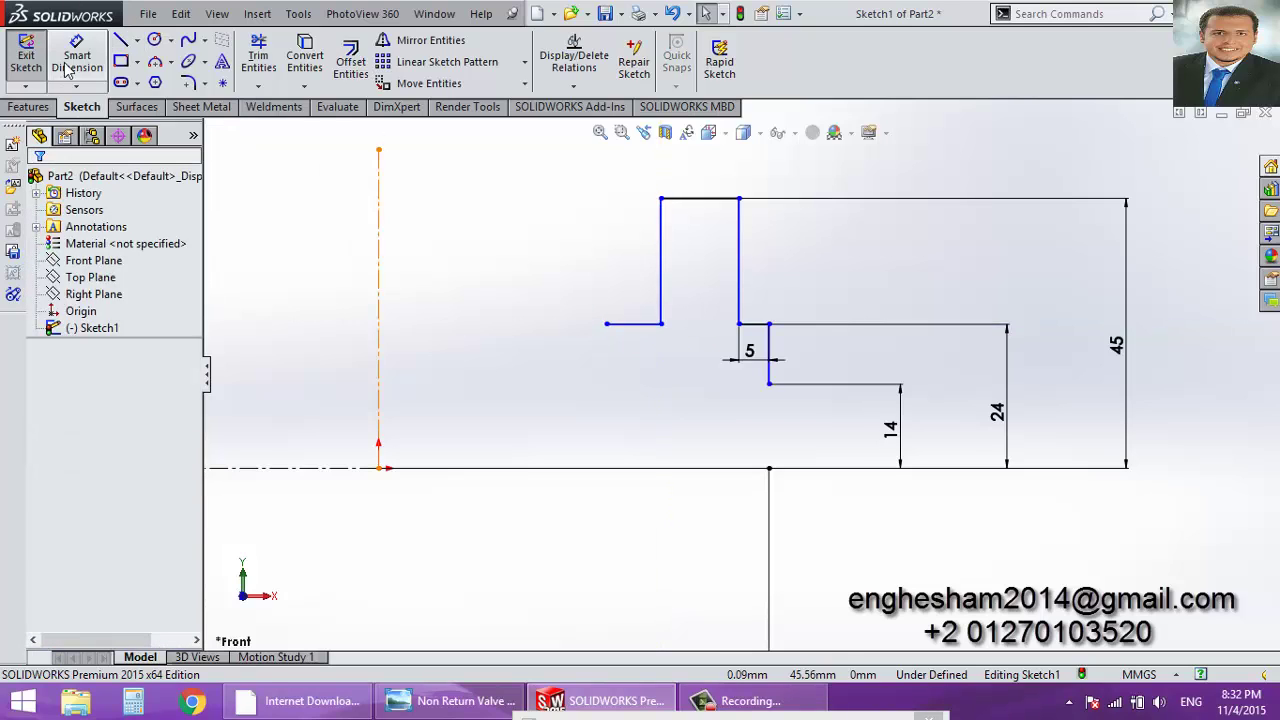
left_click(697, 206)
left_click(695, 178)
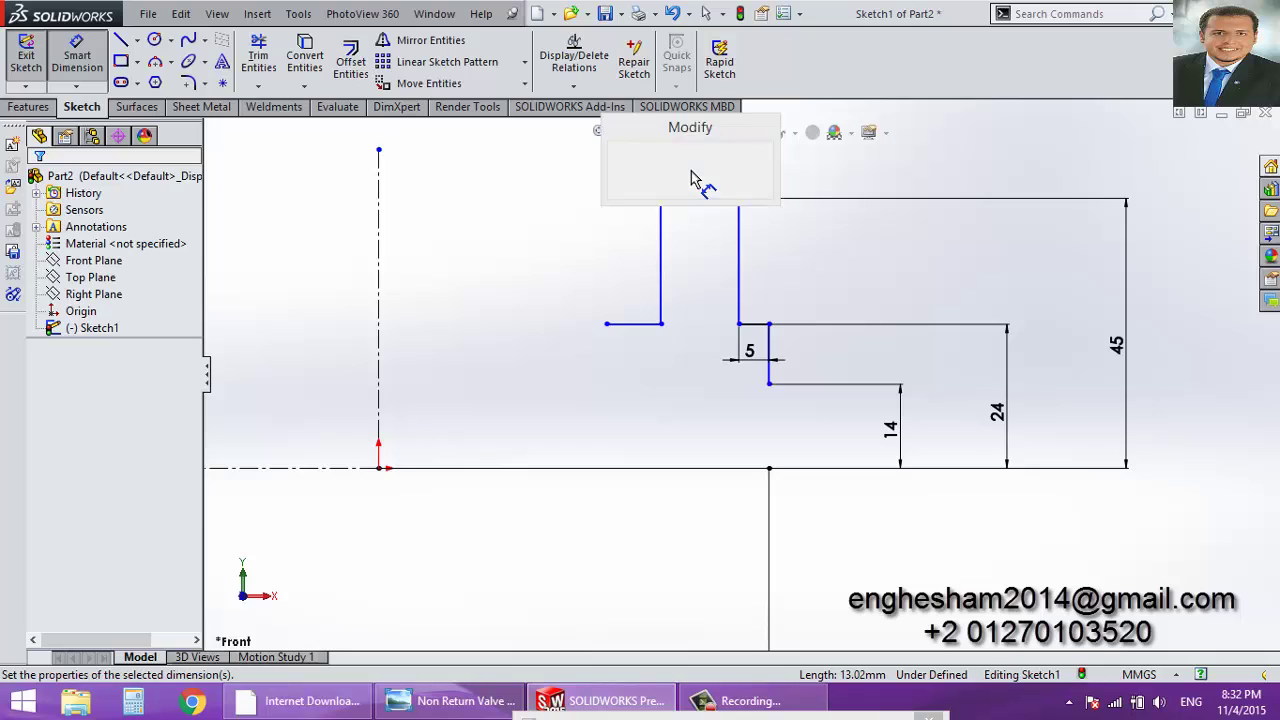
type("10")
key("Return")
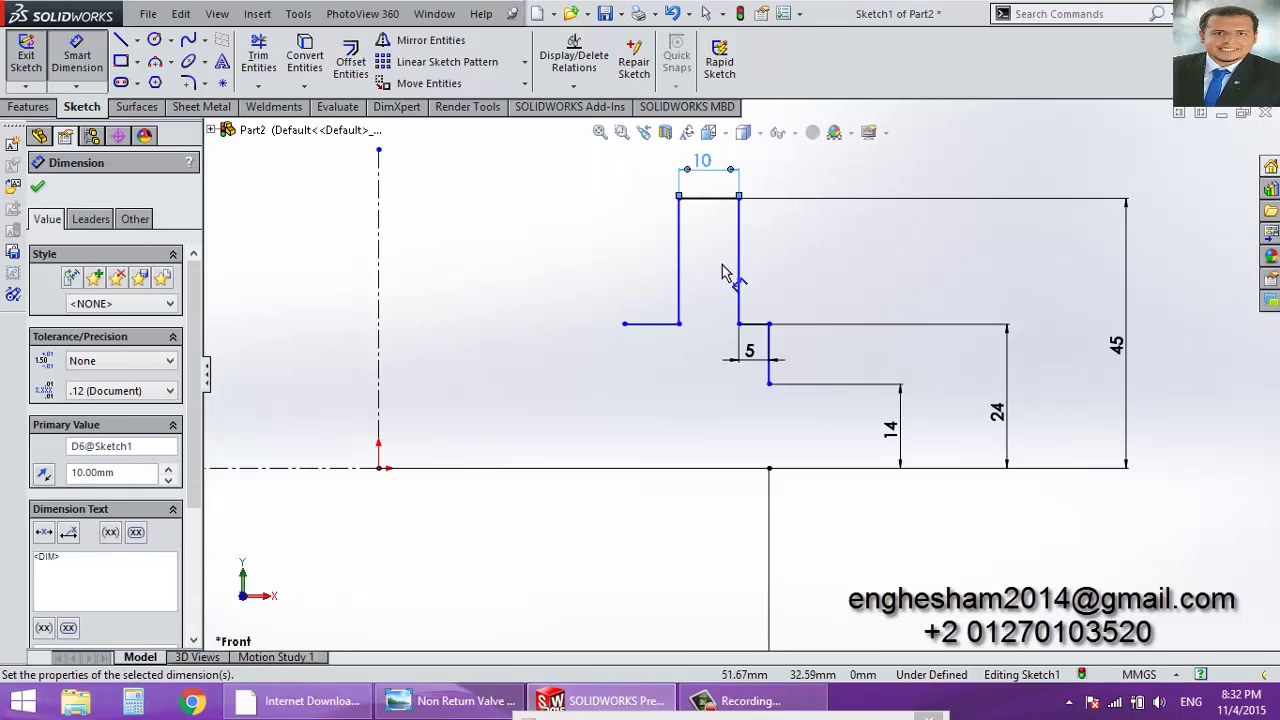
key("Escape")
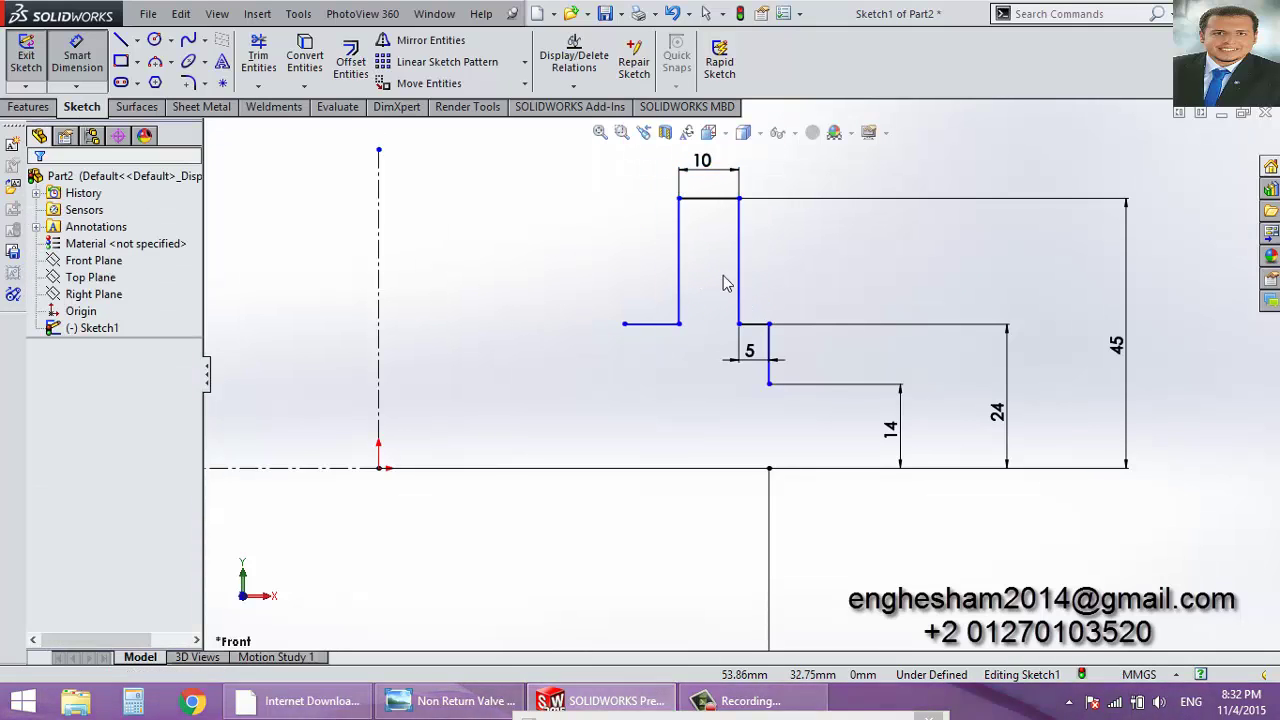
left_click(740, 287)
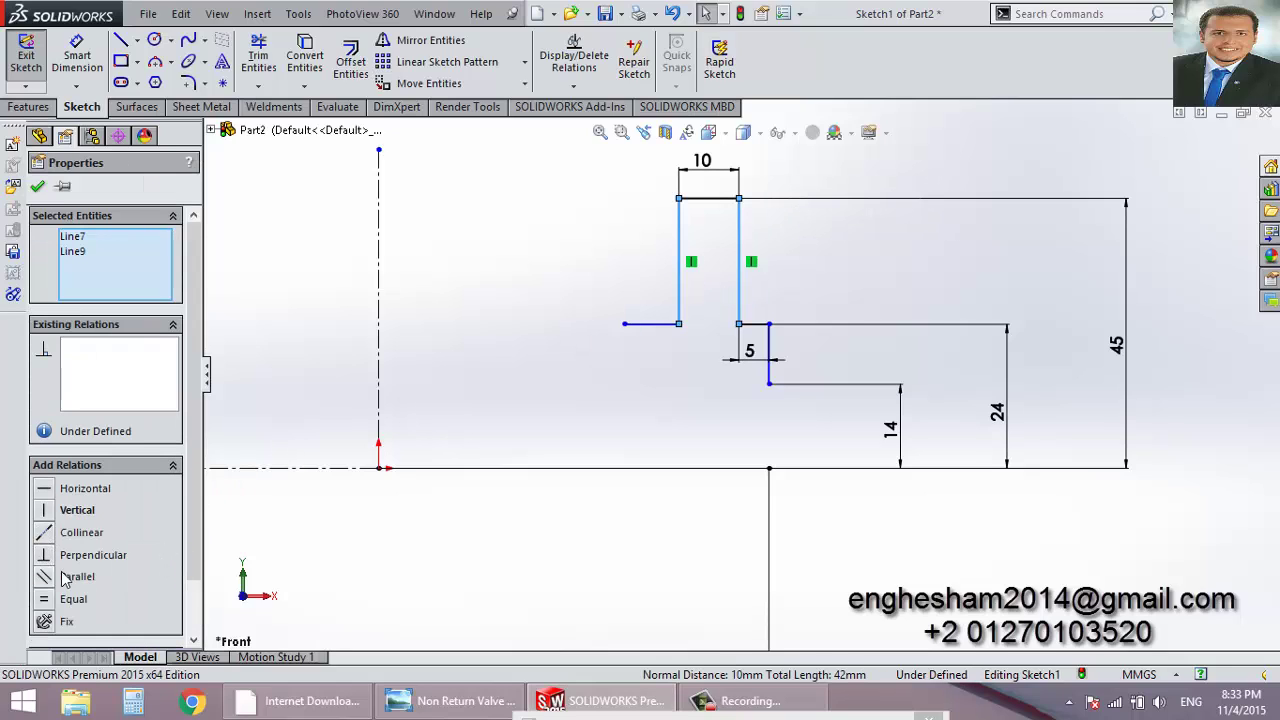
left_click(52, 600)
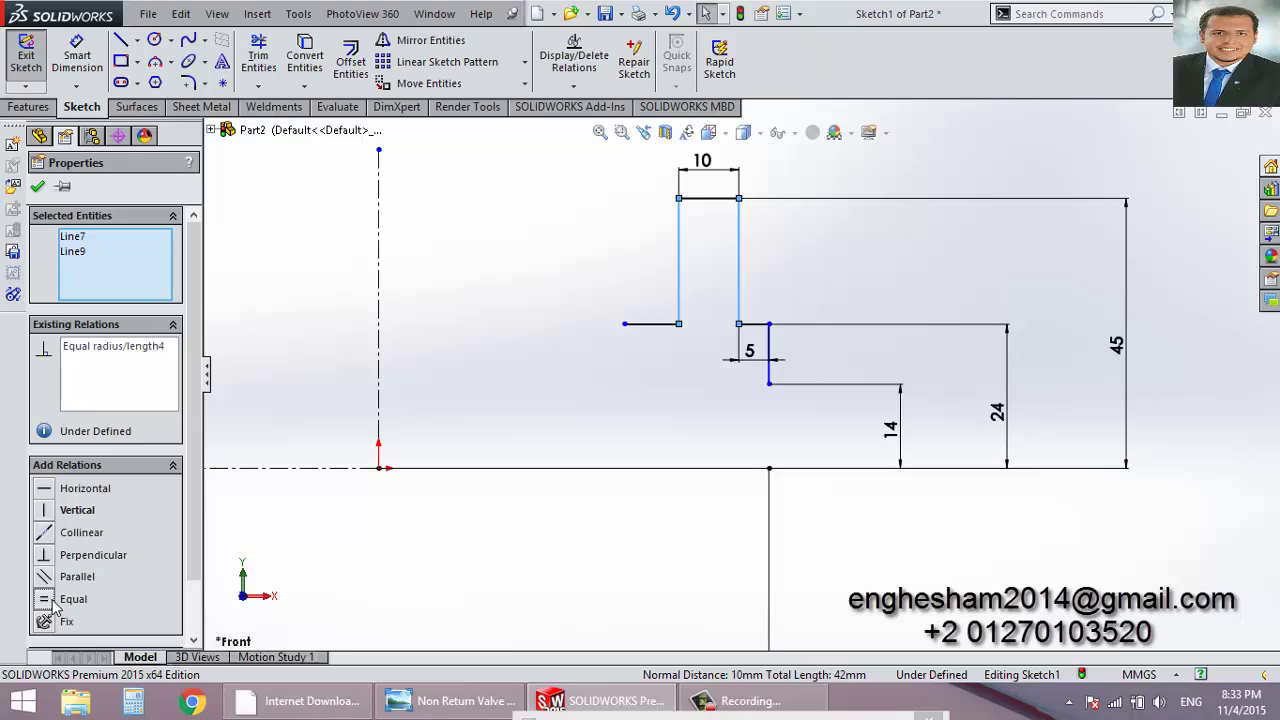
left_click(661, 337)
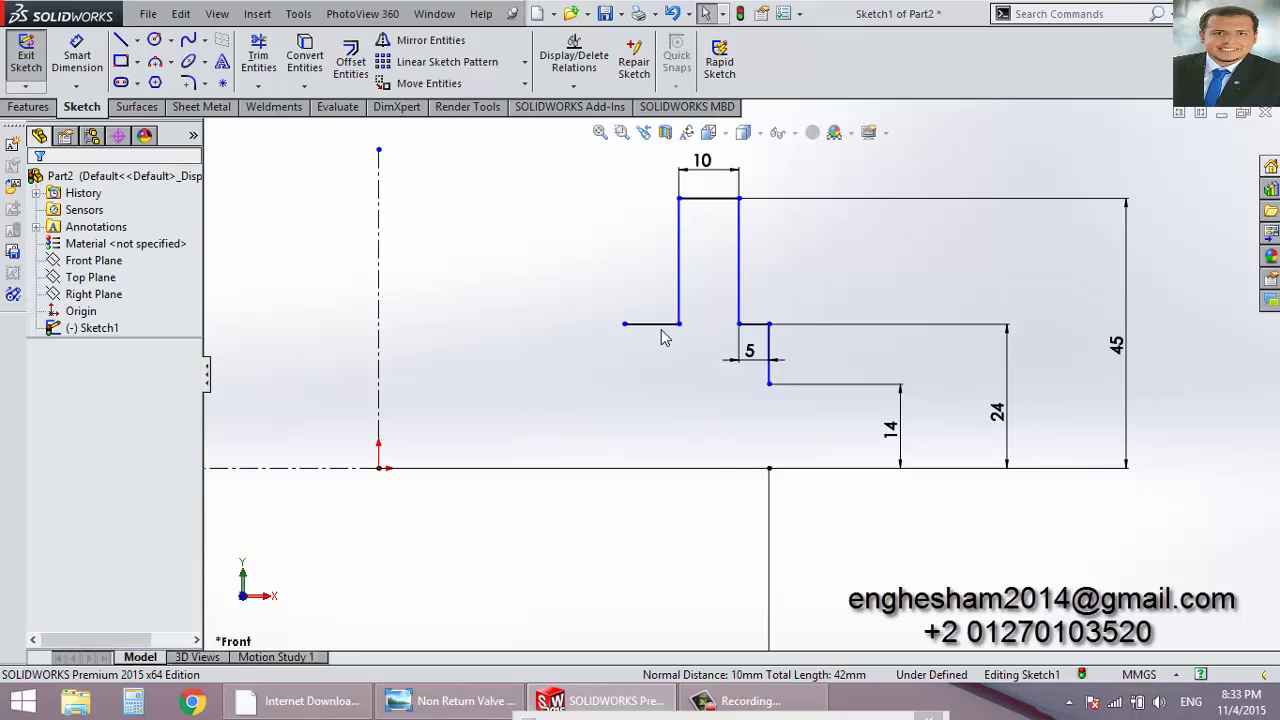
Draw two concentric circles centred on the origin.
scroll(657, 400, "up", 2)
scroll(677, 351, "up", 3)
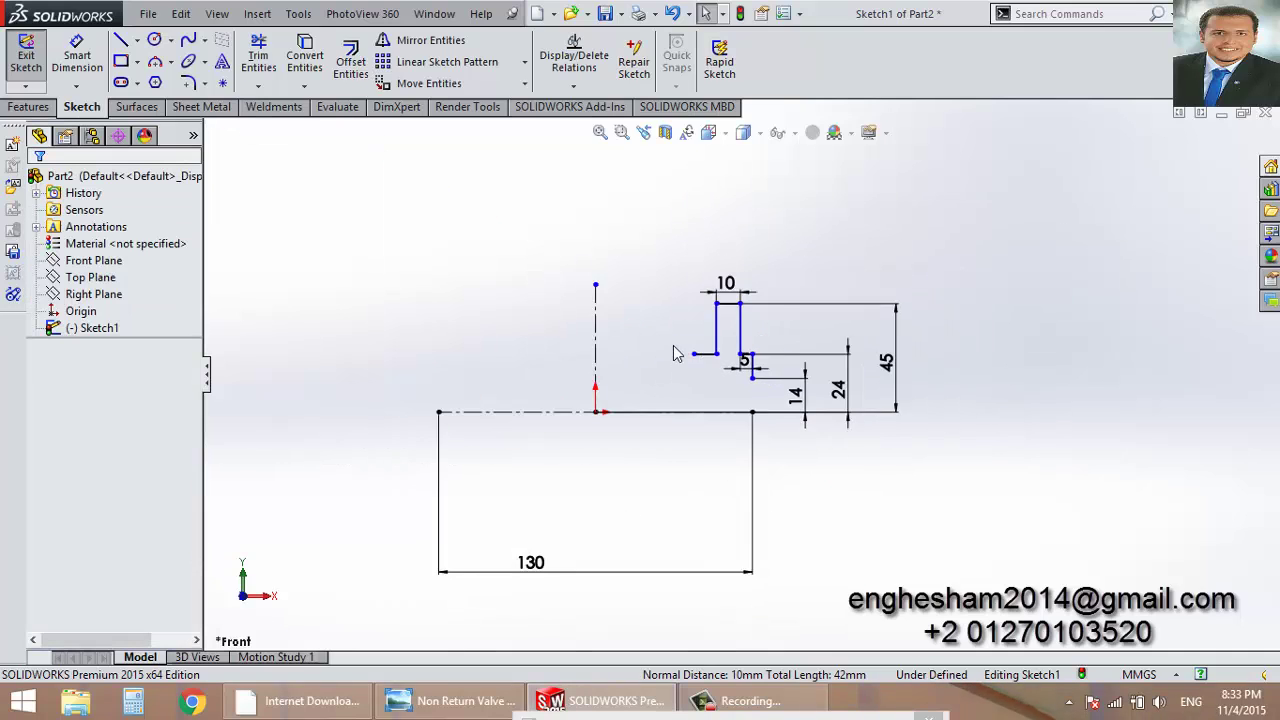
scroll(677, 351, "down", 3)
left_click(158, 40)
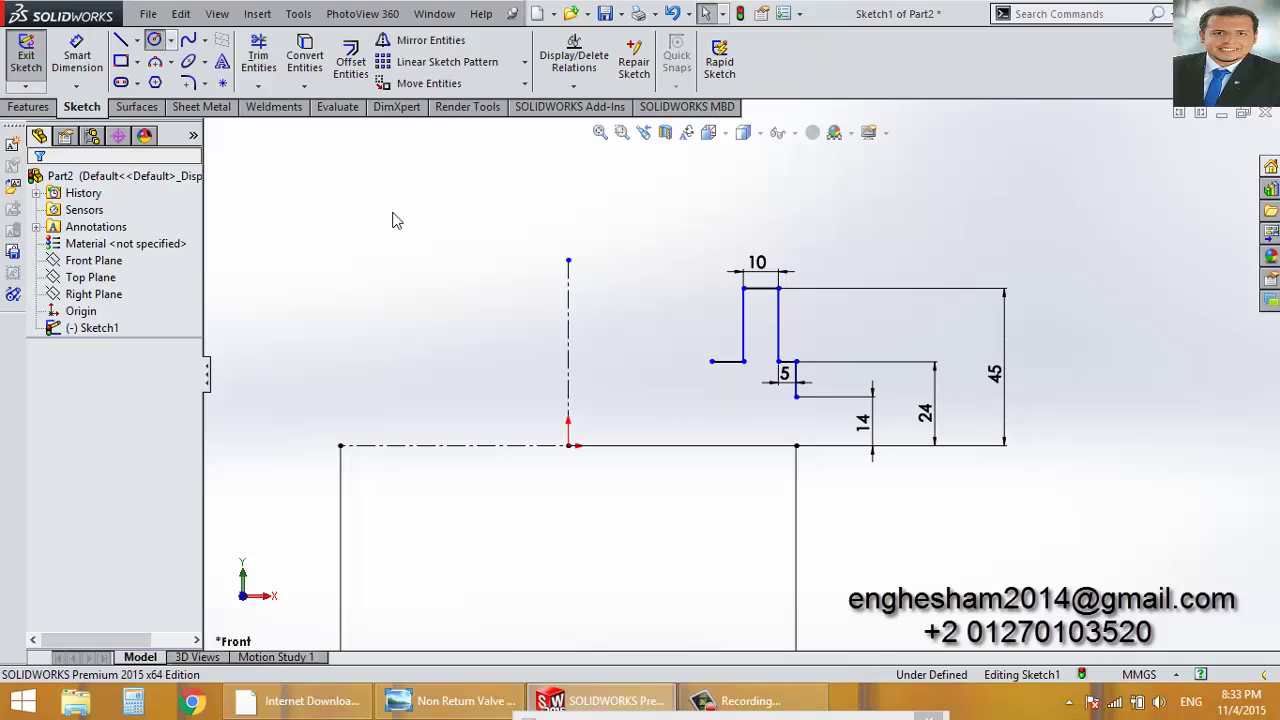
left_click(567, 445)
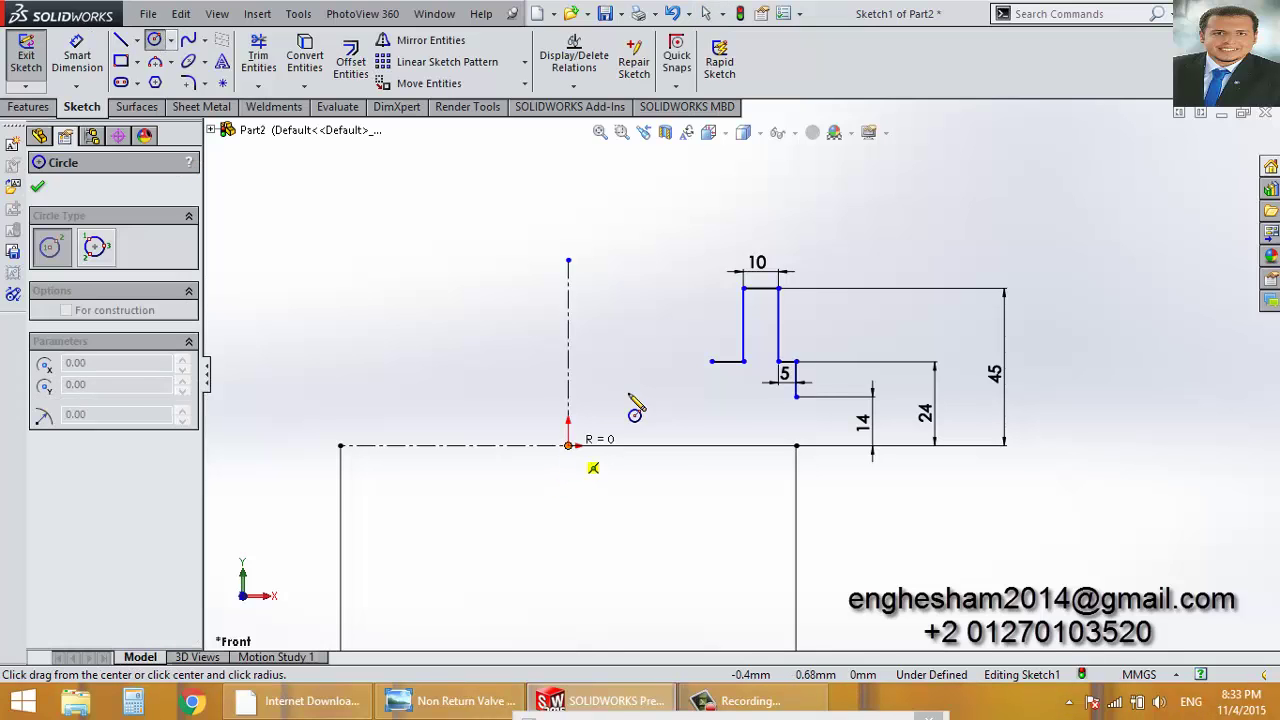
left_click(632, 348)
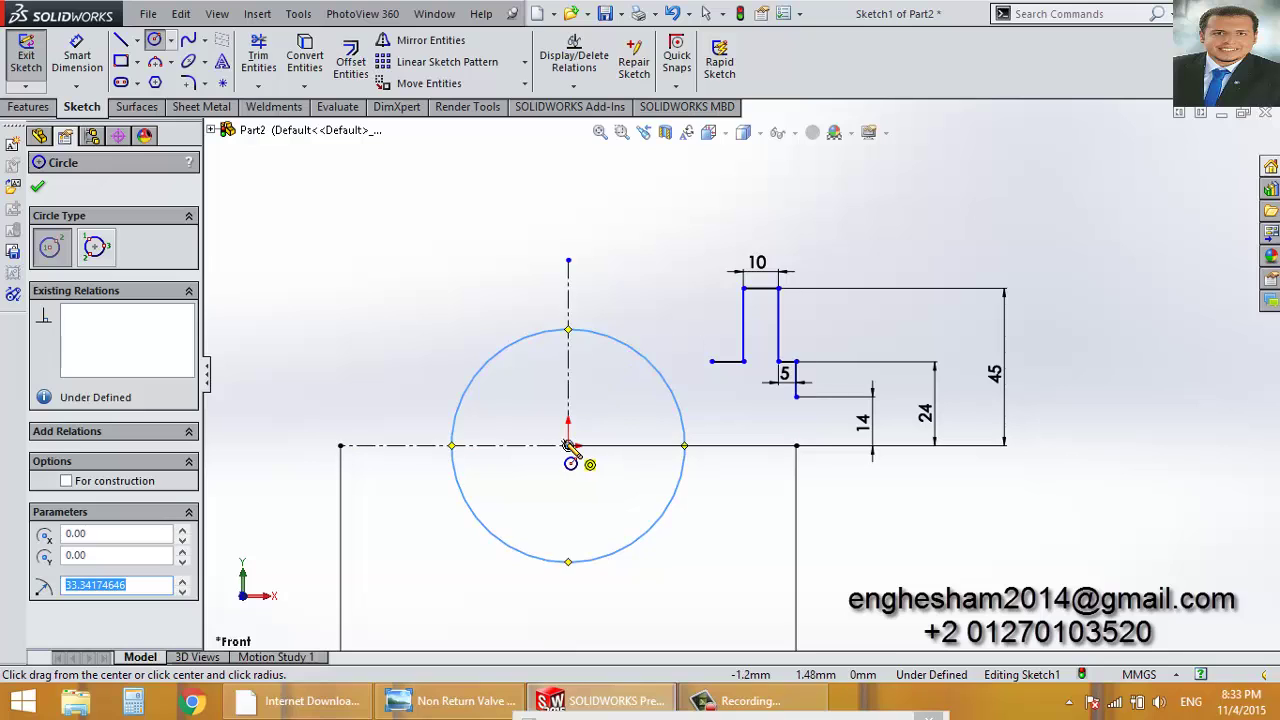
left_click(567, 445)
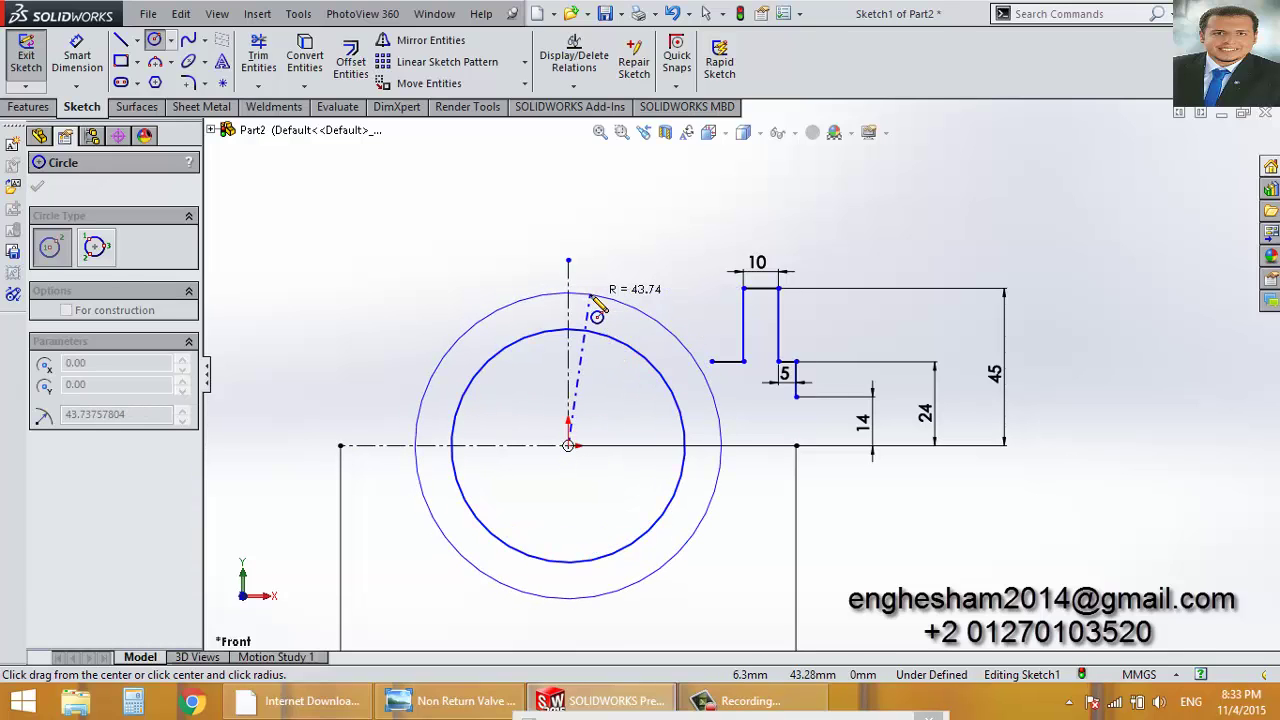
left_click(598, 296)
Dimension the inner circle Ø82 (41*2) and the outer circle Ø102 (51*2).
left_click(77, 55)
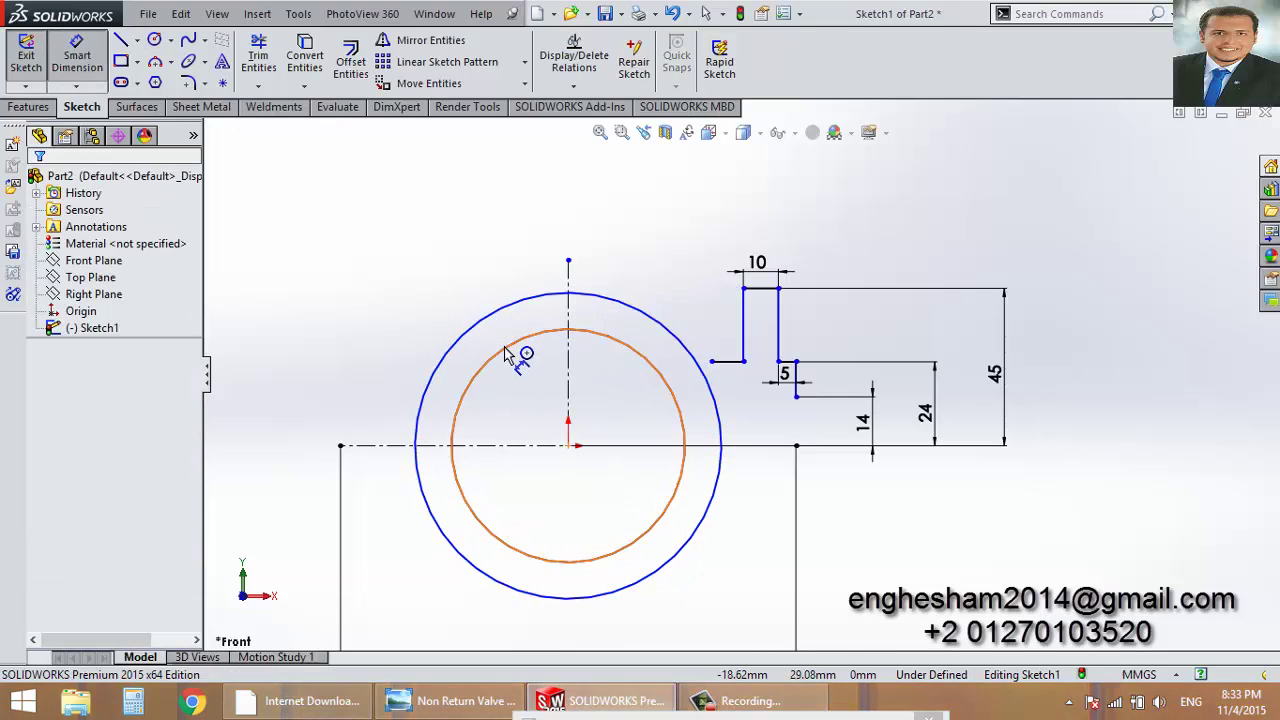
left_click(470, 380)
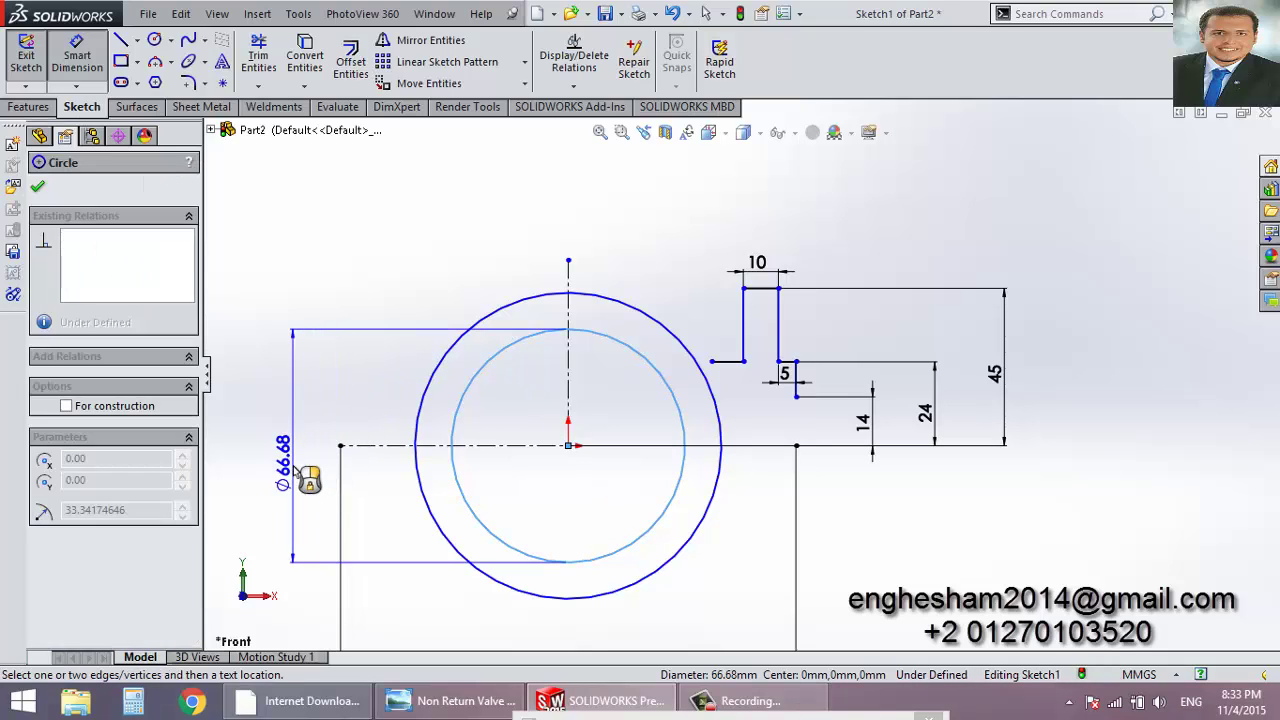
left_click(296, 470)
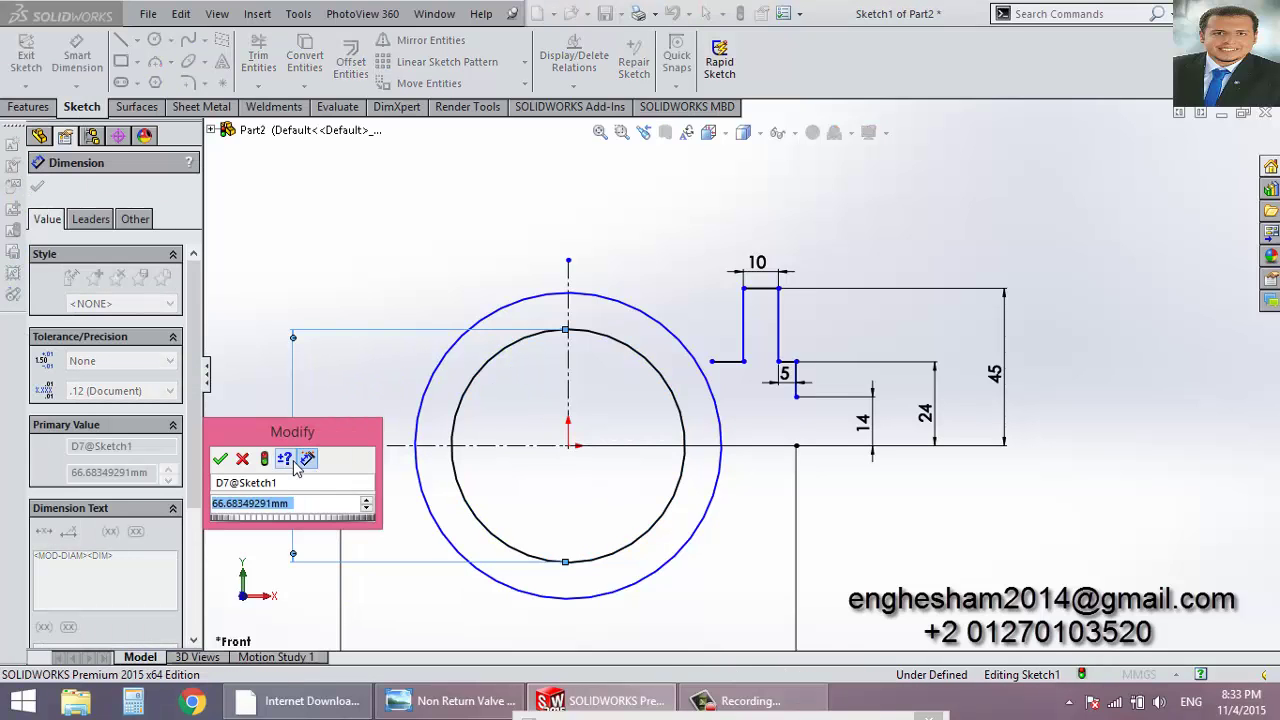
type("41")
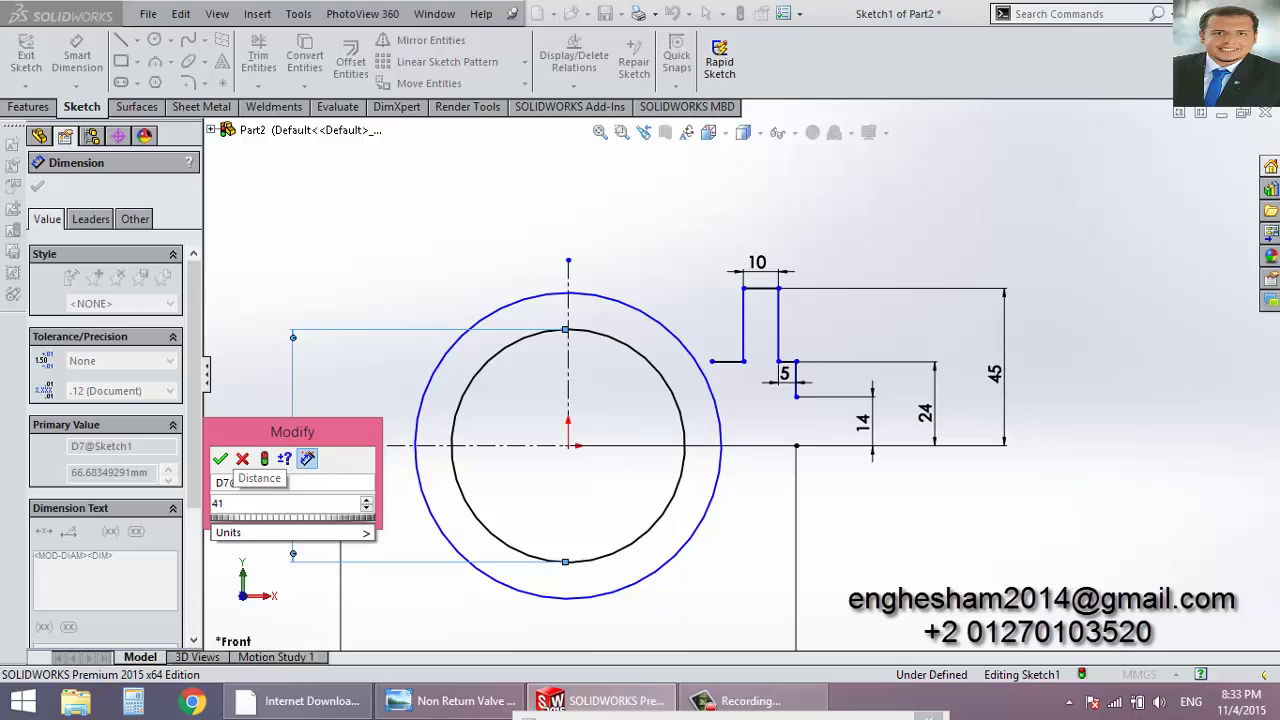
type("*2")
key("Return")
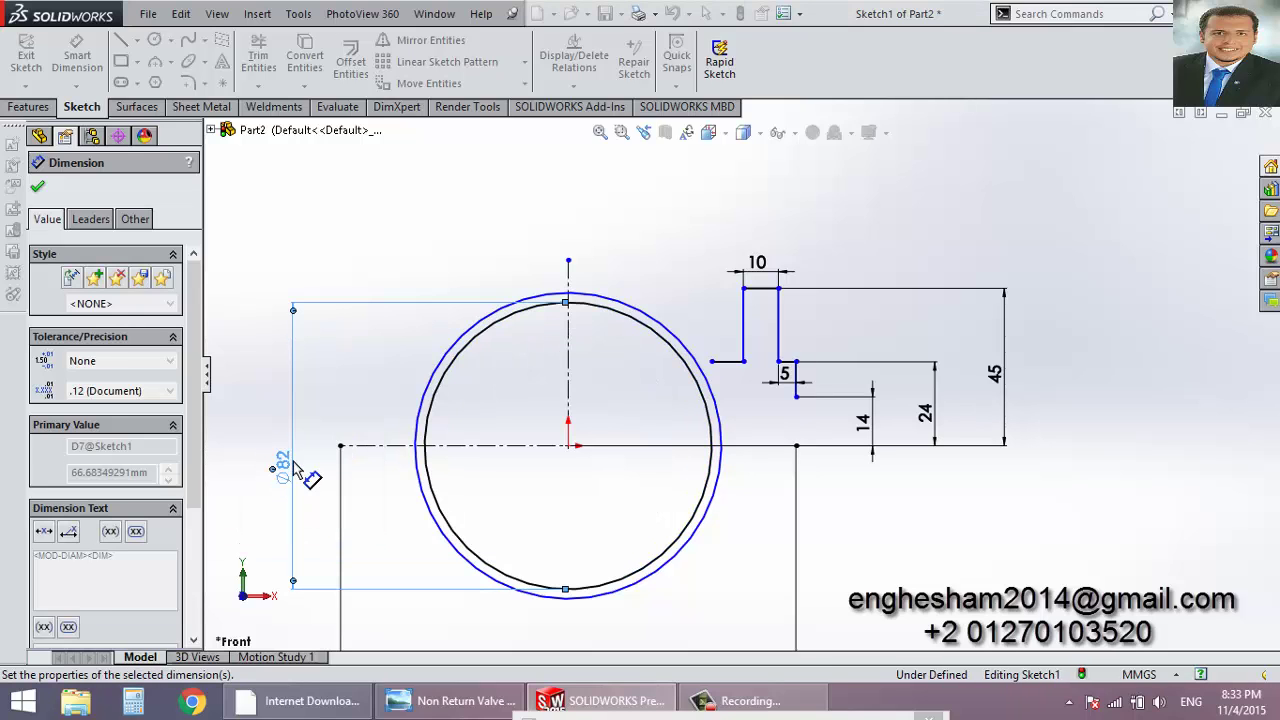
left_click(500, 318)
left_click(343, 432)
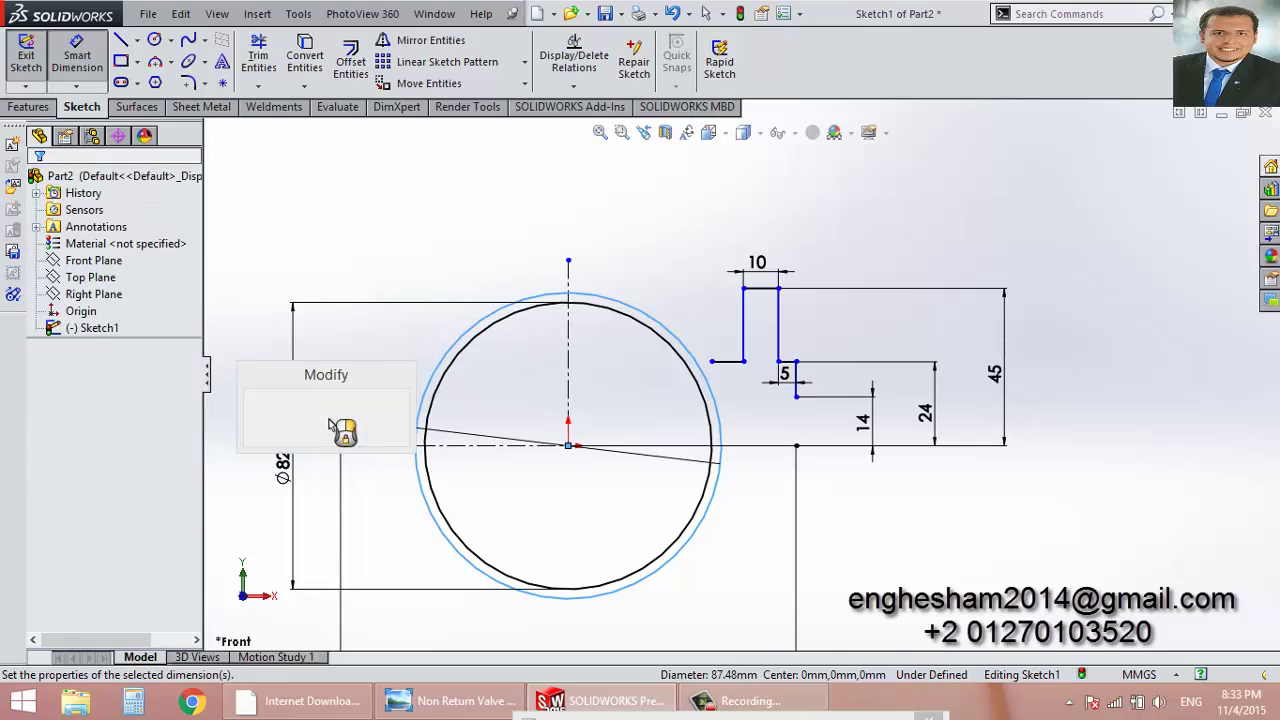
type("51*2")
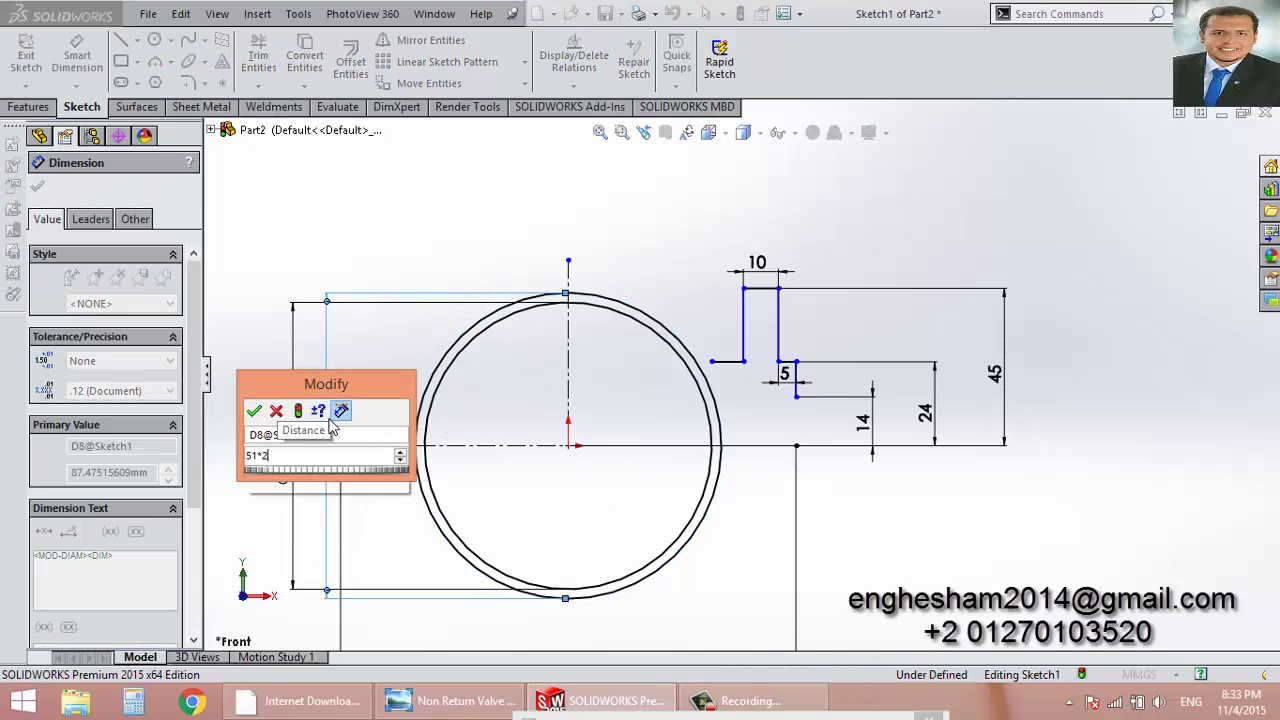
key("Return")
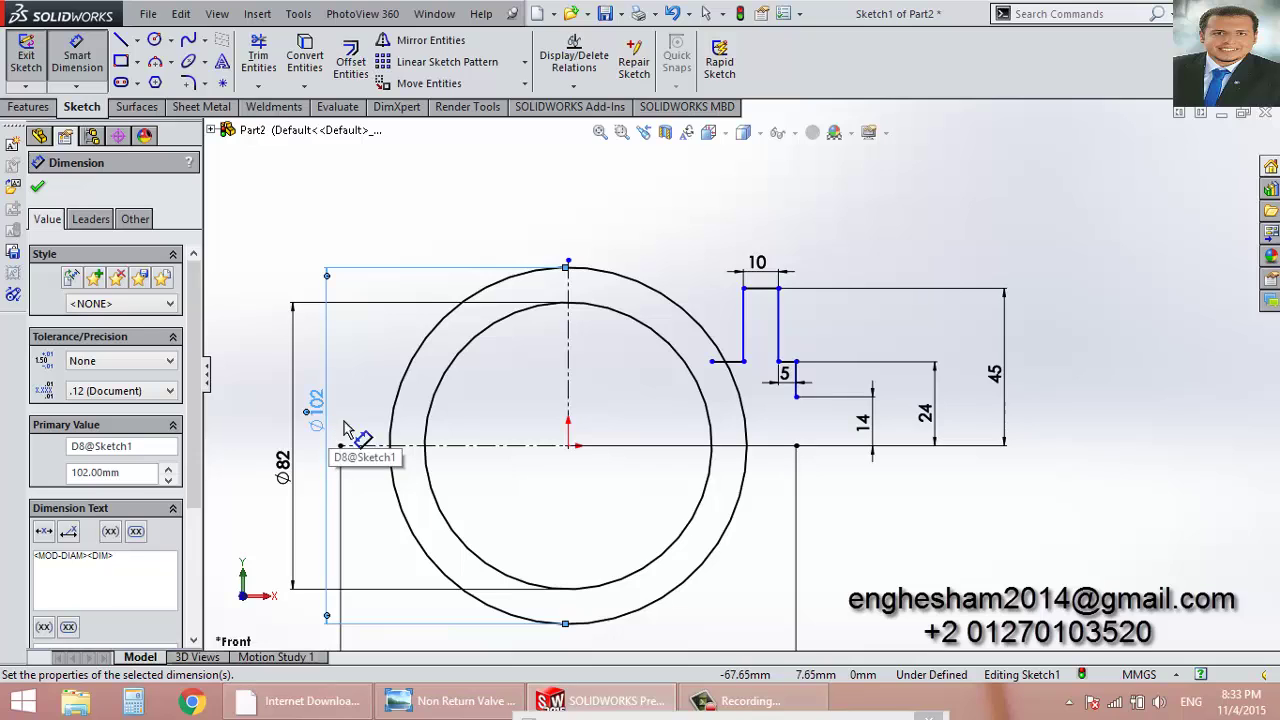
Exit dimensioning and cancel Trim Entities without trimming the circles.
key("Escape")
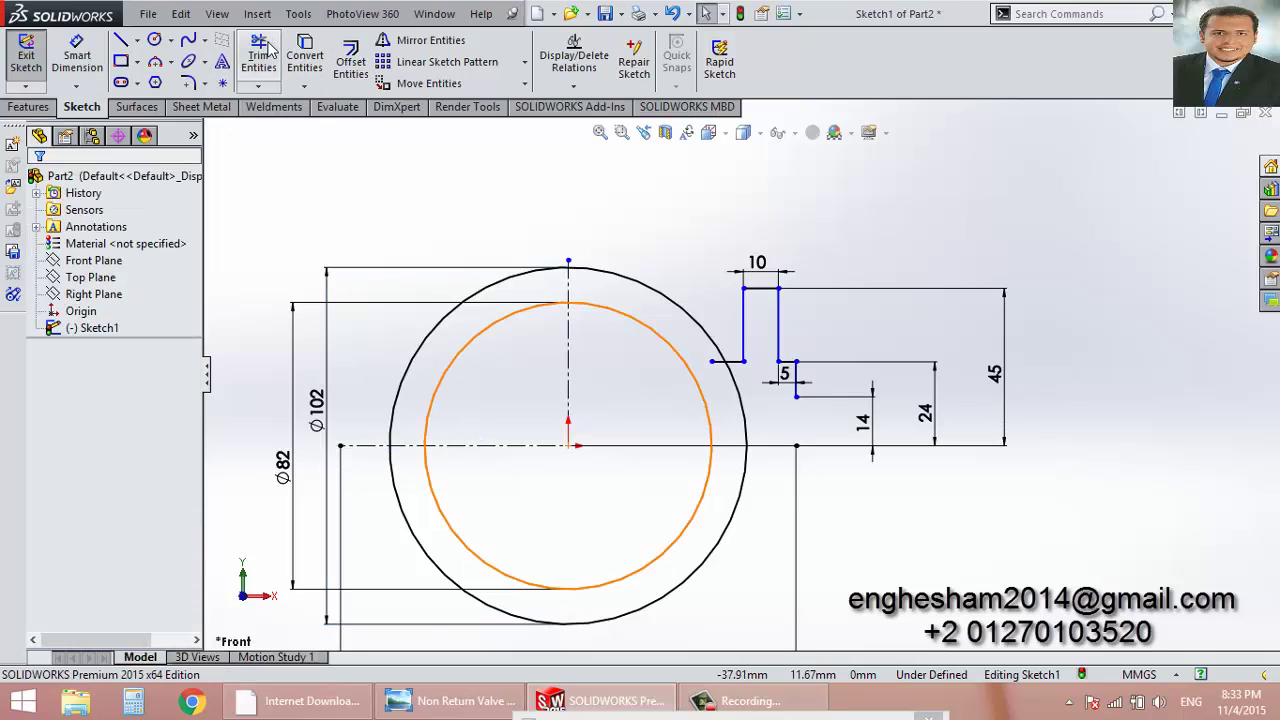
left_click(260, 55)
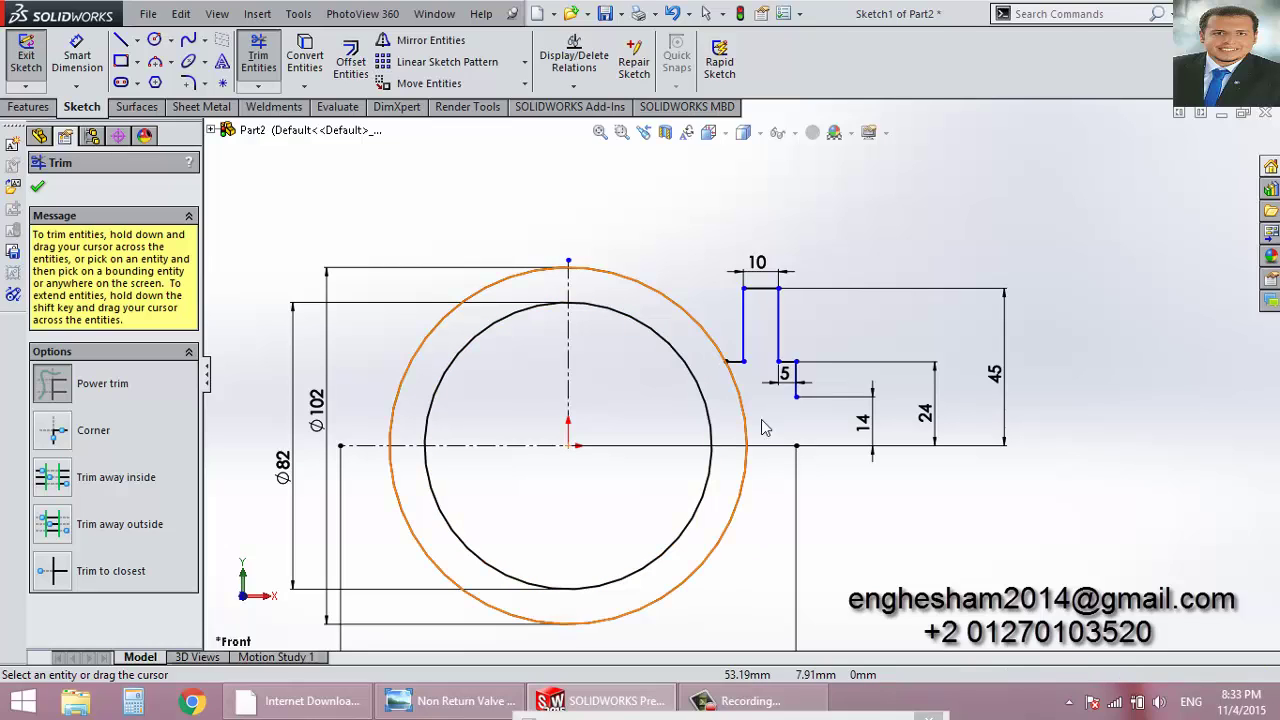
key("Escape")
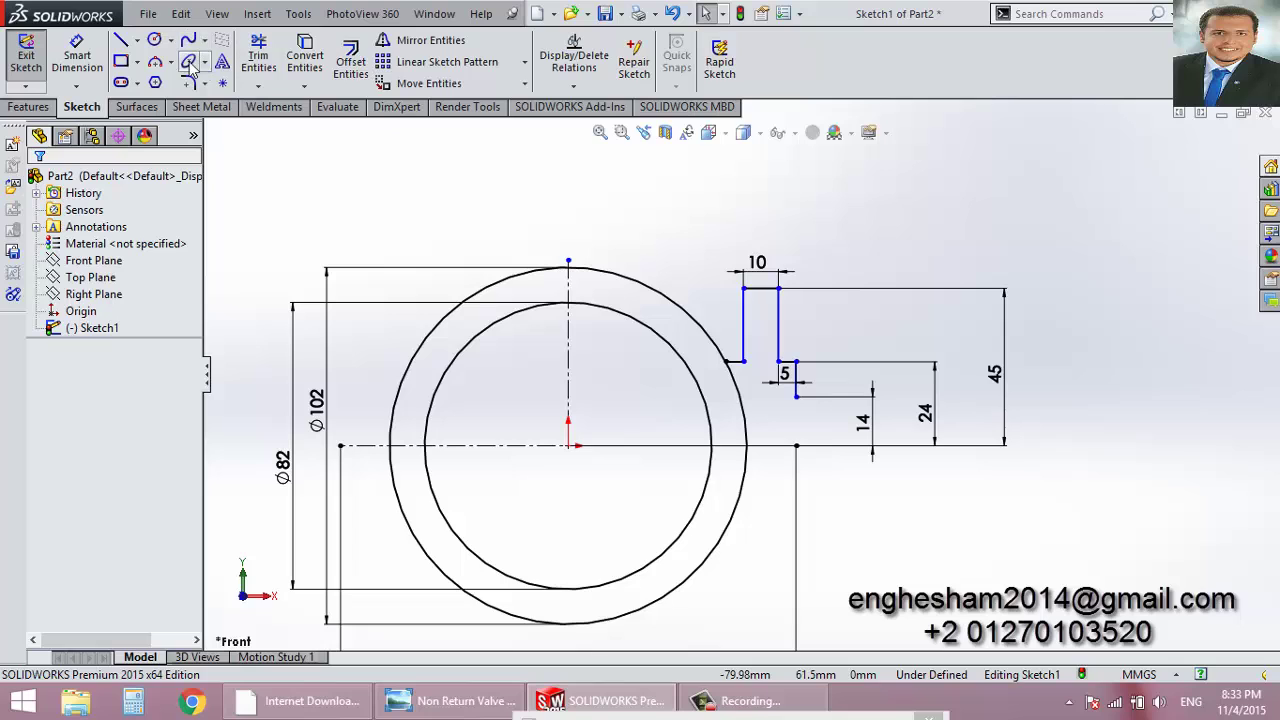
Mirror the six stepped flange lines about the vertical centerline onto the left side.
left_click(440, 40)
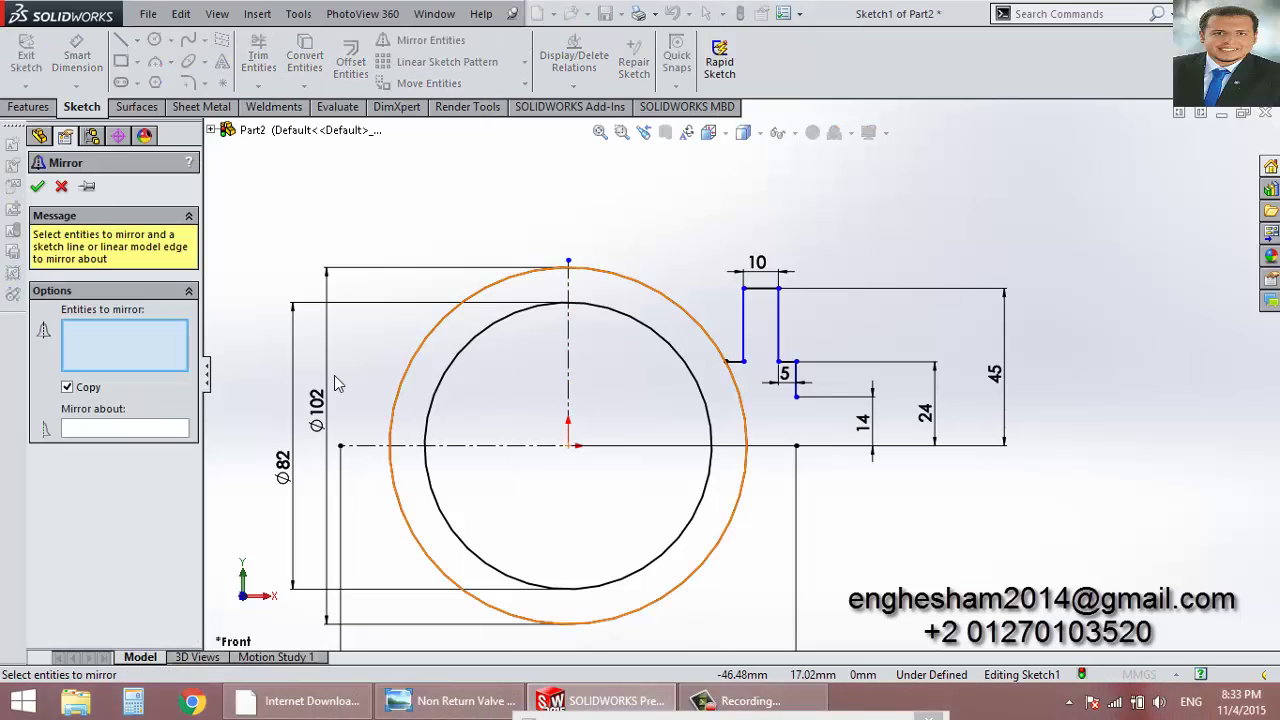
left_click(140, 432)
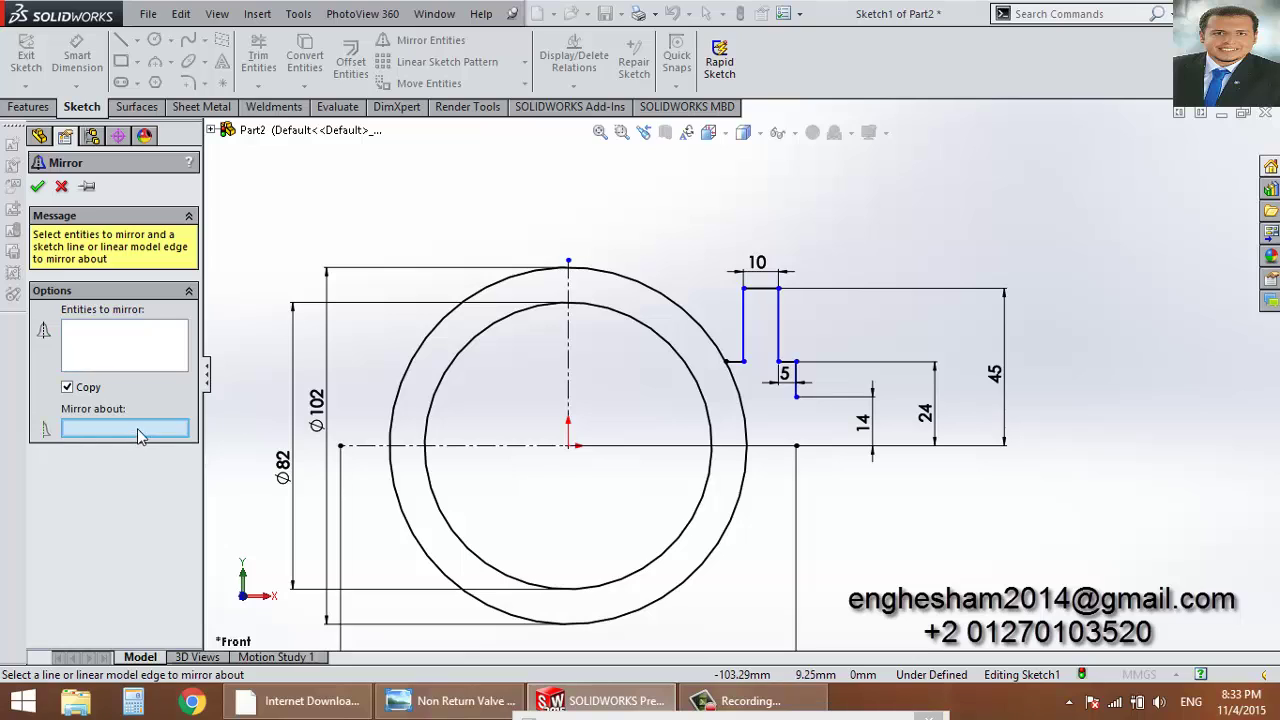
left_click(567, 393)
left_click(130, 360)
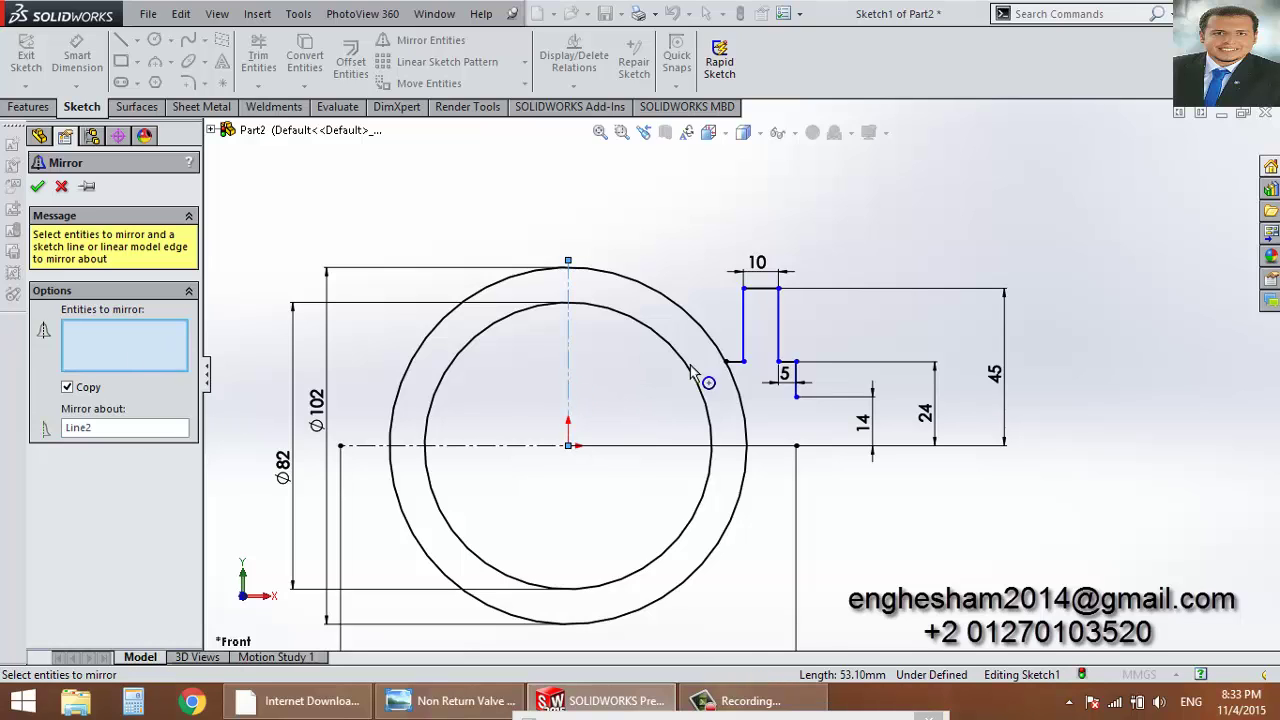
left_click(798, 385)
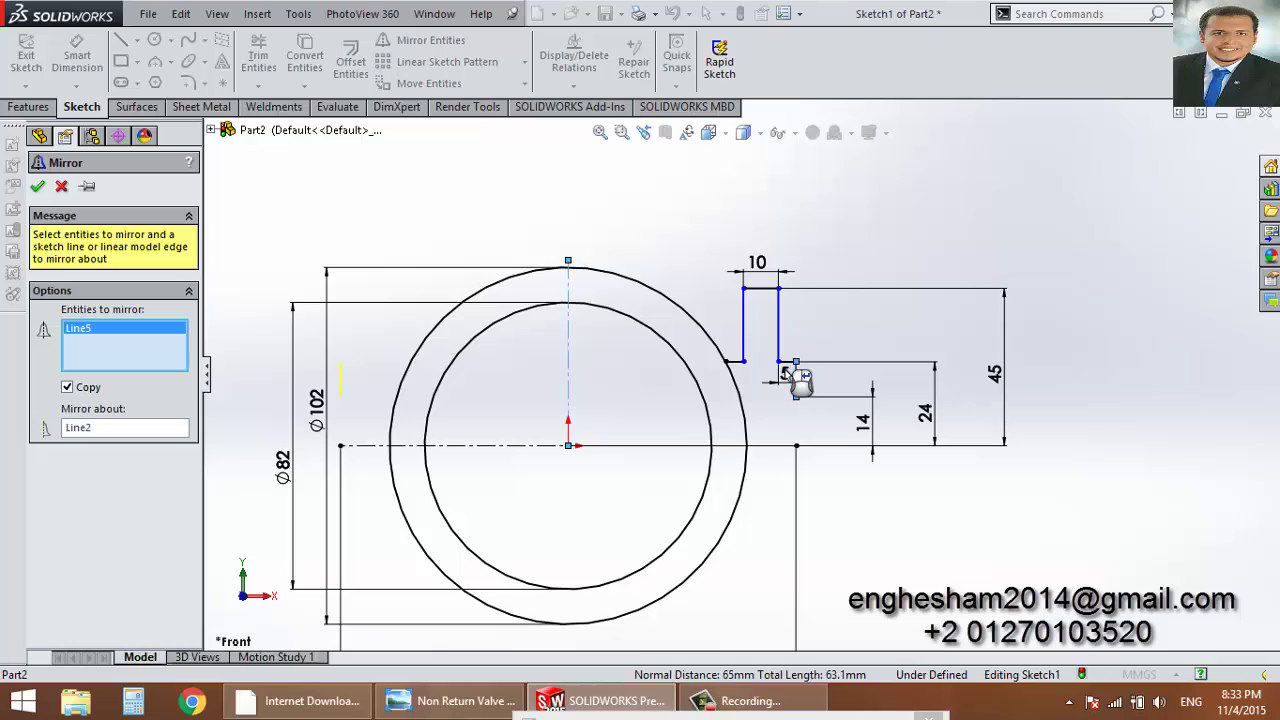
left_click(788, 362)
left_click(779, 322)
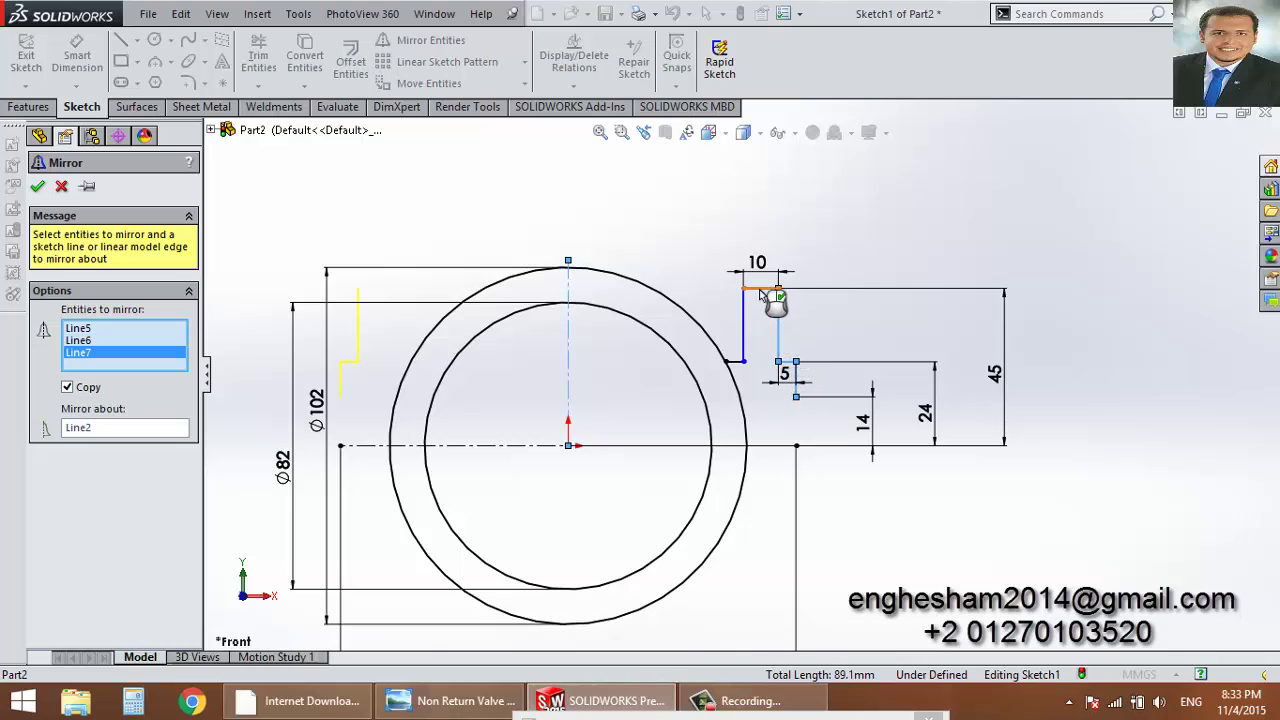
left_click(759, 289)
left_click(745, 322)
left_click(734, 361)
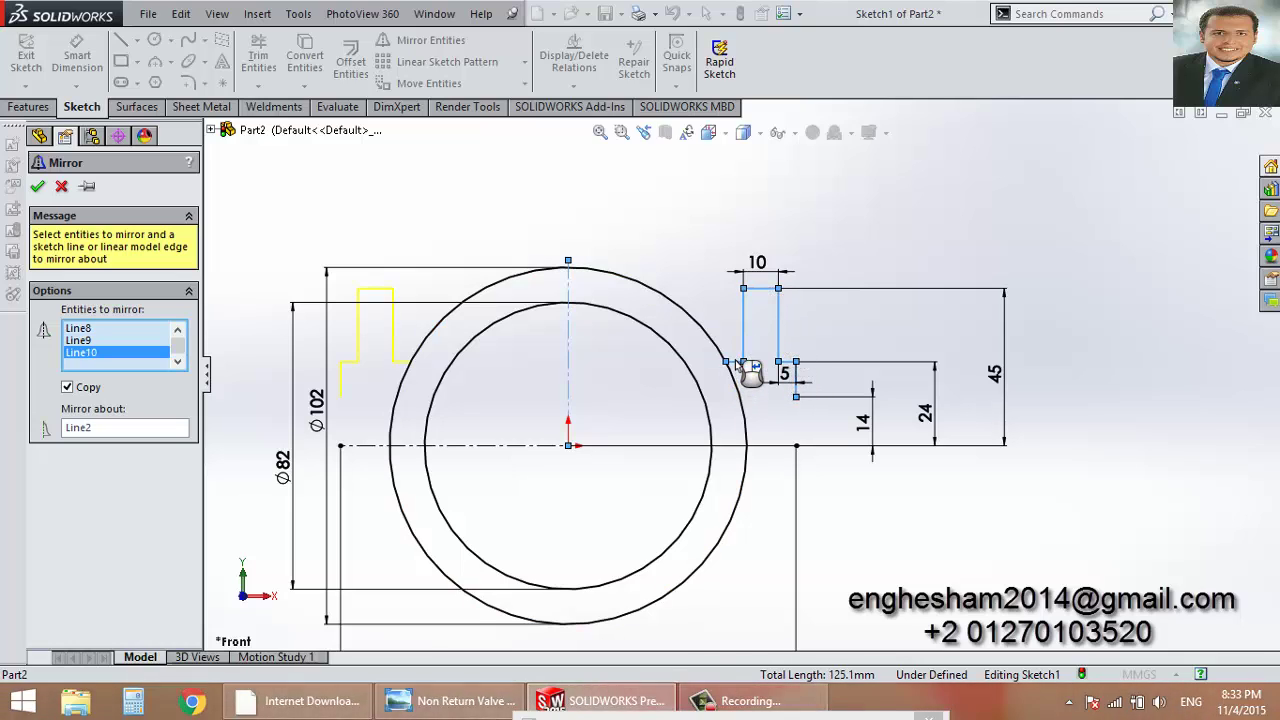
left_click(37, 188)
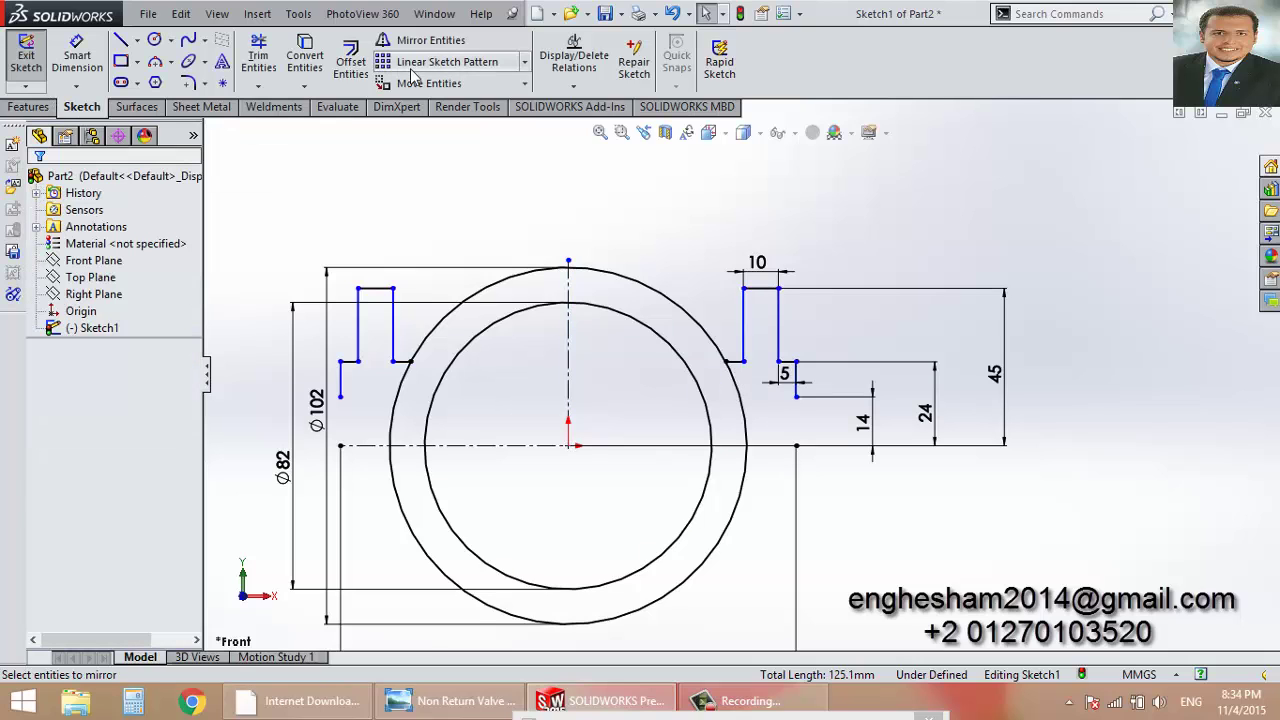
Power-trim the lower halves of both circles, undoing stray trims, leaving two upper semicircular arcs.
left_click(270, 68)
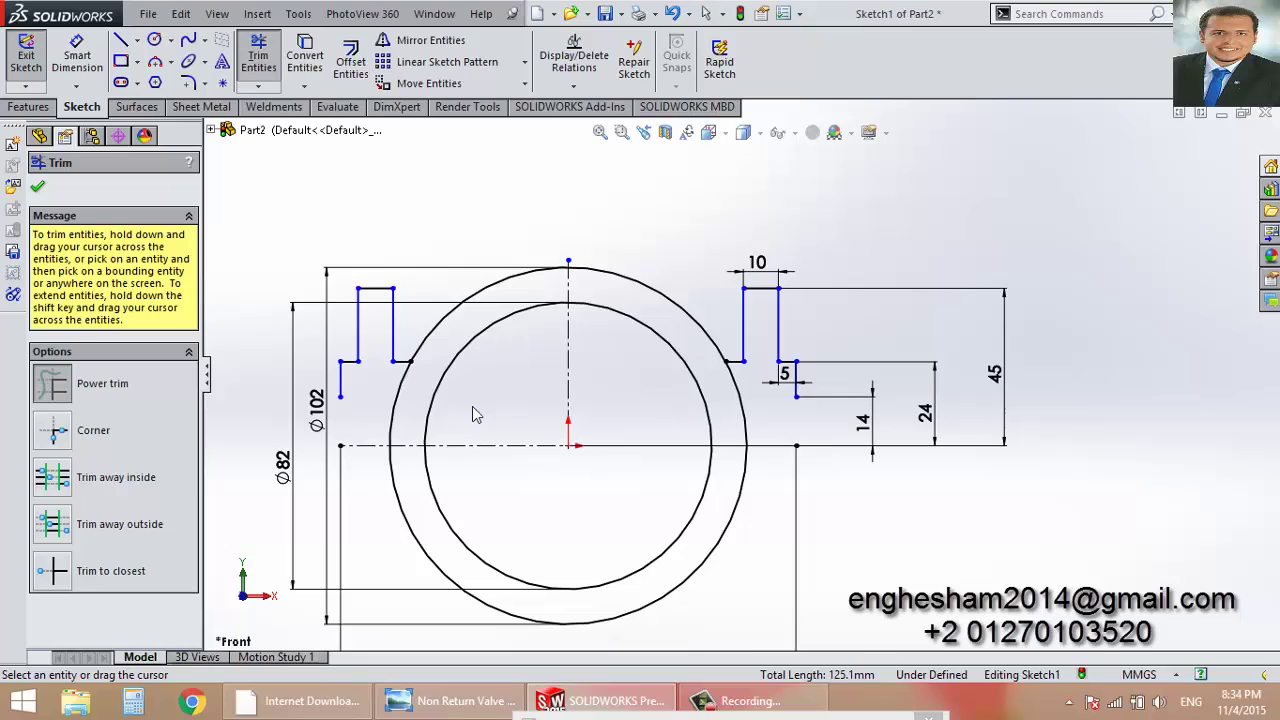
mouse_move(470, 413)
left_mouse_down()
mouse_move(396, 413)
mouse_move(758, 420)
left_mouse_up()
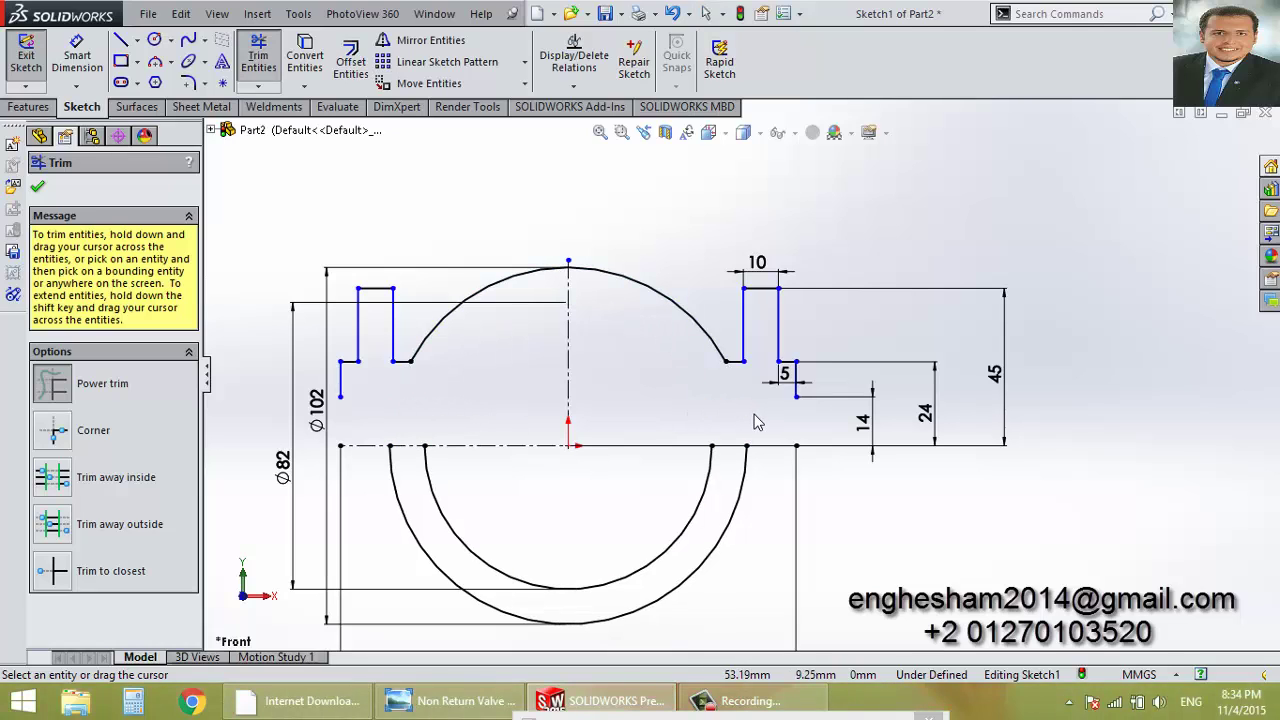
key("ctrl+z")
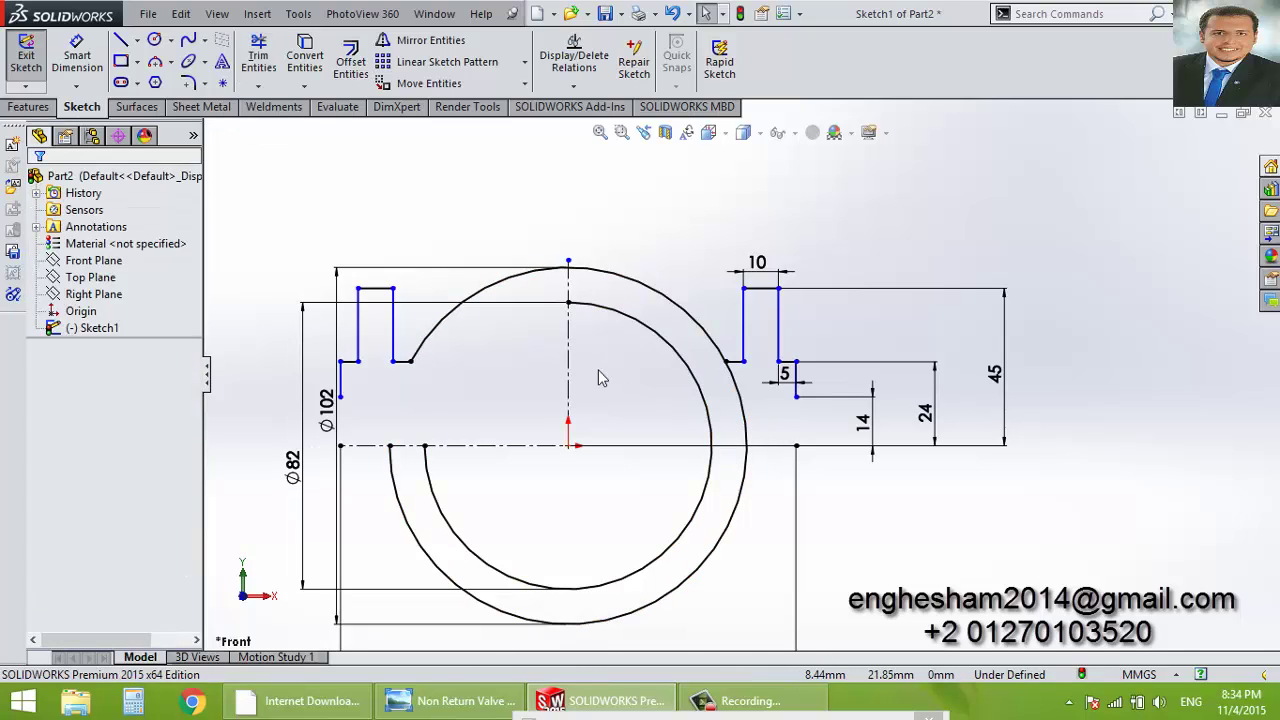
key("ctrl+z")
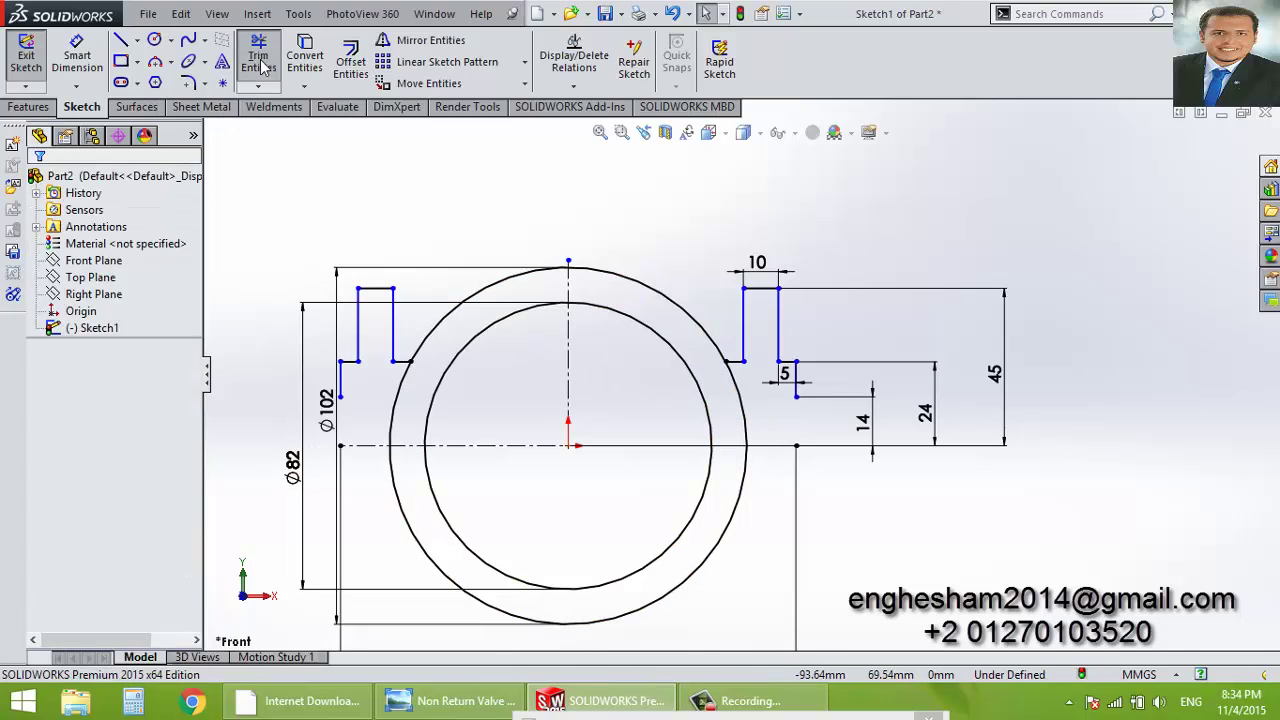
left_click(258, 55)
left_click_drag(692, 605, 614, 529)
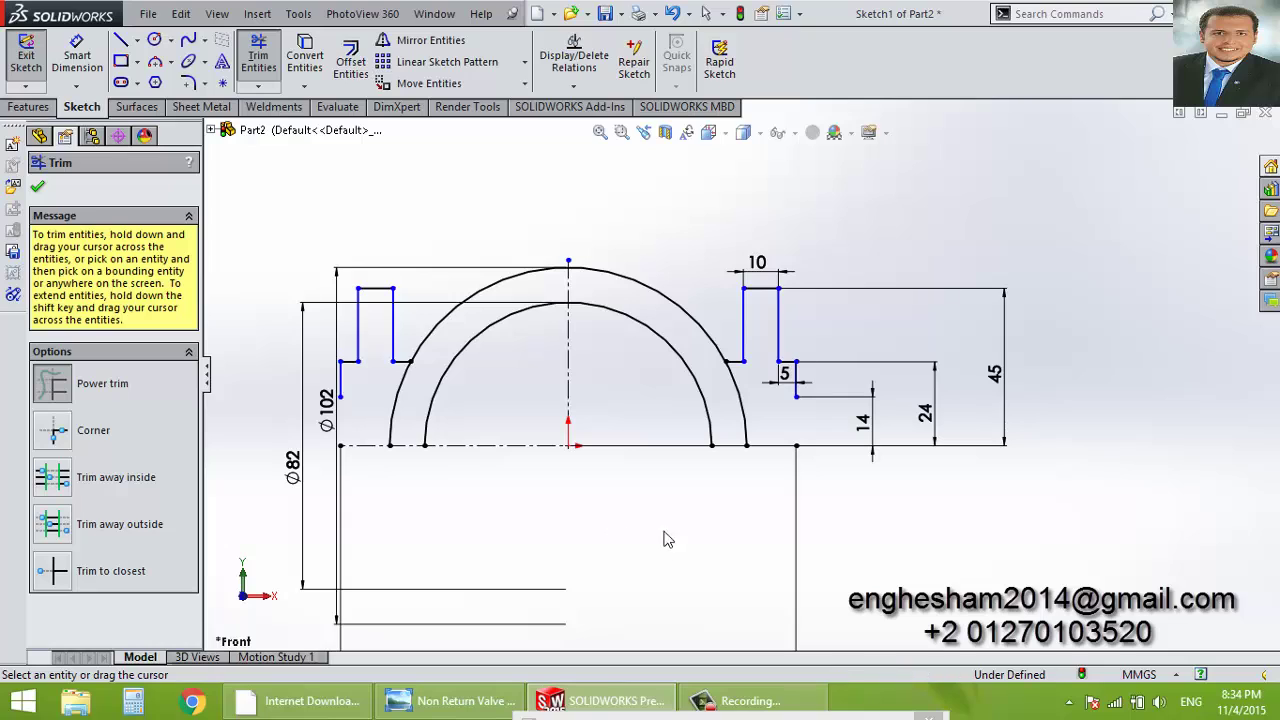
left_click_drag(425, 424, 426, 424)
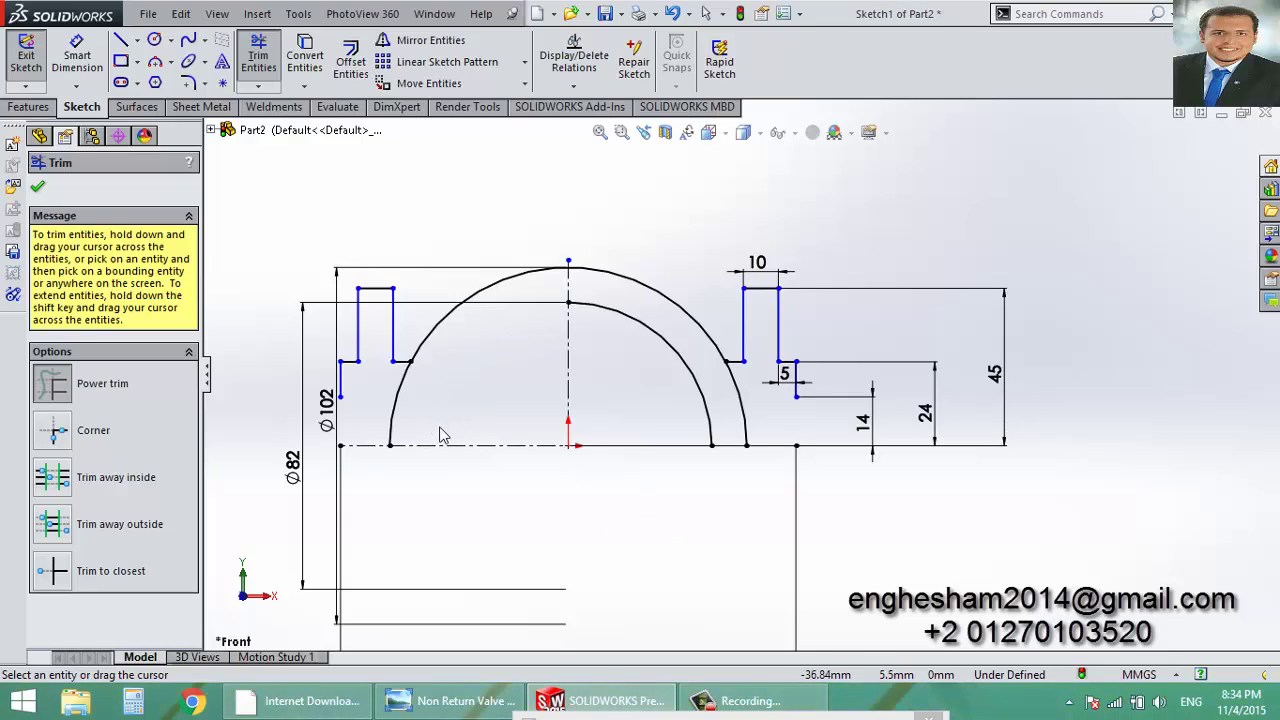
key("Escape")
key("ctrl+z")
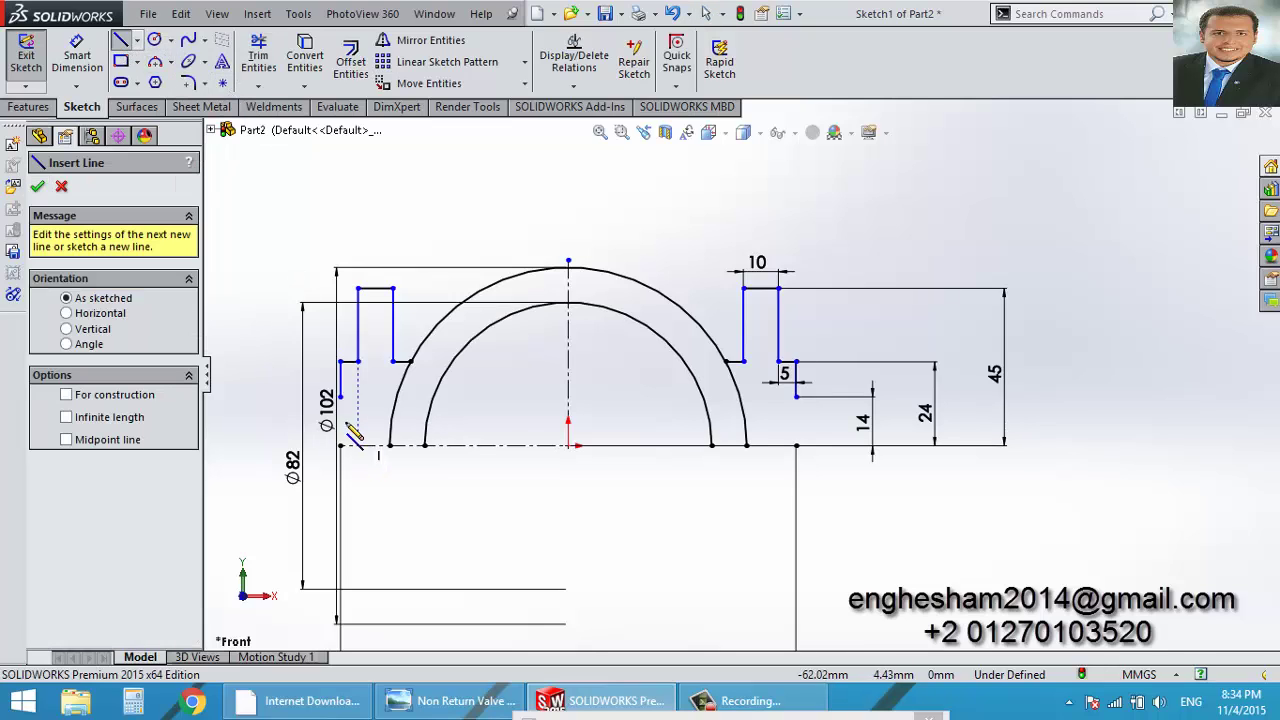
Draw a horizontal line joining the bottom ends of the left and right flange profiles.
left_click(340, 398)
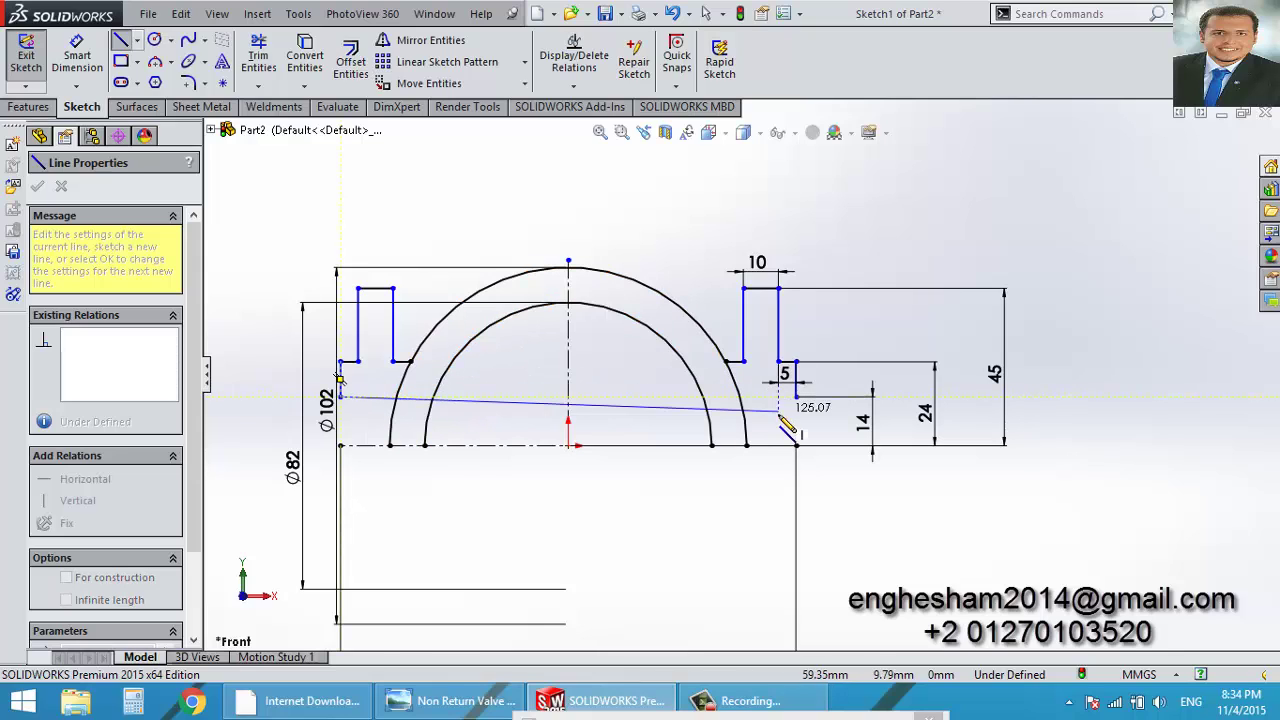
double_click(796, 397)
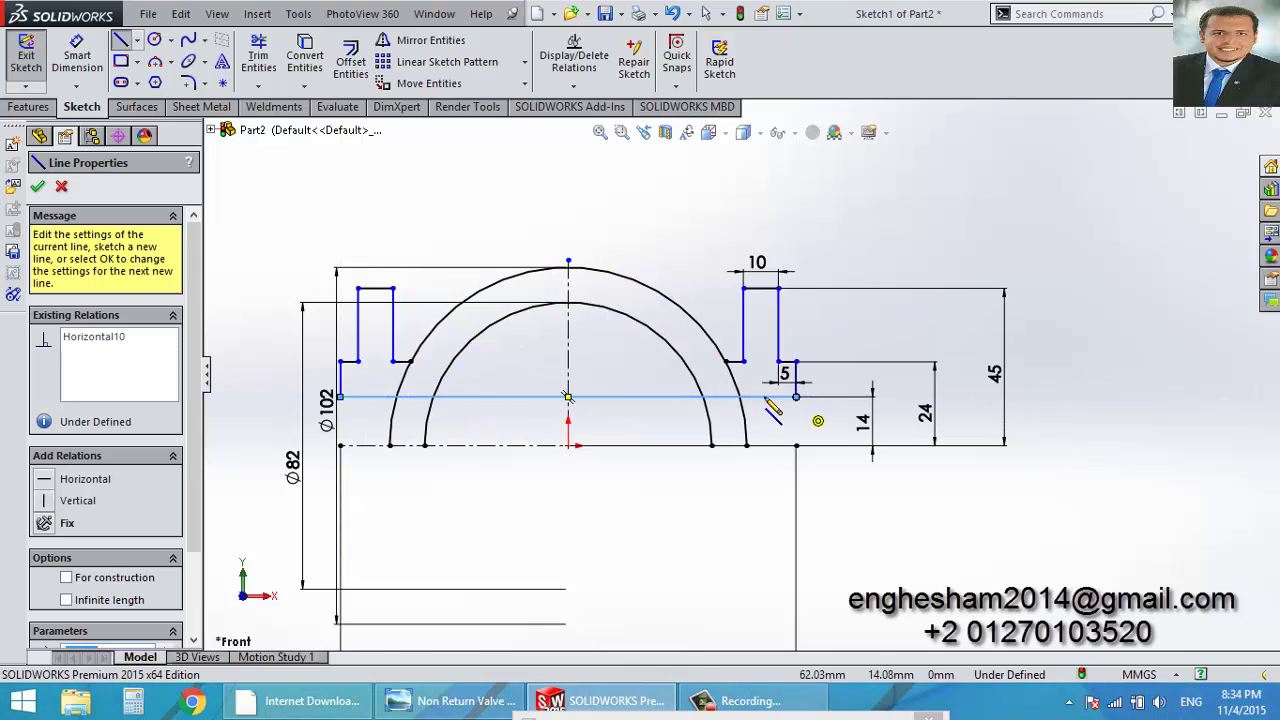
left_click(255, 55)
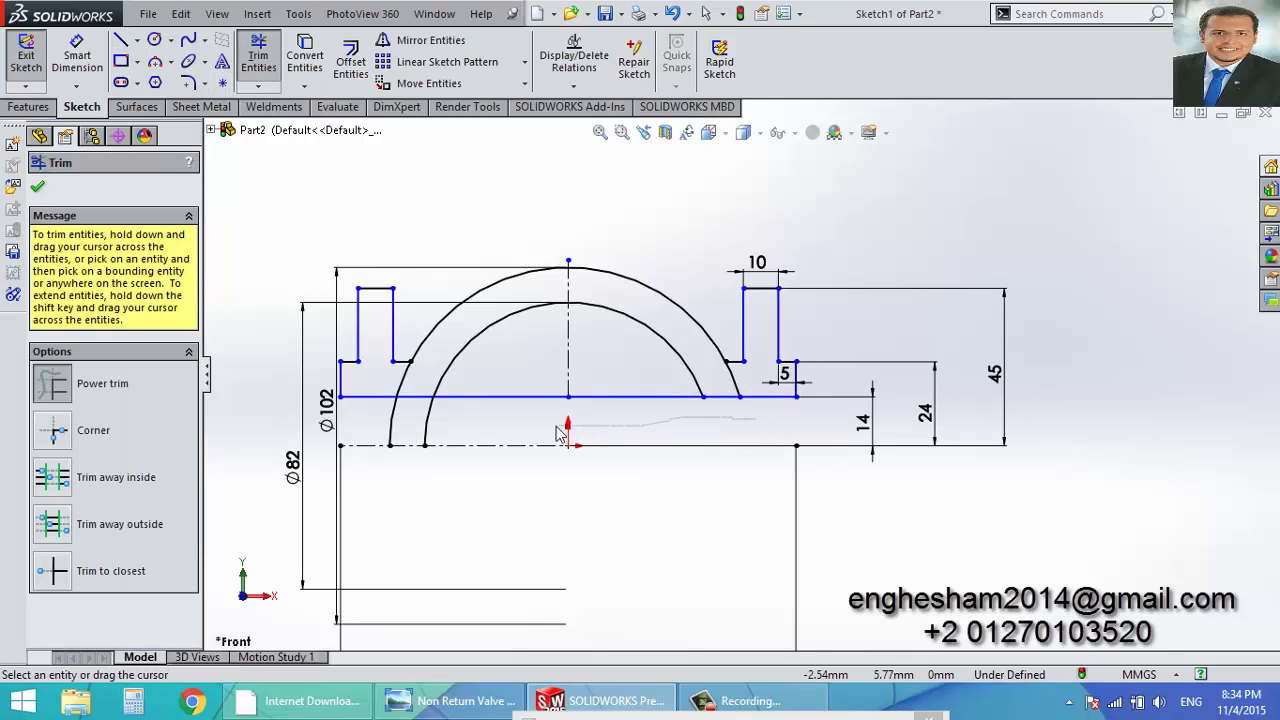
Trim the joining line's middle span and the outer arc ends below it, closing the flanged profile.
left_click_drag(390, 427, 564, 410)
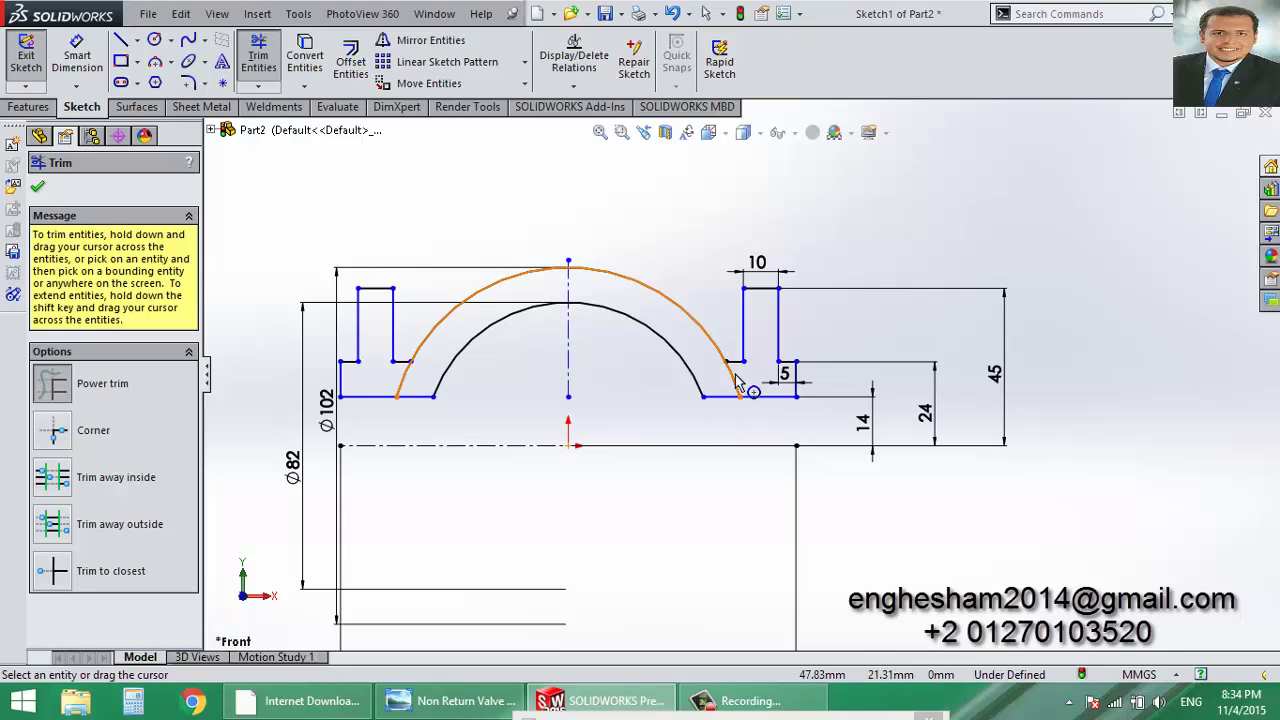
left_click_drag(745, 390, 732, 392)
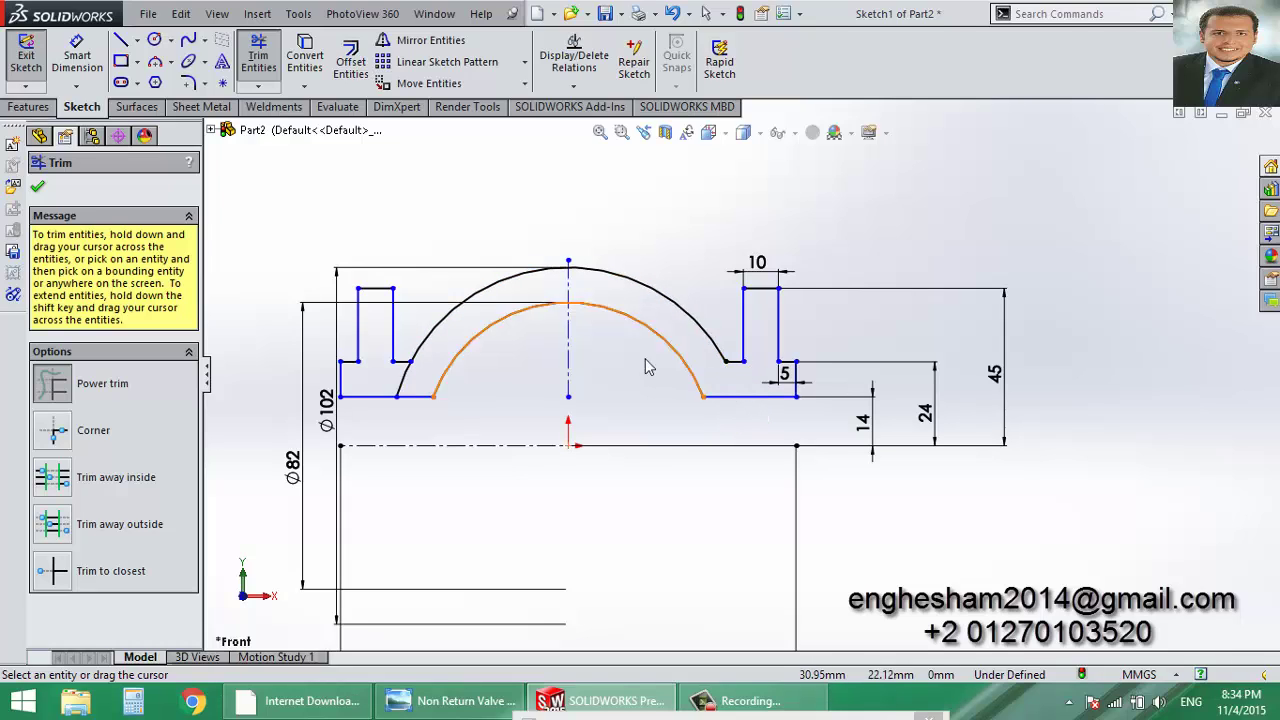
left_click_drag(420, 388, 402, 388)
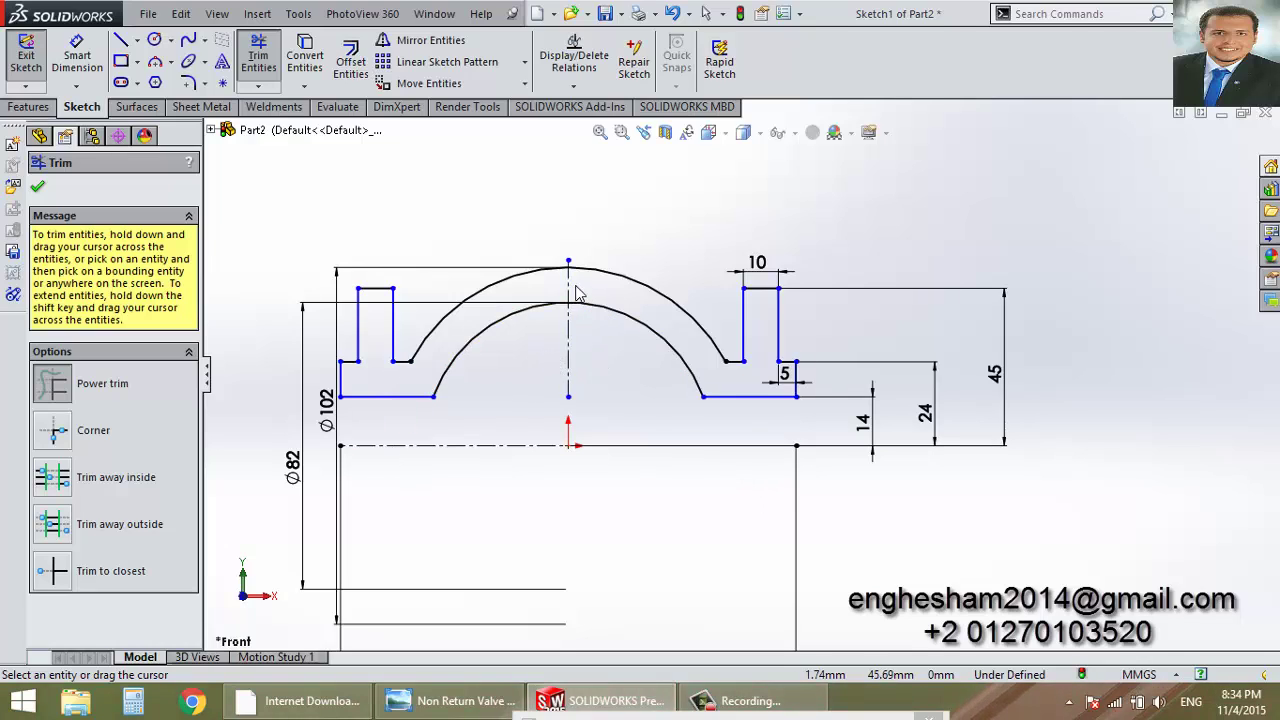
scroll(609, 284, "down", 3)
scroll(660, 300, "down", 3)
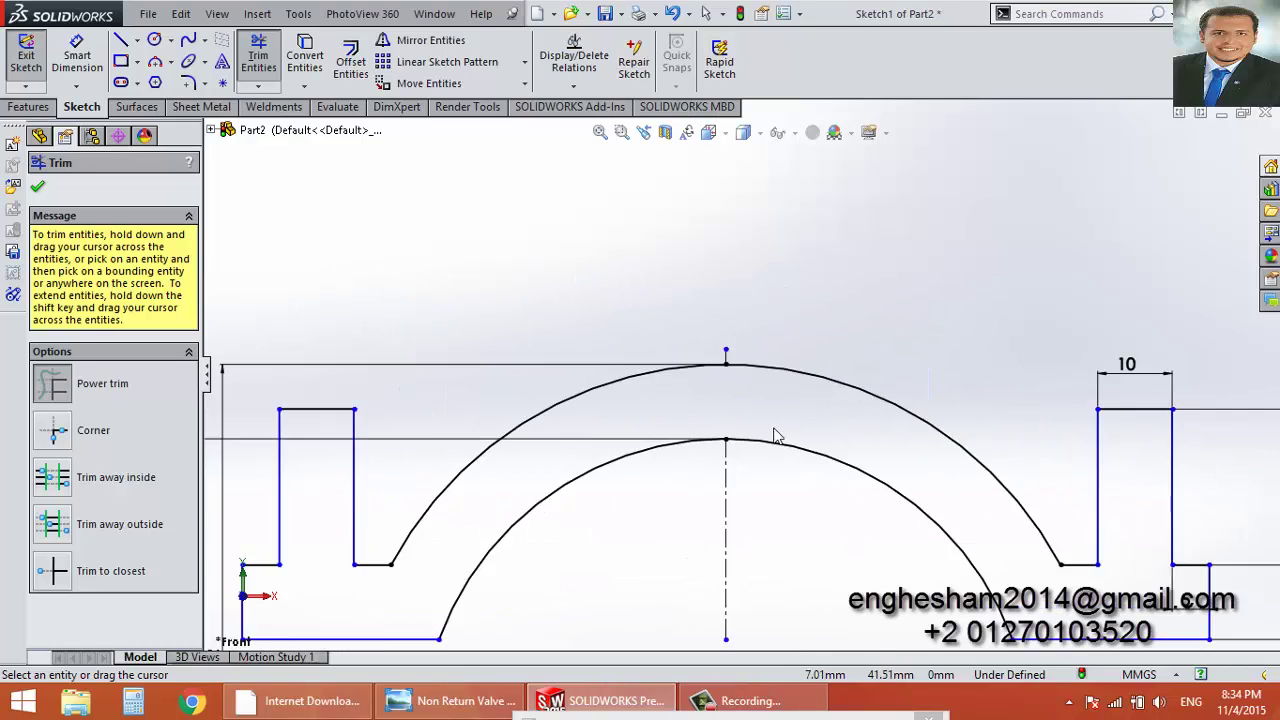
scroll(663, 243, "down", 3)
scroll(611, 274, "up", 2)
scroll(669, 363, "up", 3)
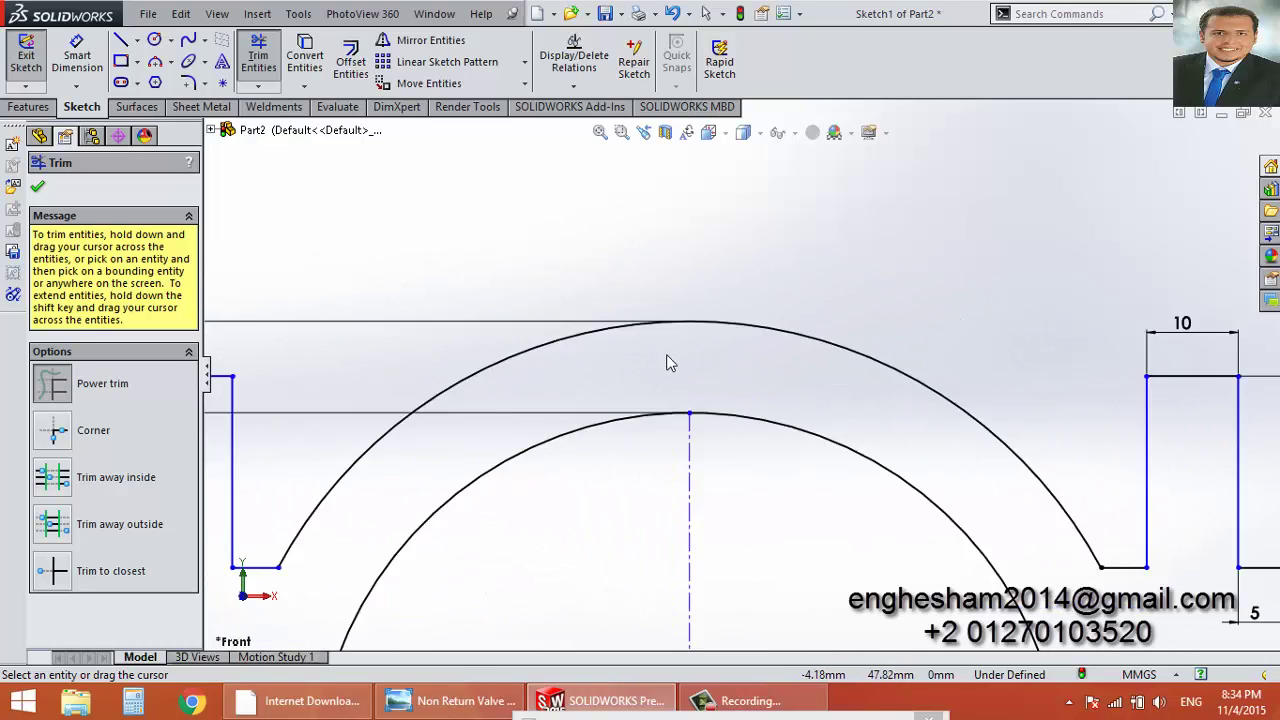
scroll(743, 489, "up", 3)
scroll(867, 432, "up", 2)
scroll(846, 433, "down", 2)
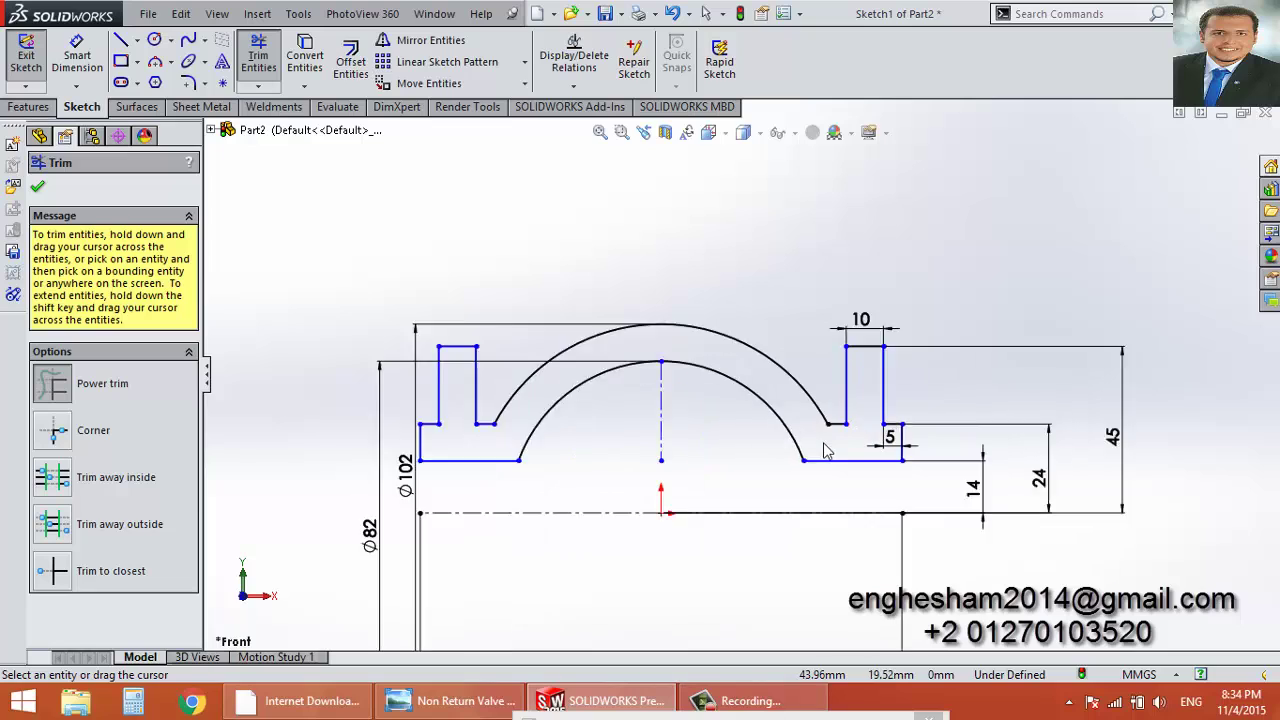
scroll(829, 448, "down", 1)
scroll(818, 465, "up", 2)
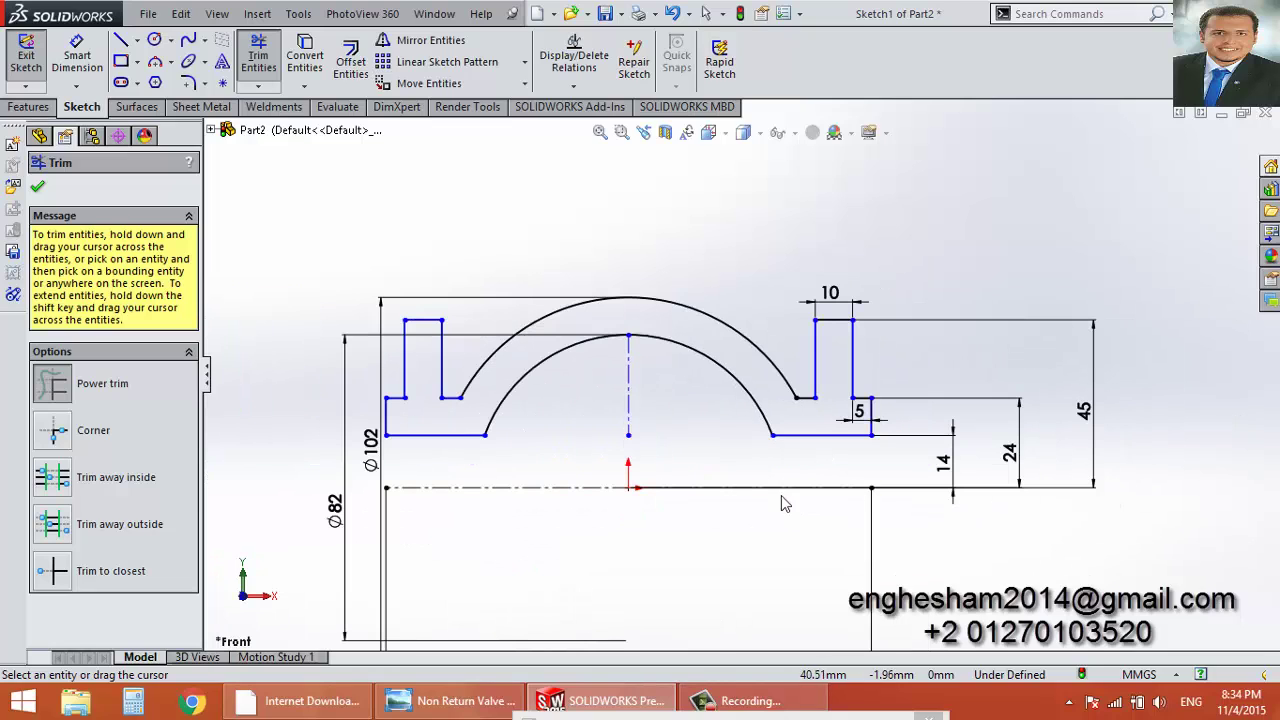
key("Escape")
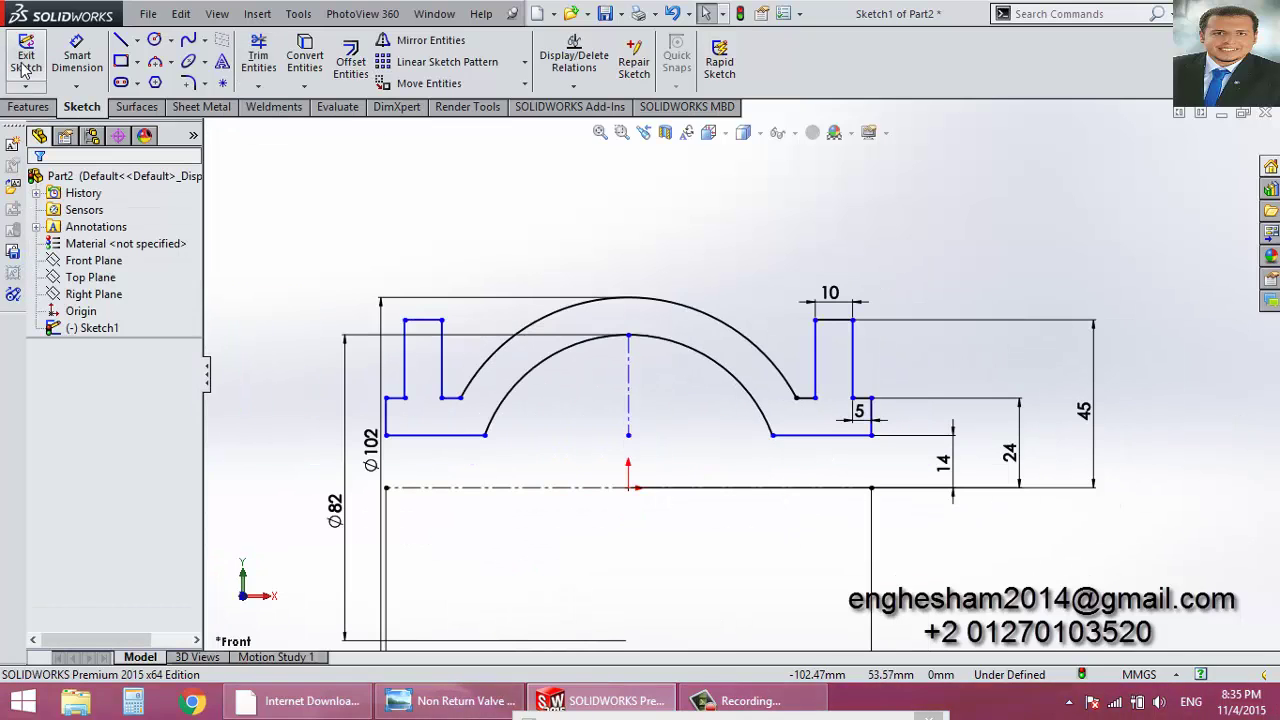
Exit the sketch and start a Revolved Boss/Base feature from the flanged half-ring profile.
left_click(33, 63)
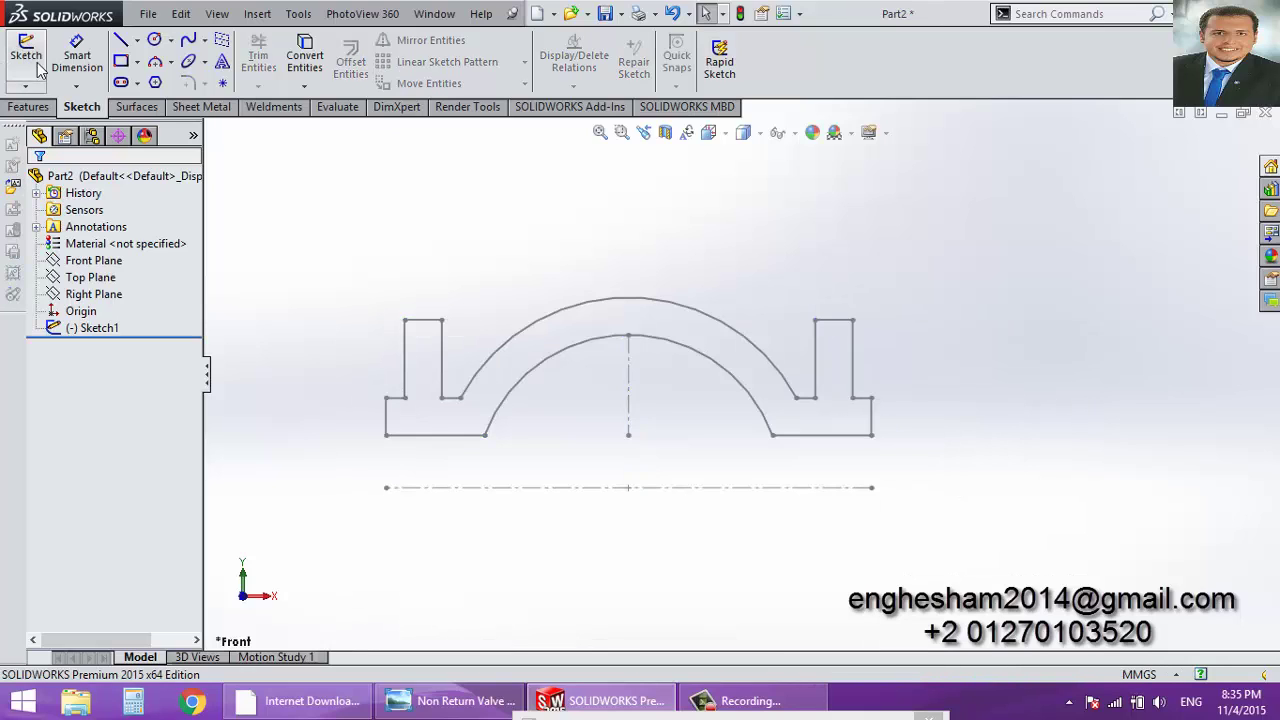
left_click(20, 109)
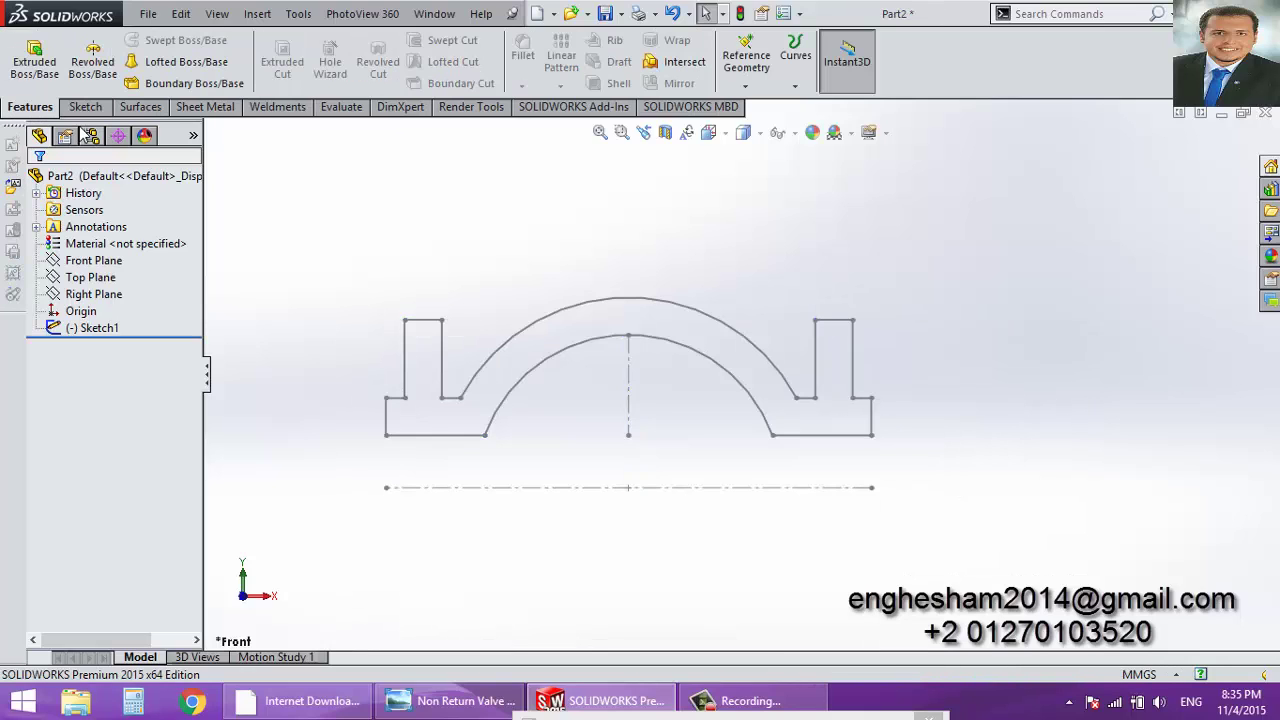
scroll(760, 400, "down", 2)
scroll(457, 400, "down", 2)
scroll(440, 398, "up", 2)
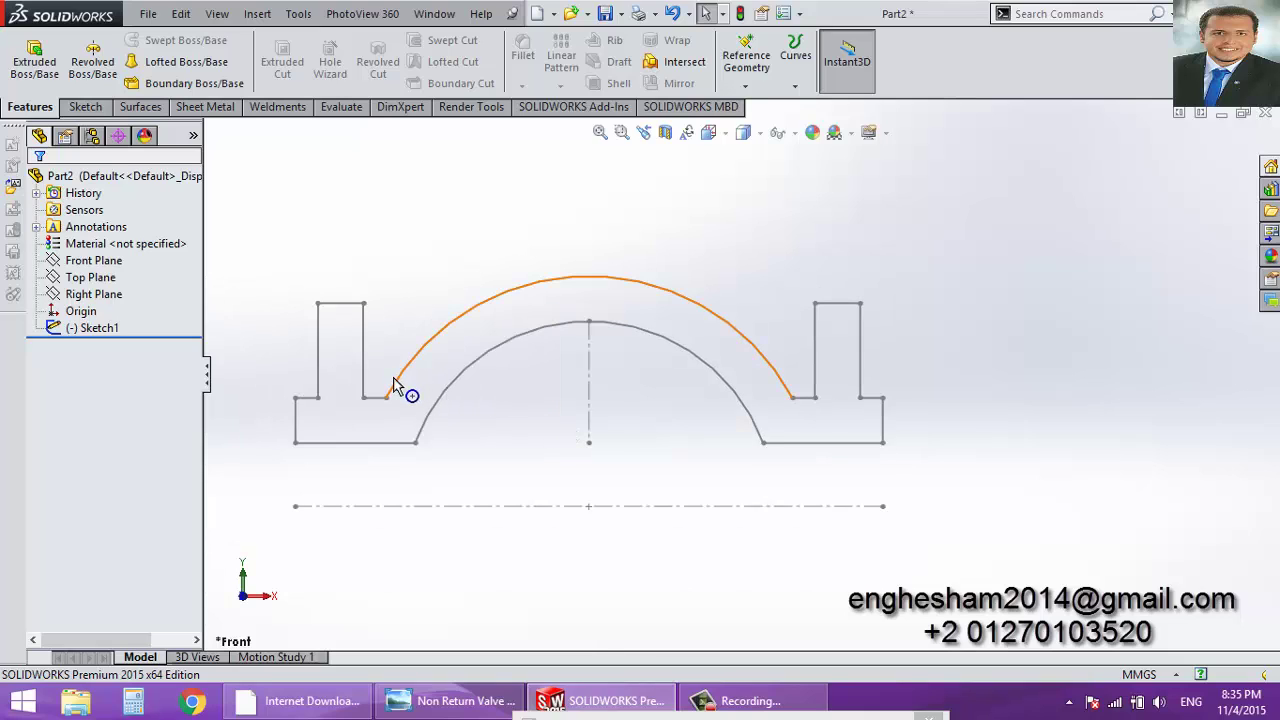
left_click(33, 57)
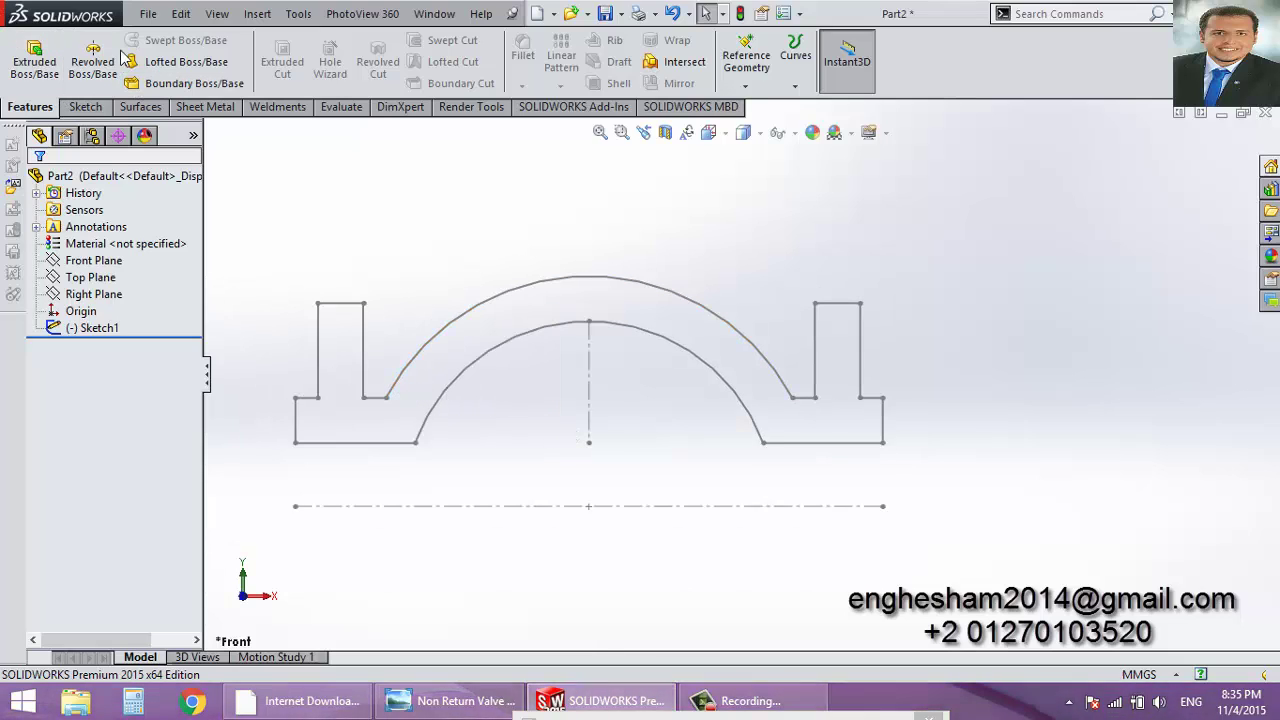
left_click(92, 62)
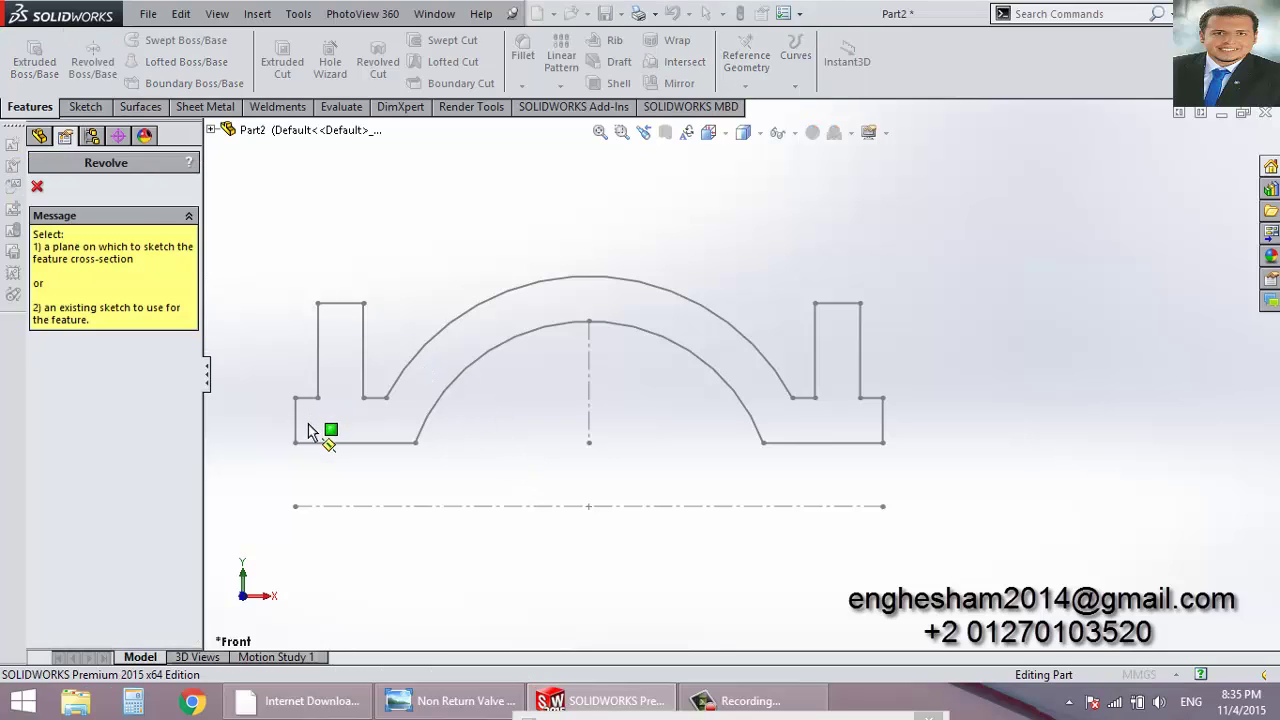
Revolve the profile 360° about the centerline, then orbit and compare with the reference drawing.
left_click(453, 507)
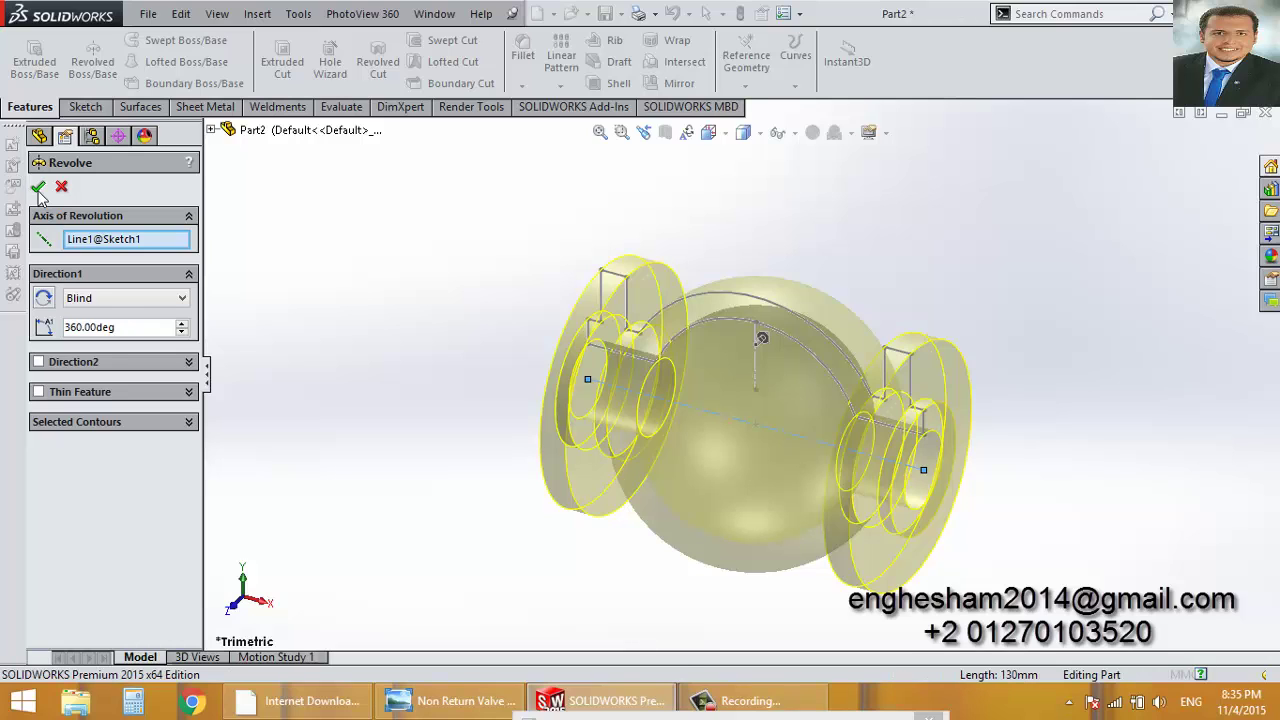
left_click(38, 188)
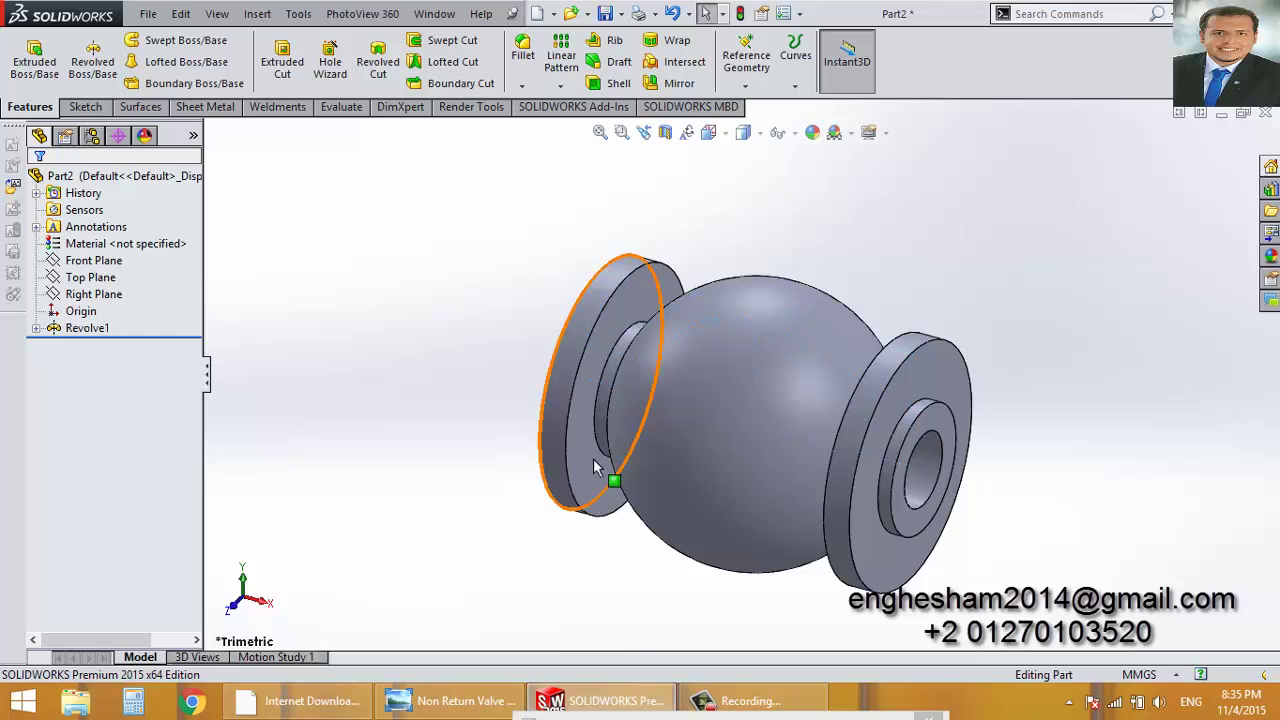
middle_click_drag(593, 467, 659, 352)
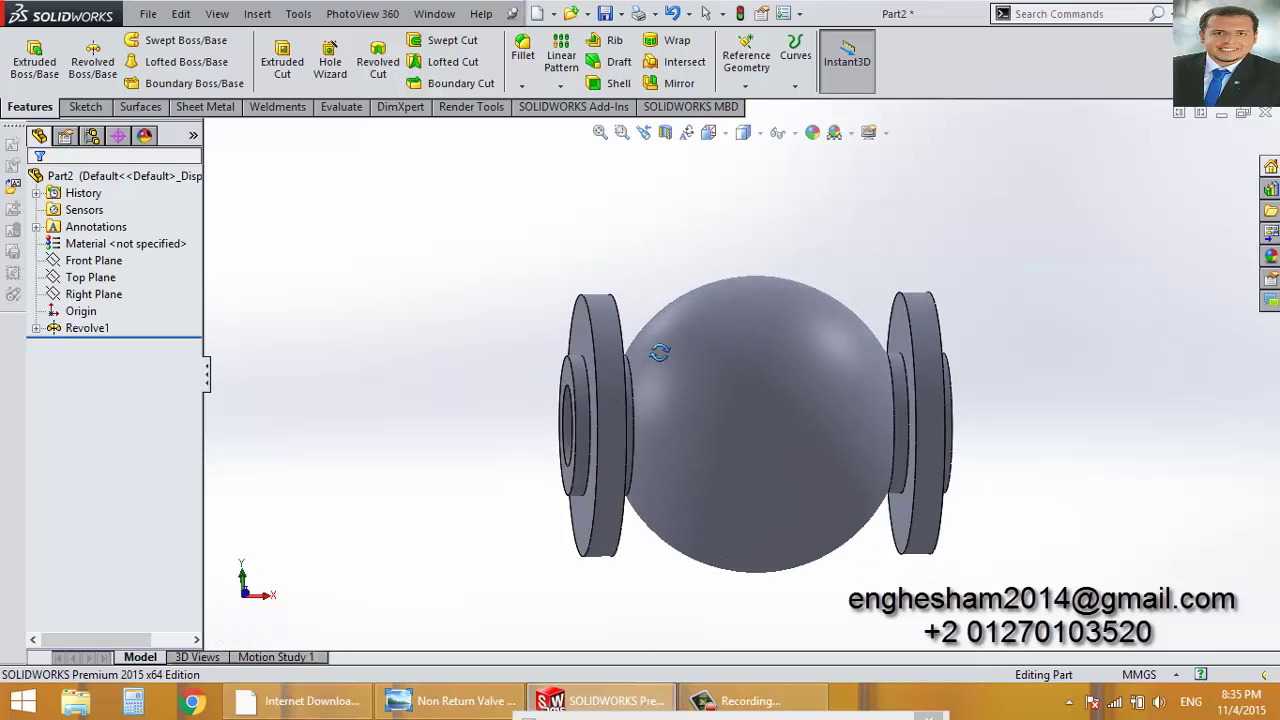
left_click(462, 700)
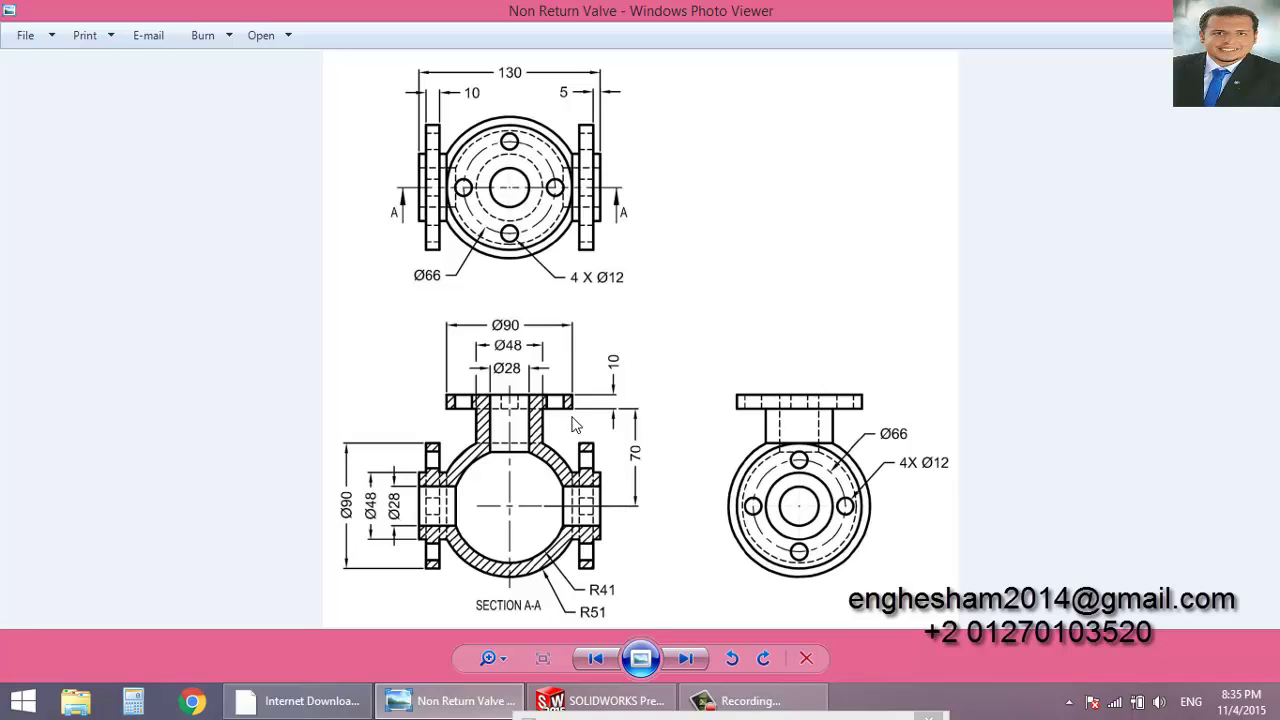
left_click(451, 704)
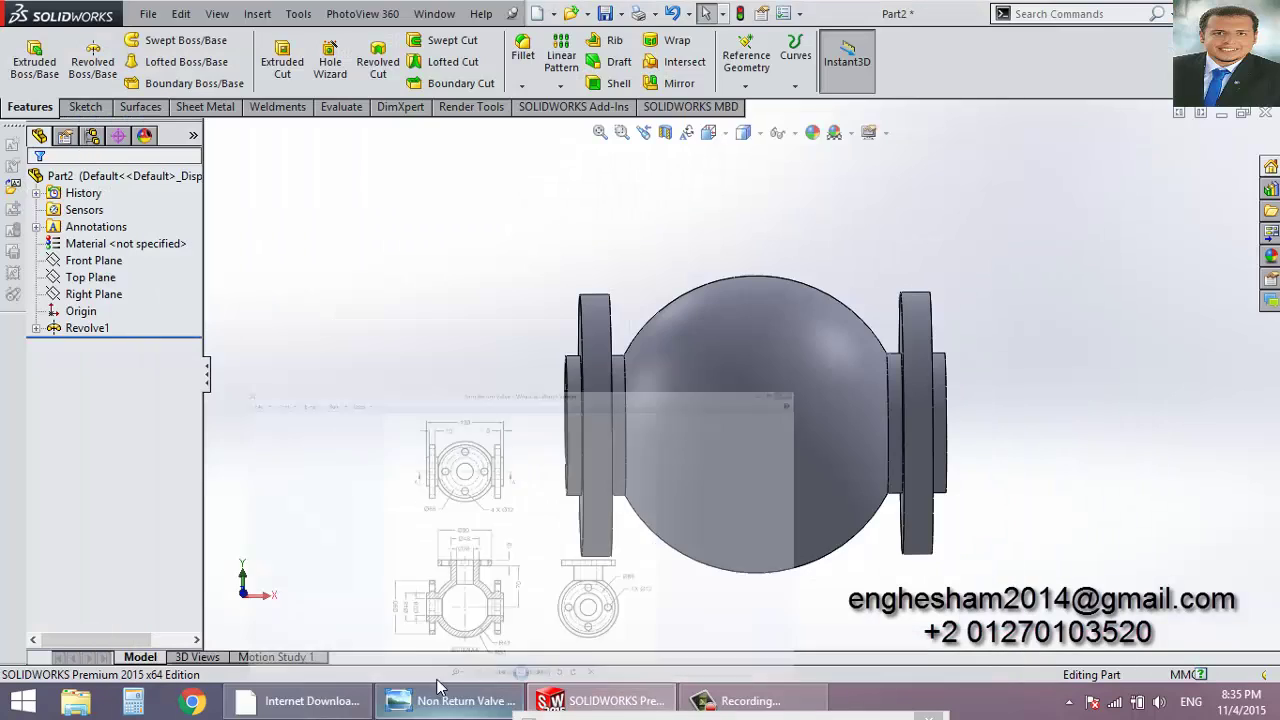
Define a reference plane offset 70 mm from the Top Plane.
left_click(745, 86)
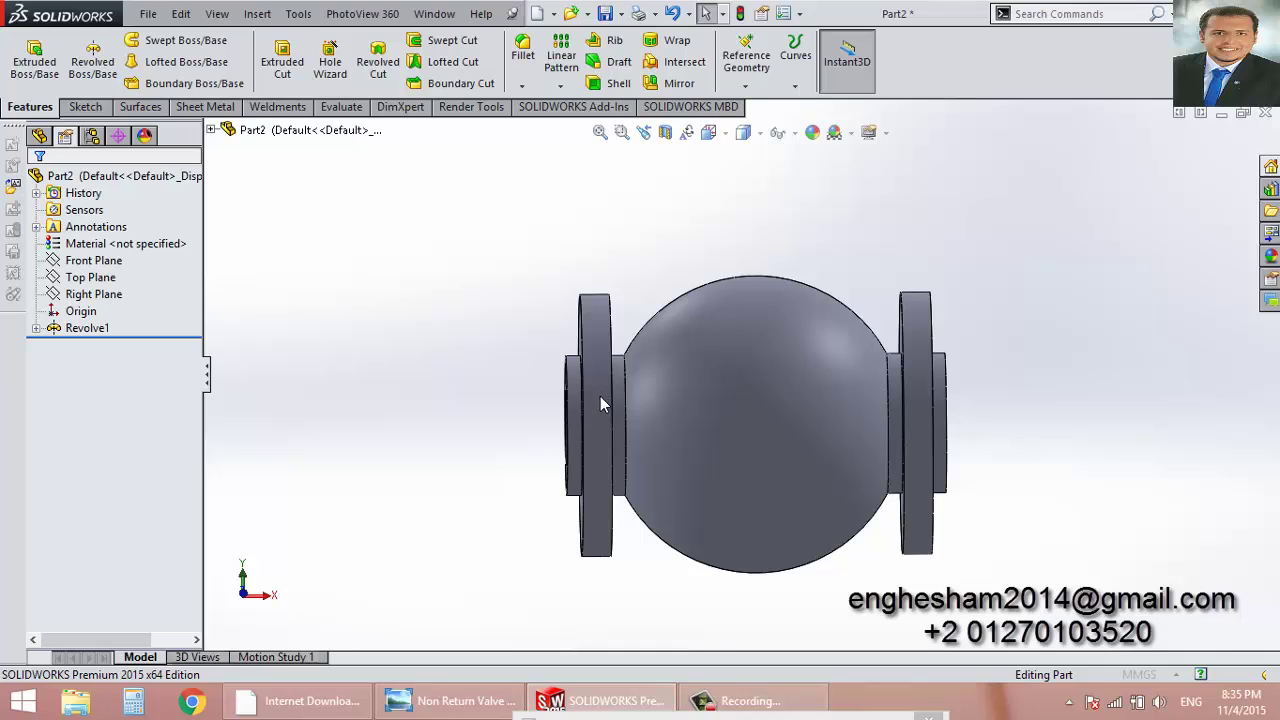
left_click(211, 131)
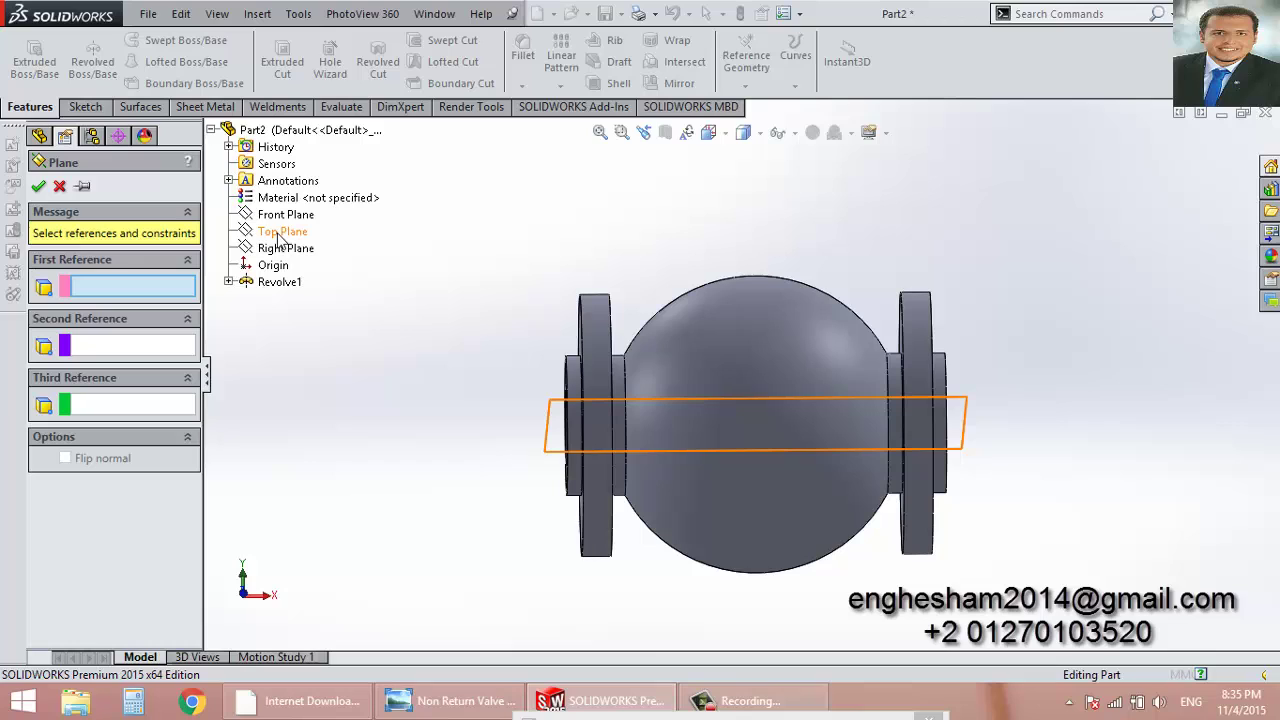
left_click(279, 235)
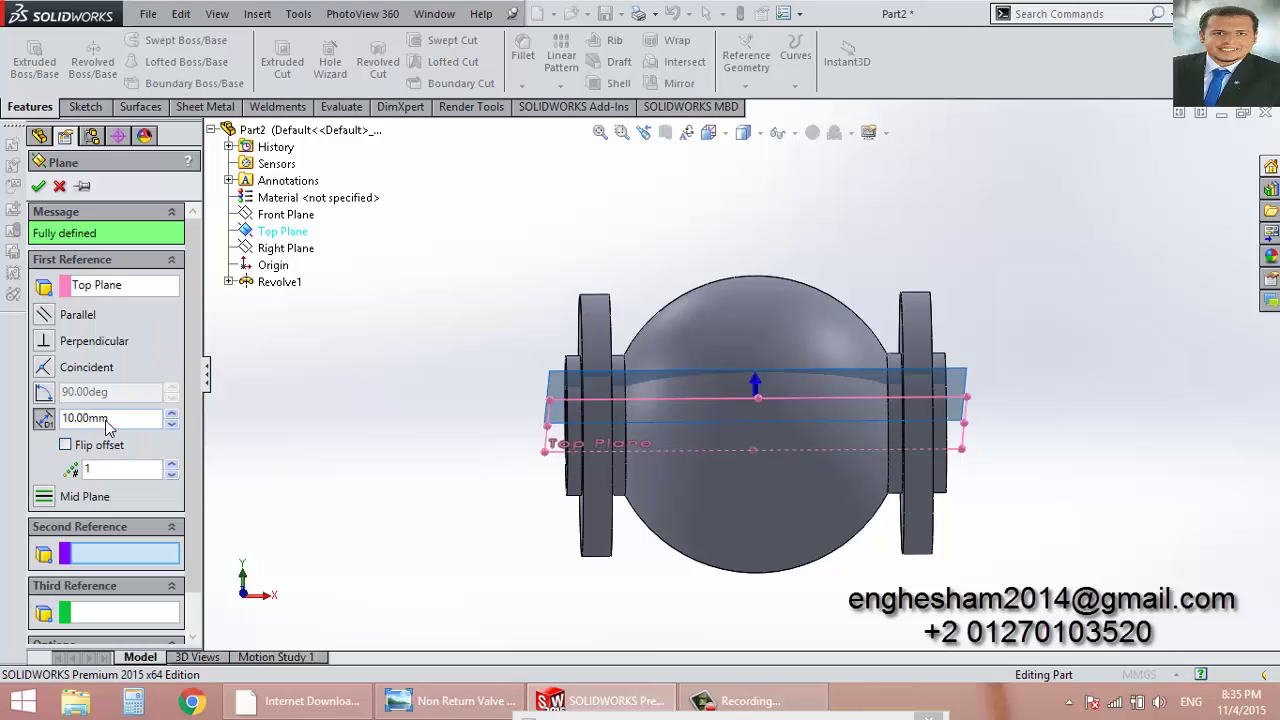
type("70")
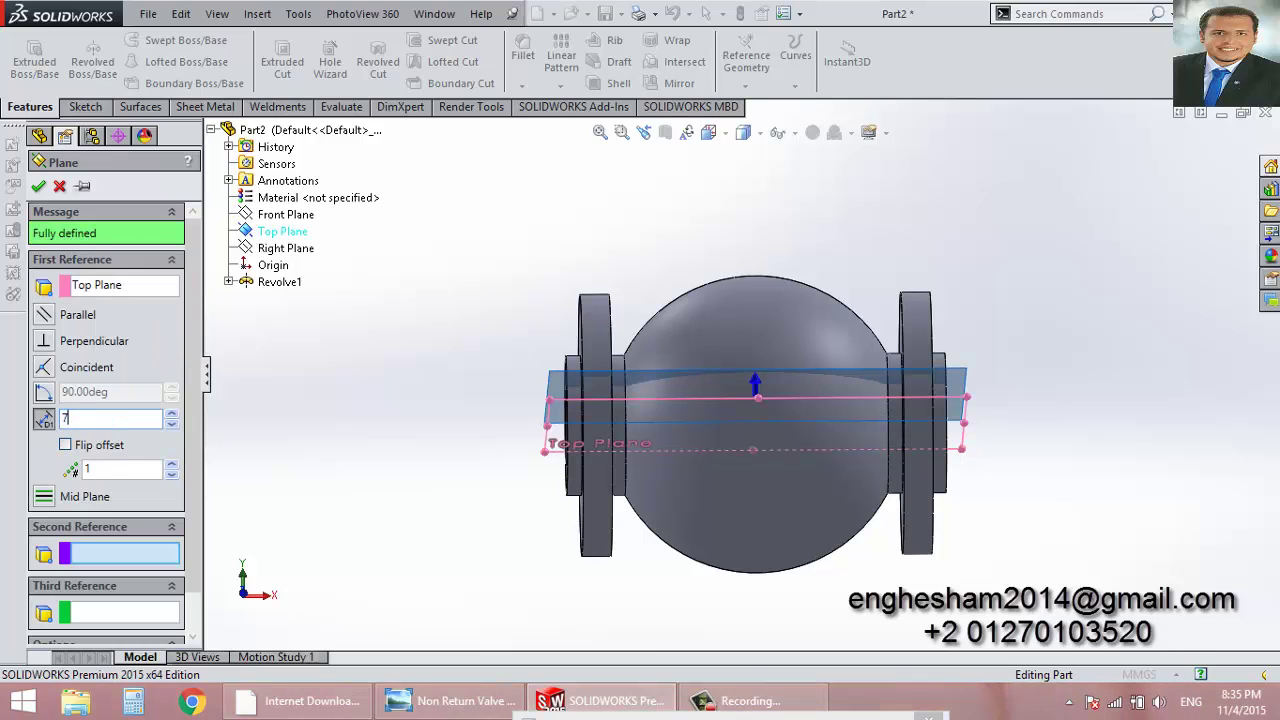
key("Return")
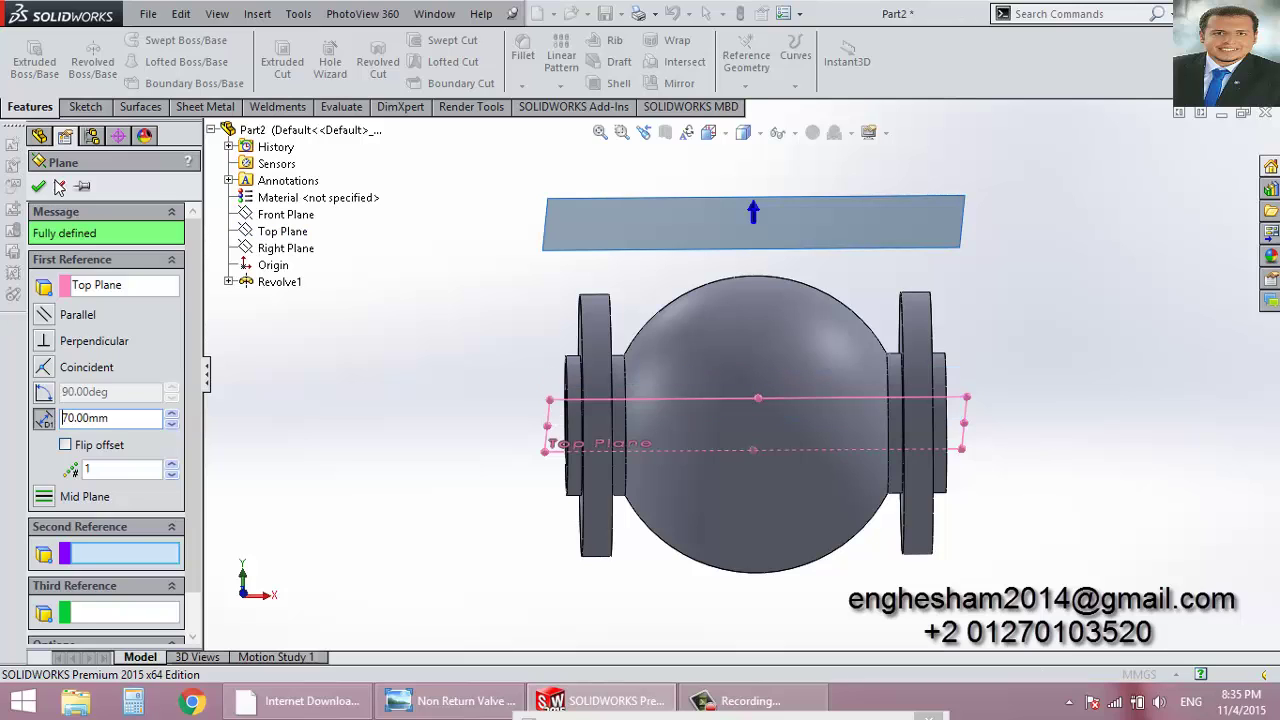
Accept Plane1 and open a new sketch on it, viewed normal to the plane.
key("Return")
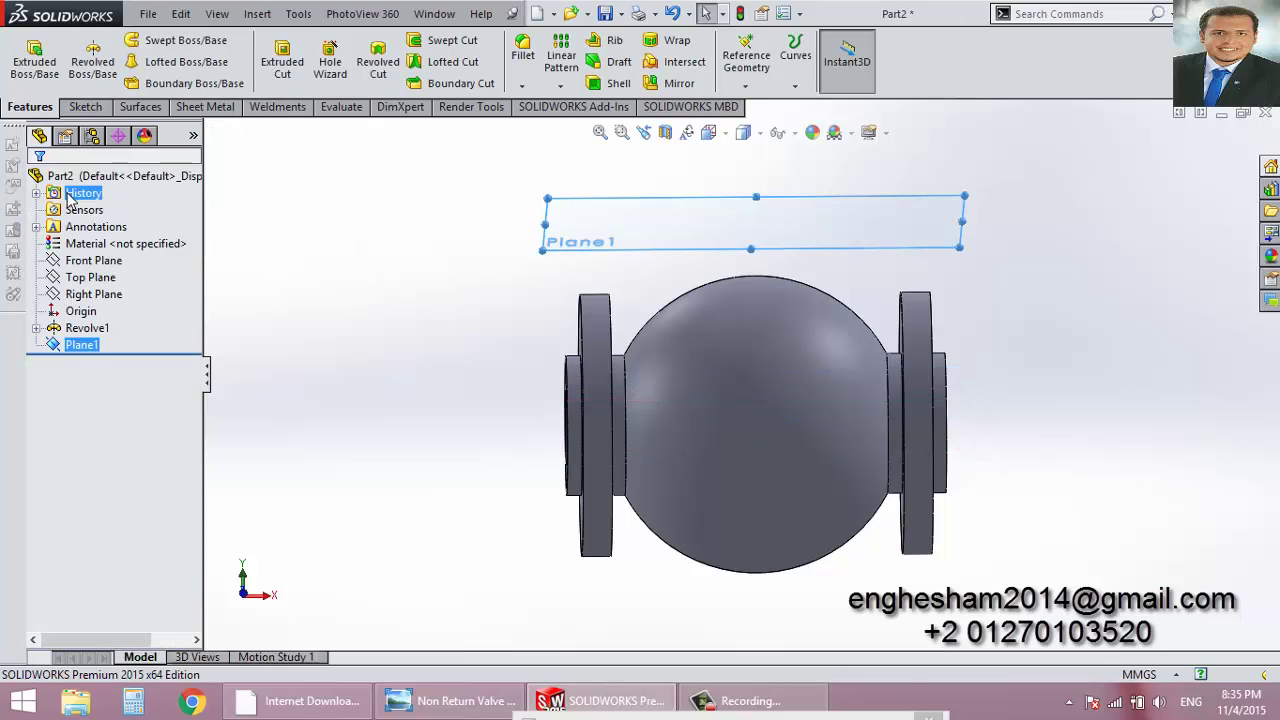
left_click(85, 345)
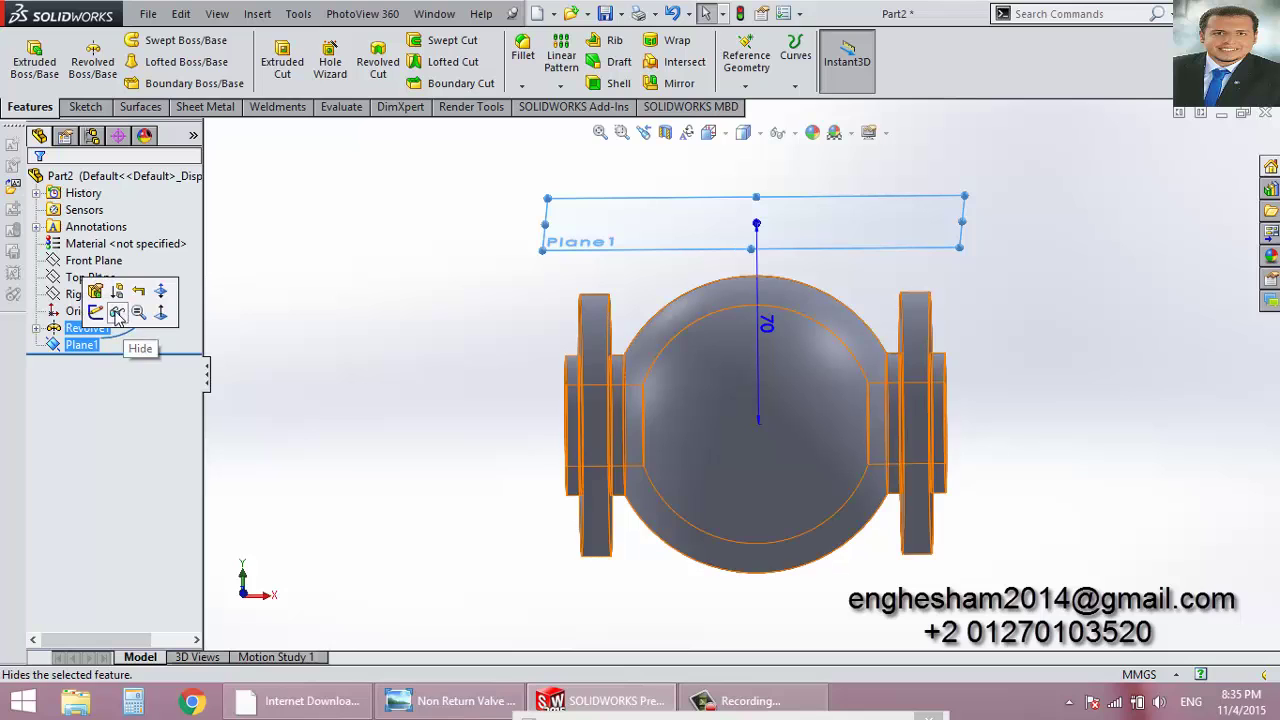
left_click(103, 320)
key("space")
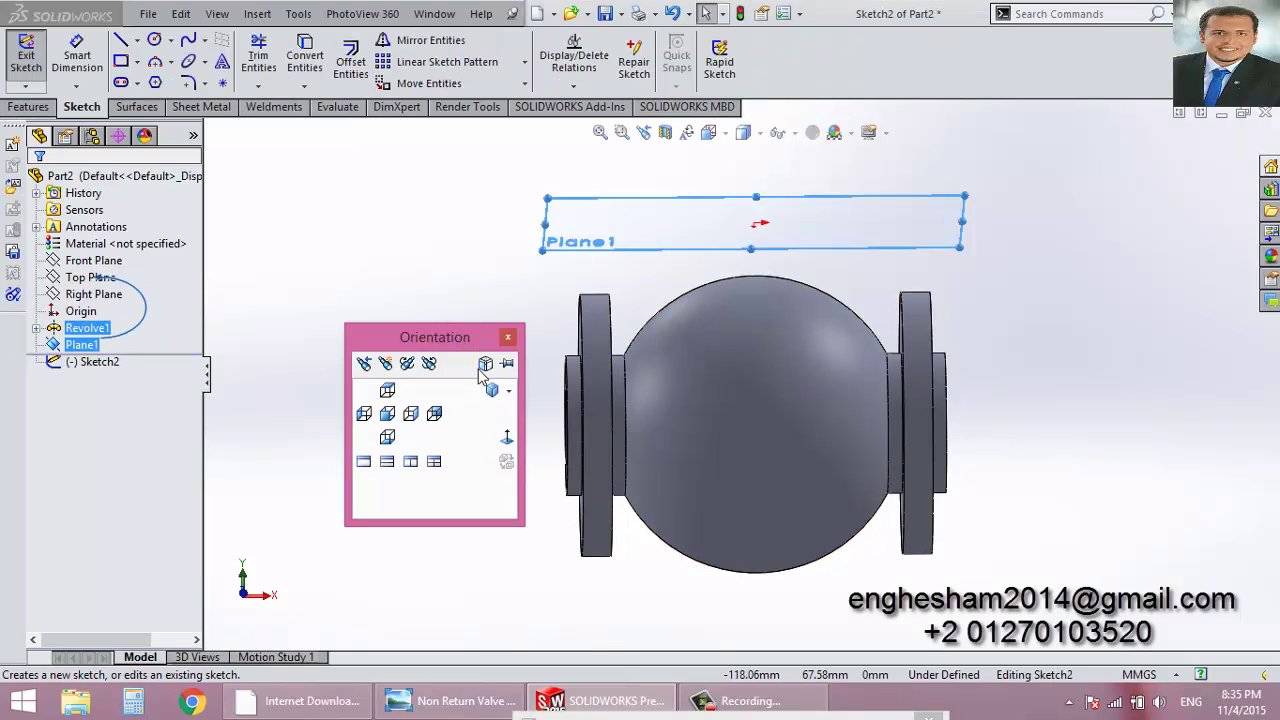
left_click(507, 440)
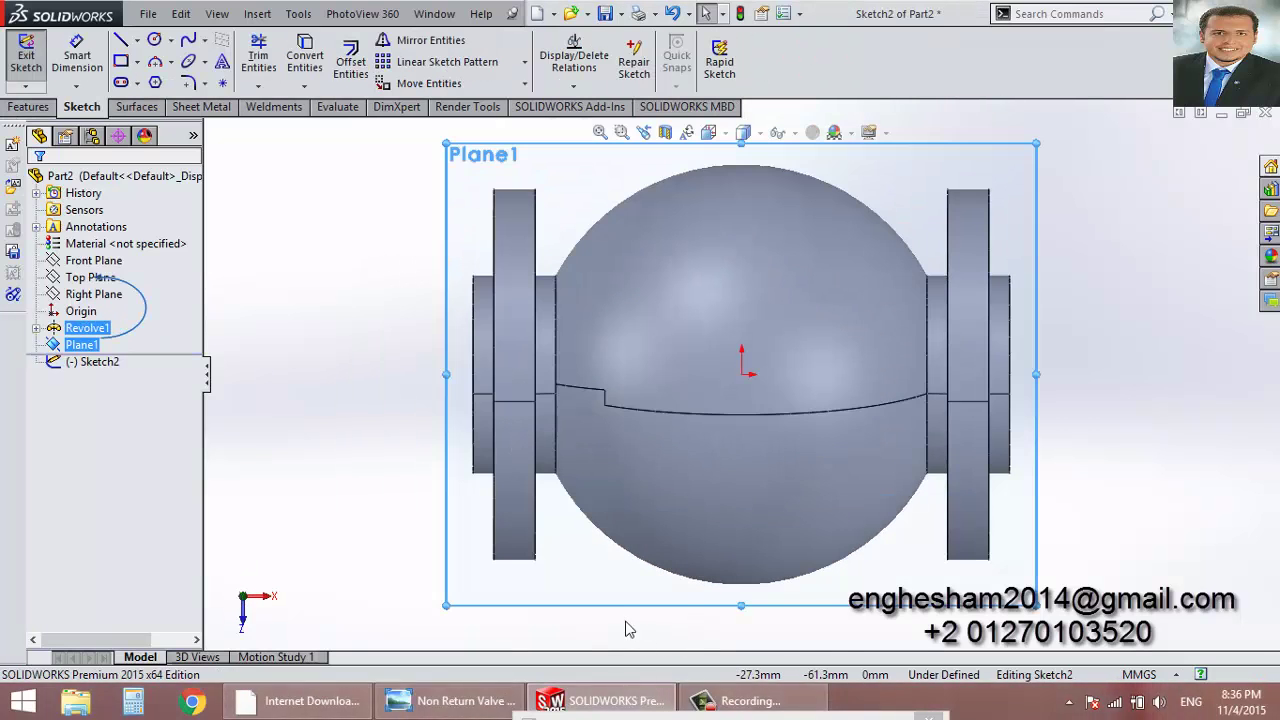
left_click(461, 704)
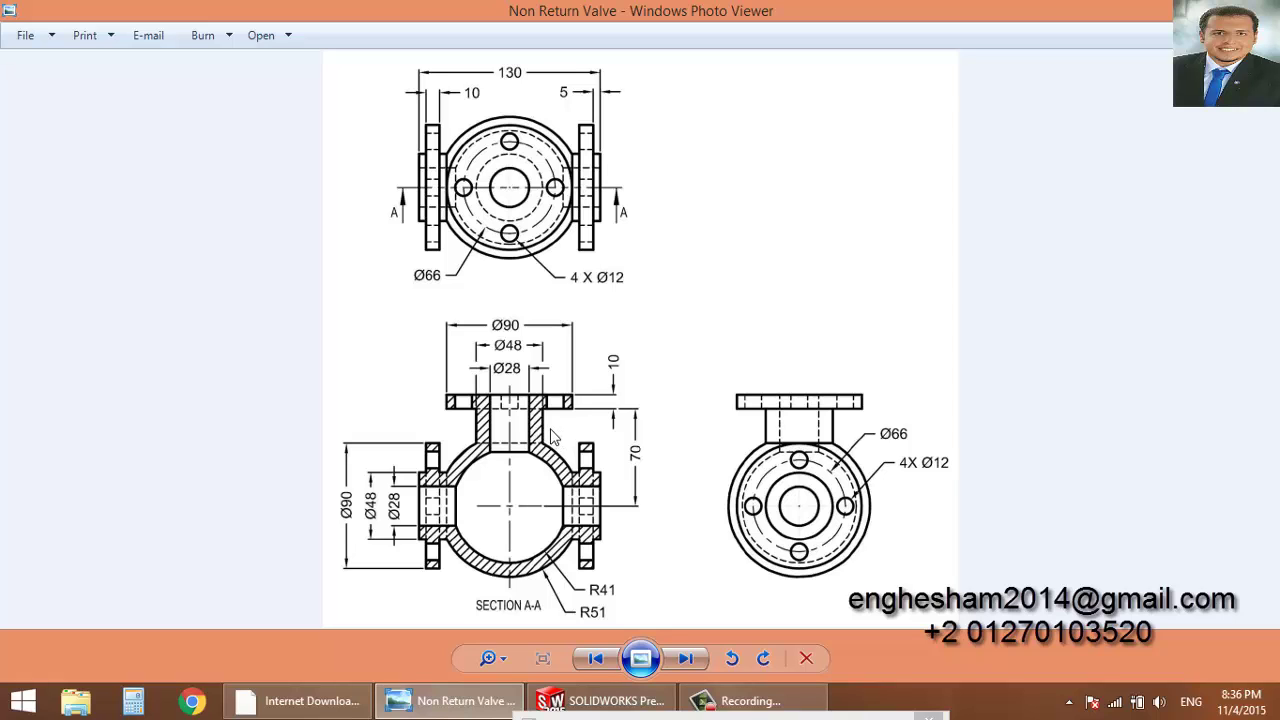
left_click(457, 704)
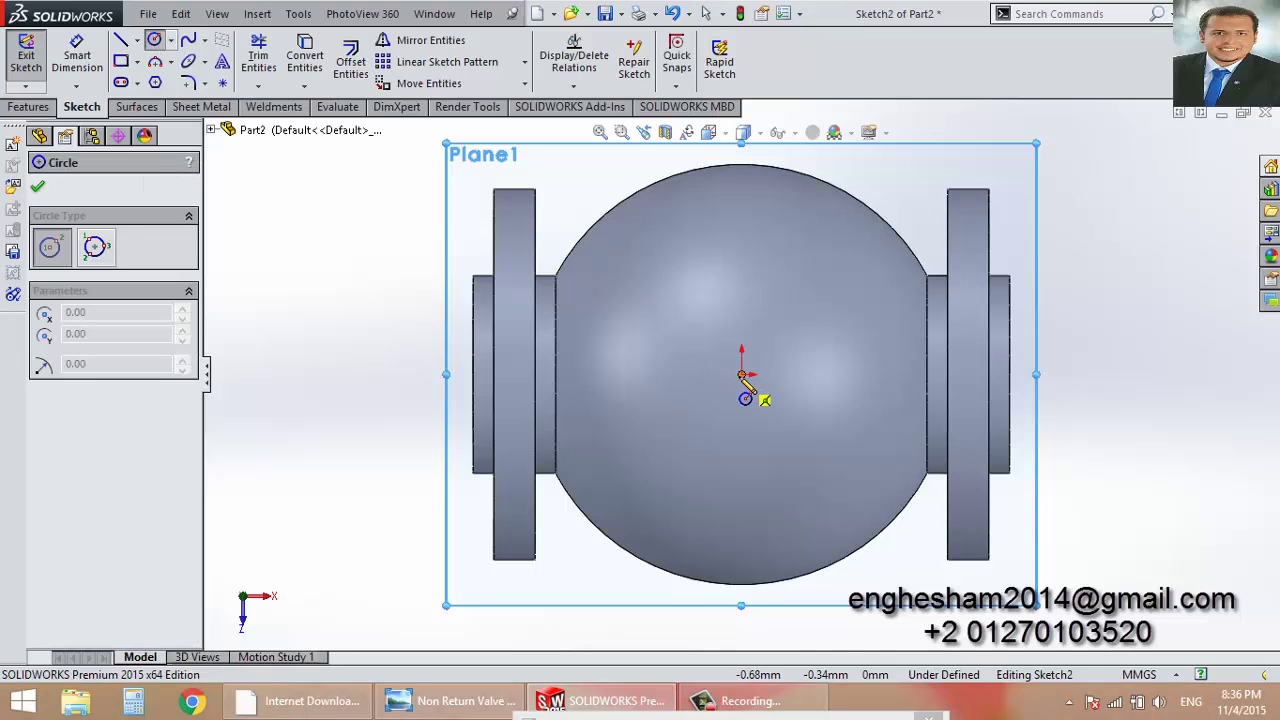
Draw a circle centred on the origin and dimension its diameter.
left_click(741, 375)
left_click(812, 400)
left_click(77, 55)
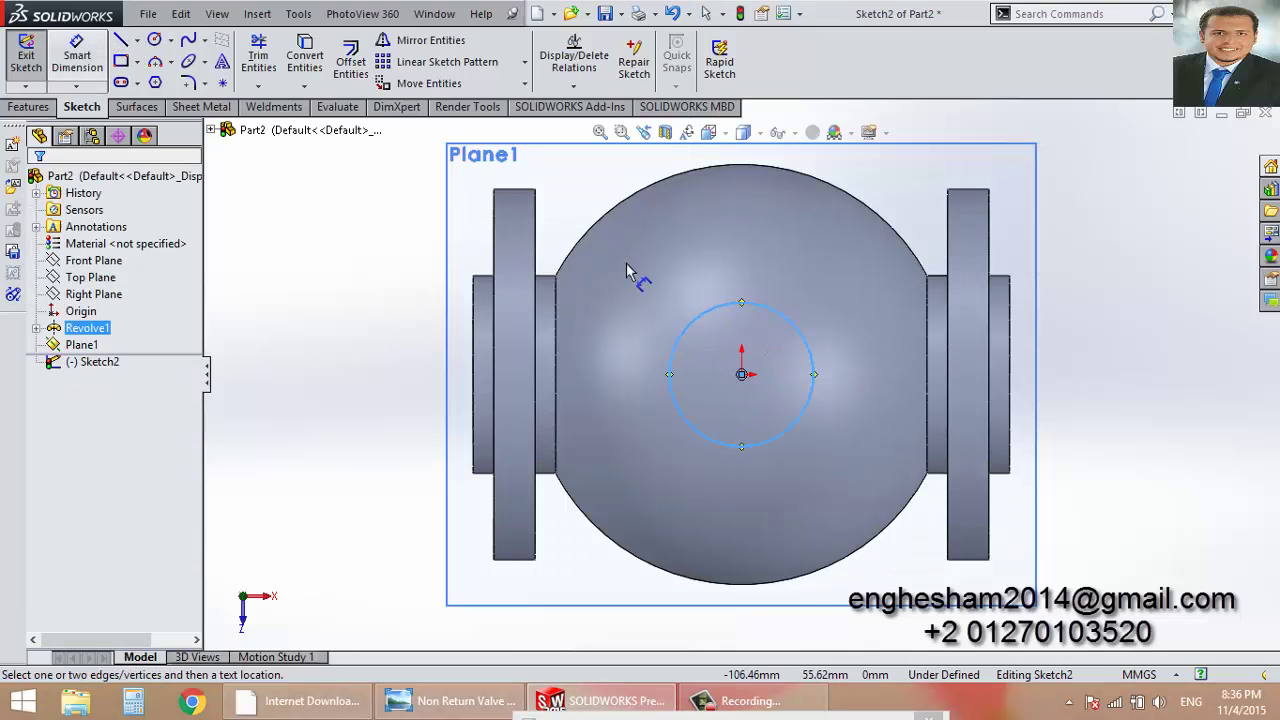
left_click(815, 380)
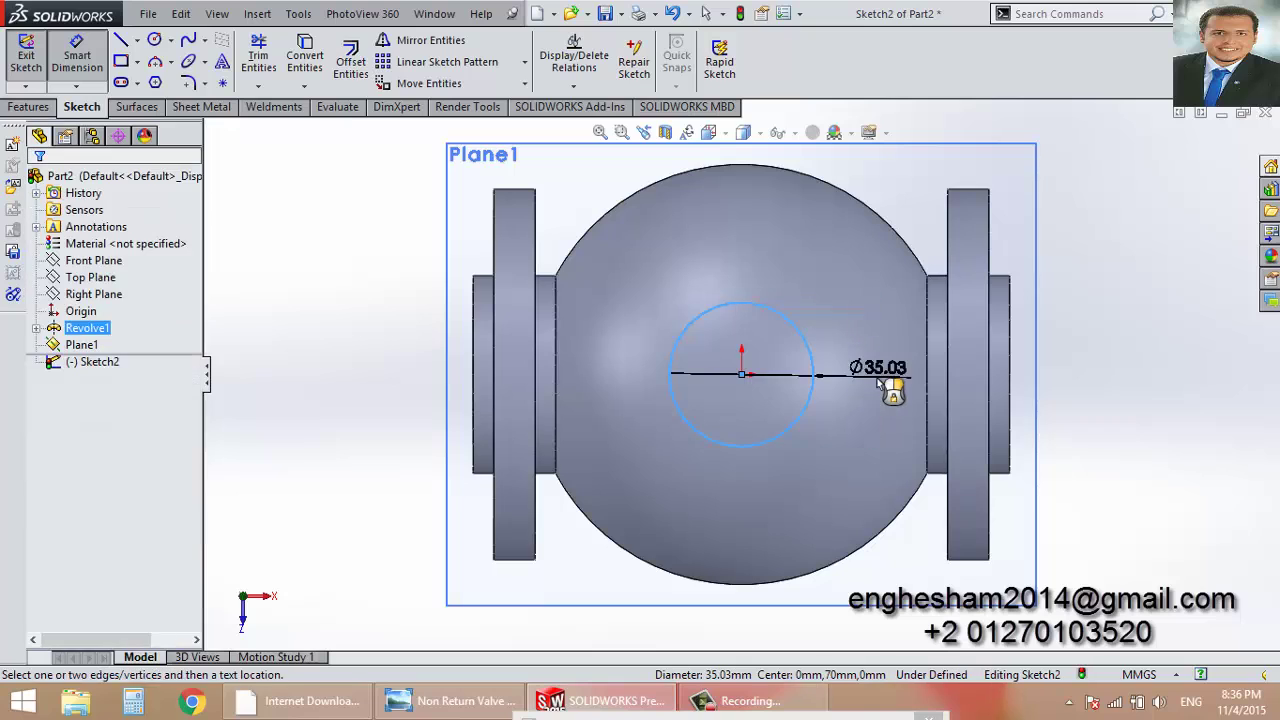
left_click(880, 385)
key("Return")
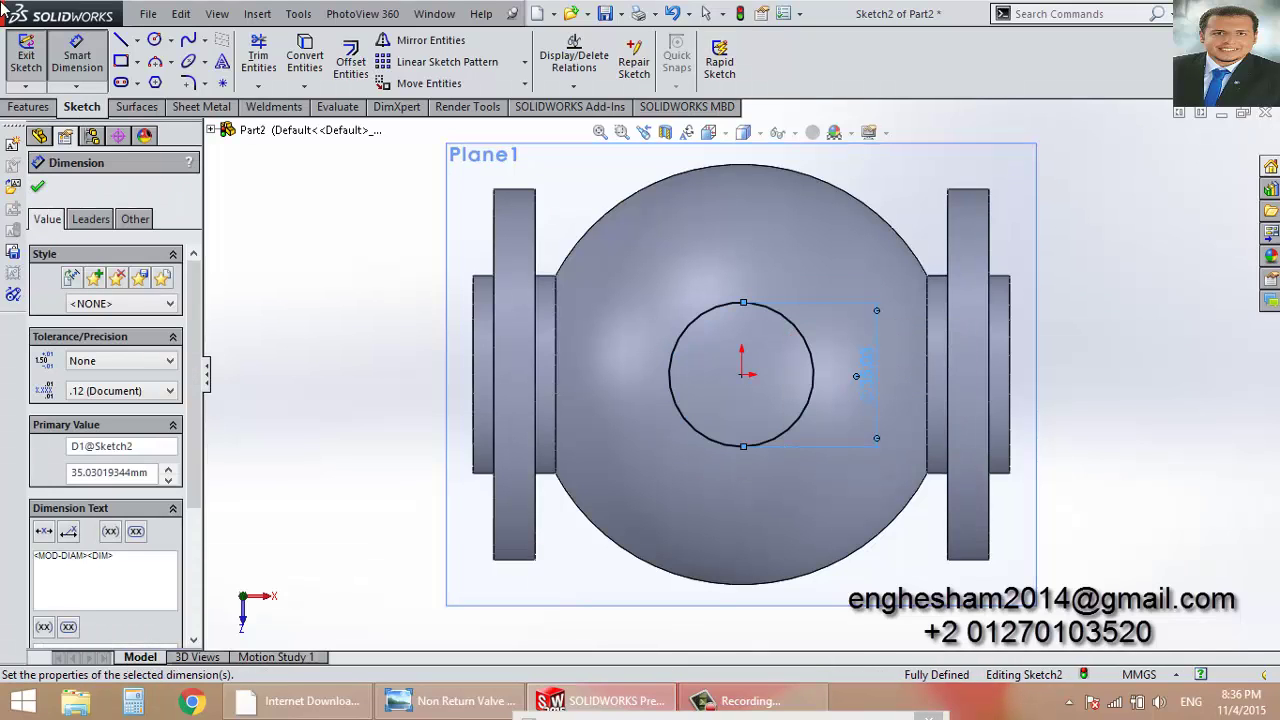
key("Escape")
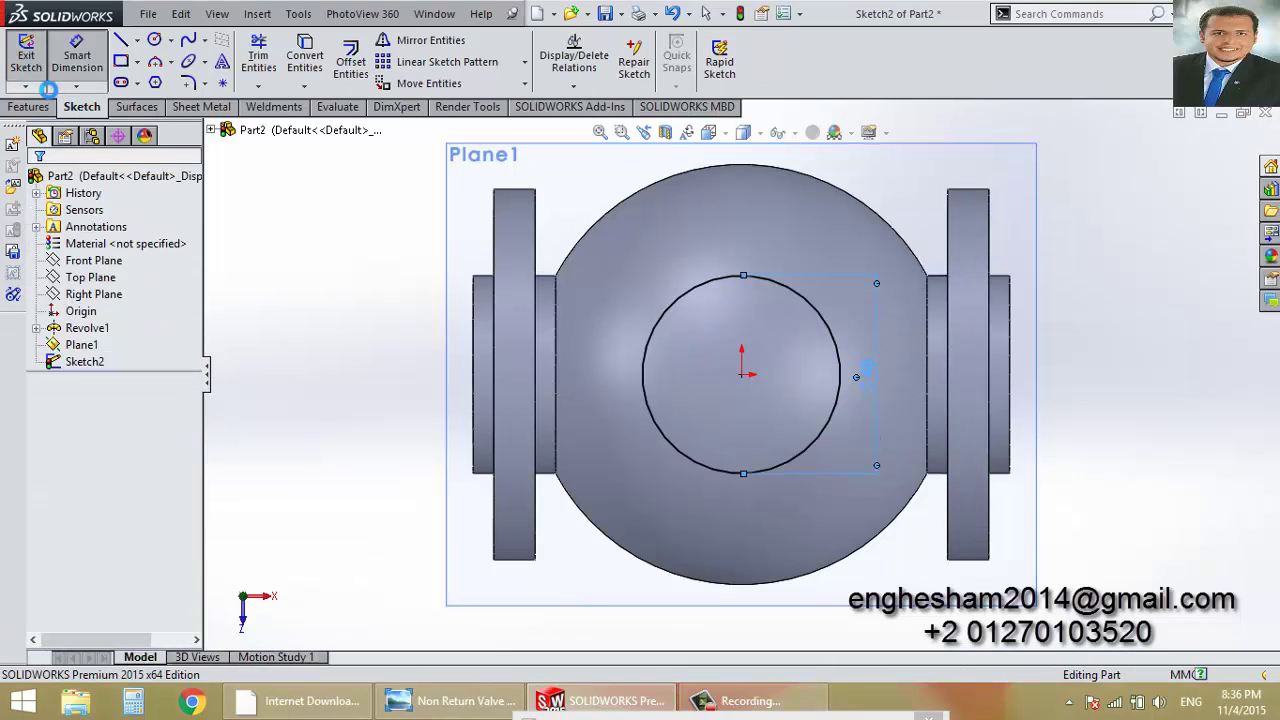
Extrude the Plane1 circle downward Up To Next onto the ball, forming the neck cylinder.
left_click(34, 60)
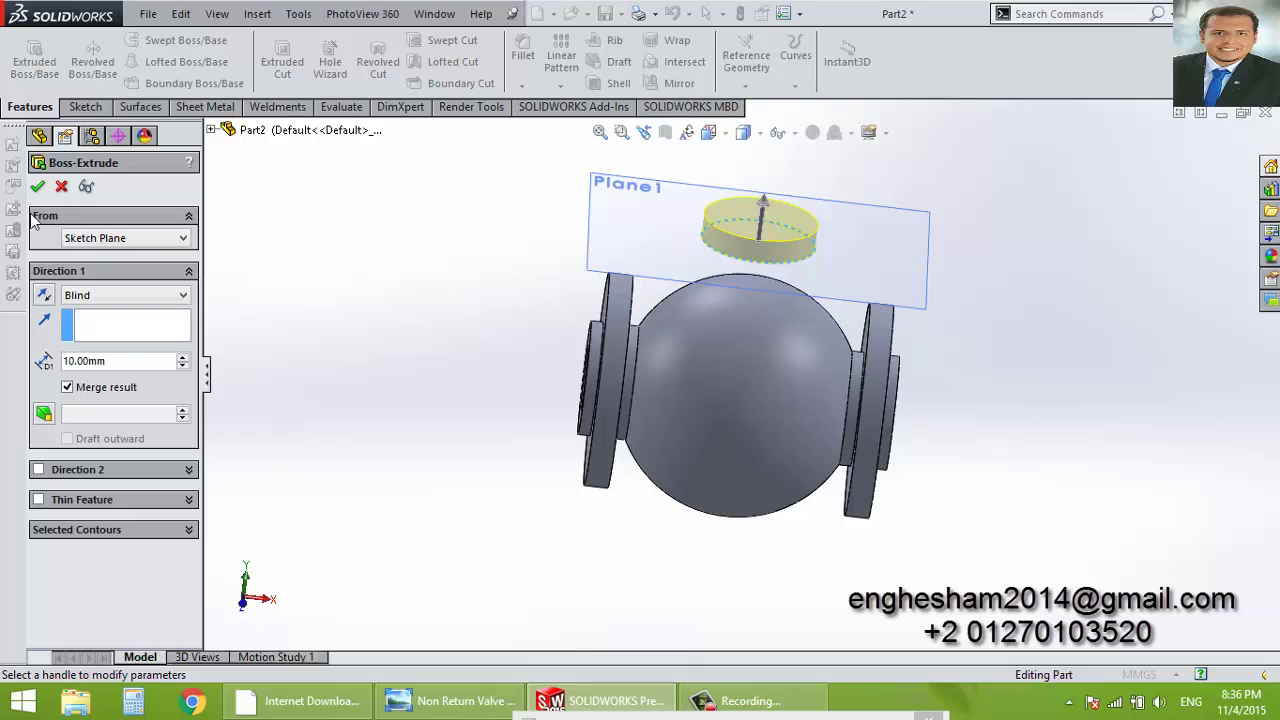
left_click(42, 298)
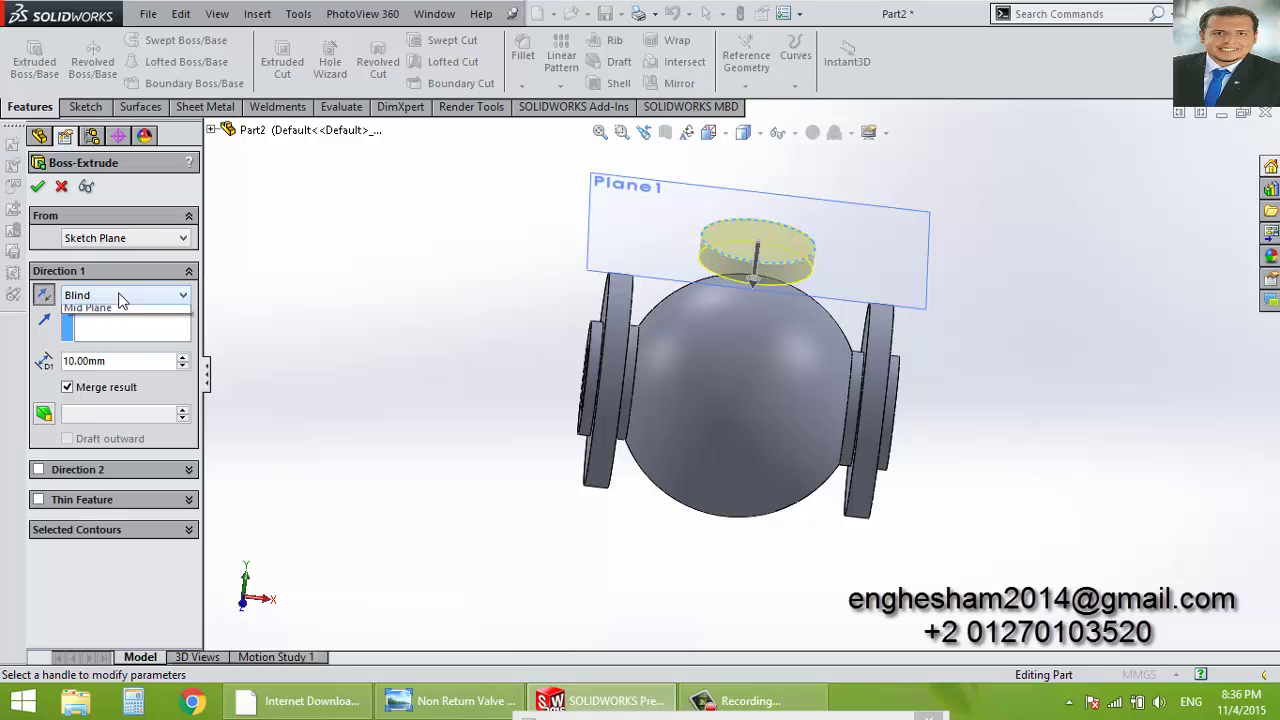
left_click(162, 332)
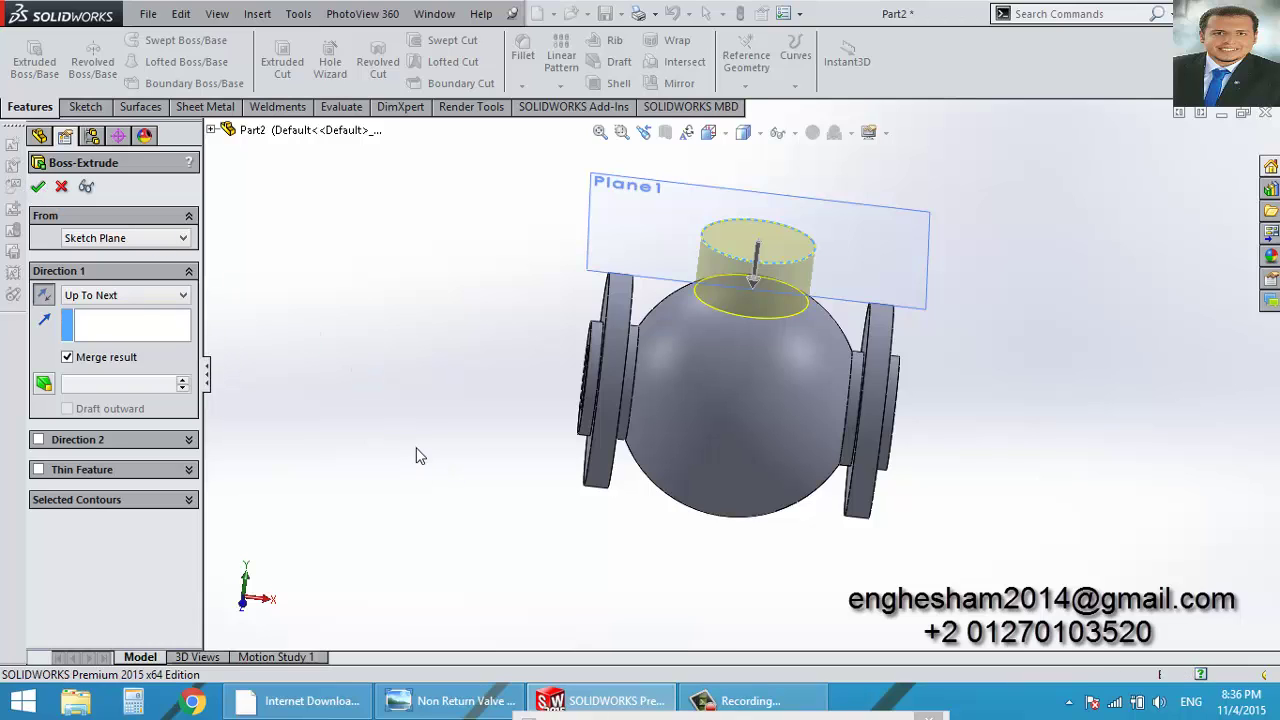
key("Return")
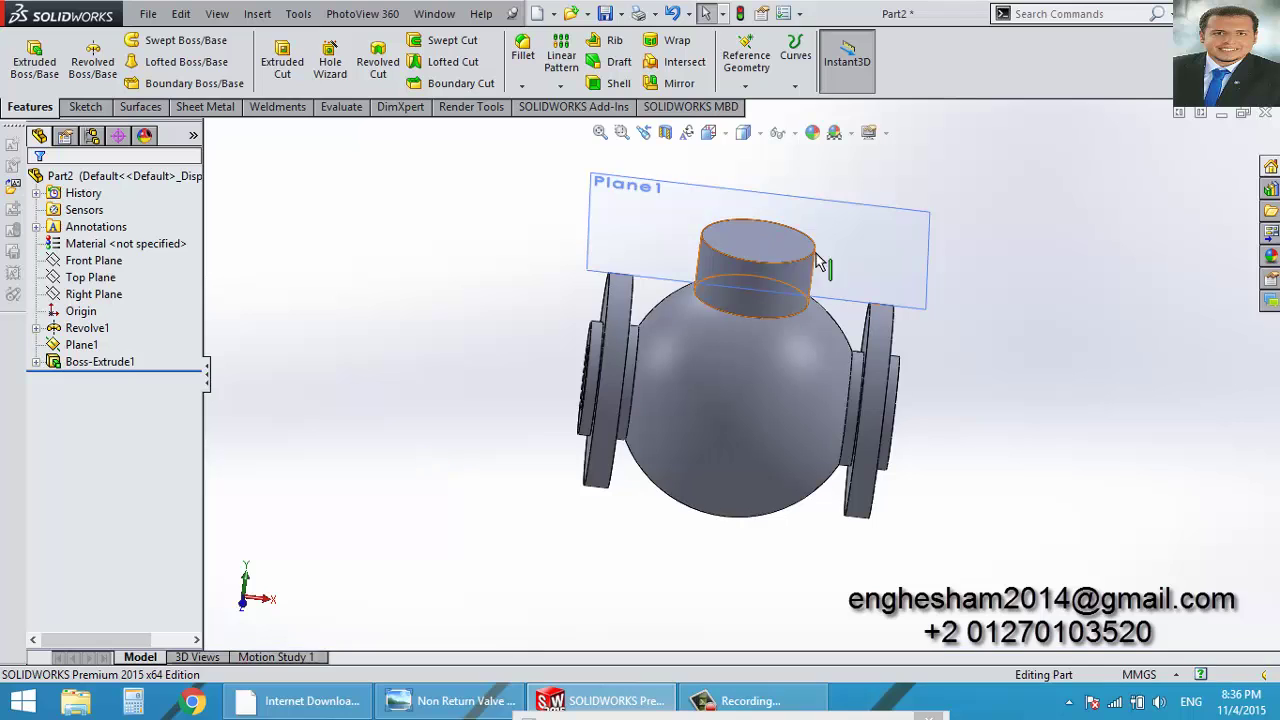
left_click(811, 238)
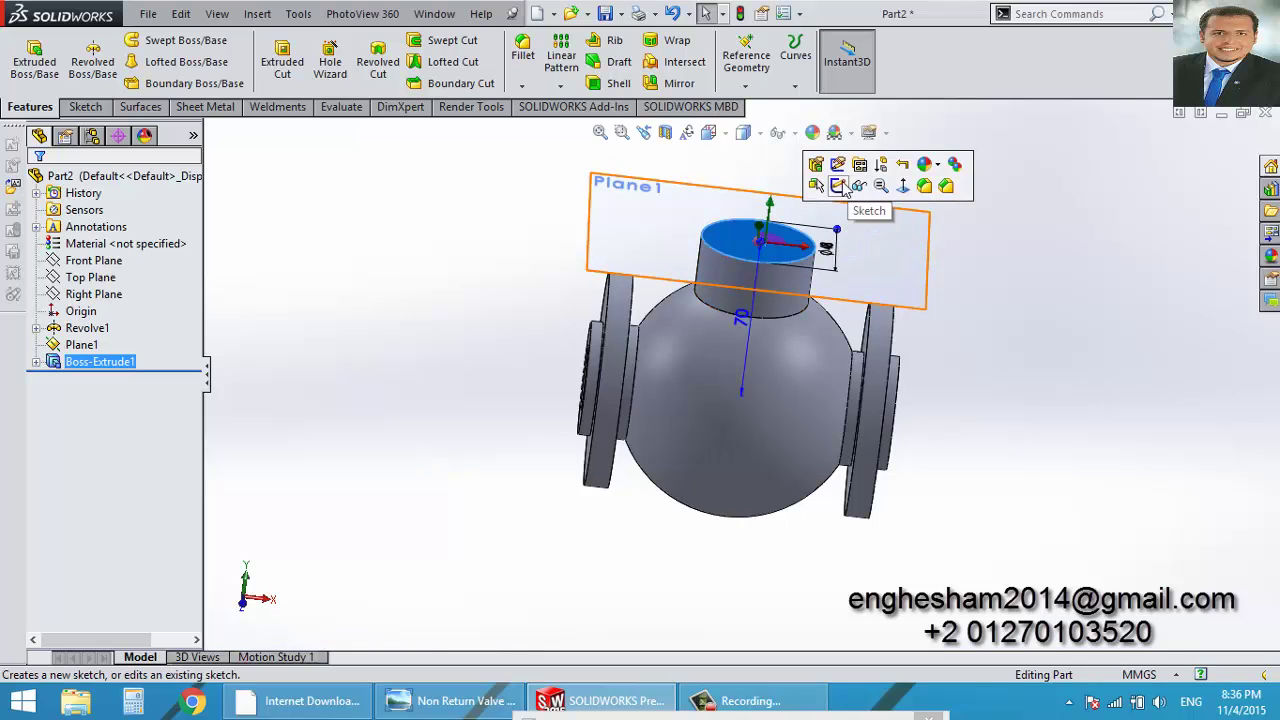
Sketch a 90 mm diameter circle centred on the neck's top face.
left_click(842, 184)
left_click(465, 703)
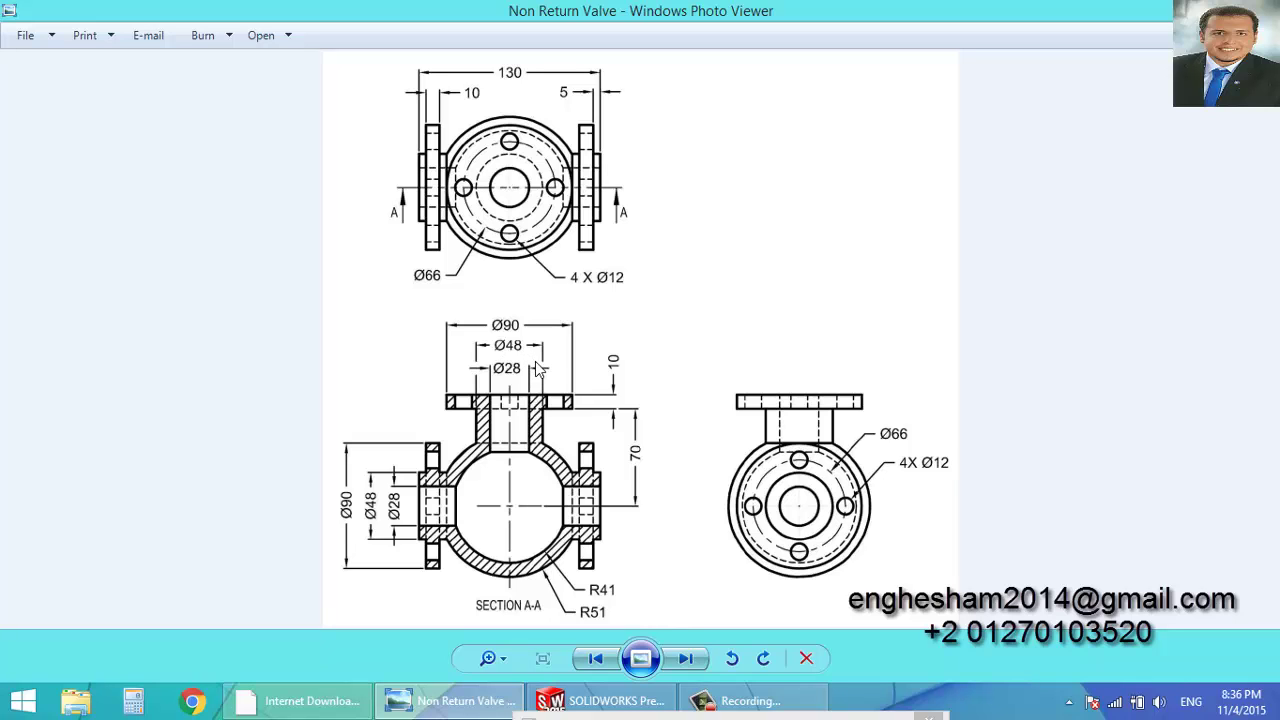
left_click(428, 703)
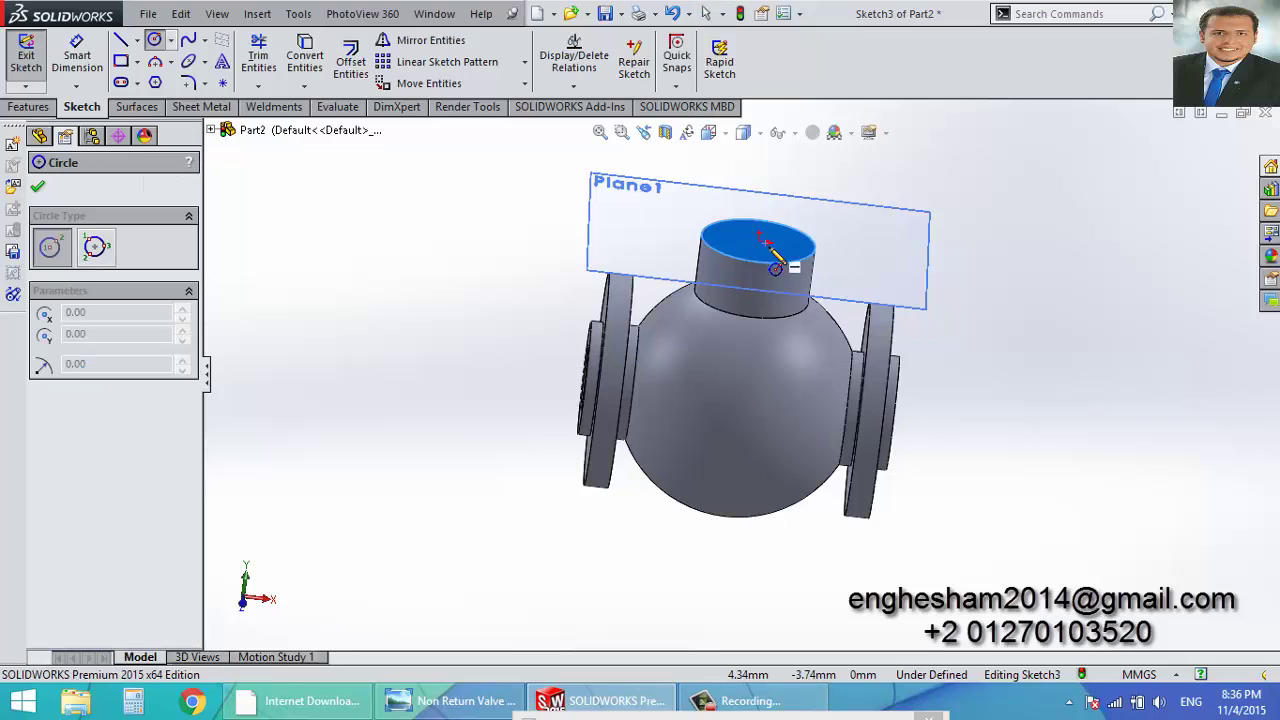
left_click(759, 241)
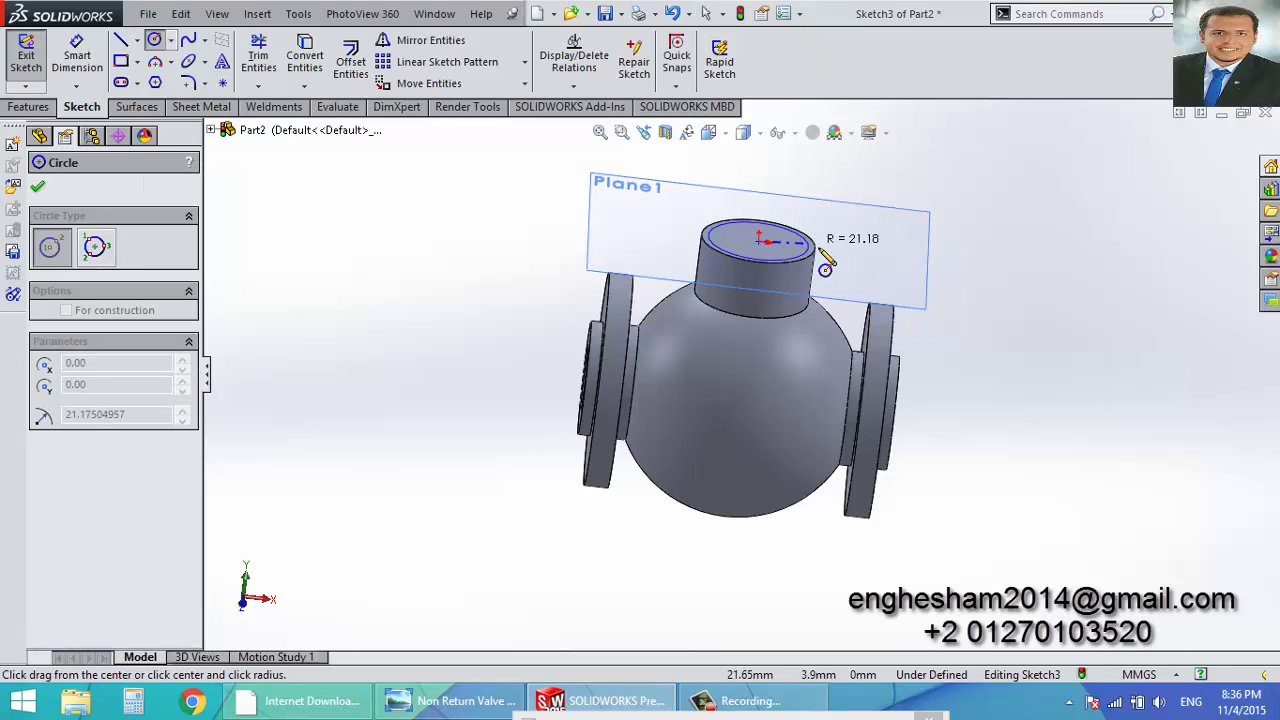
left_click(873, 255)
left_click(78, 55)
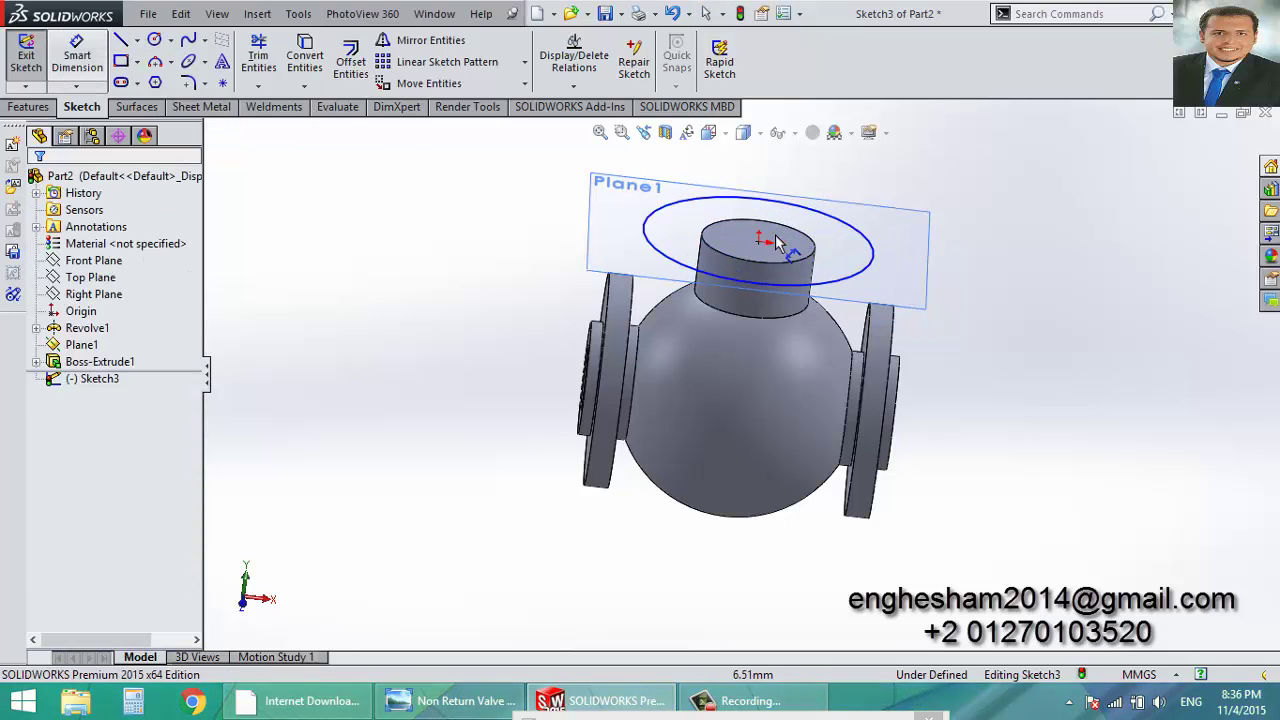
left_click(873, 265)
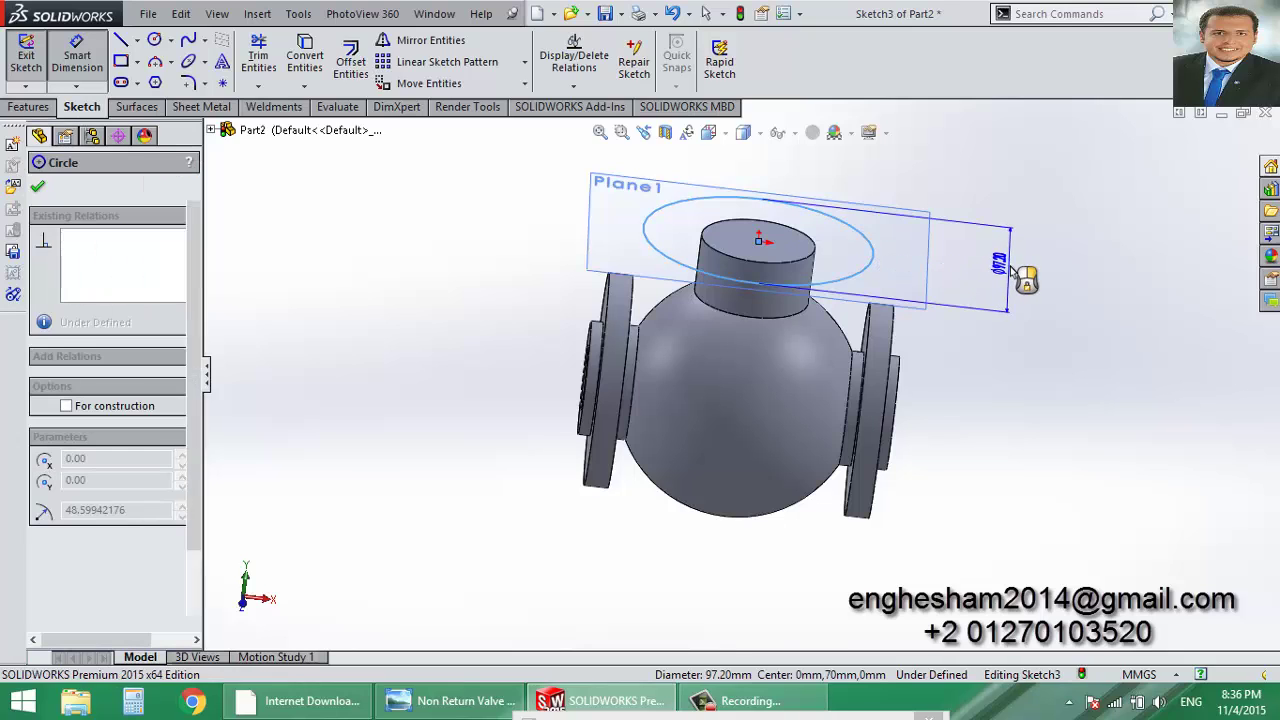
left_click(1012, 276)
type("90")
key("Return")
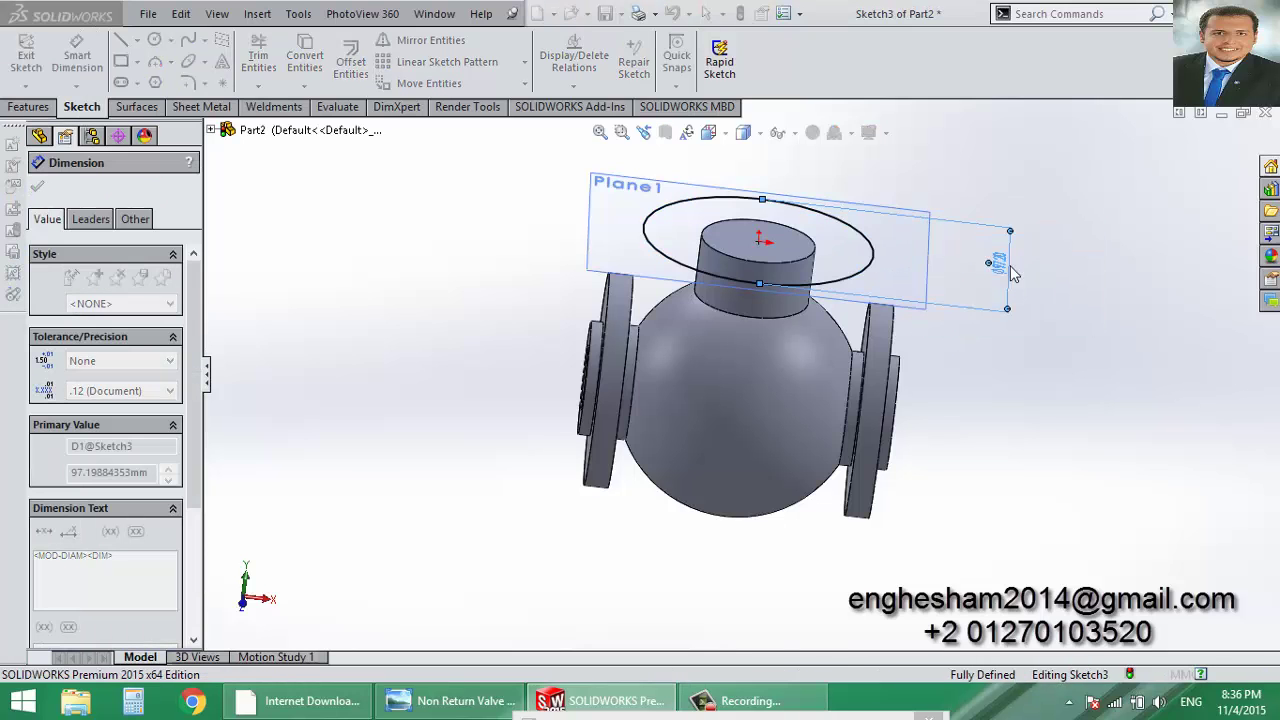
Extrude the 90 mm circle 10 mm blind to form the top flange disc.
left_click(28, 55)
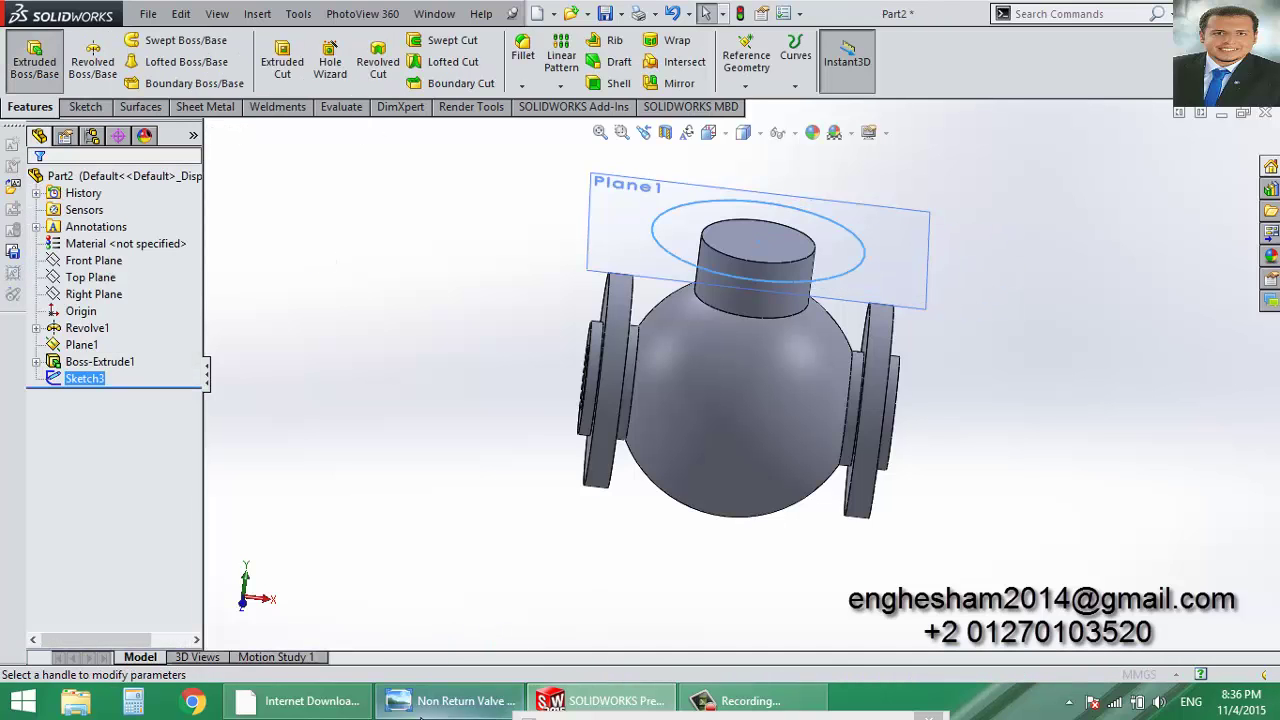
left_click(430, 704)
left_click(600, 701)
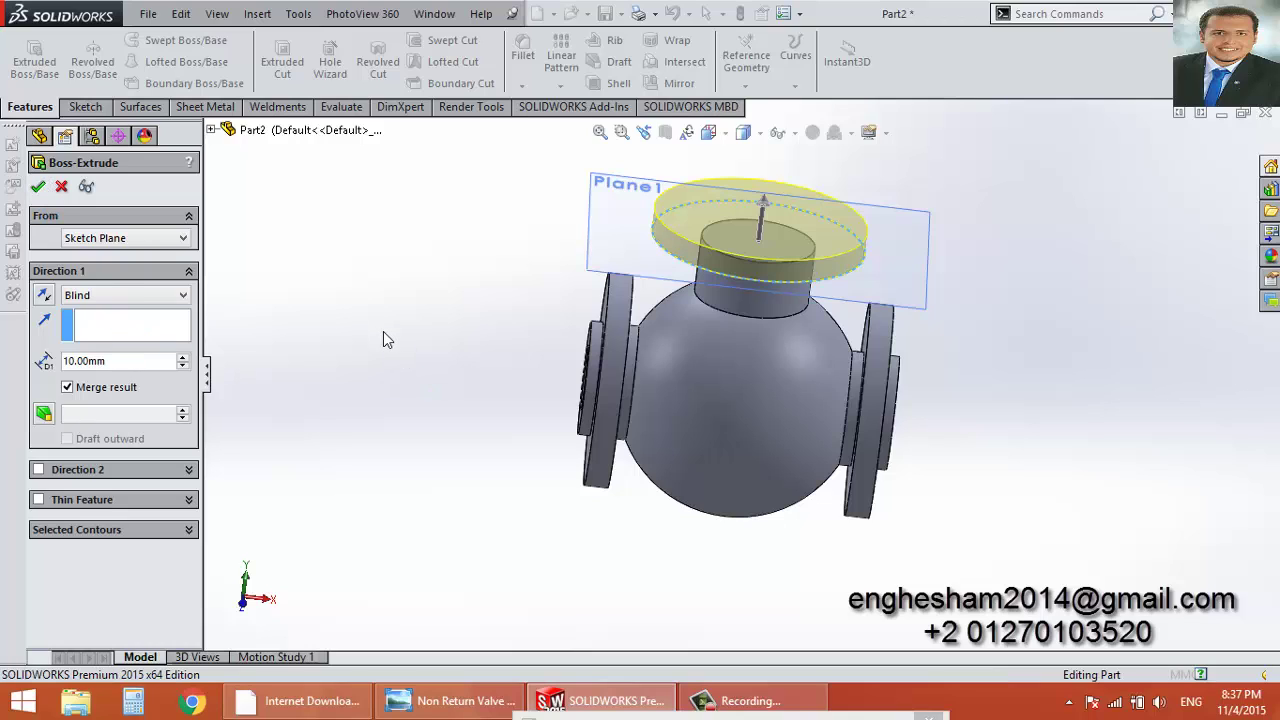
key("Return")
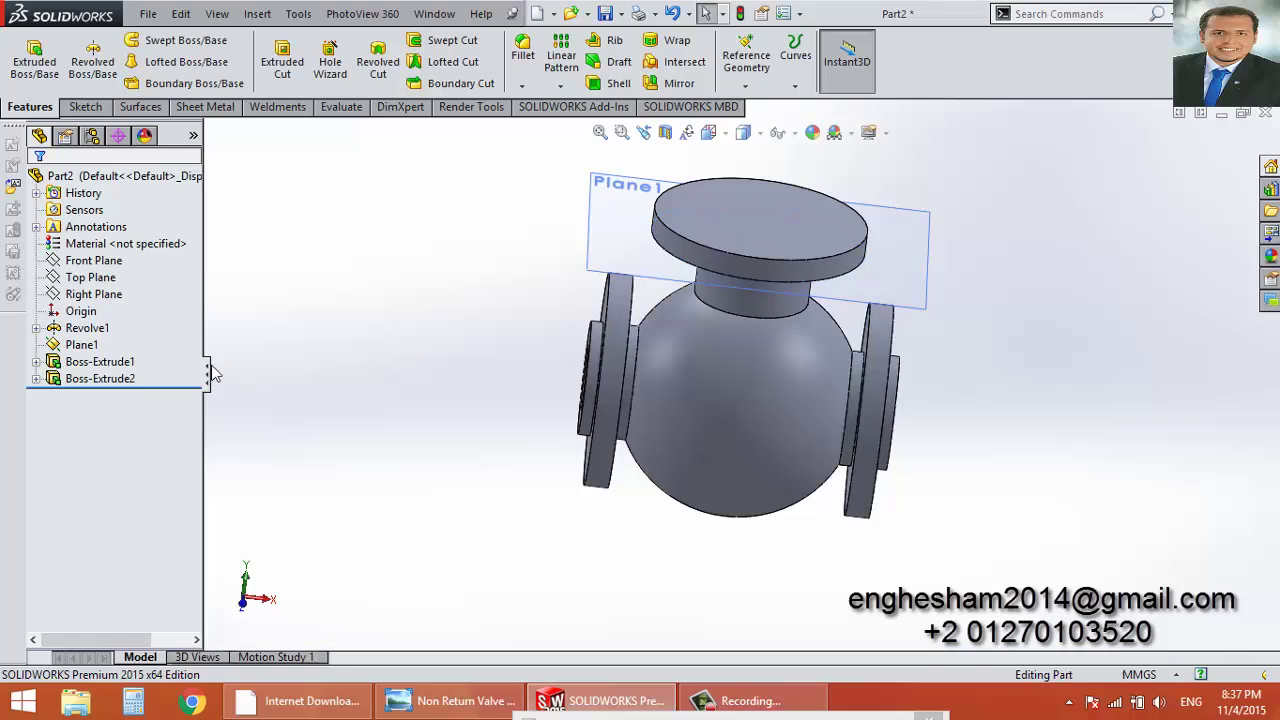
left_click(90, 346)
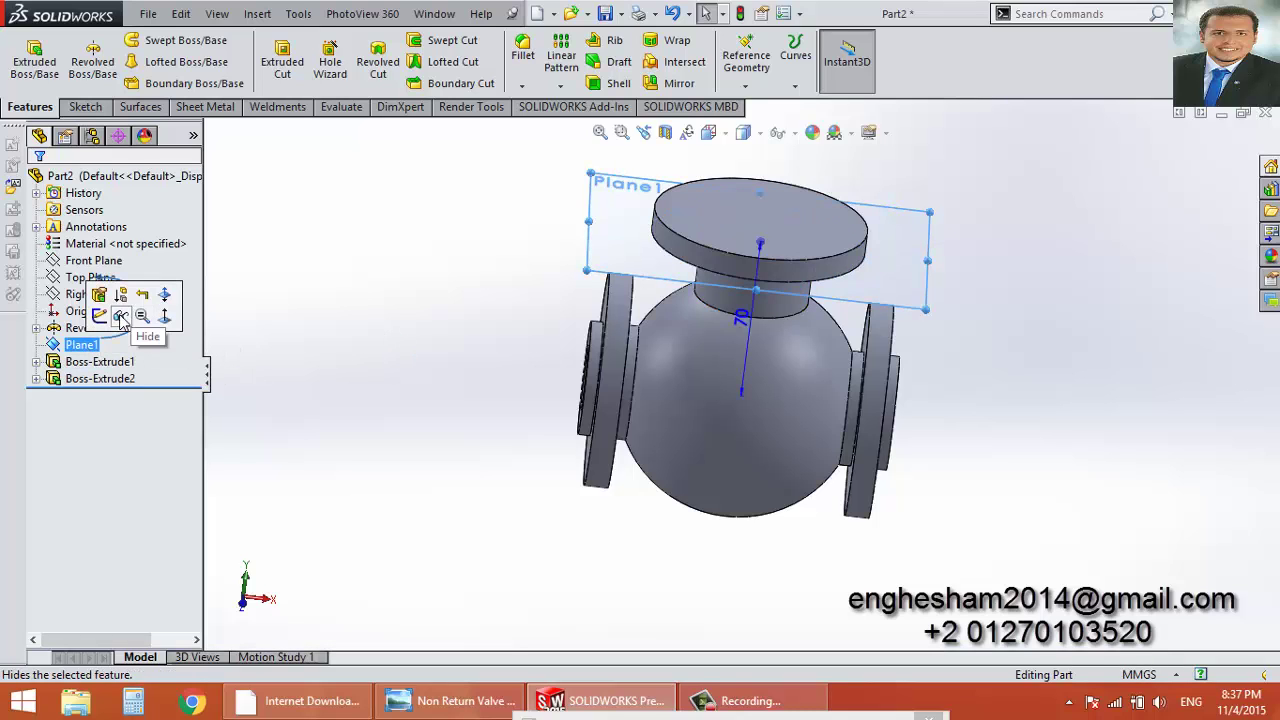
Hide Plane1 and orbit the valve to inspect the new top flange.
left_click(128, 318)
middle_click_drag(561, 308, 537, 353)
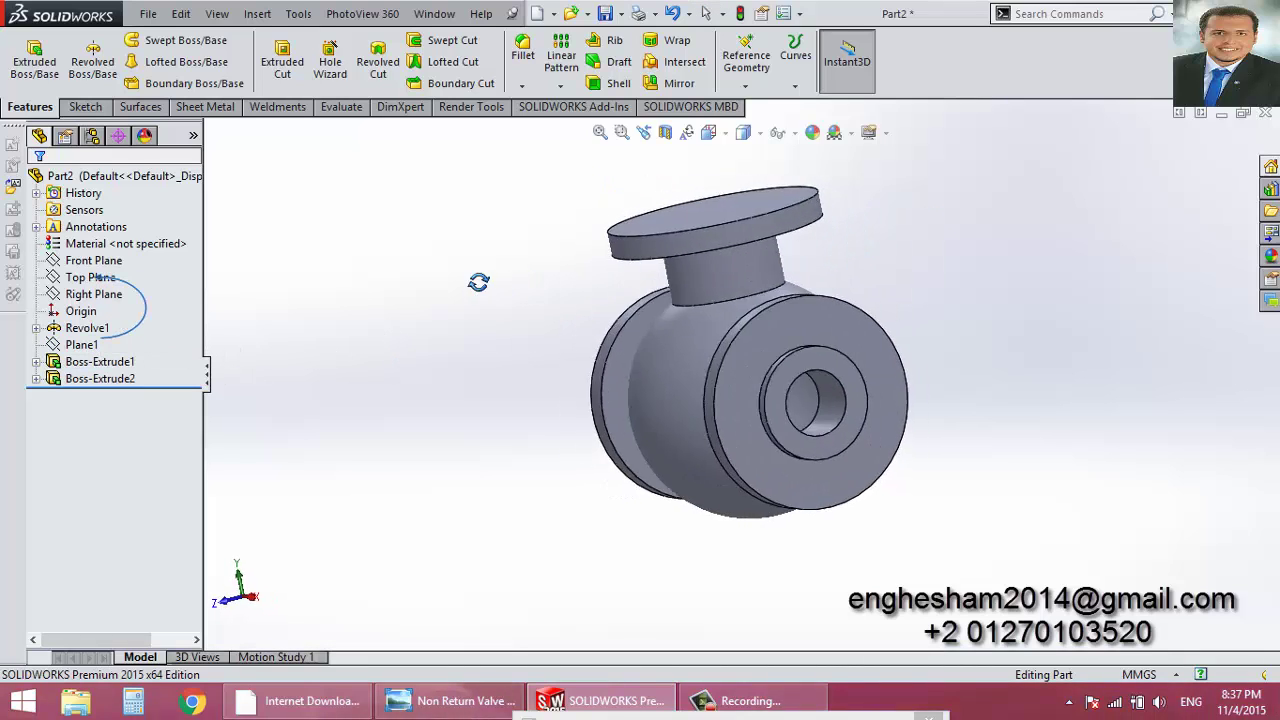
scroll(777, 263, "down", 2)
scroll(700, 345, "down", 1)
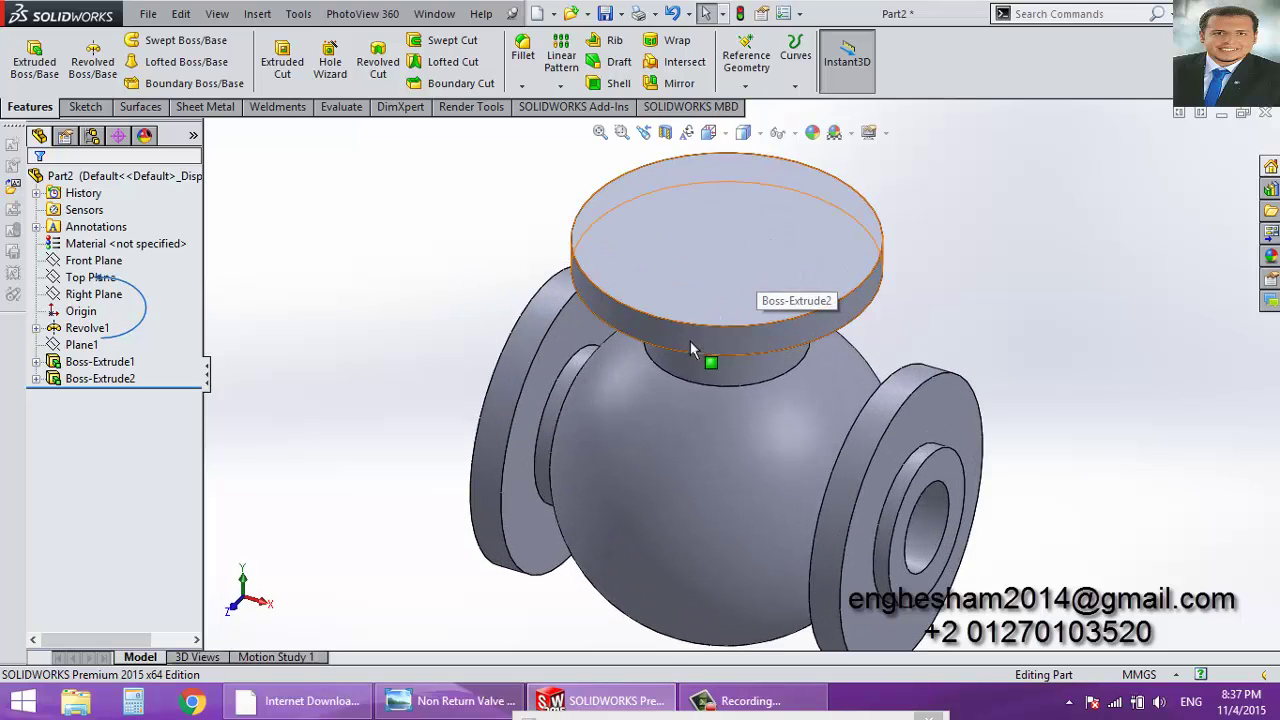
Sketch a 28 mm diameter circle centred on the flange top face and exit the sketch.
left_click(715, 281)
left_click(794, 227)
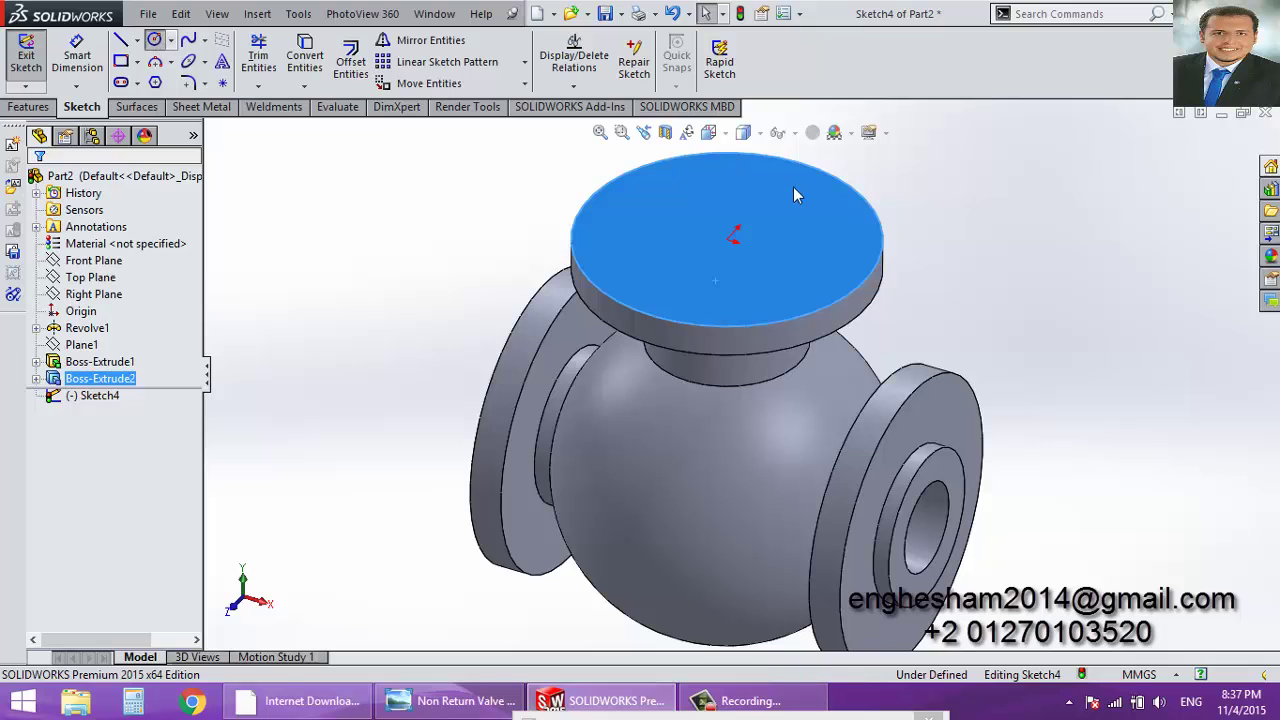
left_click(727, 239)
left_click(792, 245)
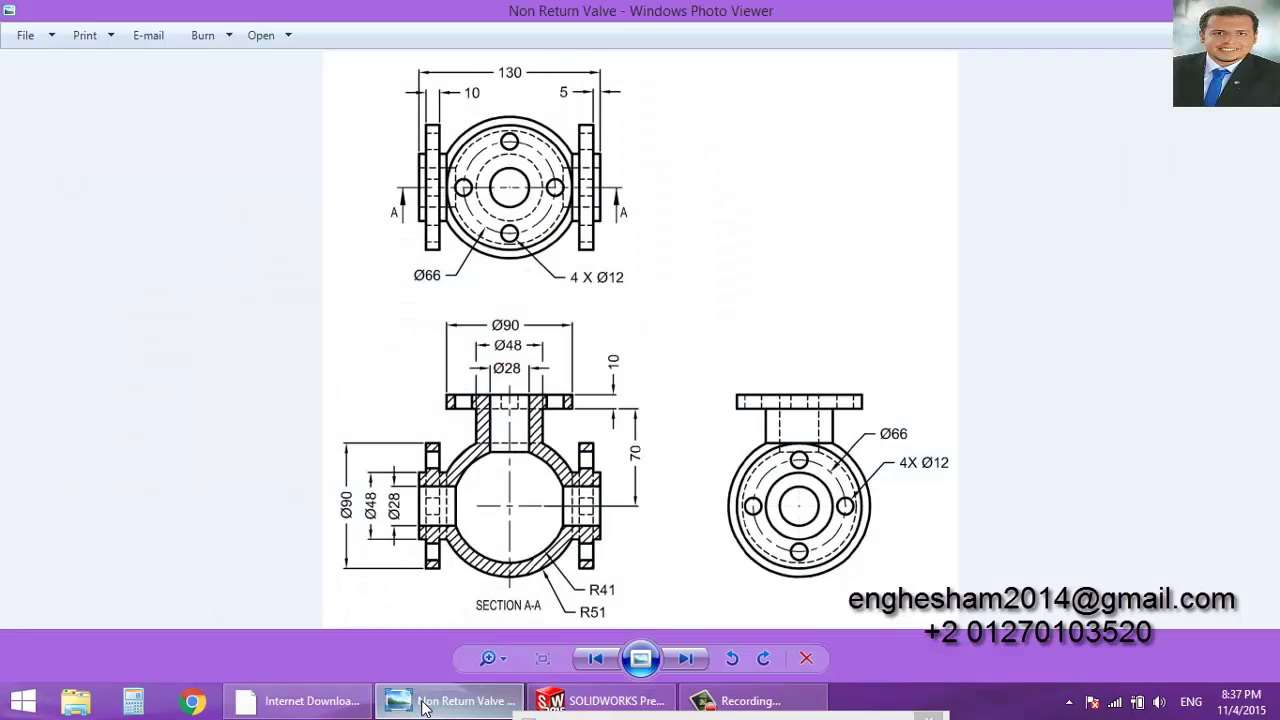
left_click(445, 700)
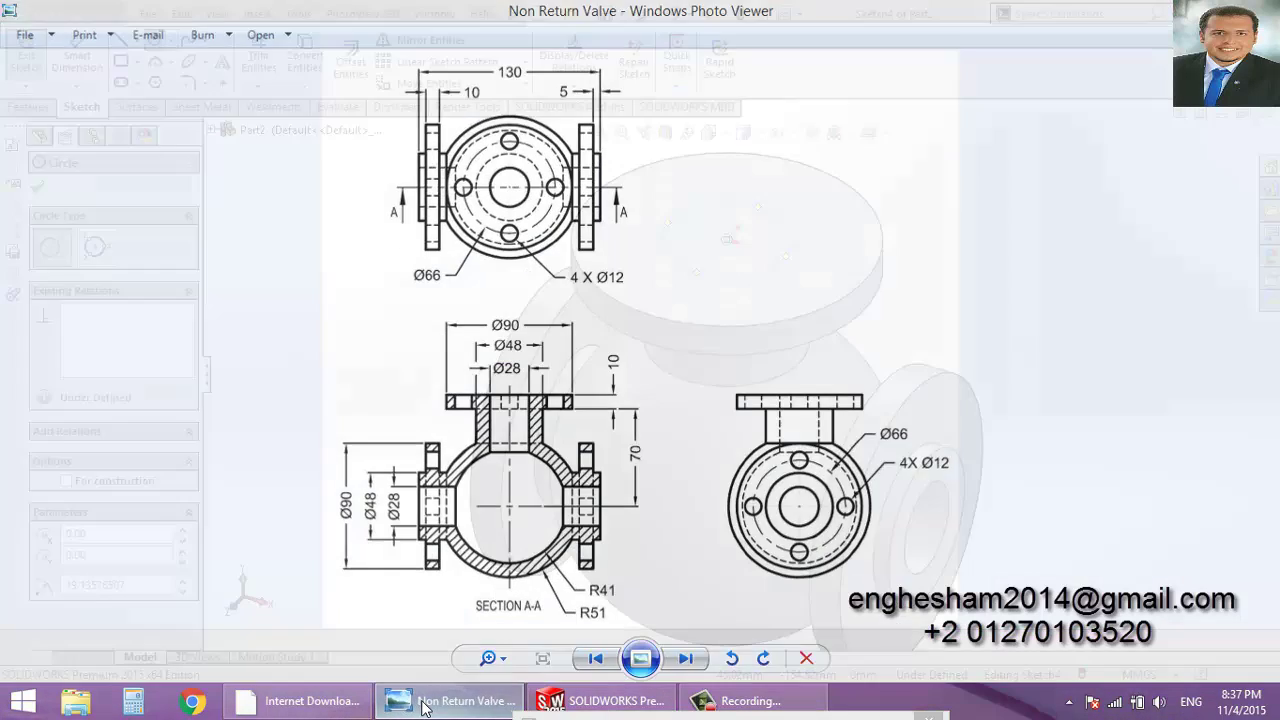
left_click(77, 55)
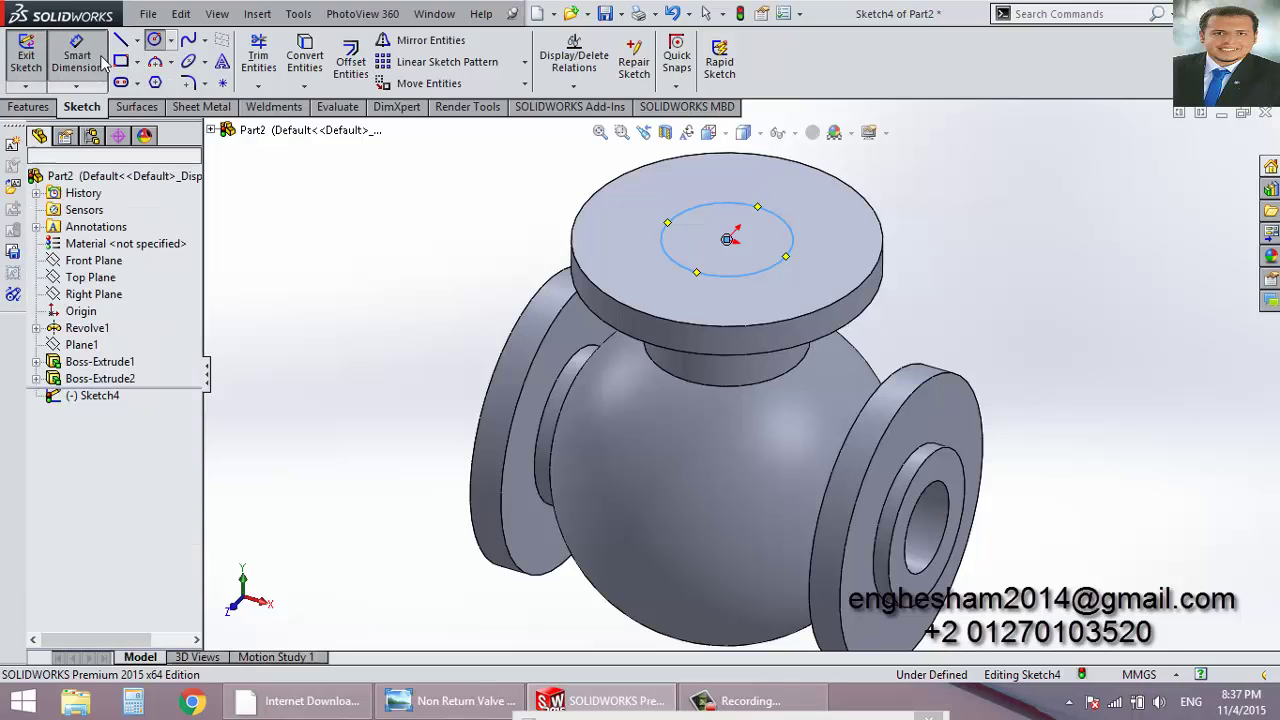
left_click(668, 258)
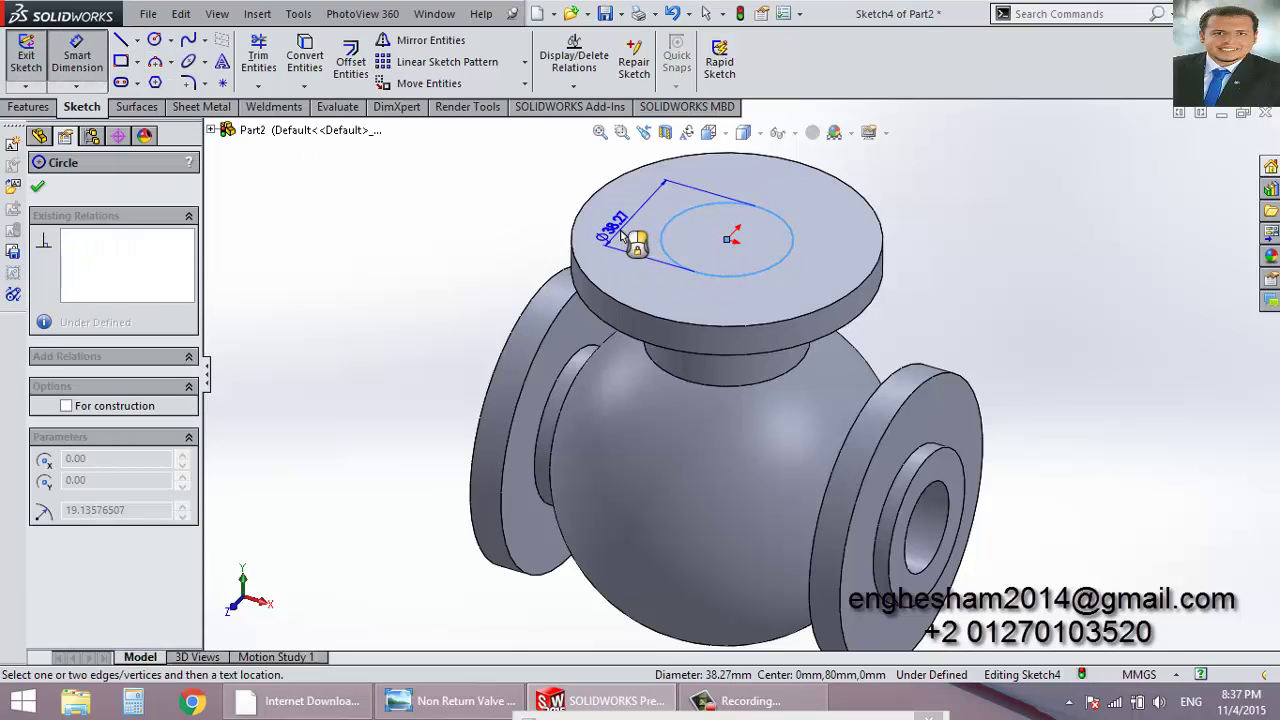
left_click(660, 185)
type("28")
key("Return")
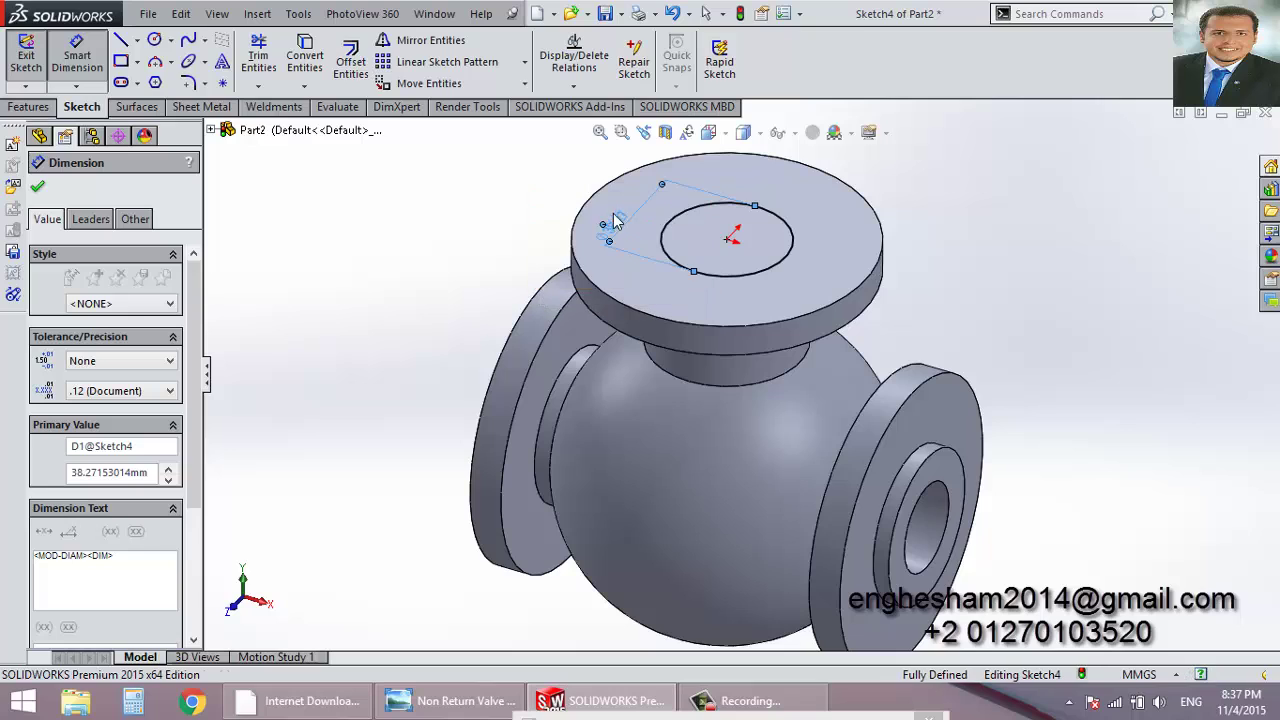
left_click(33, 60)
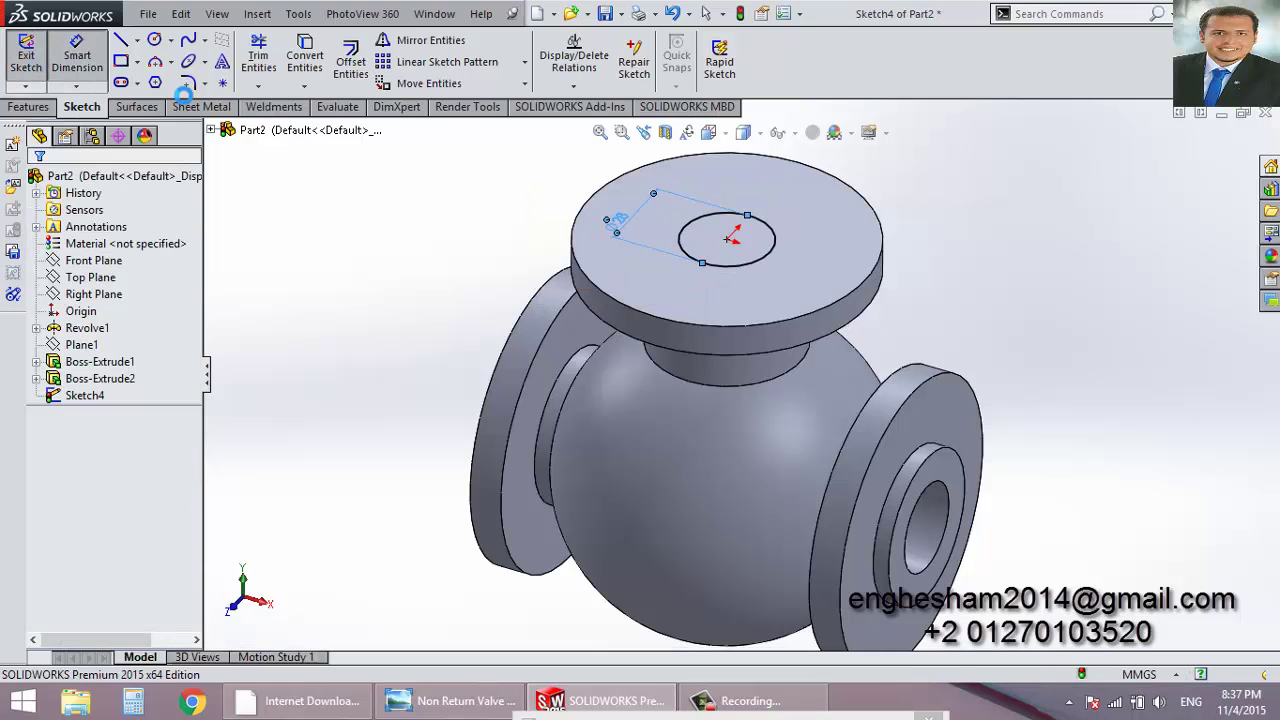
Cut the Sketch4 bore 70 mm blind down through the top flange and neck.
left_click(282, 62)
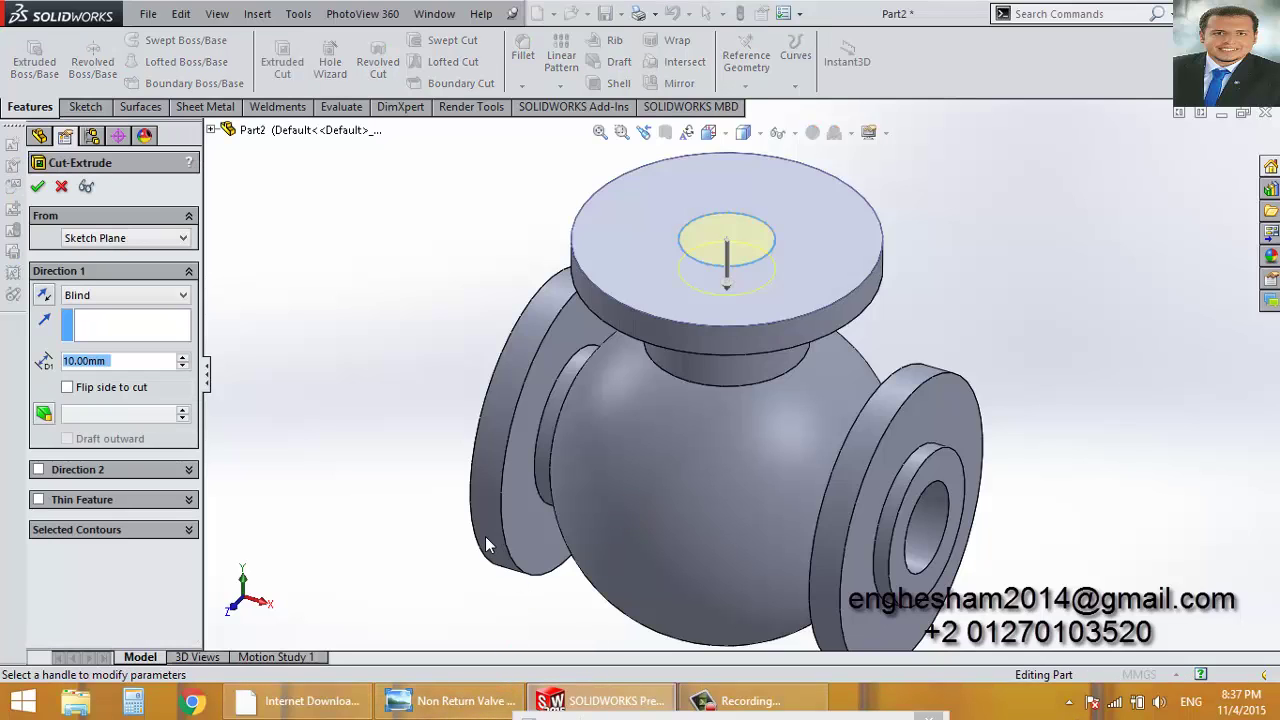
mouse_move(485, 536)
middle_mouse_down()
mouse_move(390, 453)
mouse_move(429, 480)
middle_mouse_up()
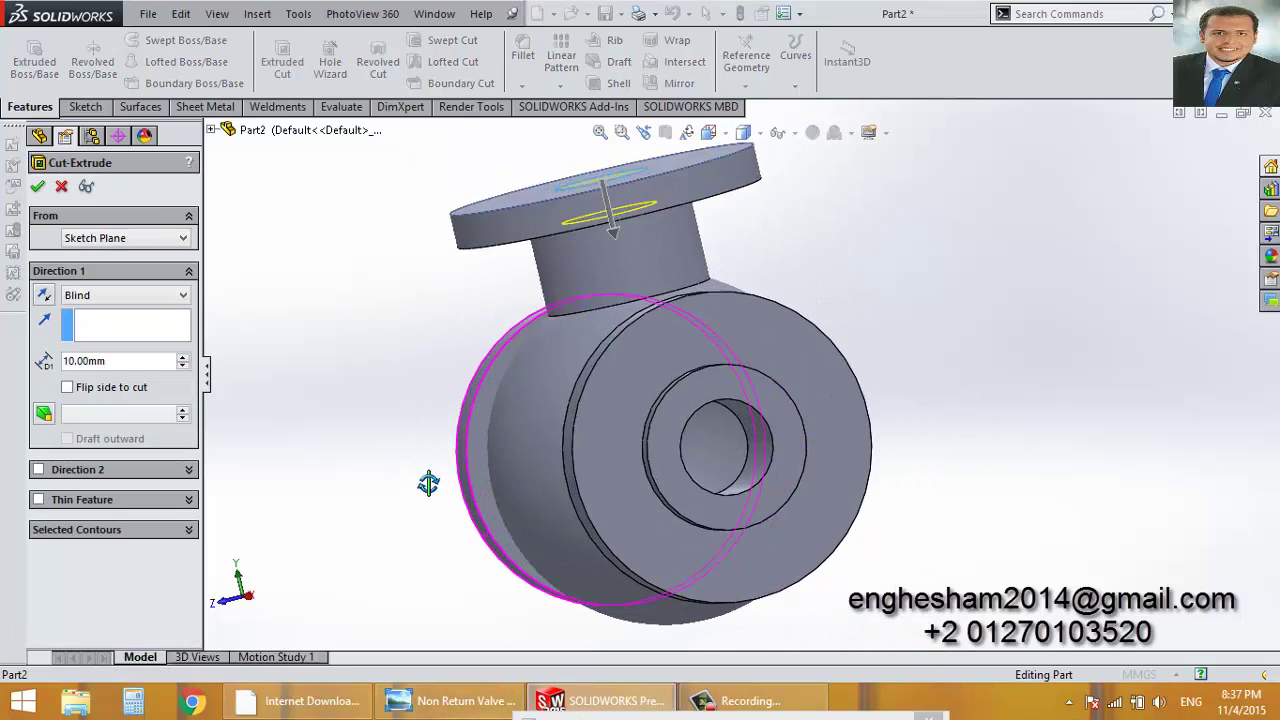
left_click(440, 704)
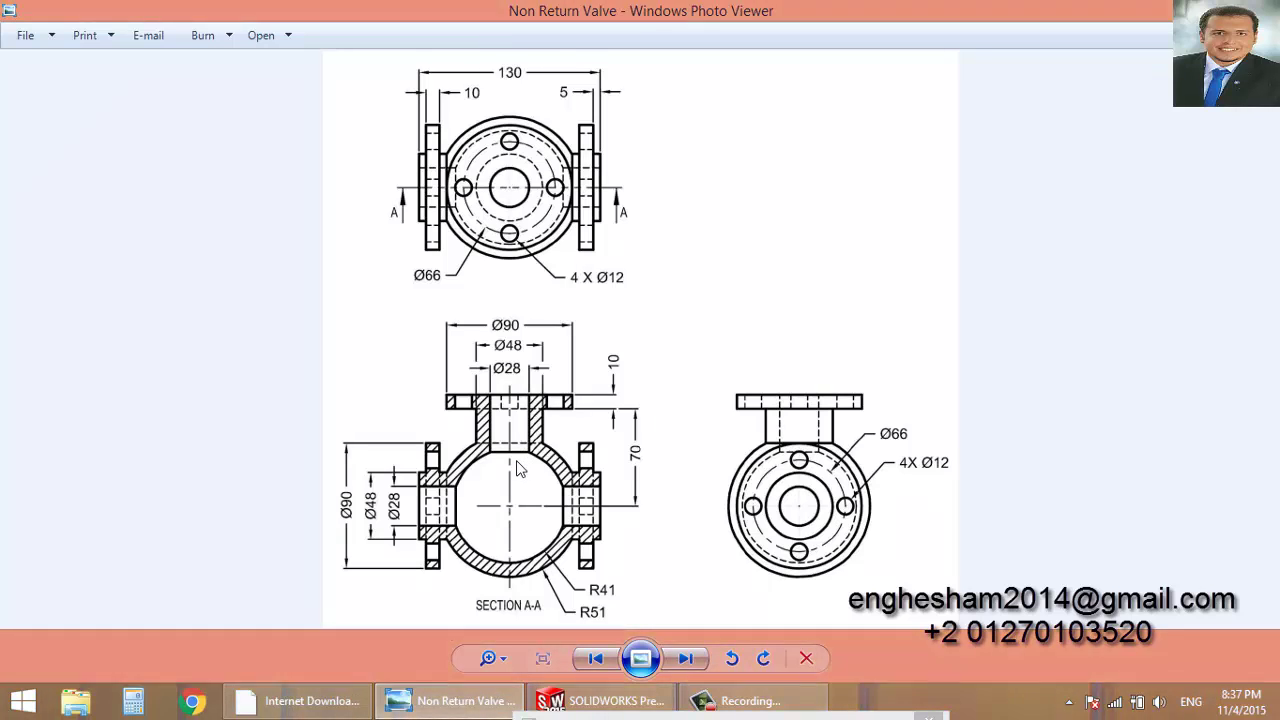
mouse_move(450, 700)
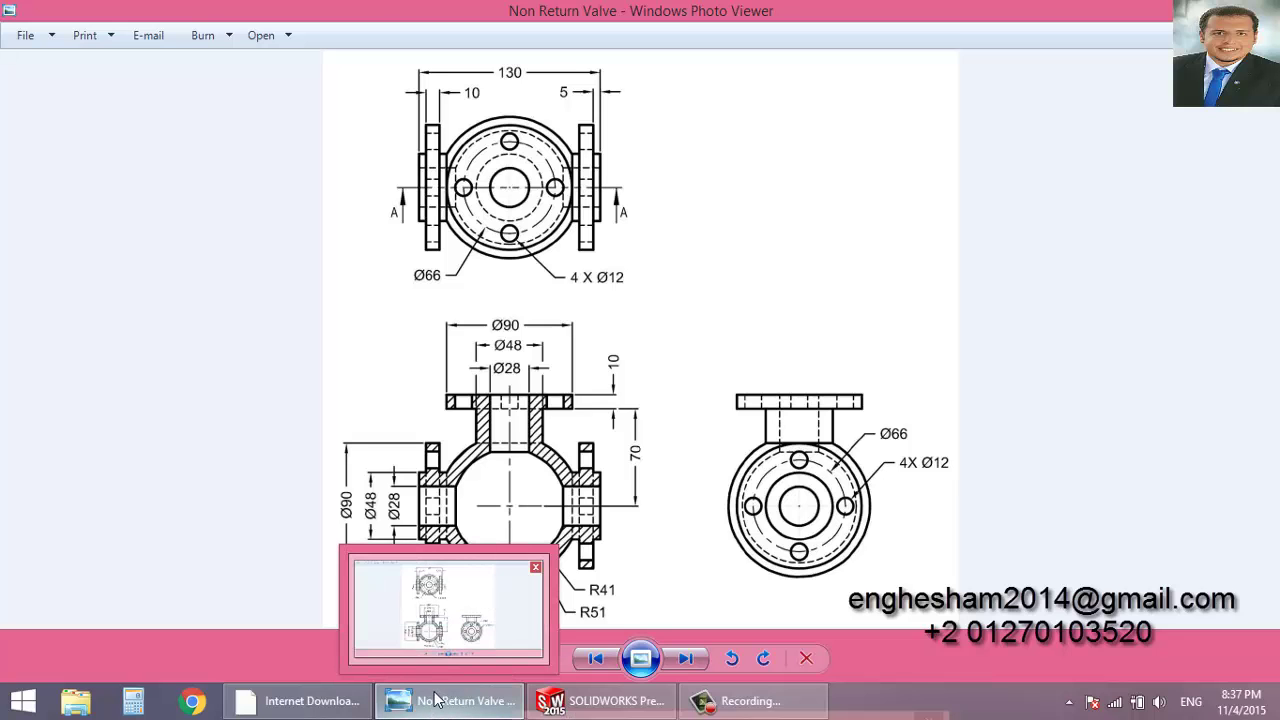
left_click(437, 700)
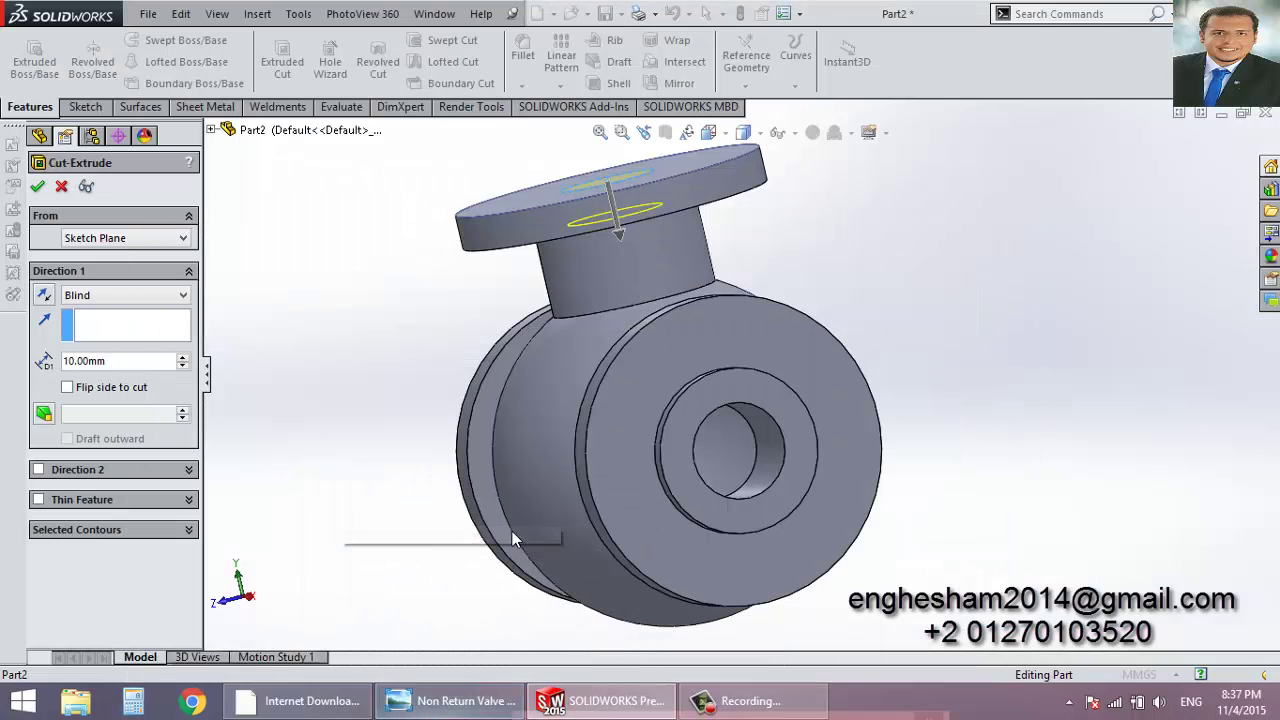
mouse_move(512, 531)
middle_mouse_down()
mouse_move(491, 437)
mouse_move(456, 490)
mouse_move(469, 466)
middle_mouse_up()
left_click(183, 357)
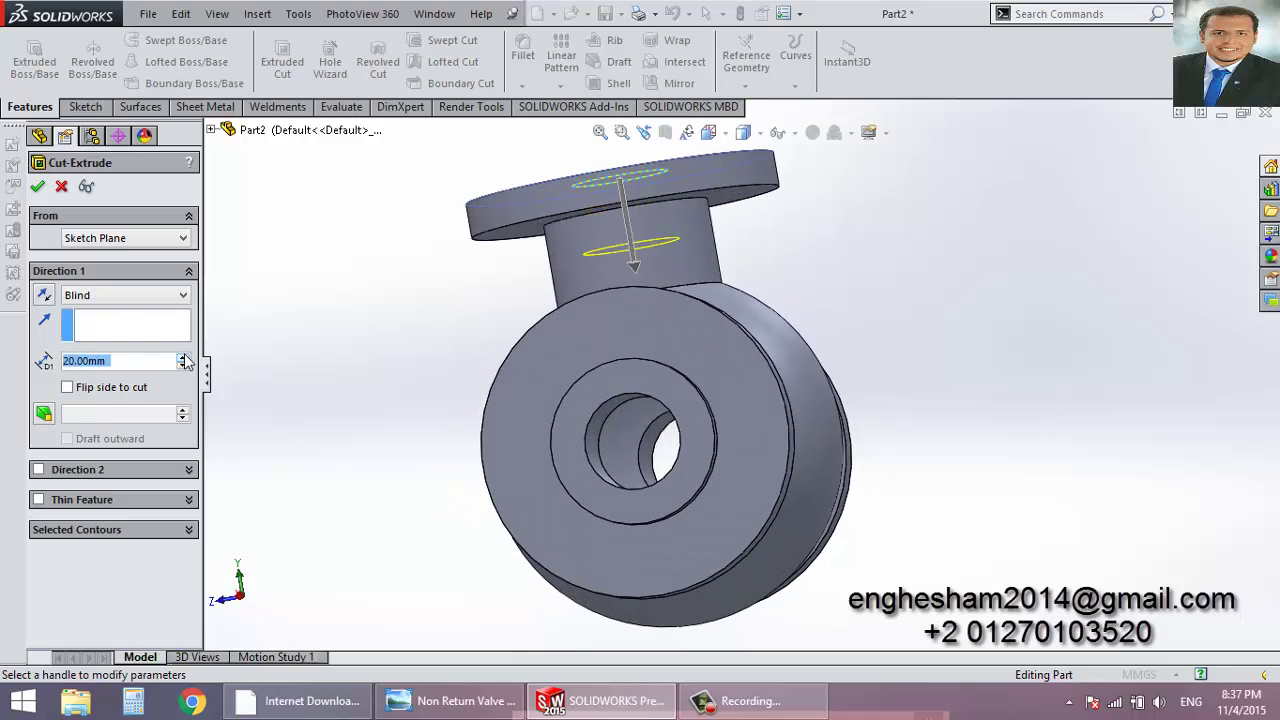
left_click(183, 357)
left_click(183, 357)
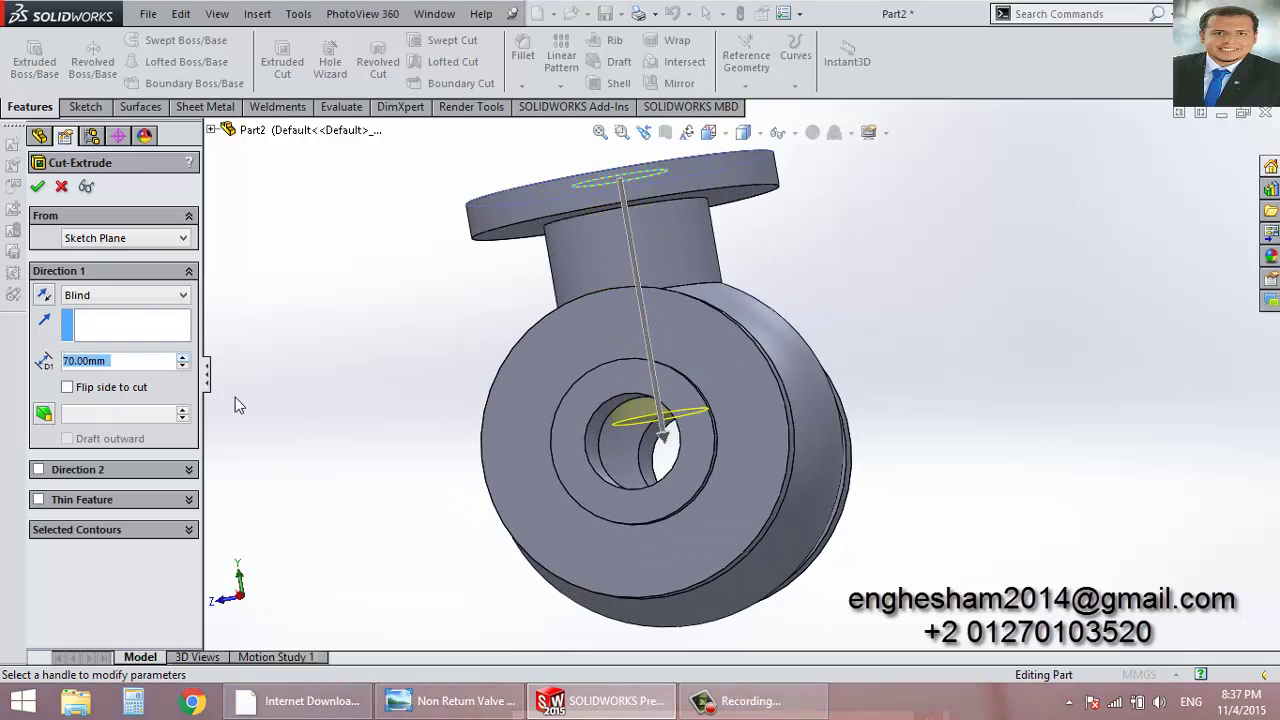
mouse_move(400, 440)
middle_mouse_down()
mouse_move(434, 449)
mouse_move(449, 417)
mouse_move(438, 436)
middle_mouse_up()
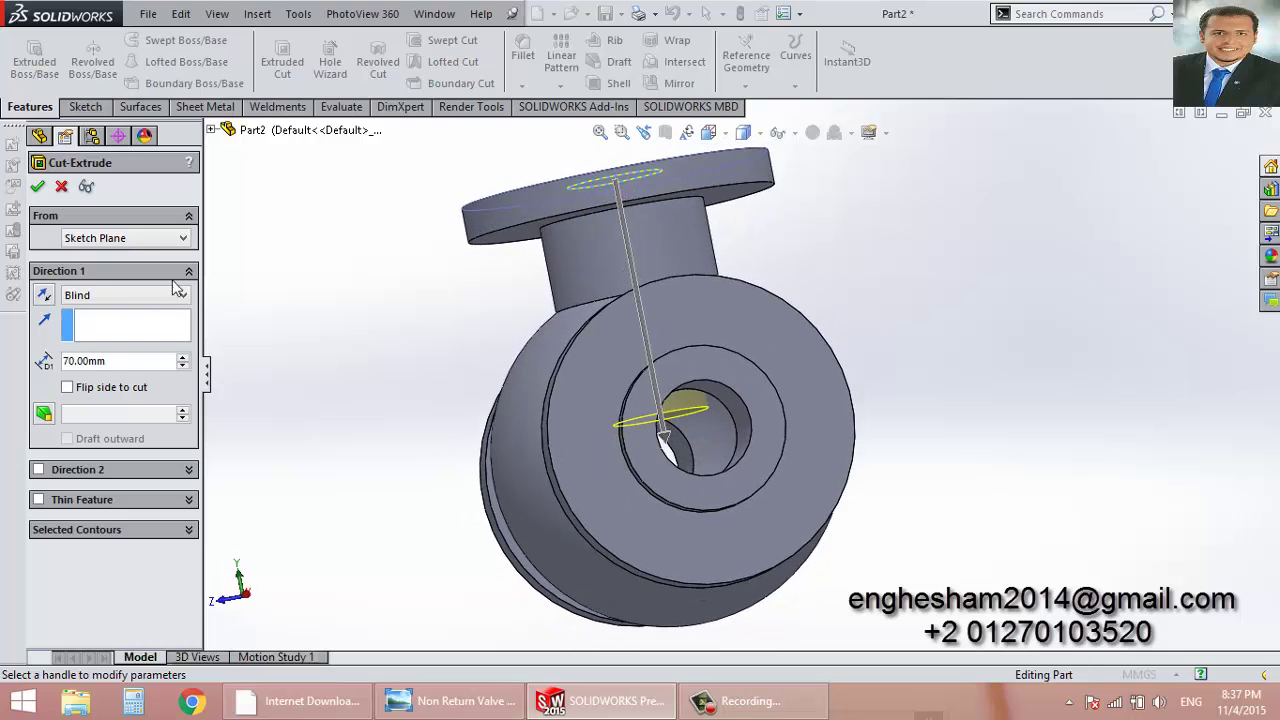
left_click(38, 187)
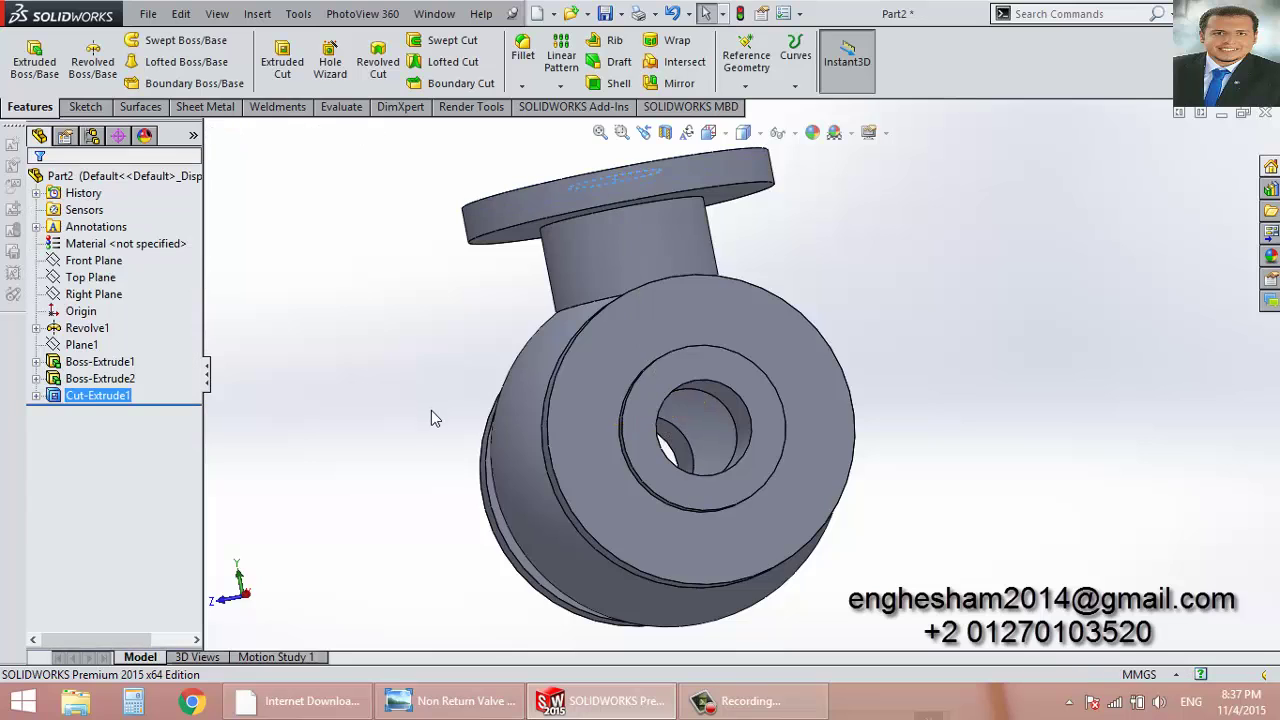
mouse_move(431, 410)
middle_mouse_down()
mouse_move(573, 419)
mouse_move(510, 417)
middle_mouse_up()
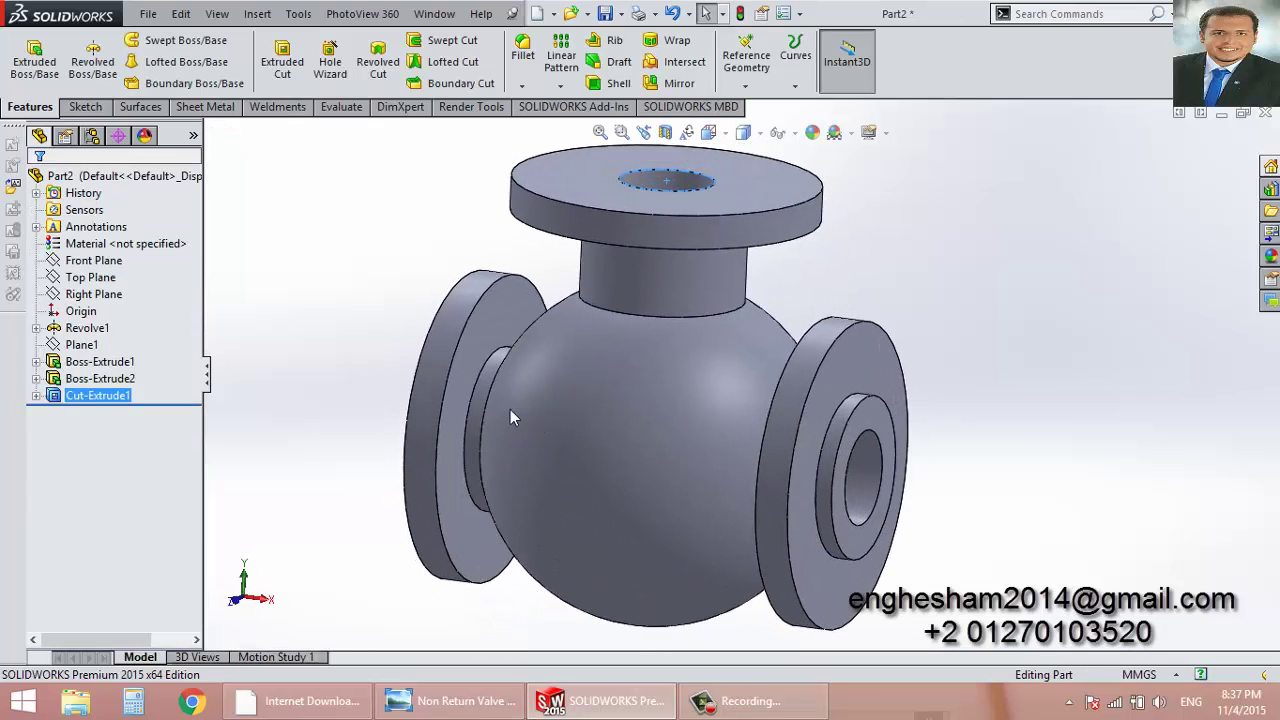
left_click(743, 132)
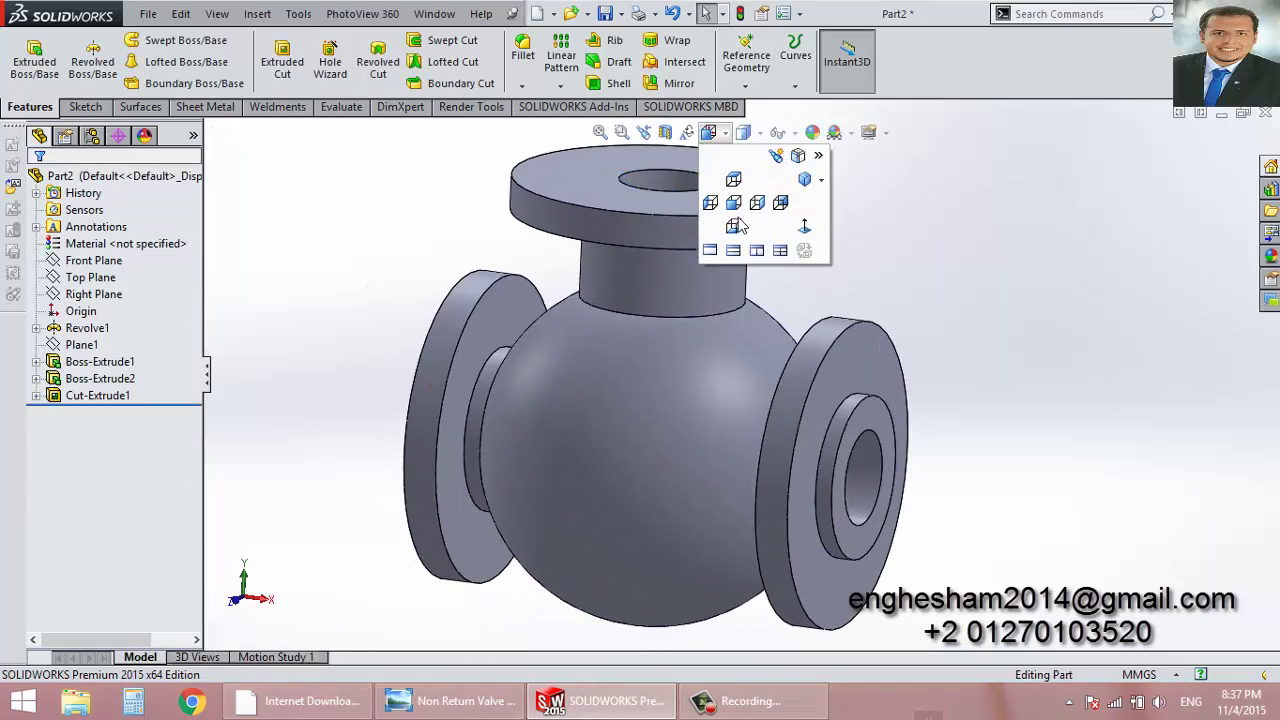
left_click(743, 132)
Show hidden lines dashed, turn the valve to a straight front view, then try plain wireframe.
left_click(746, 226)
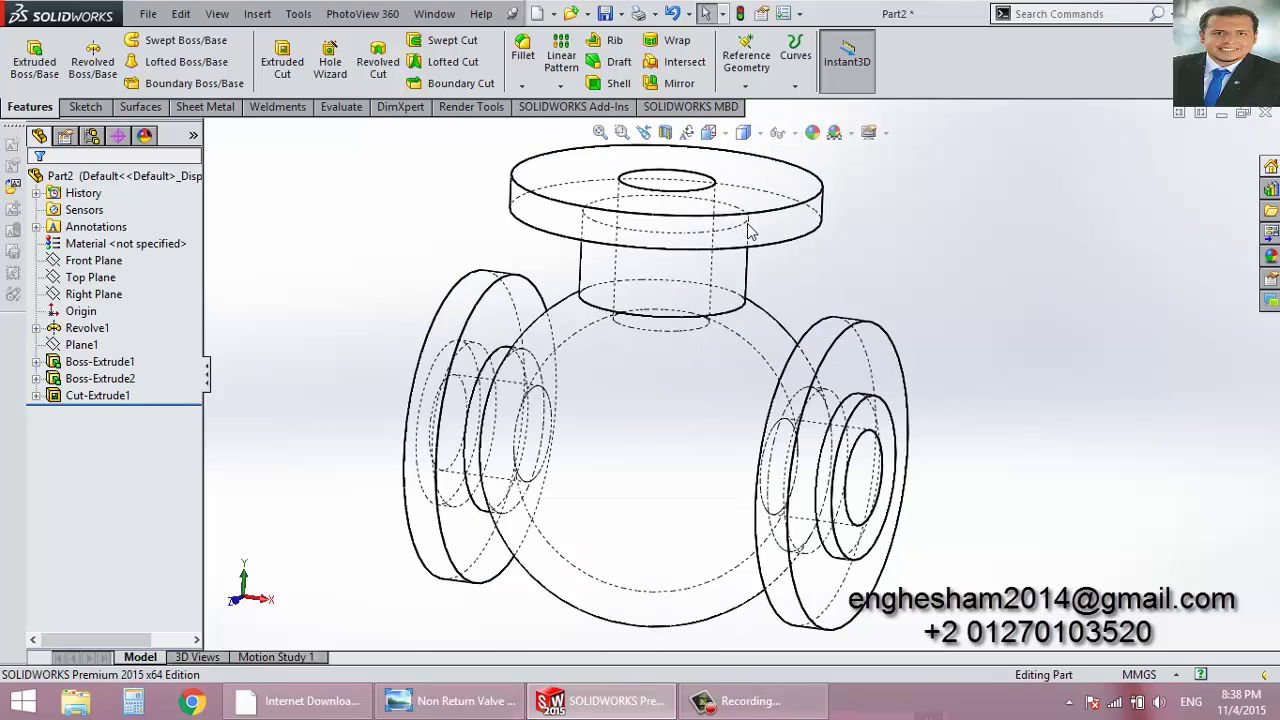
mouse_move(726, 398)
middle_mouse_down()
mouse_move(767, 364)
mouse_move(770, 340)
middle_mouse_up()
left_click(743, 132)
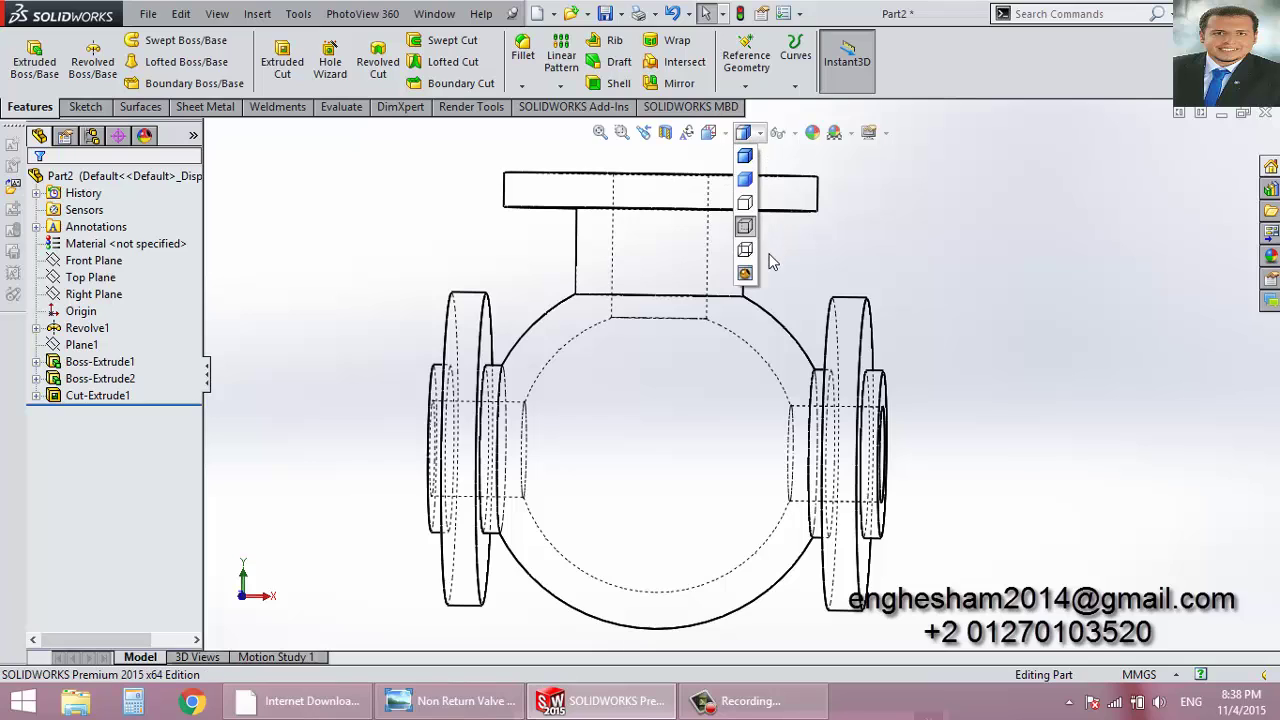
left_click(746, 252)
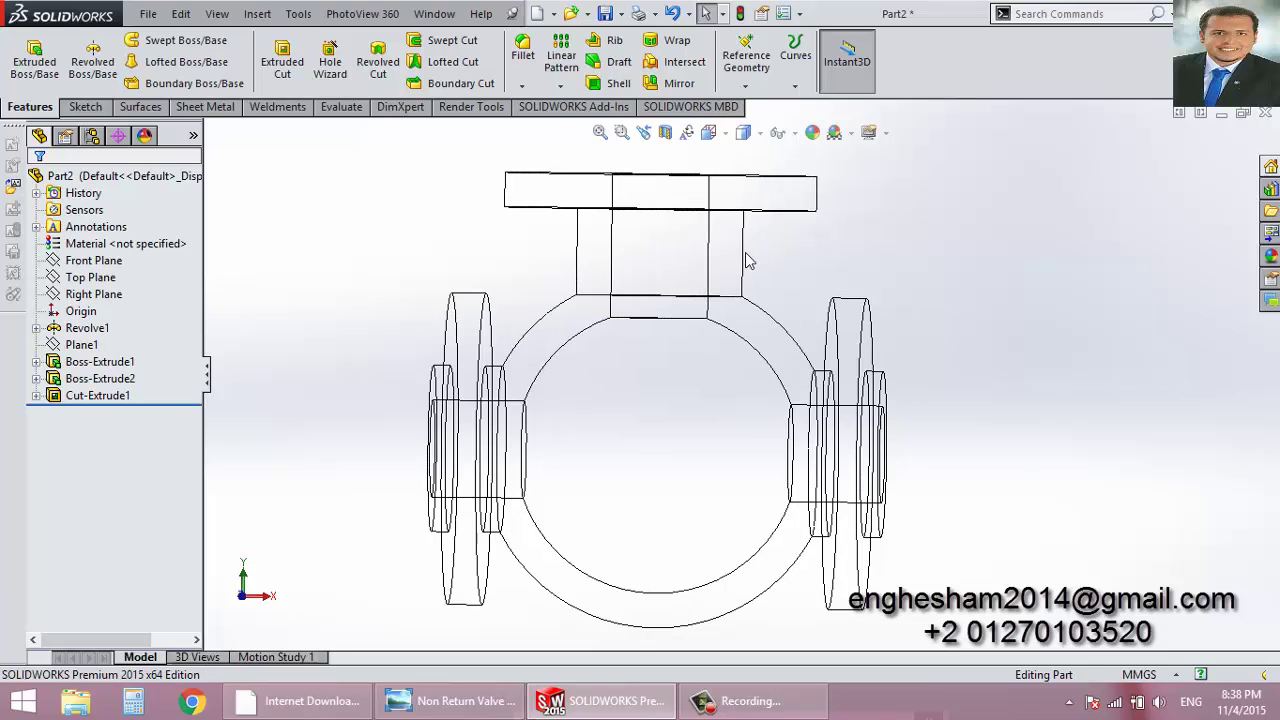
Return to Shaded With Edges display and compare the model with the Non Return Valve drawing.
left_click(743, 132)
left_click(746, 155)
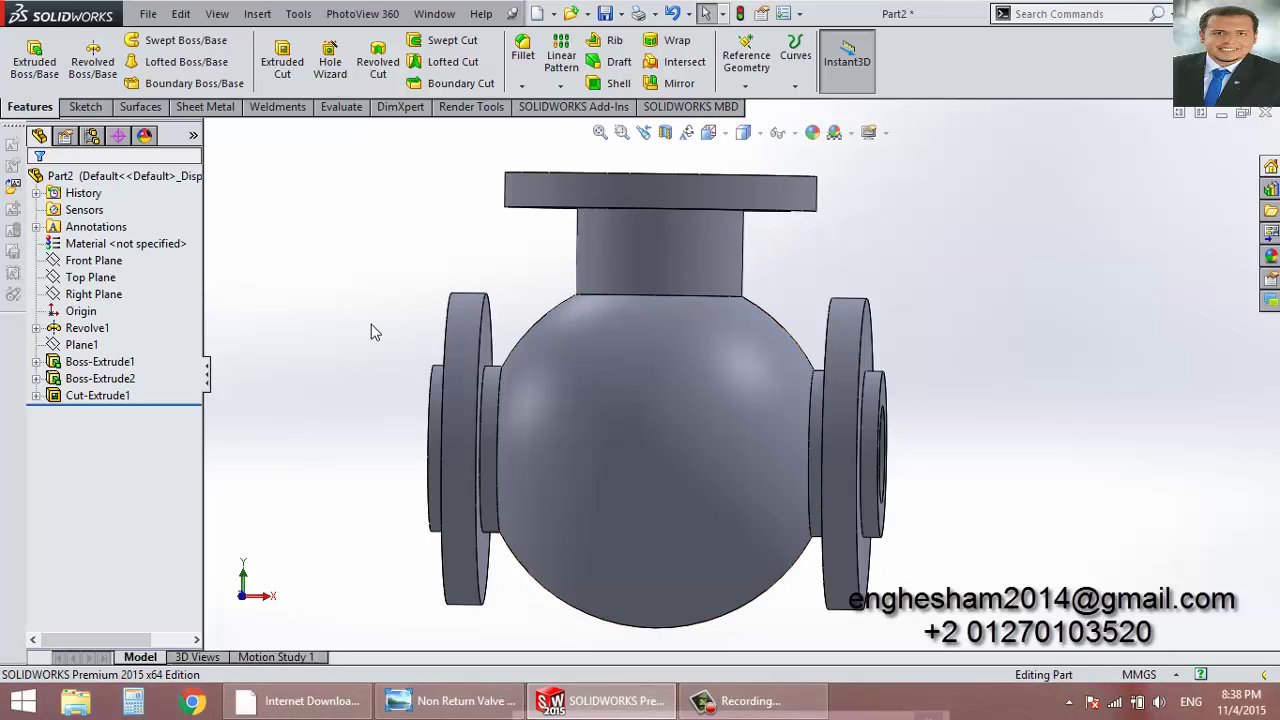
left_click(452, 697)
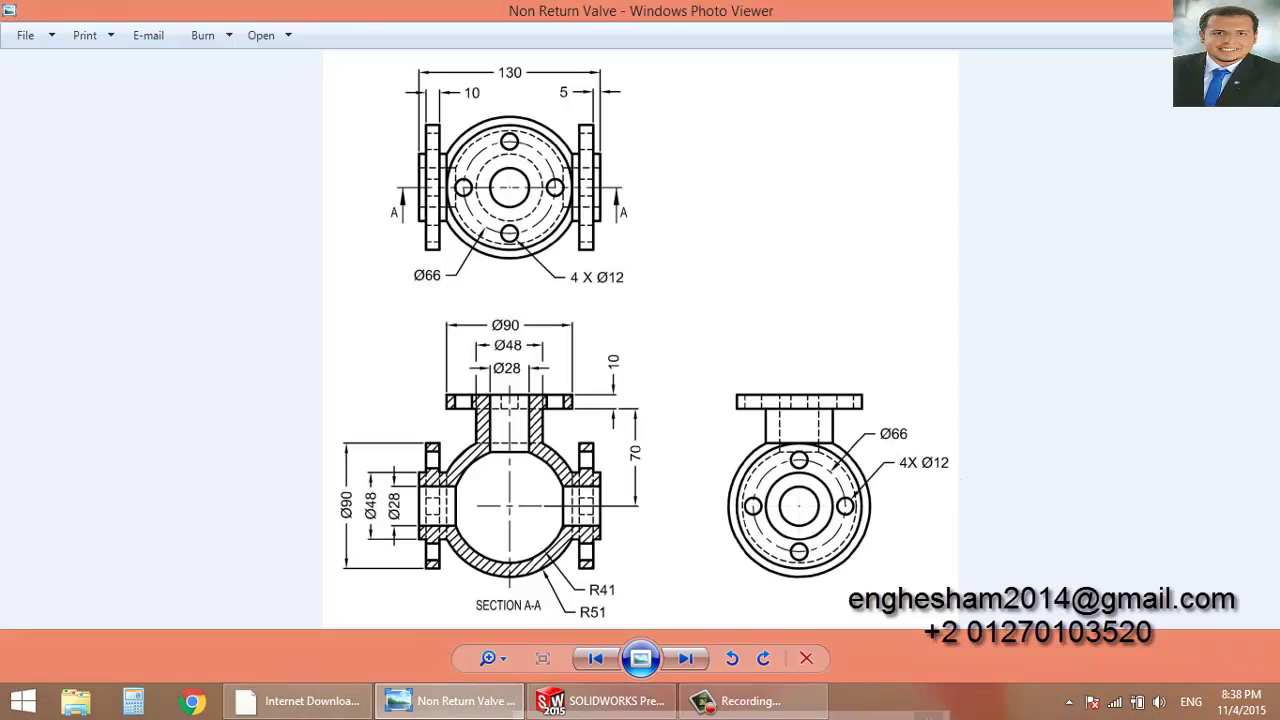
left_click(600, 700)
Start a sketch on the top flange face with a Ø66 circle centred on the bore.
middle_click_drag(929, 214, 598, 320)
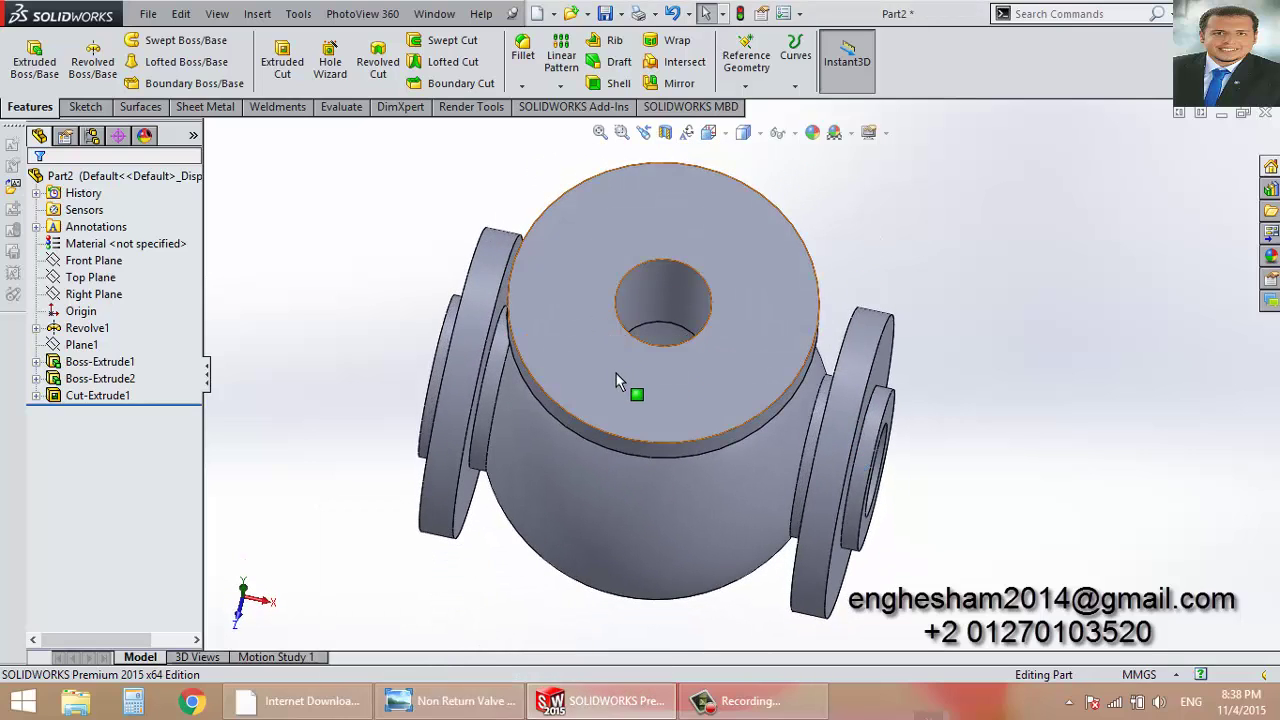
left_click(616, 375)
left_click(695, 322)
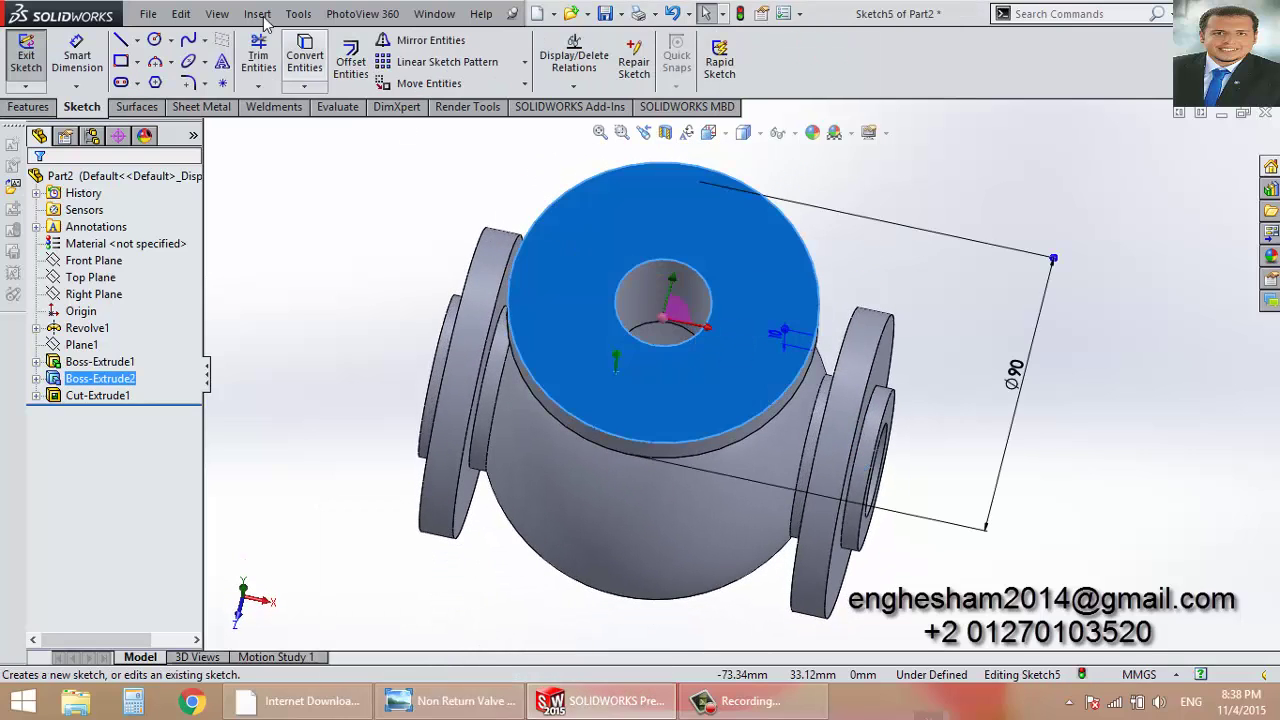
left_click(155, 44)
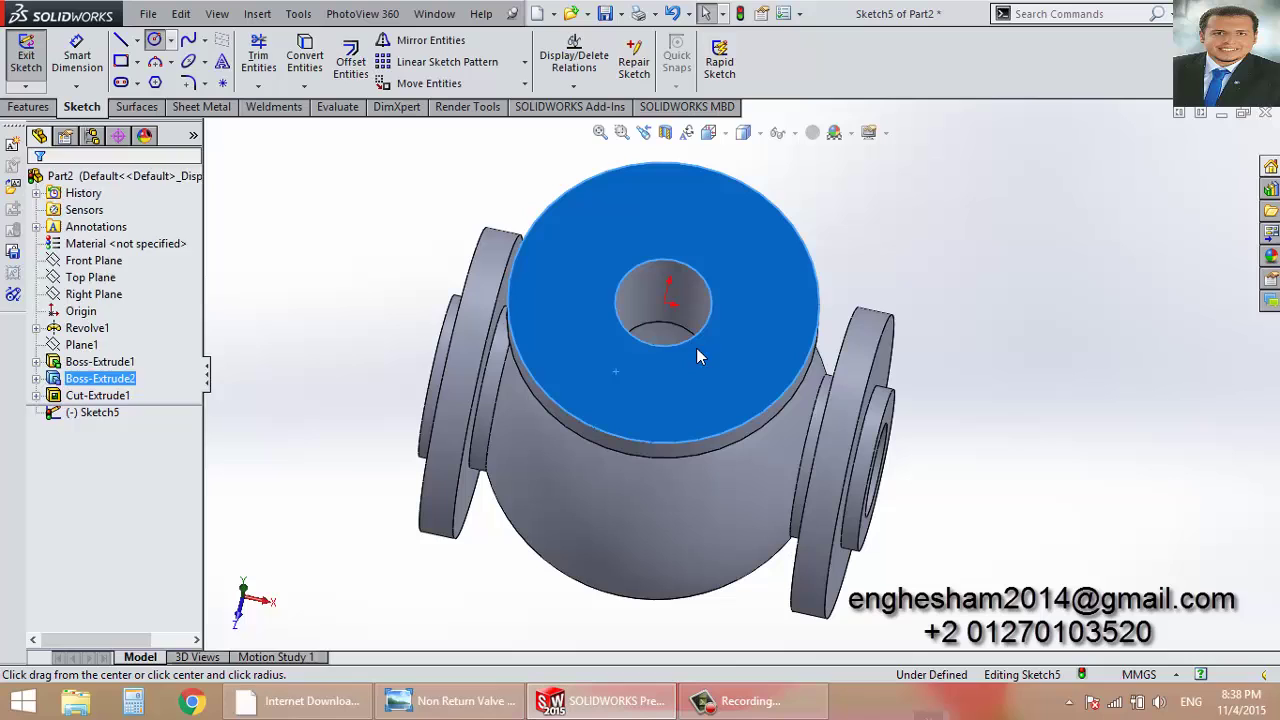
left_click(664, 302)
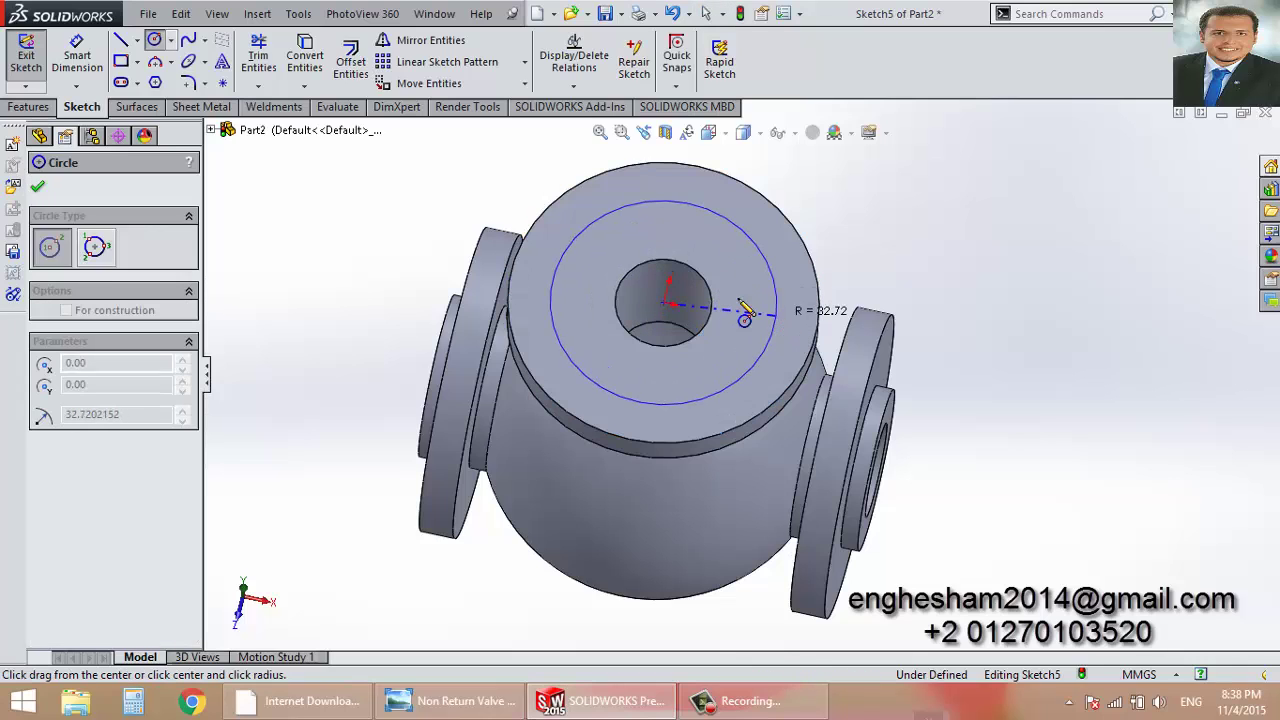
left_click(740, 314)
key("Escape")
key("d")
left_click(766, 256)
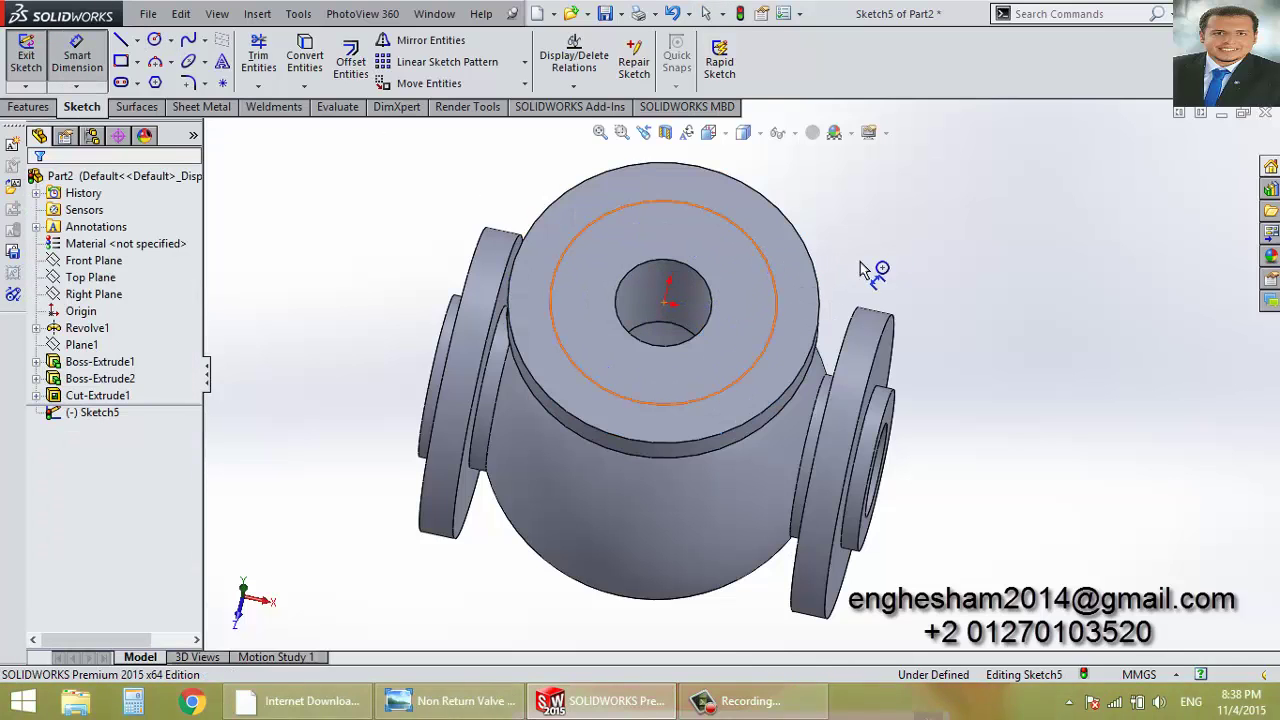
left_click(905, 252)
type("66")
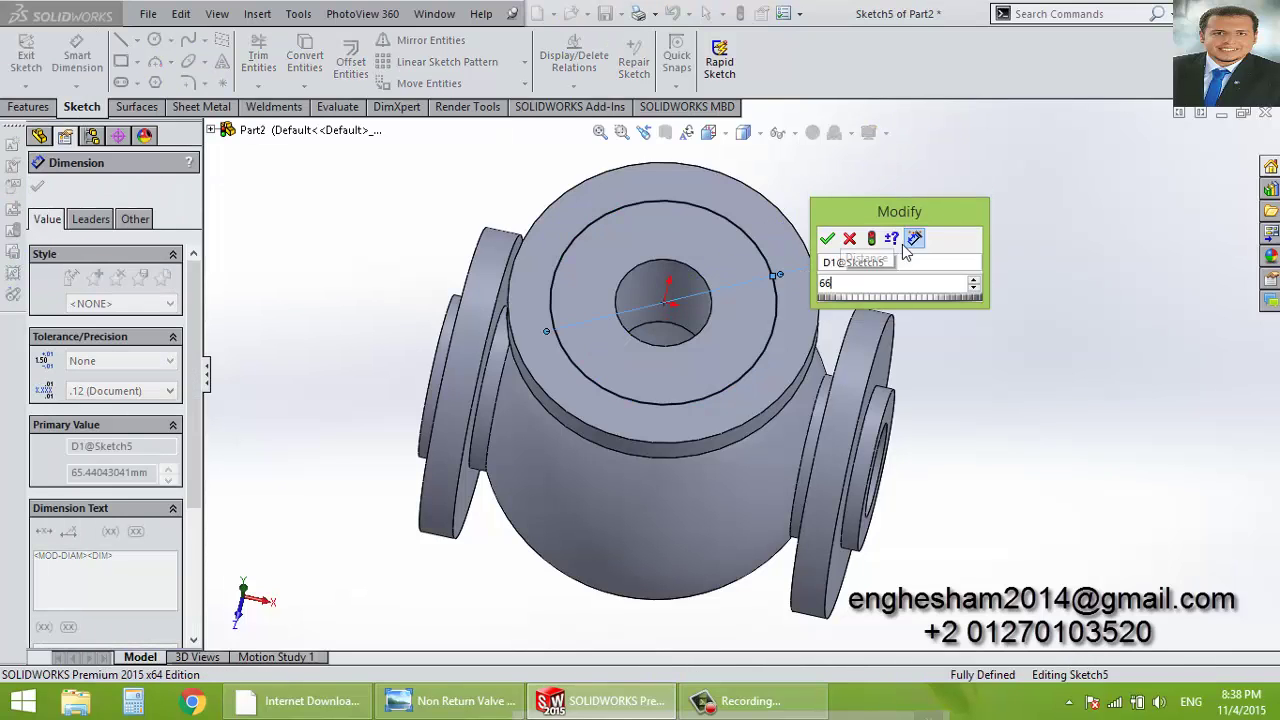
key("Return")
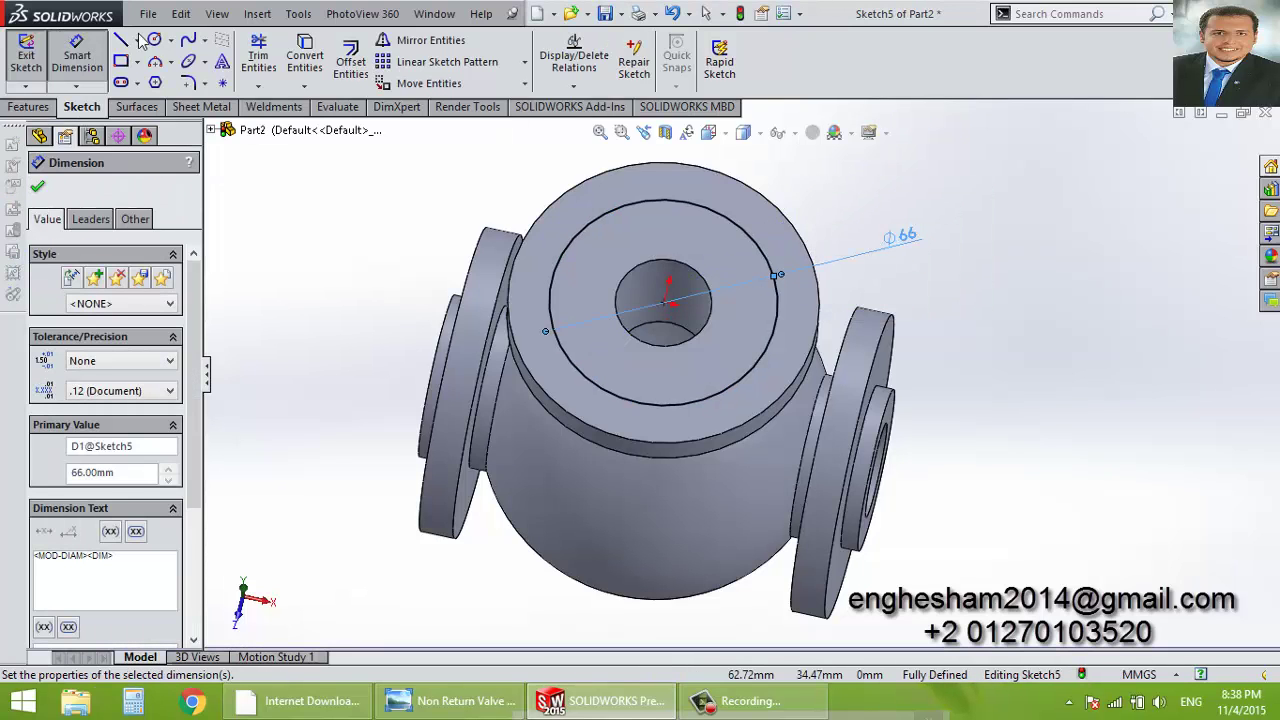
Add a Ø12 hole circle on the bolt circle's top point, checked against the drawing.
left_click(154, 40)
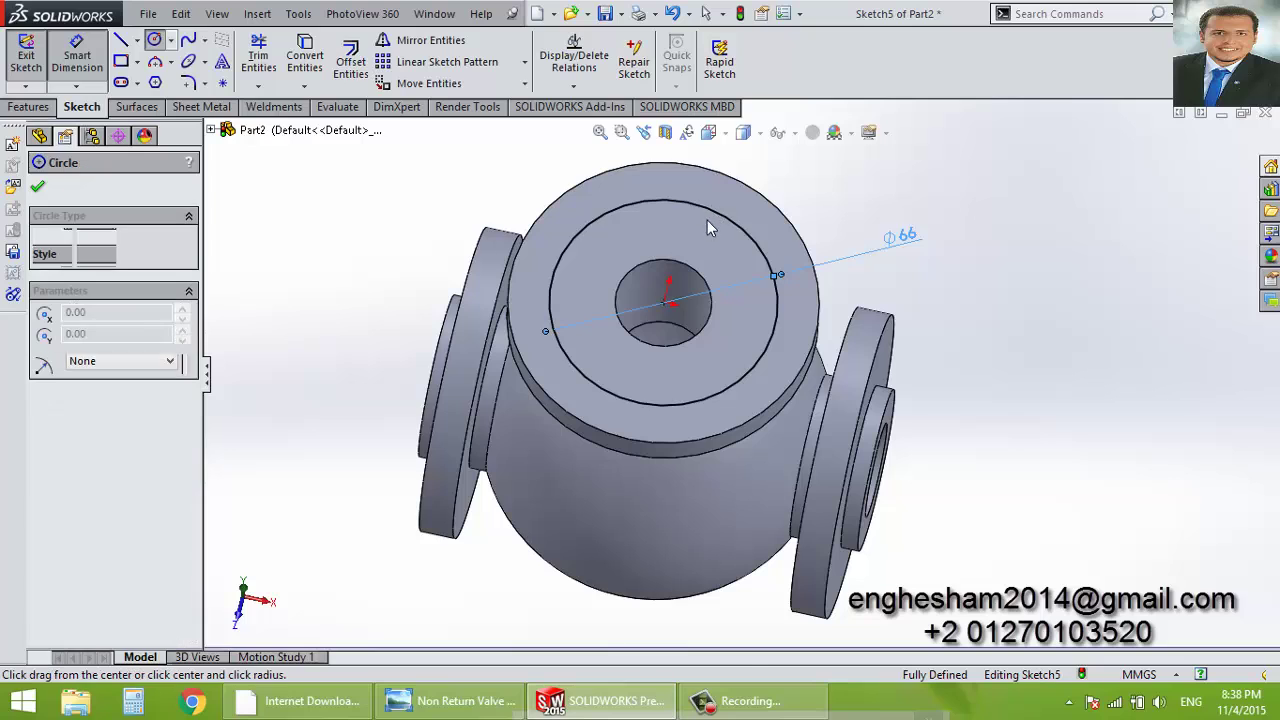
key("space")
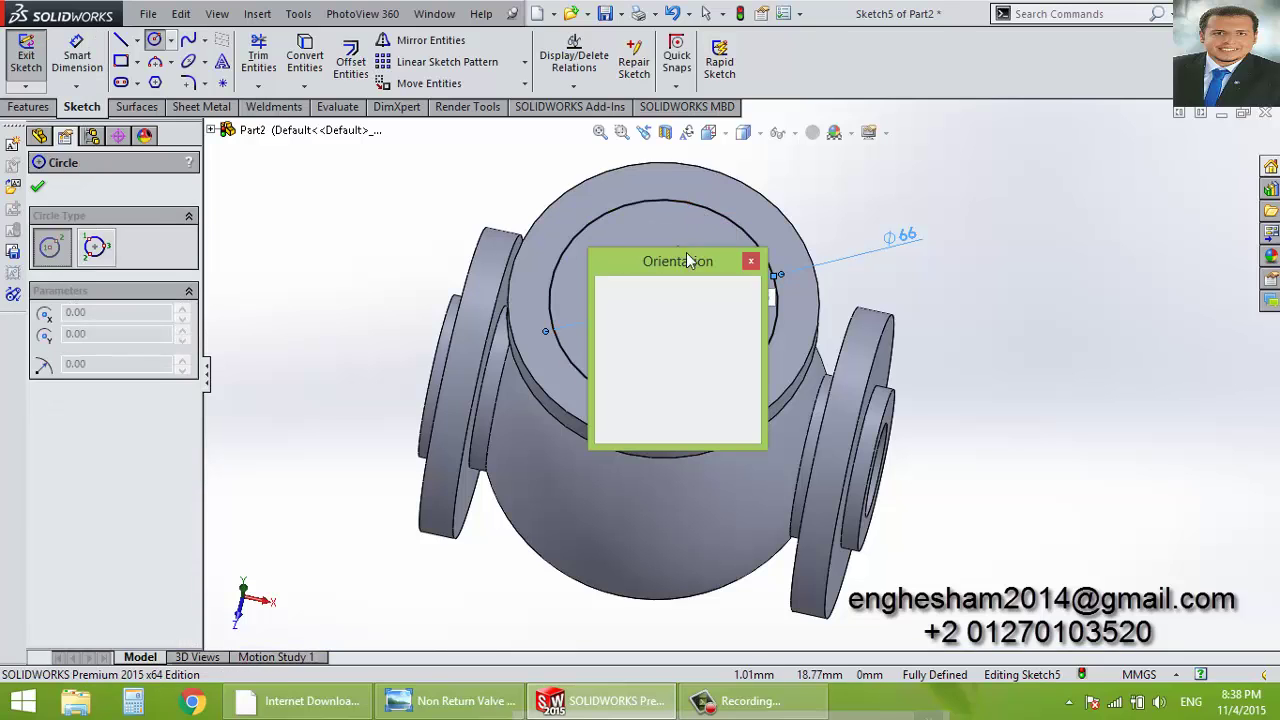
left_click(746, 278)
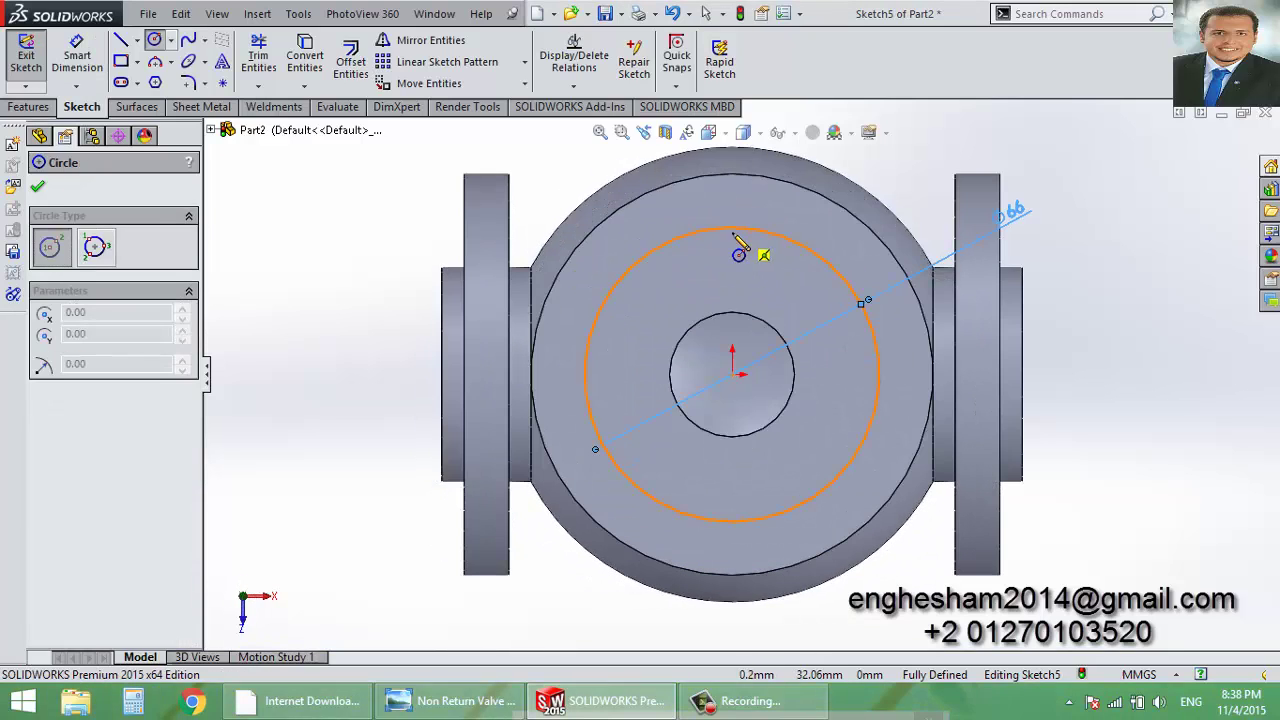
left_click(732, 228)
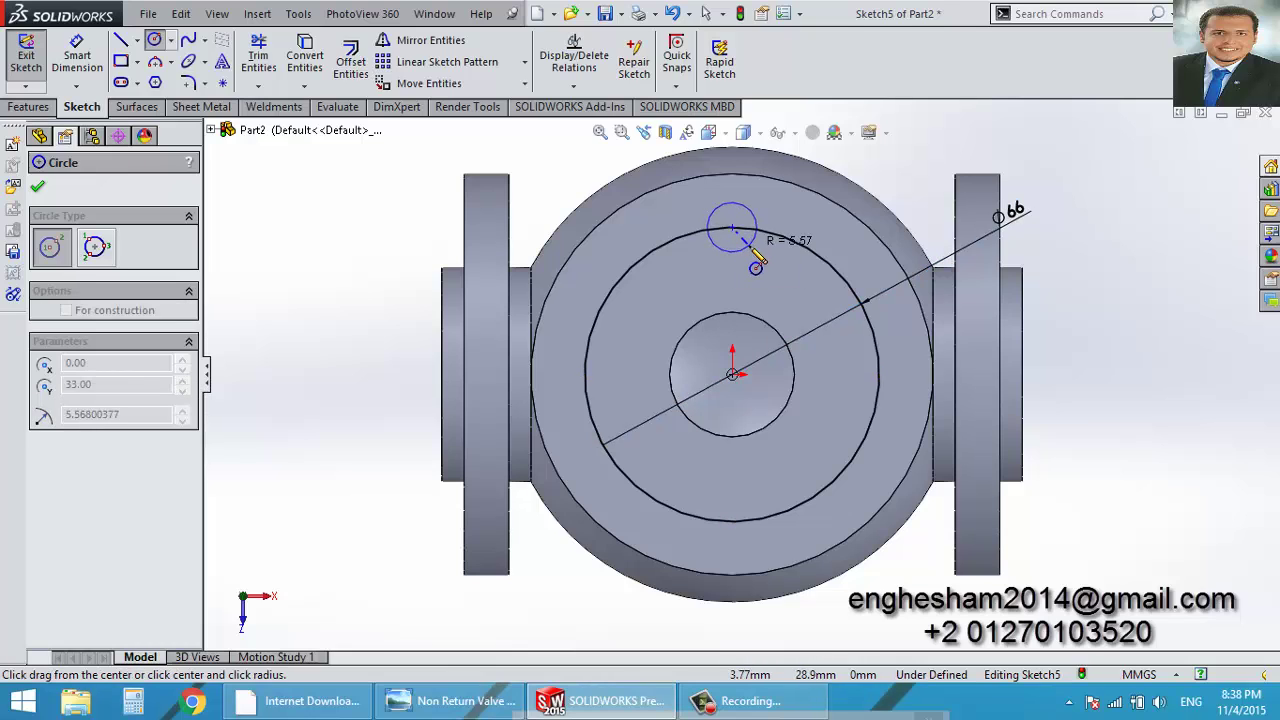
left_click(750, 246)
left_click(78, 45)
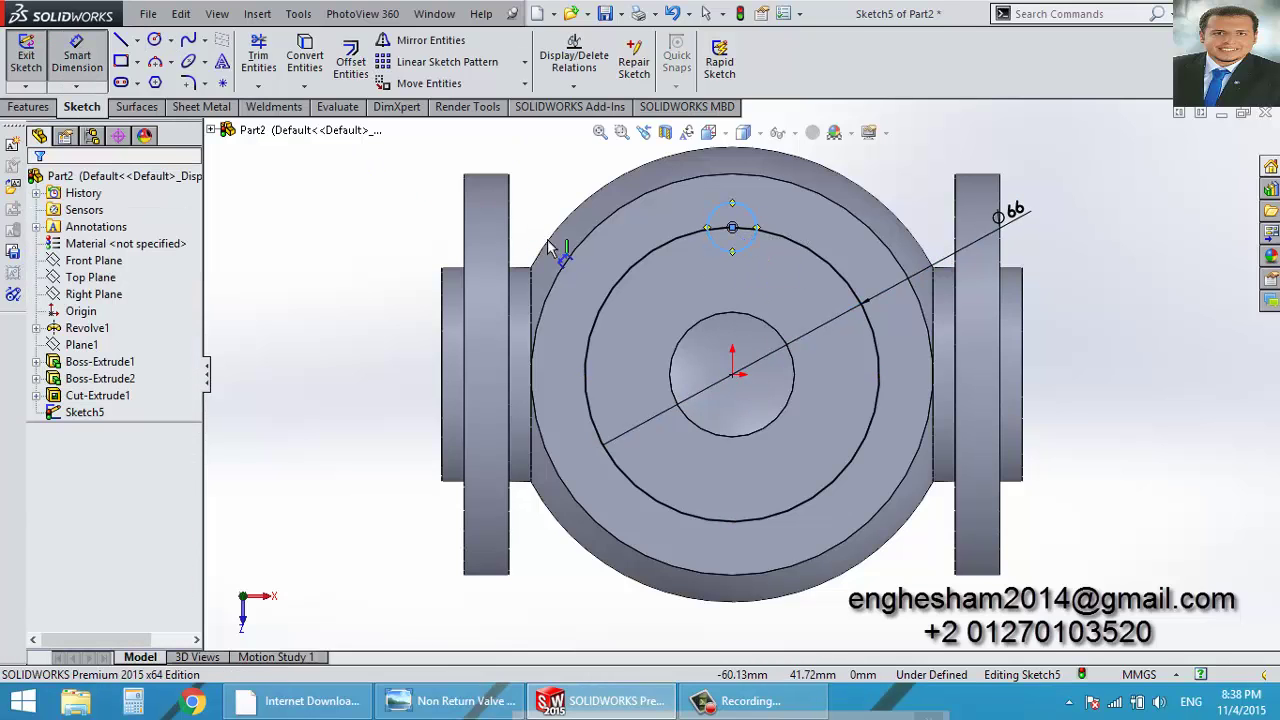
left_click(730, 252)
left_click(697, 308)
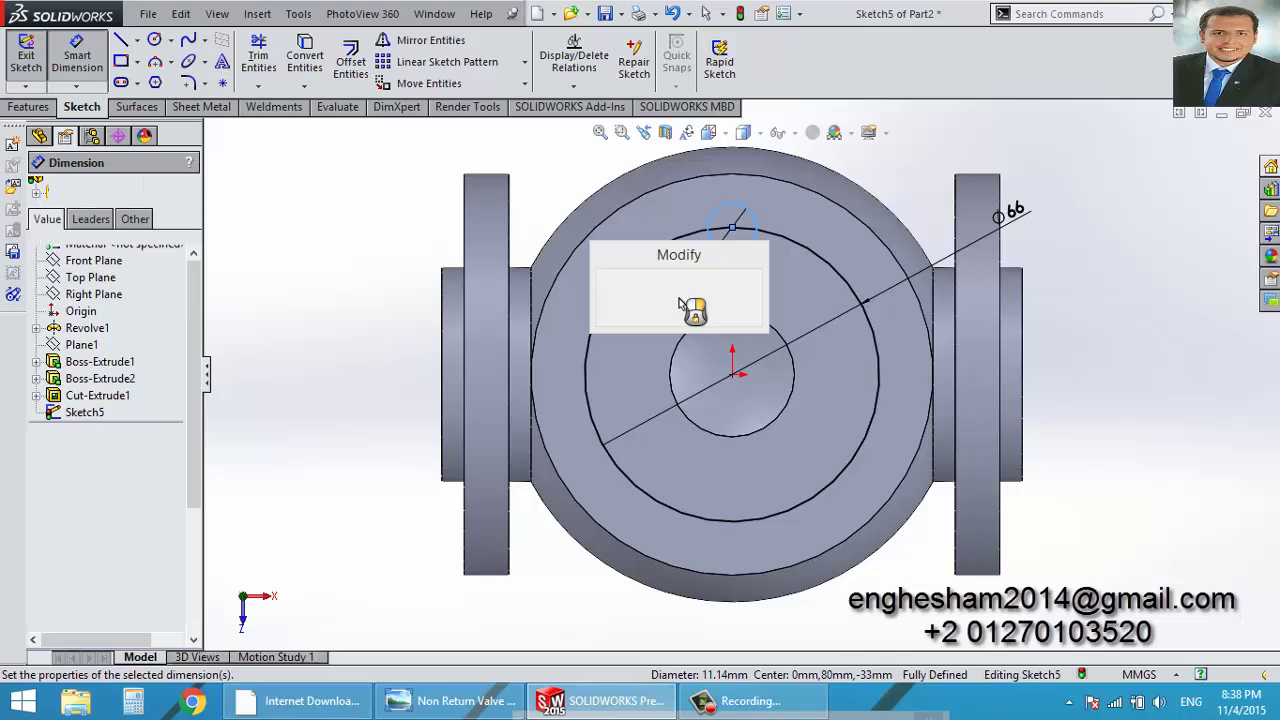
key("Return")
left_click(447, 702)
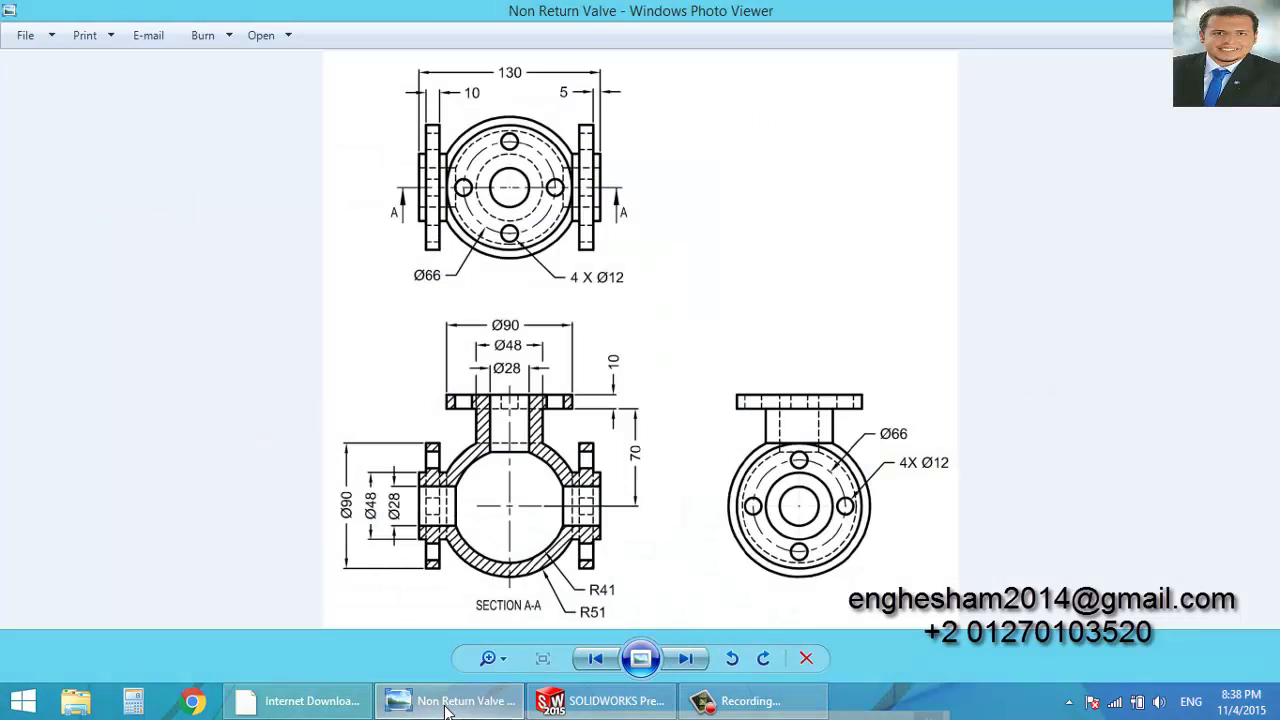
left_click(447, 702)
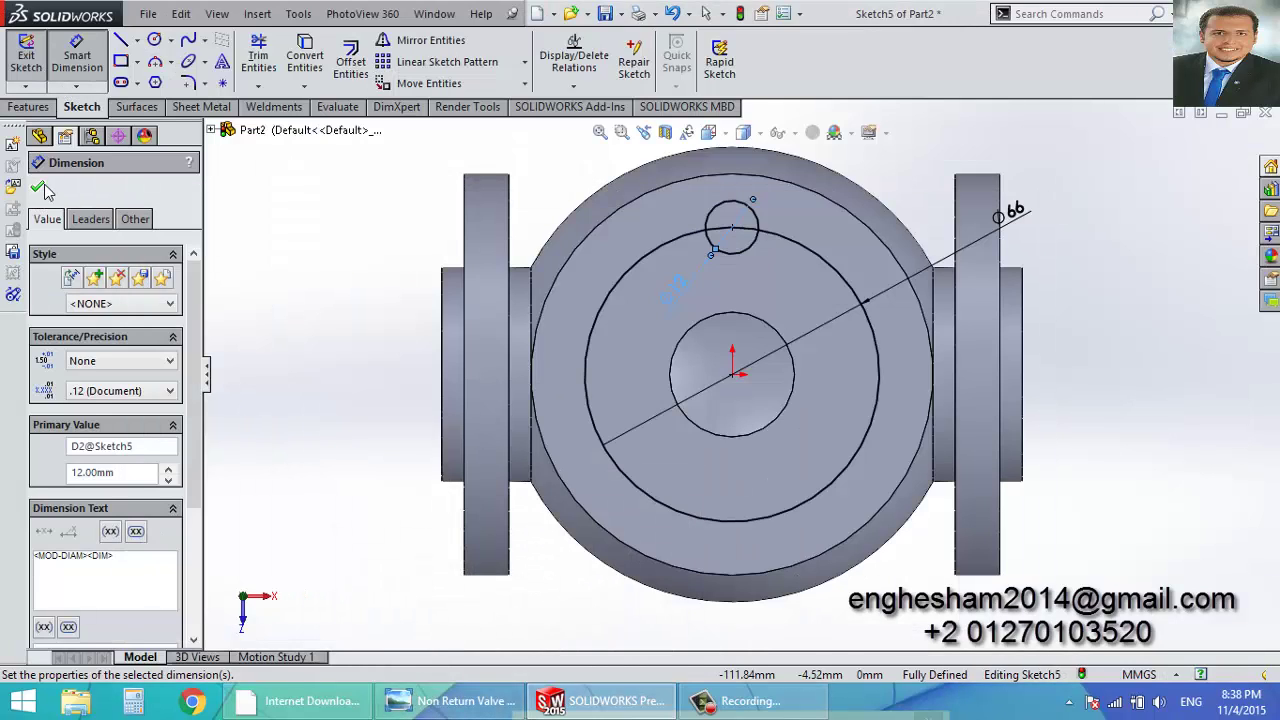
left_click(38, 189)
Circular-pattern the Ø12 circle into 4 equally spaced holes about the origin.
left_click(524, 62)
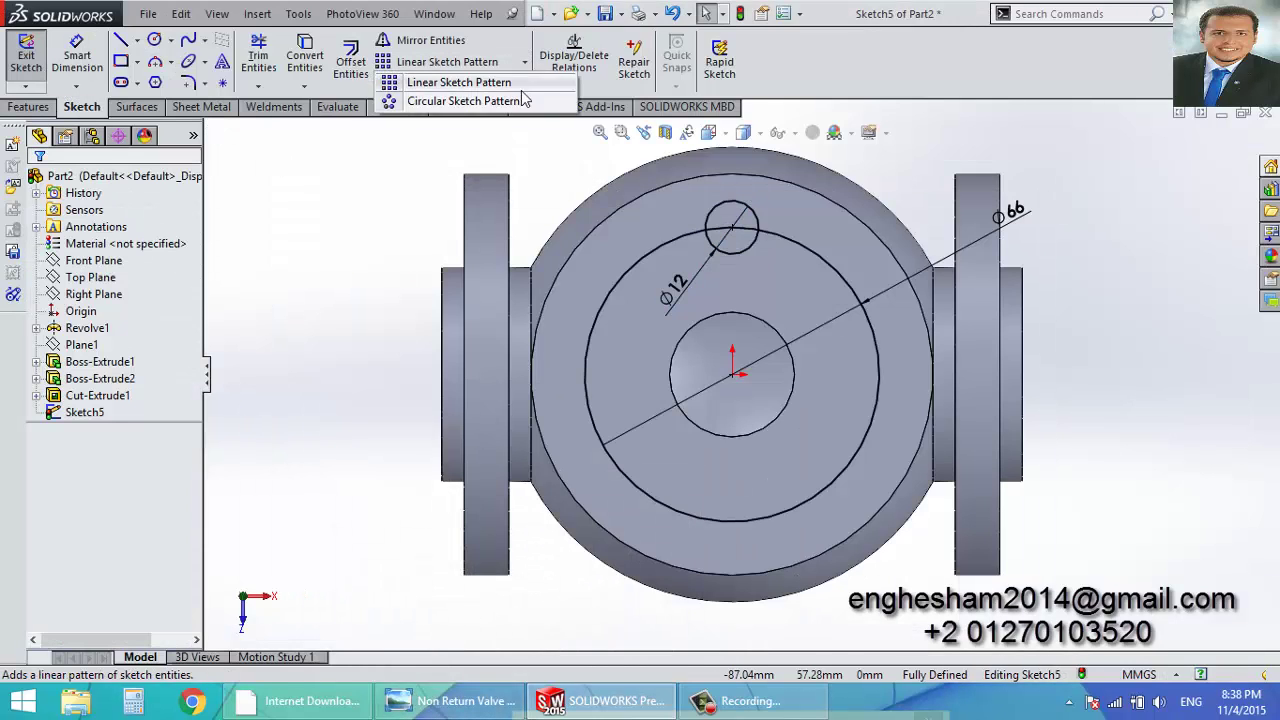
left_click(450, 97)
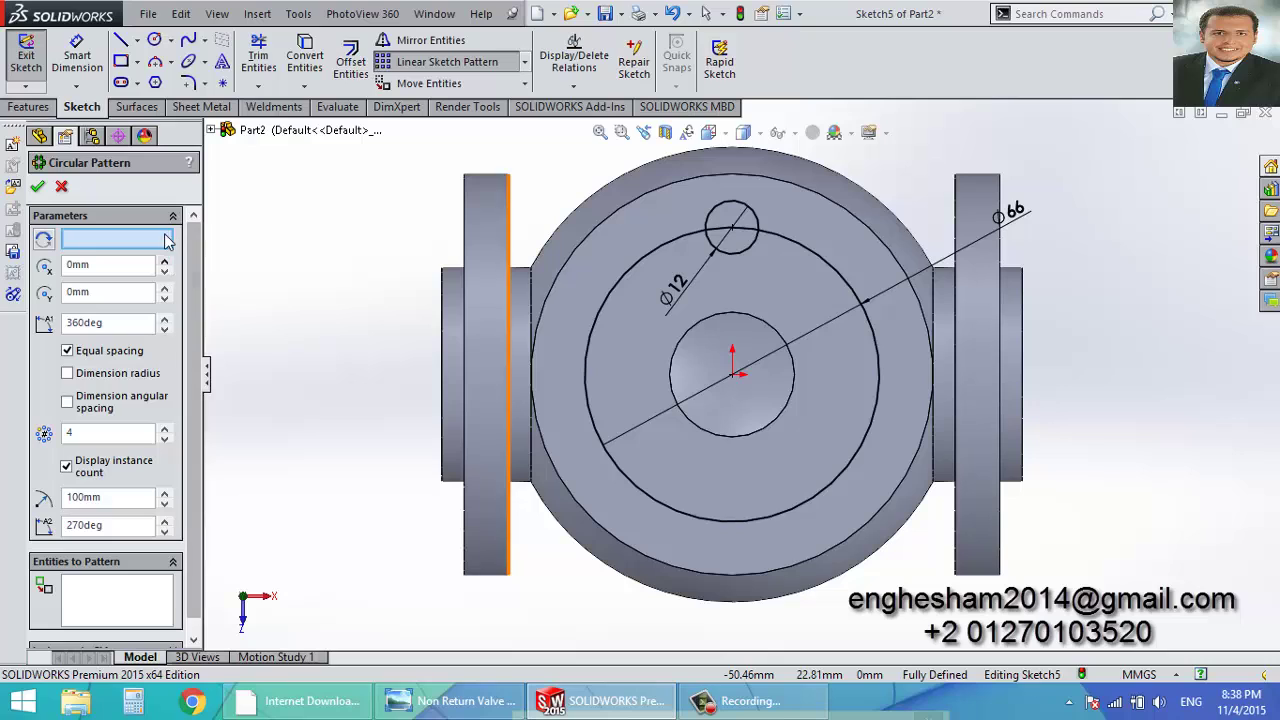
left_click(732, 376)
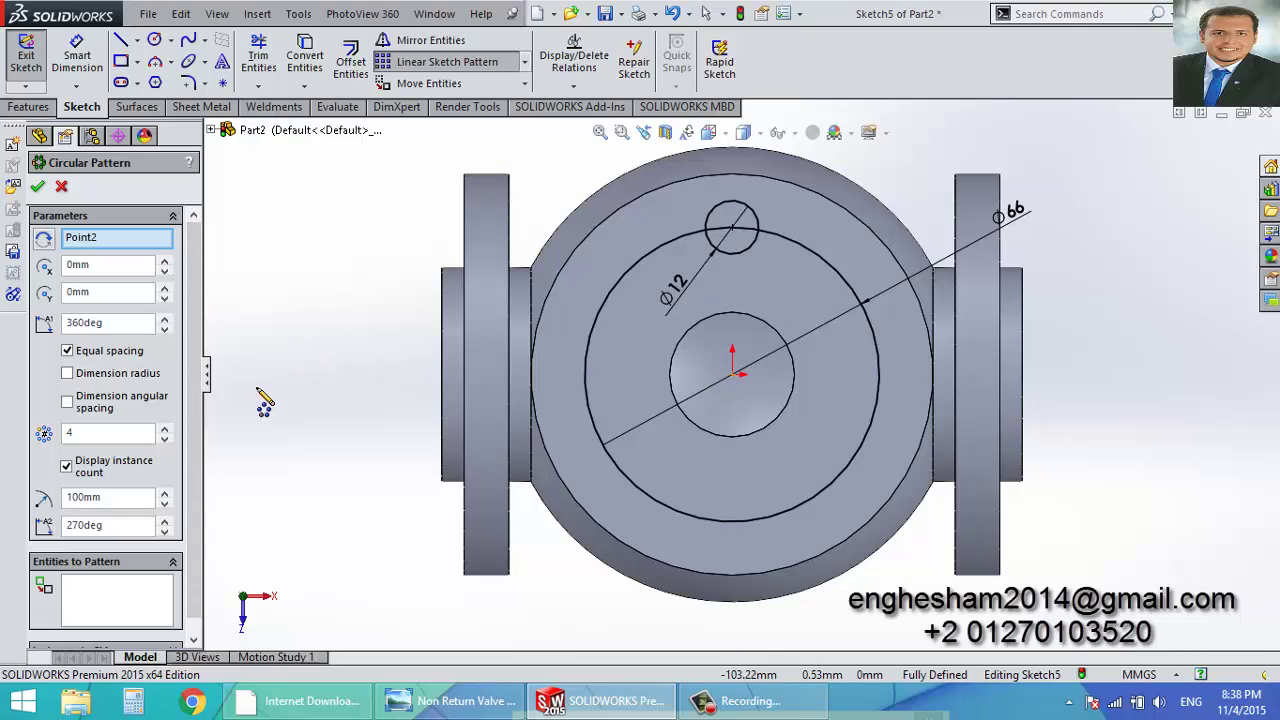
left_click(148, 598)
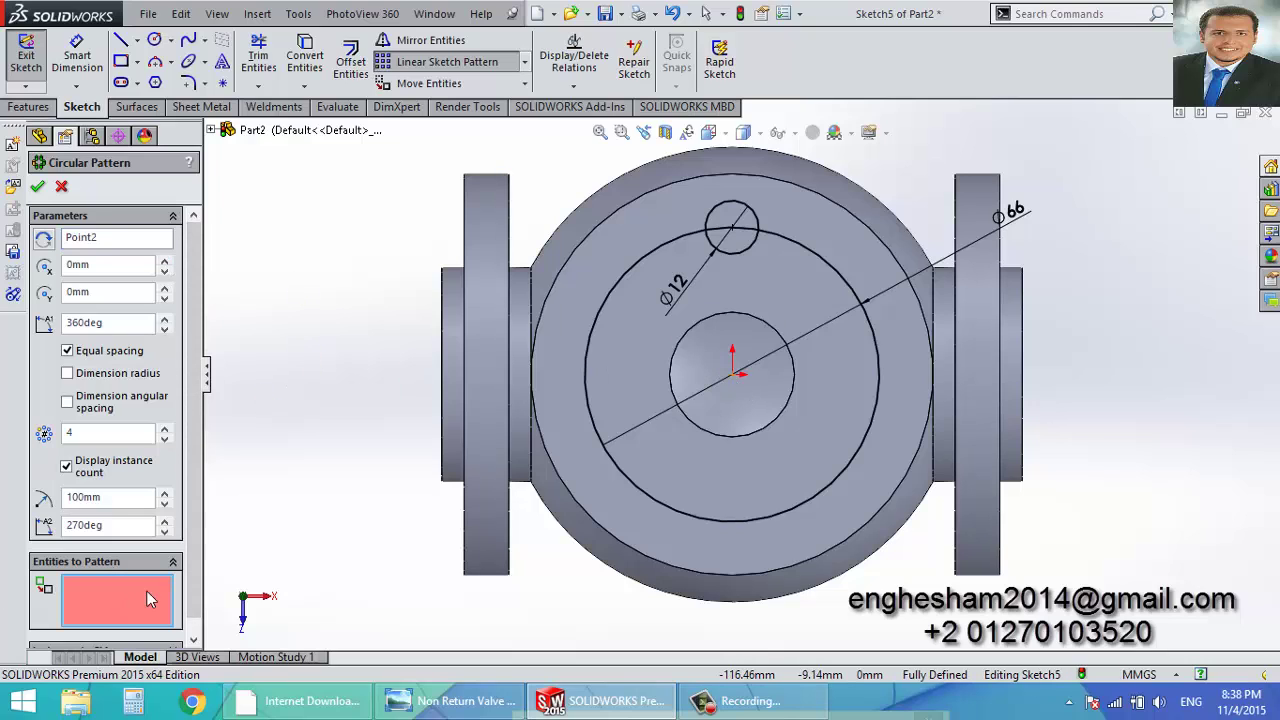
left_click(745, 252)
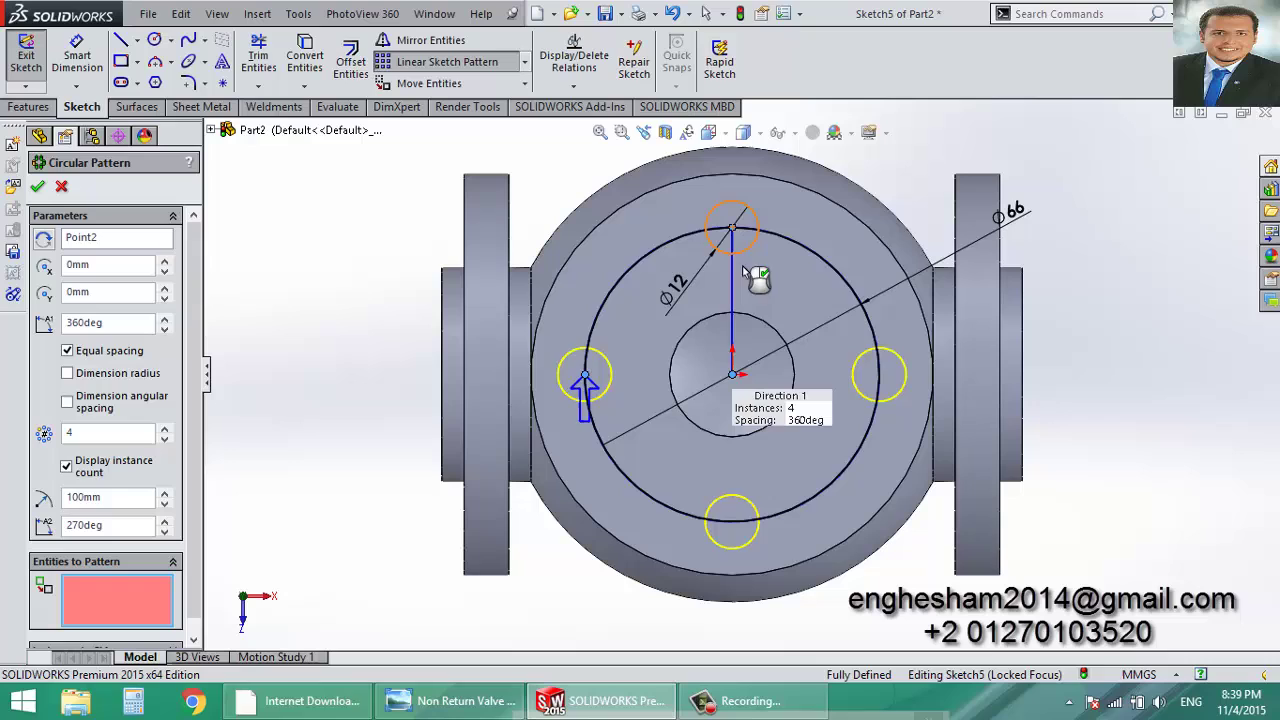
left_click(37, 188)
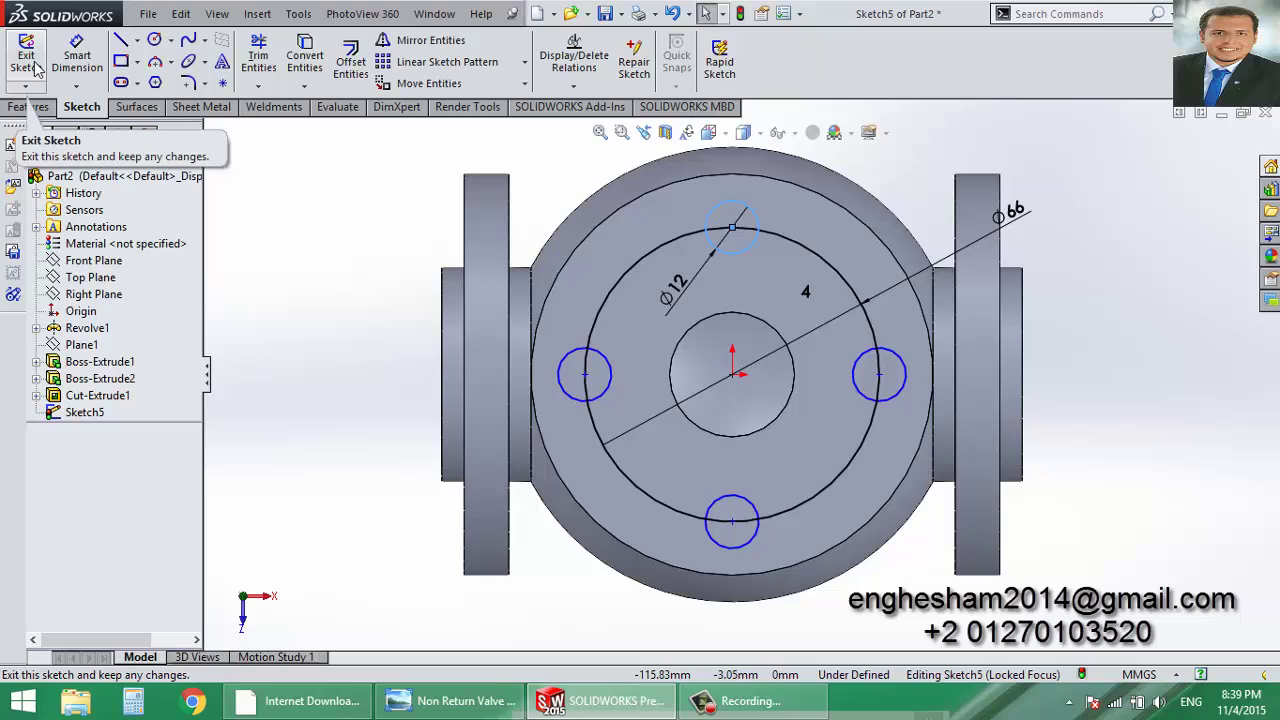
Exit the sketch and begin an Extruded Cut from Sketch5.
left_click(33, 64)
left_click(49, 110)
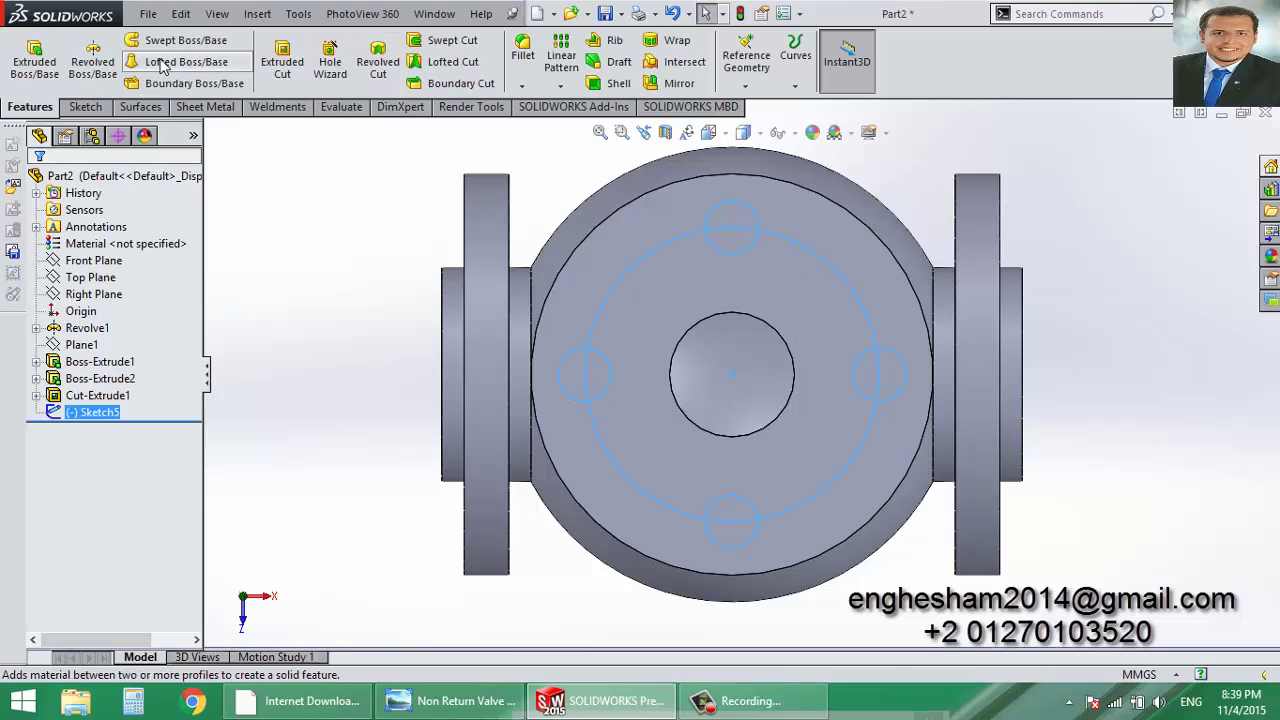
left_click(282, 62)
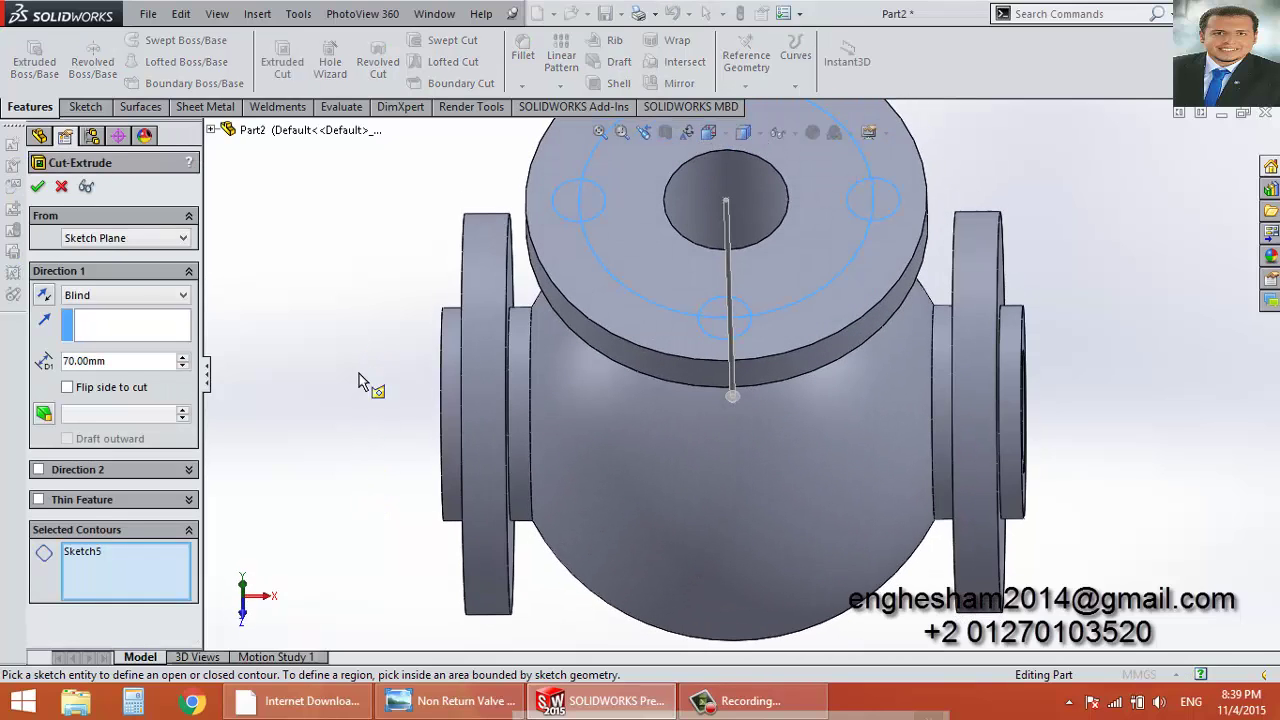
Pick sketch regions for the cut, then cancel the Cut-Extrude without applying it.
left_click(716, 338)
left_click(731, 316)
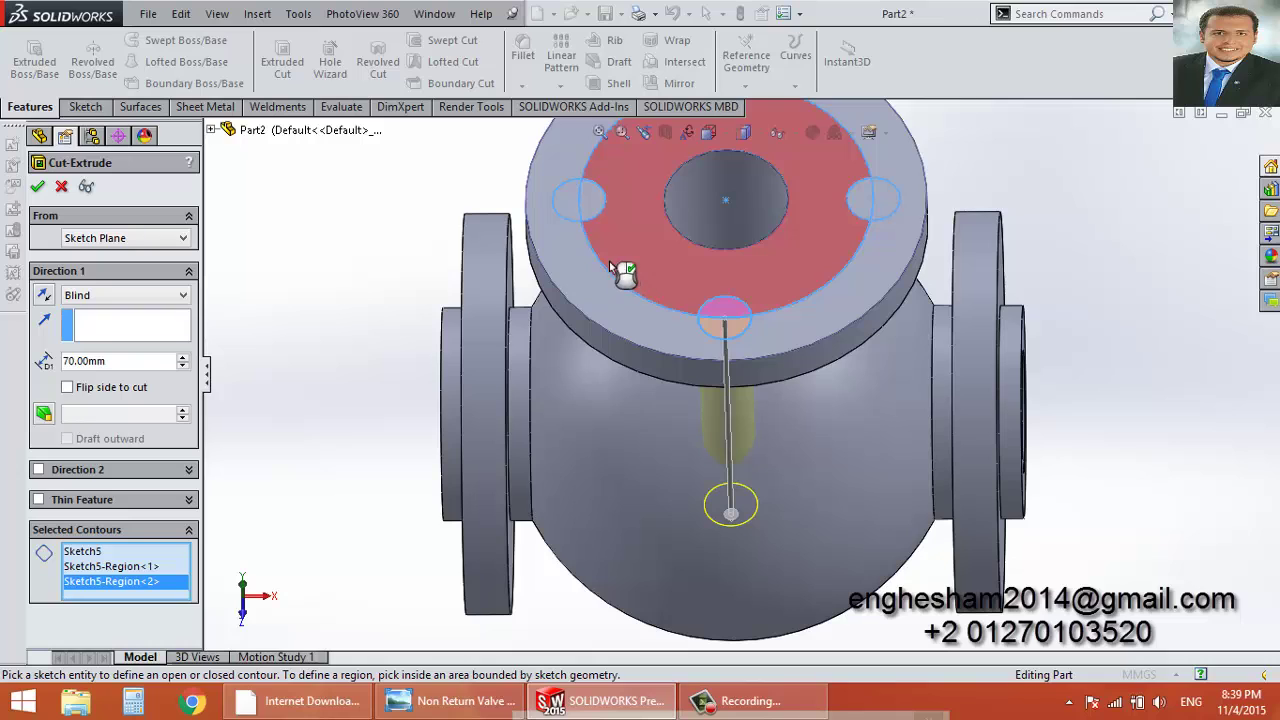
left_click(62, 188)
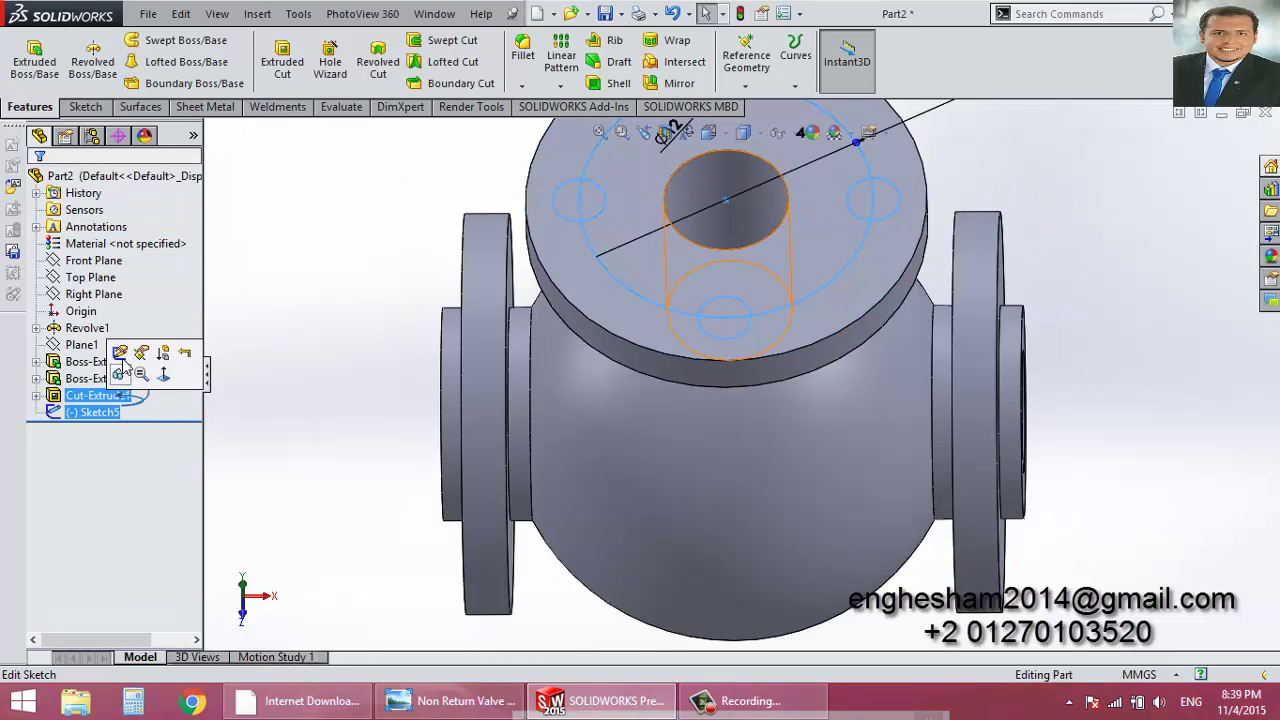
Edit Sketch5 and delete the Ø66 bolt circle, then exit the sketch.
left_click(150, 358)
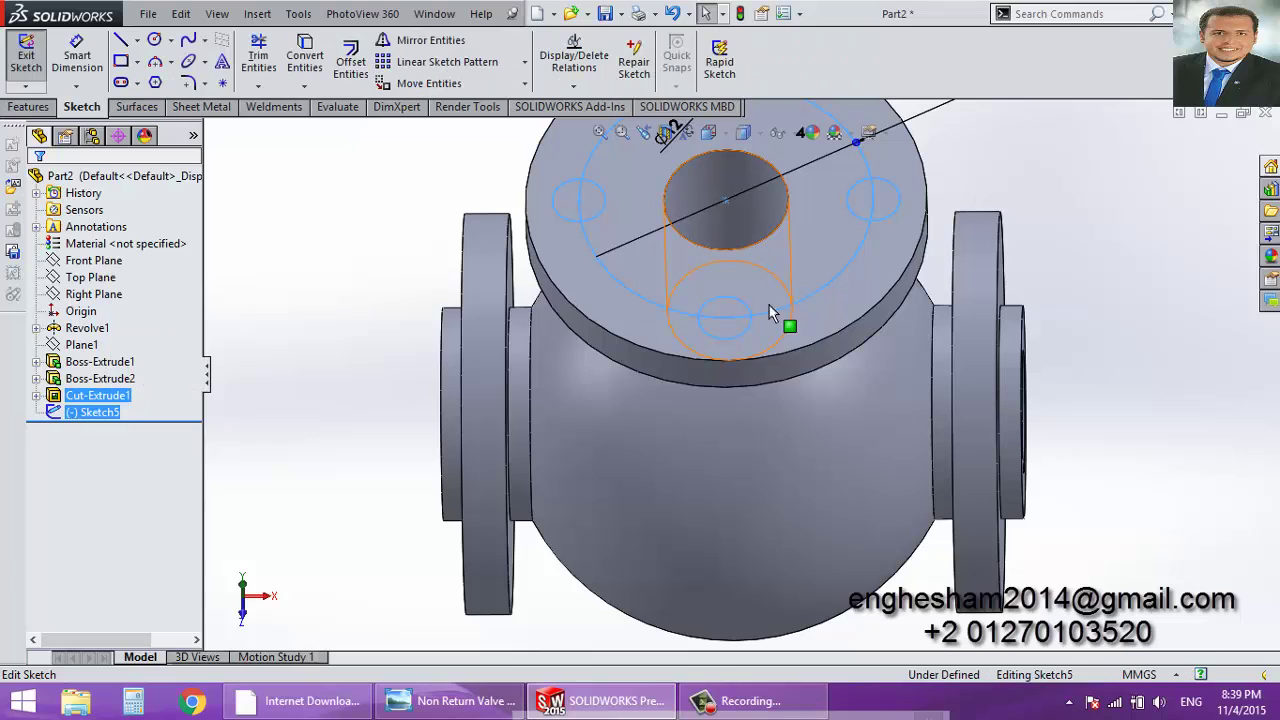
left_click(663, 307)
key("Delete")
key("Return")
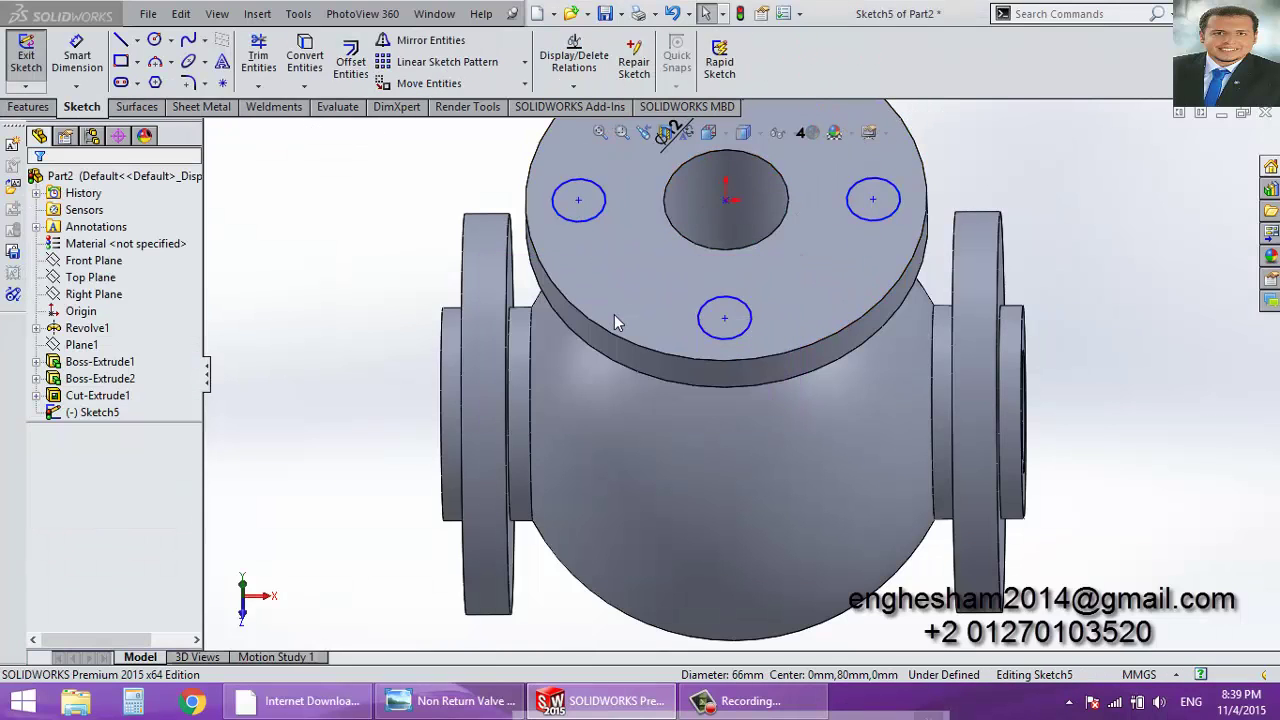
left_click(30, 80)
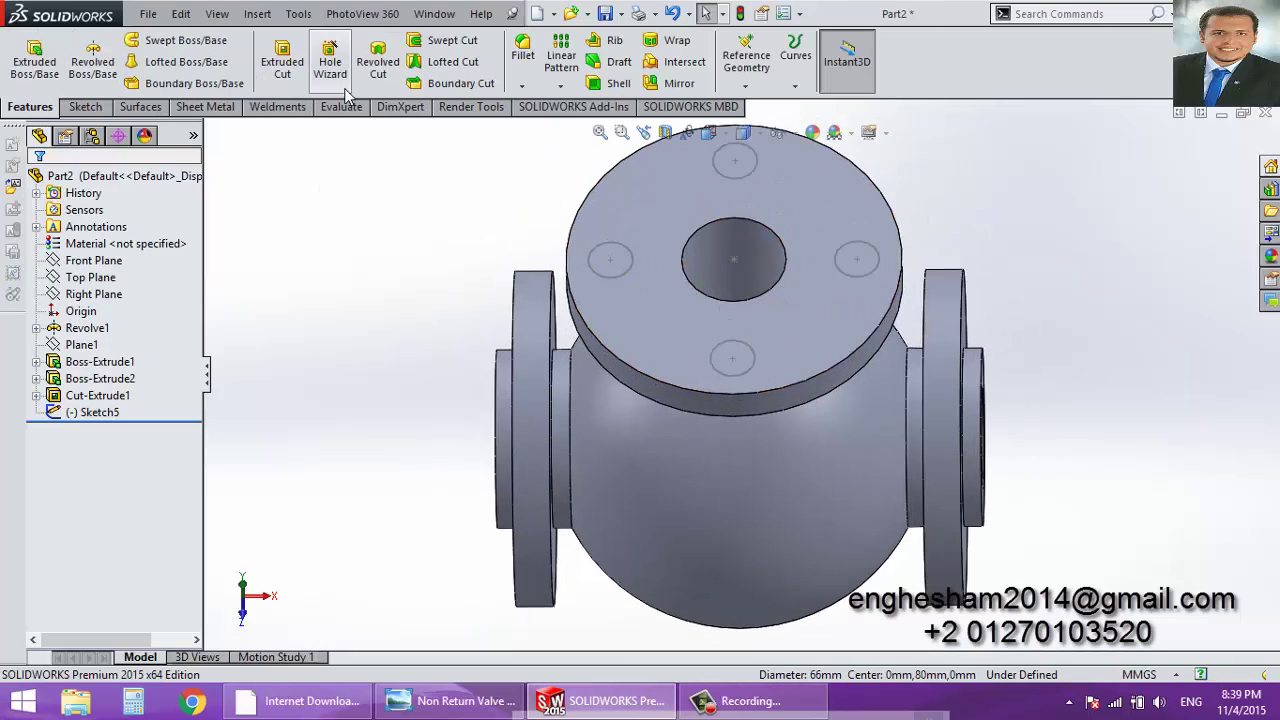
Extruded-cut Sketch5's four Ø12 bolt holes 10 mm blind into the top flange.
left_click(289, 60)
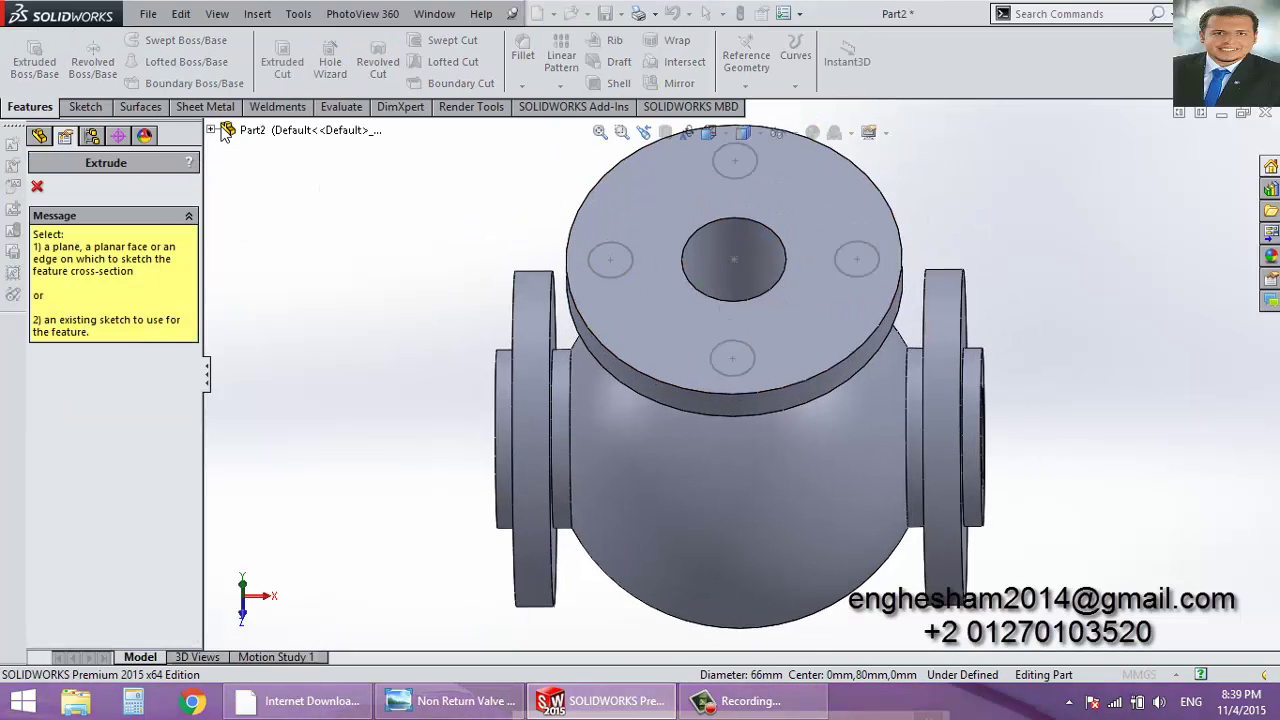
left_click(211, 130)
left_click(276, 367)
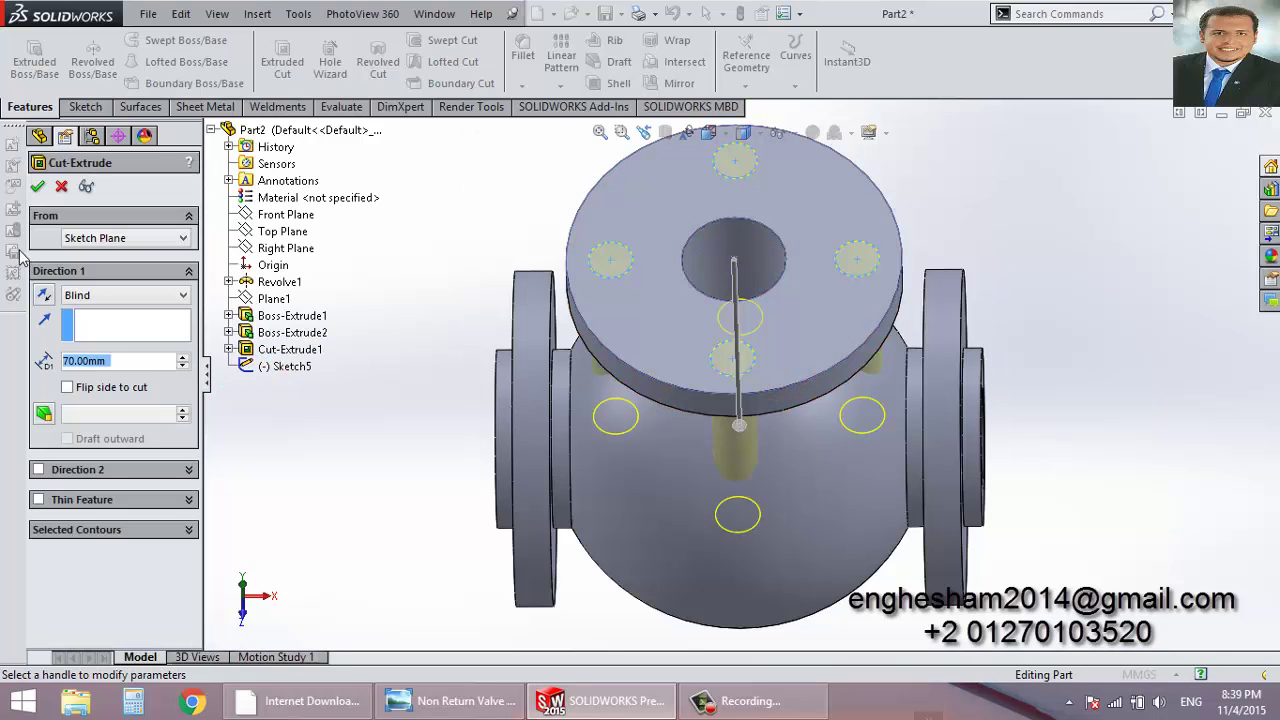
type("10")
key("Return")
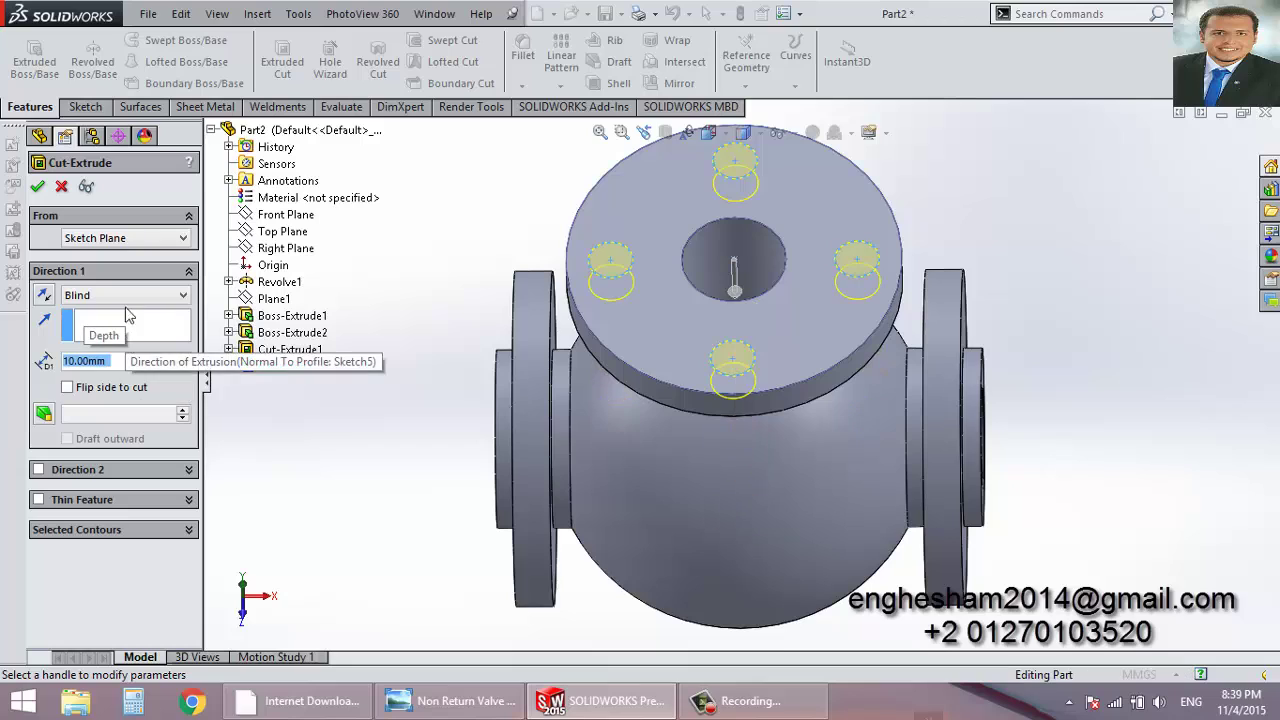
left_click(37, 188)
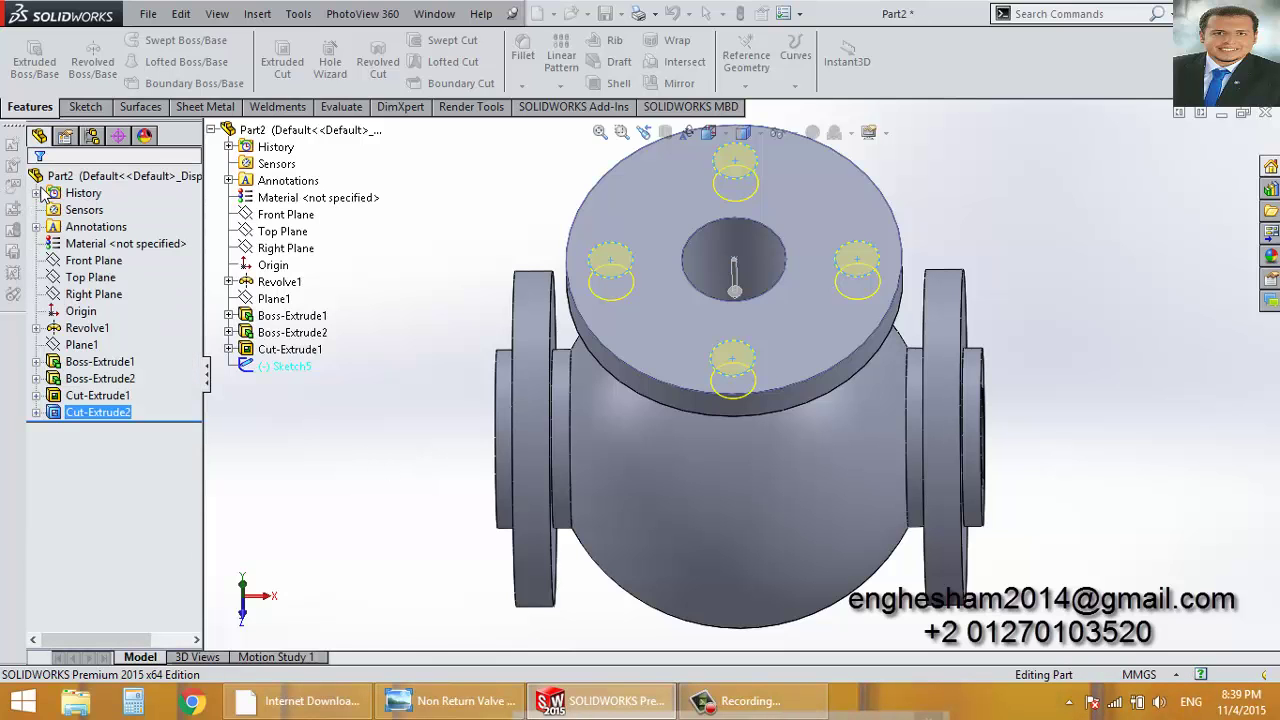
mouse_move(482, 432)
middle_mouse_down()
mouse_move(431, 369)
mouse_move(566, 443)
mouse_move(443, 409)
mouse_move(943, 563)
middle_mouse_up()
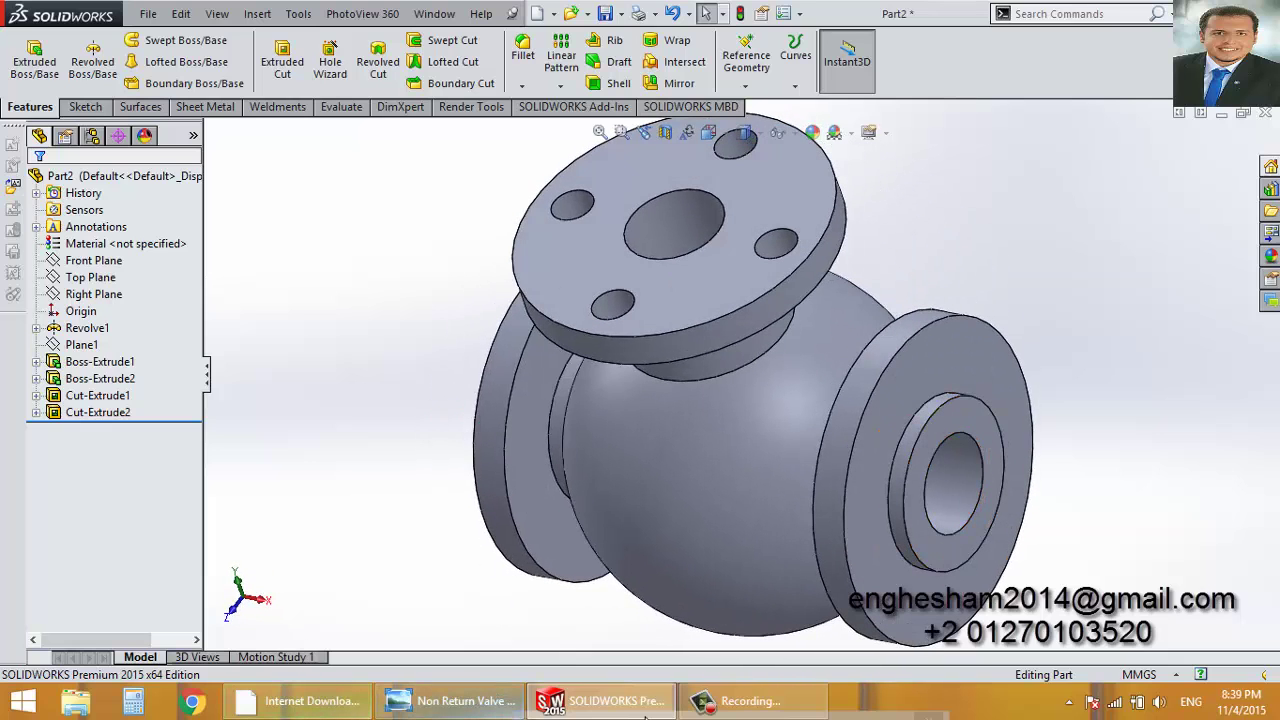
Turn the valve toward a frontal view showing the drilled side flanges.
left_click(750, 700)
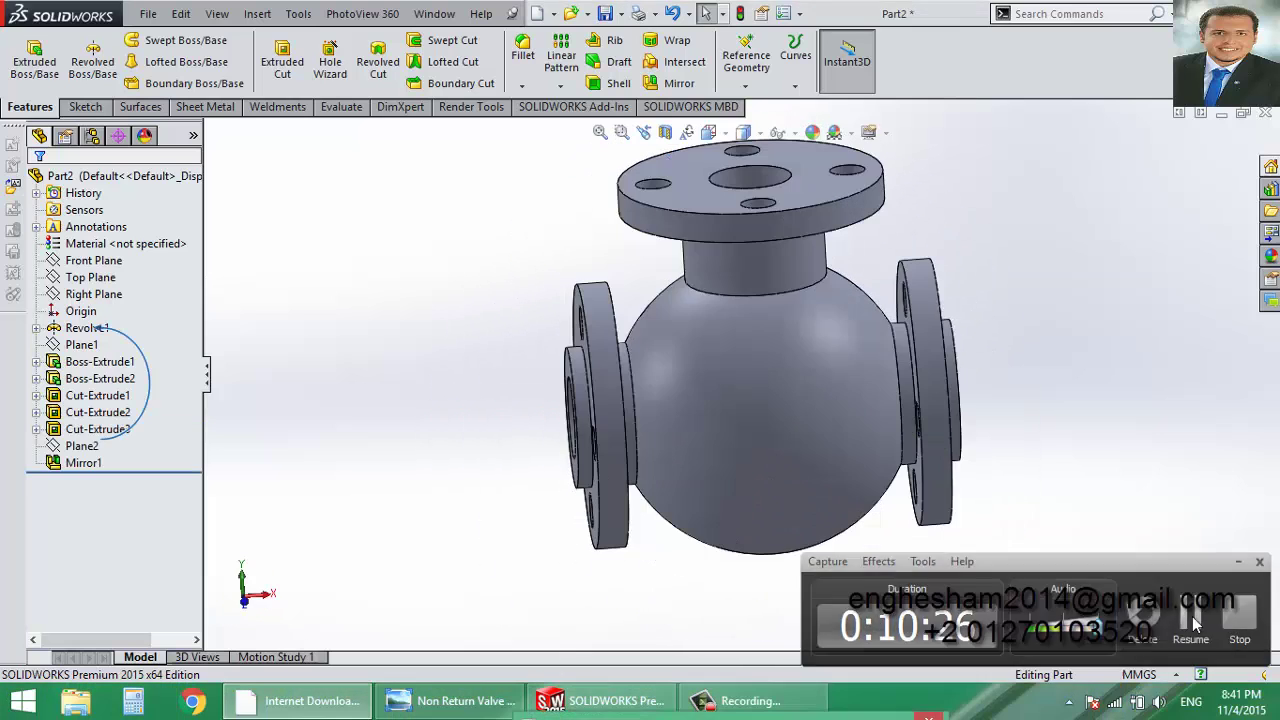
mouse_move(600, 300)
middle_mouse_down()
mouse_move(643, 264)
mouse_move(531, 329)
mouse_move(560, 300)
mouse_move(520, 309)
mouse_move(651, 271)
mouse_move(674, 220)
mouse_move(647, 318)
mouse_move(763, 229)
mouse_move(782, 176)
mouse_move(760, 190)
middle_mouse_up()
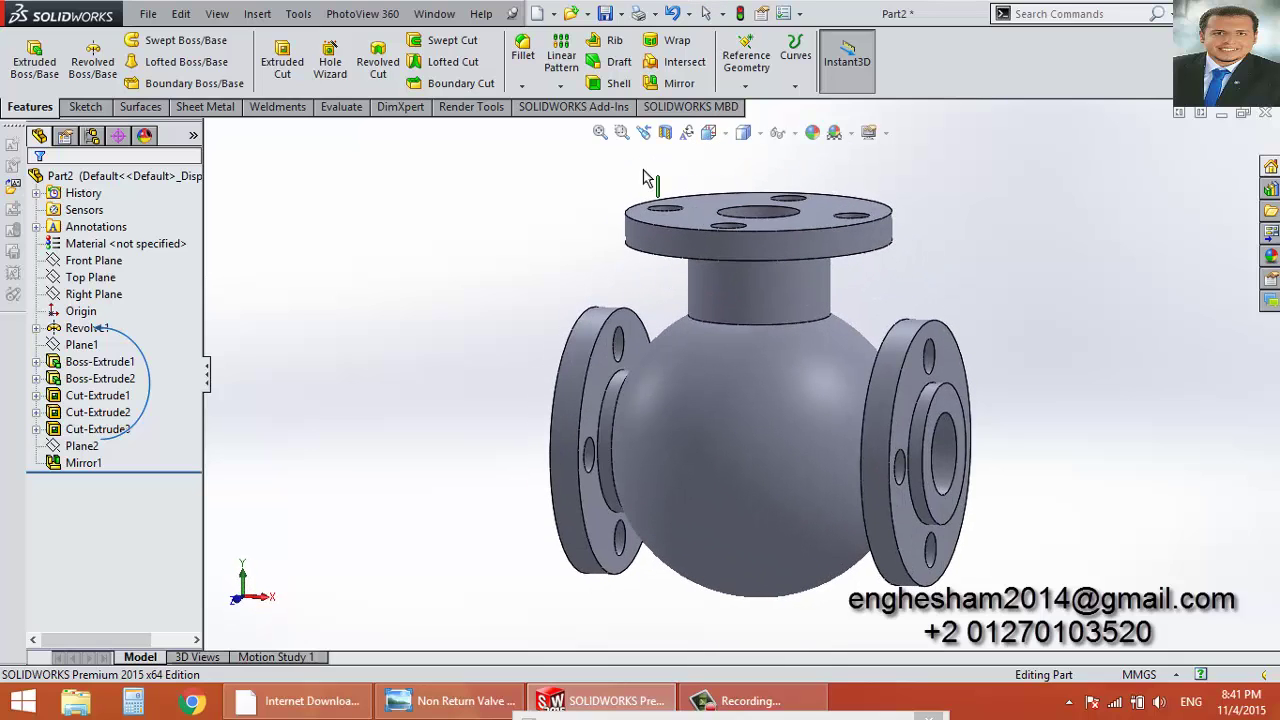
Open Edit Material and select Alloy Steel from the Steel library.
right_click(100, 243)
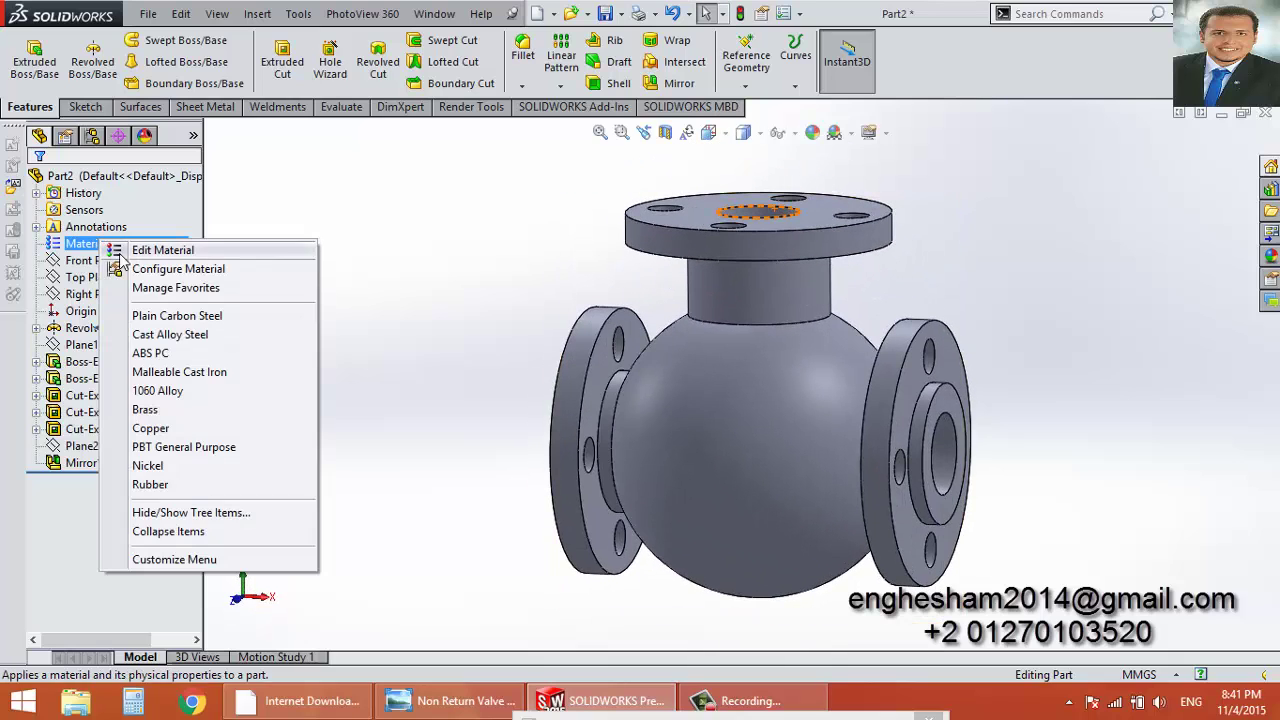
left_click(195, 250)
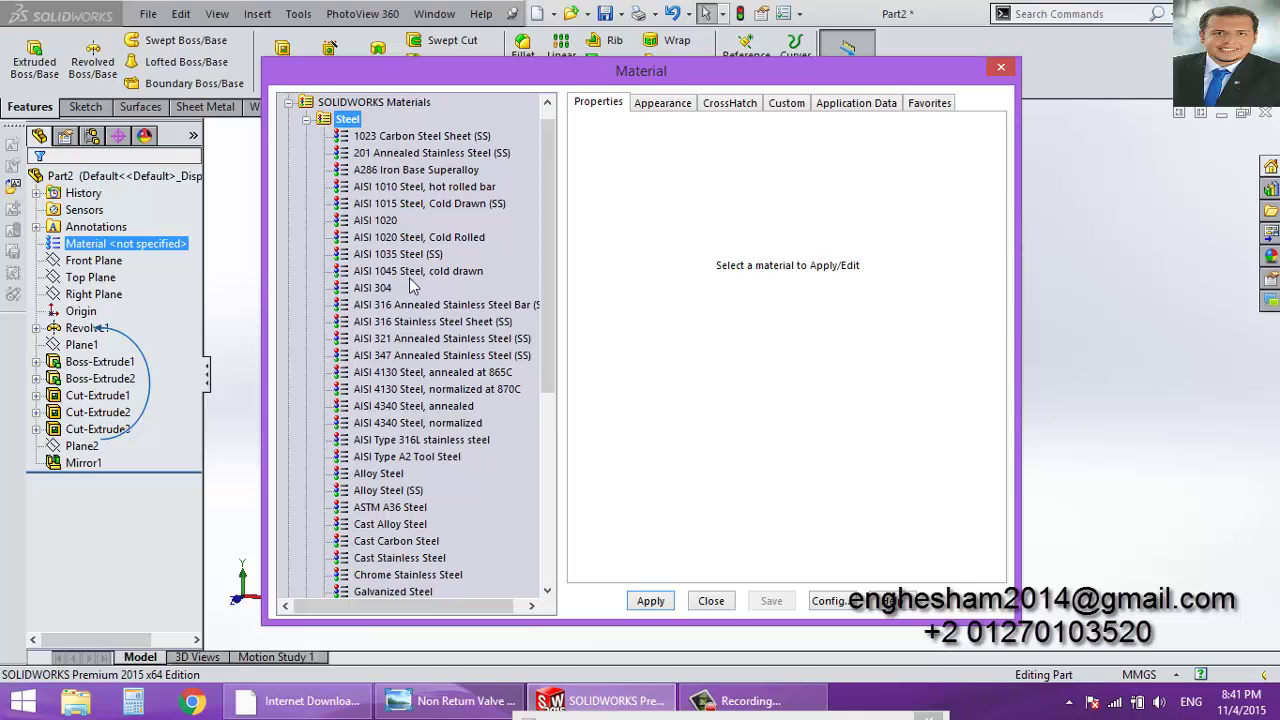
left_click(404, 238)
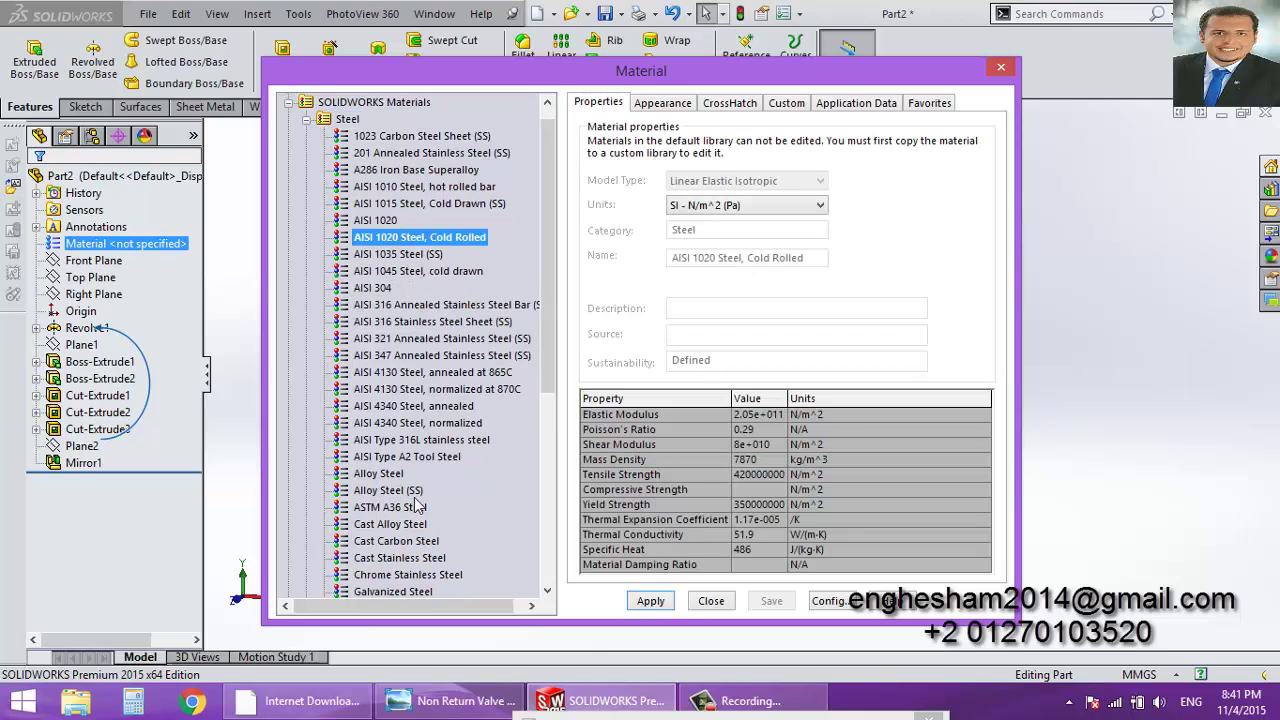
left_click(385, 474)
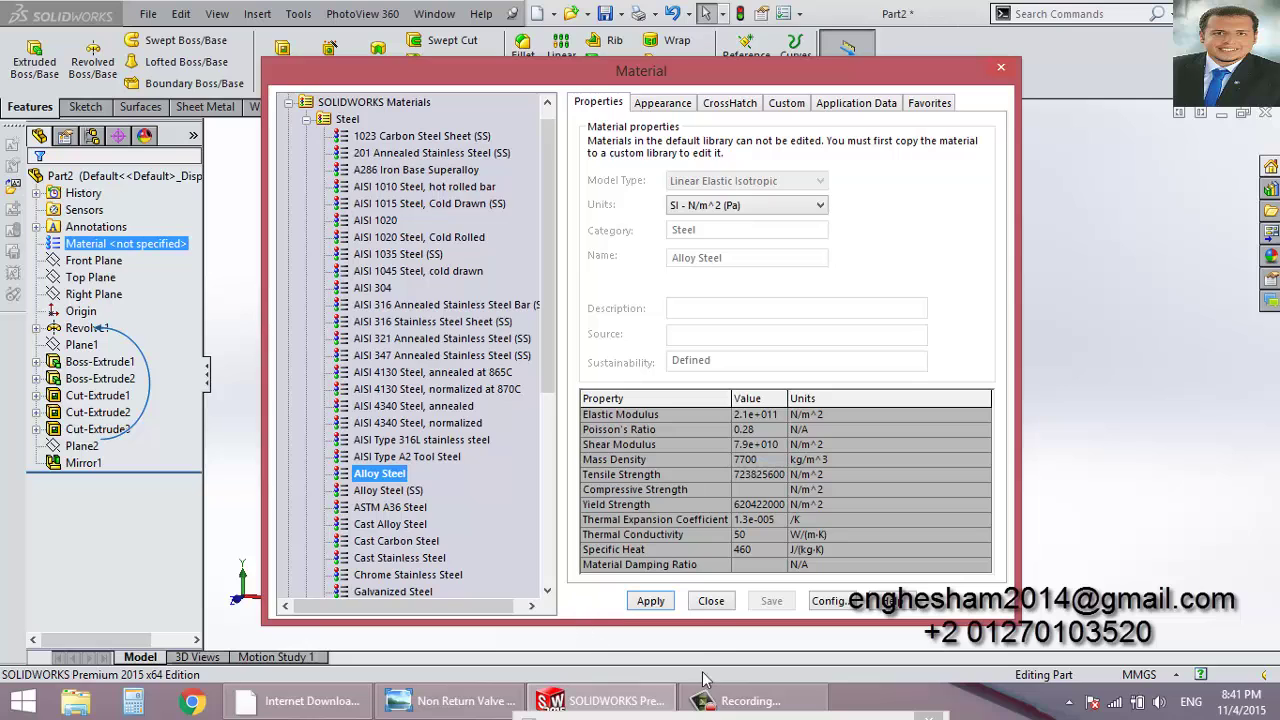
left_click(745, 700)
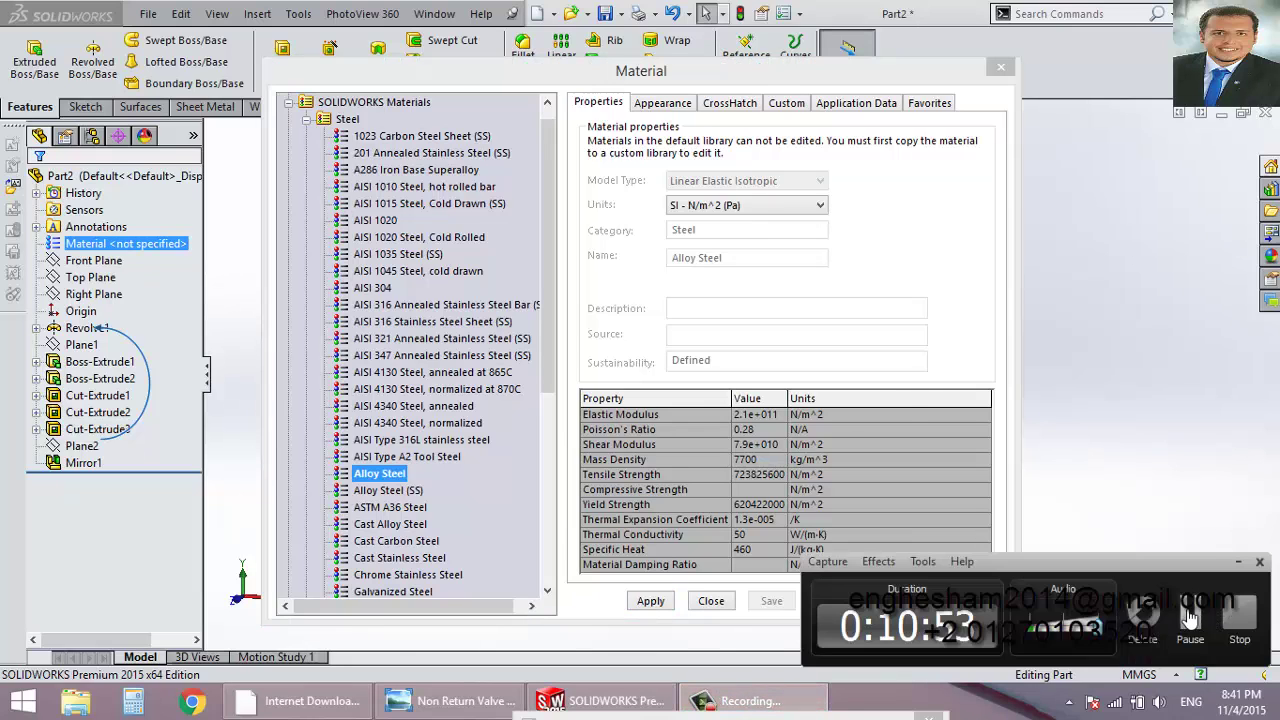
left_click(1125, 620)
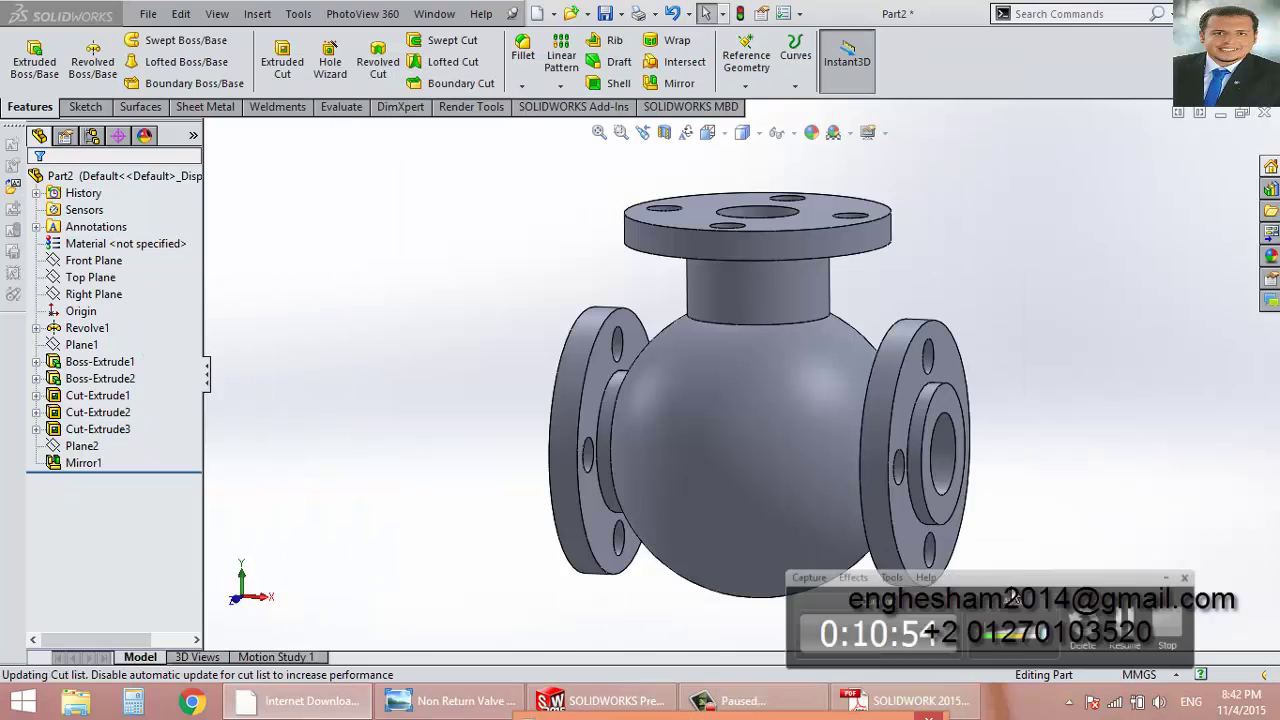
Reopen the material library, pick Alloy Steel again, apply it and close.
right_click(118, 244)
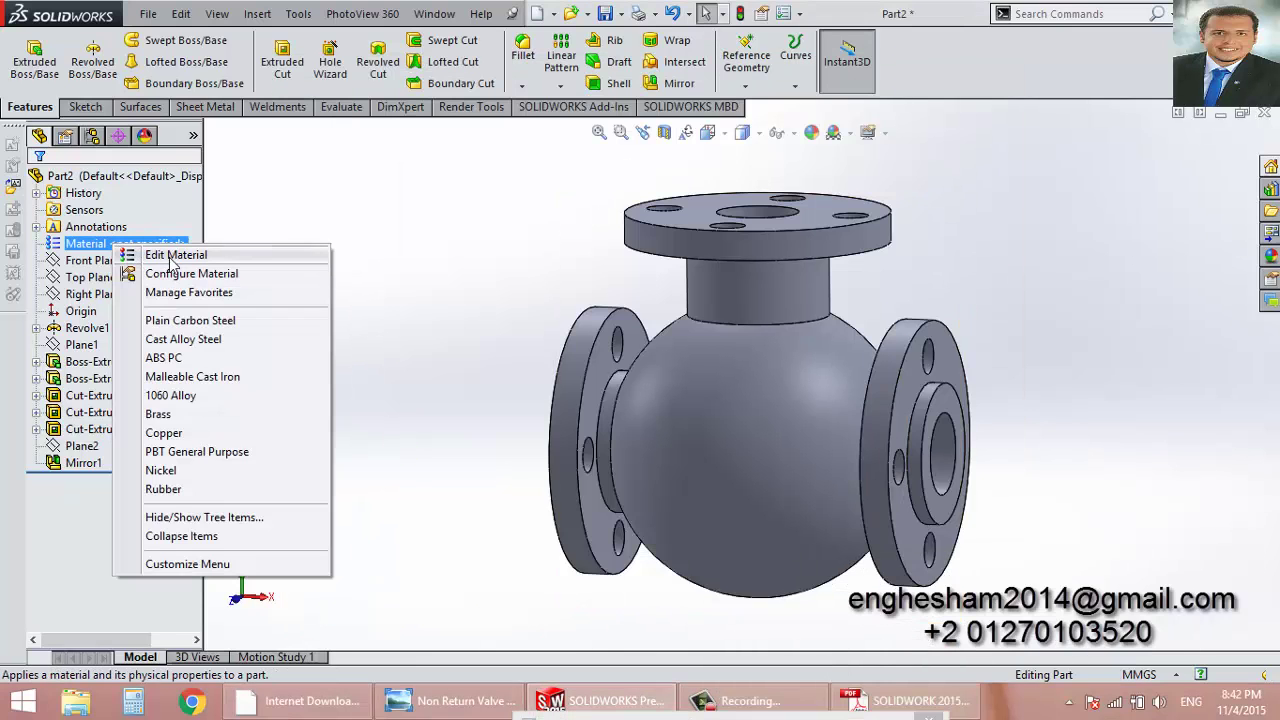
left_click(171, 256)
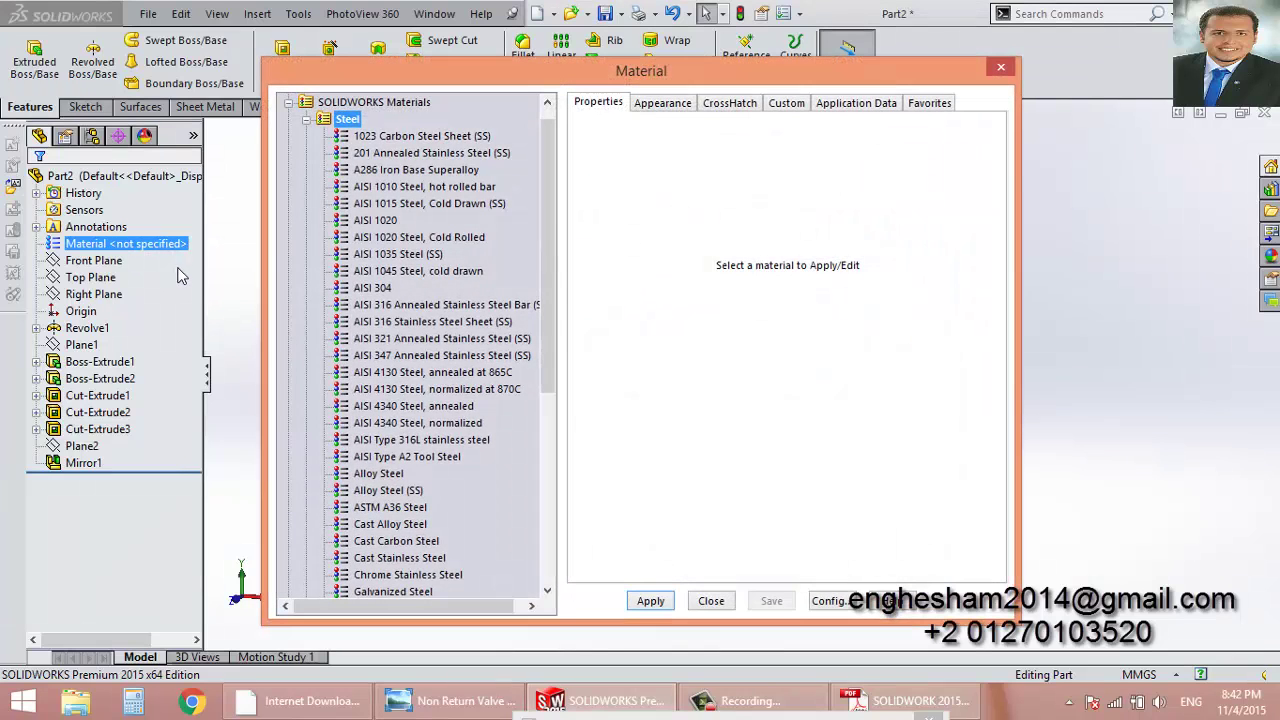
left_click(380, 474)
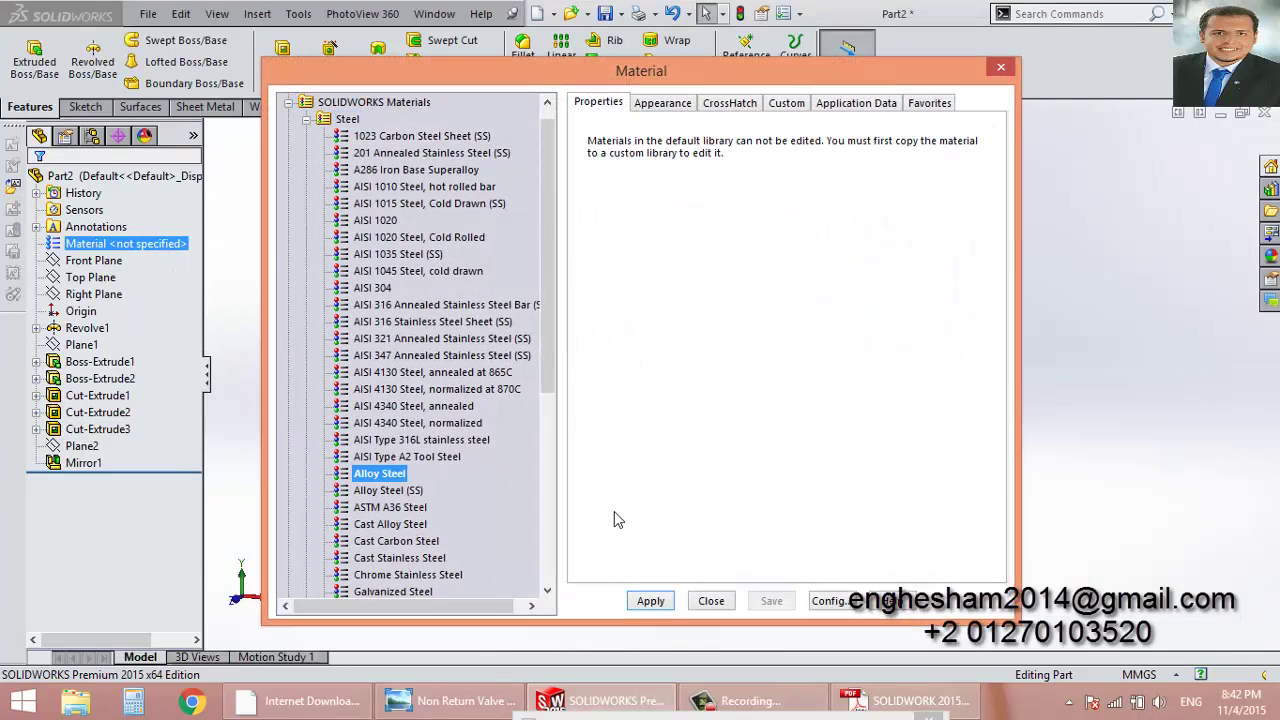
left_click(650, 601)
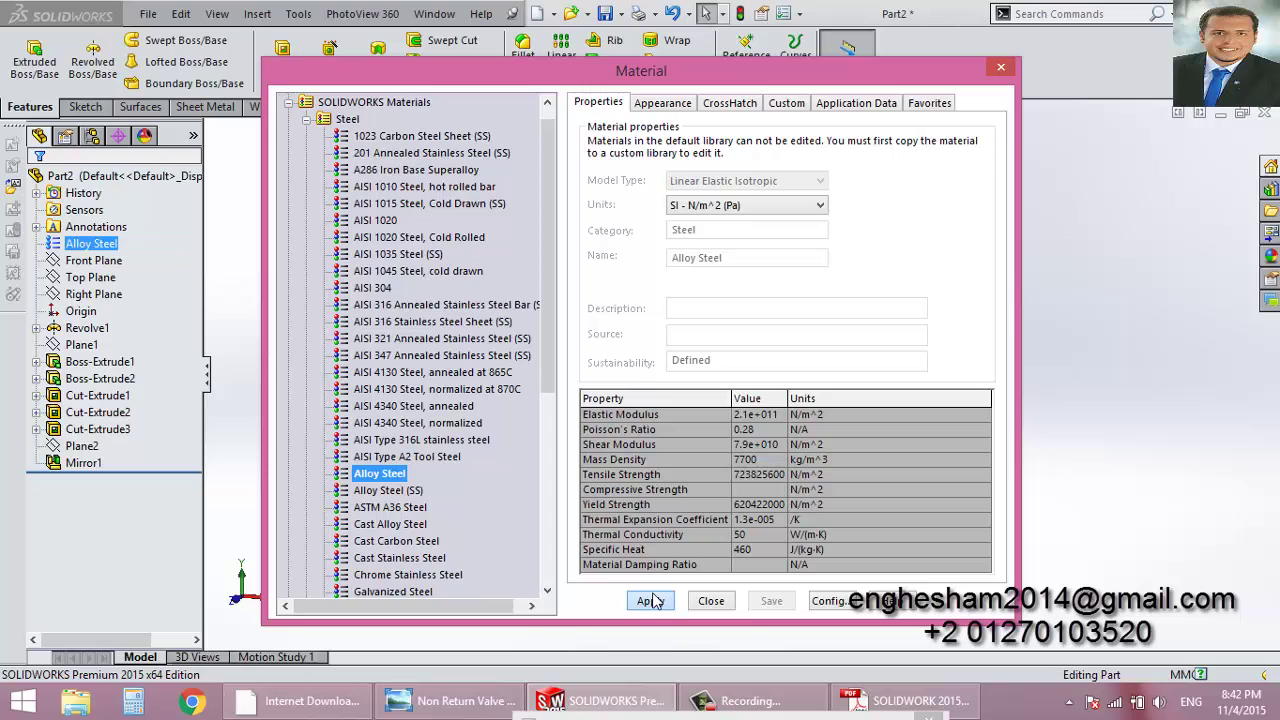
left_click(711, 601)
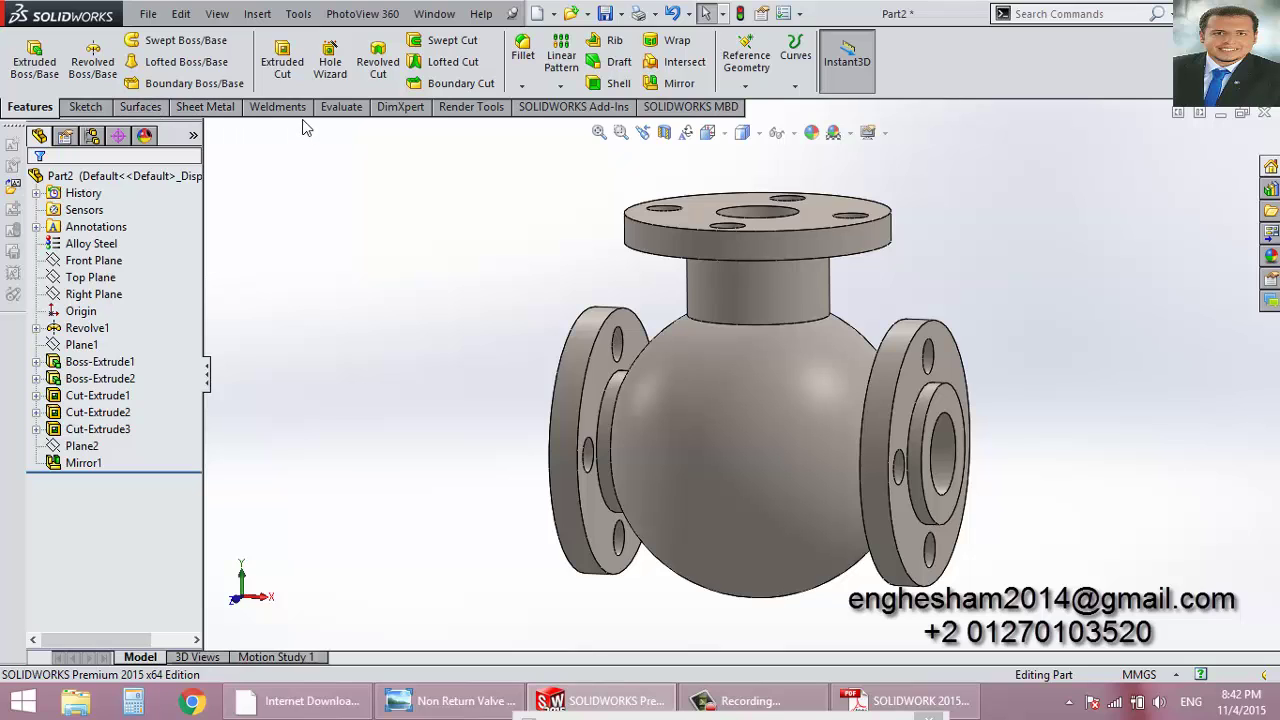
Compute Mass Properties (3489.73 g, 453211.70 mm³) from the Evaluate tab and close the report.
left_click(336, 107)
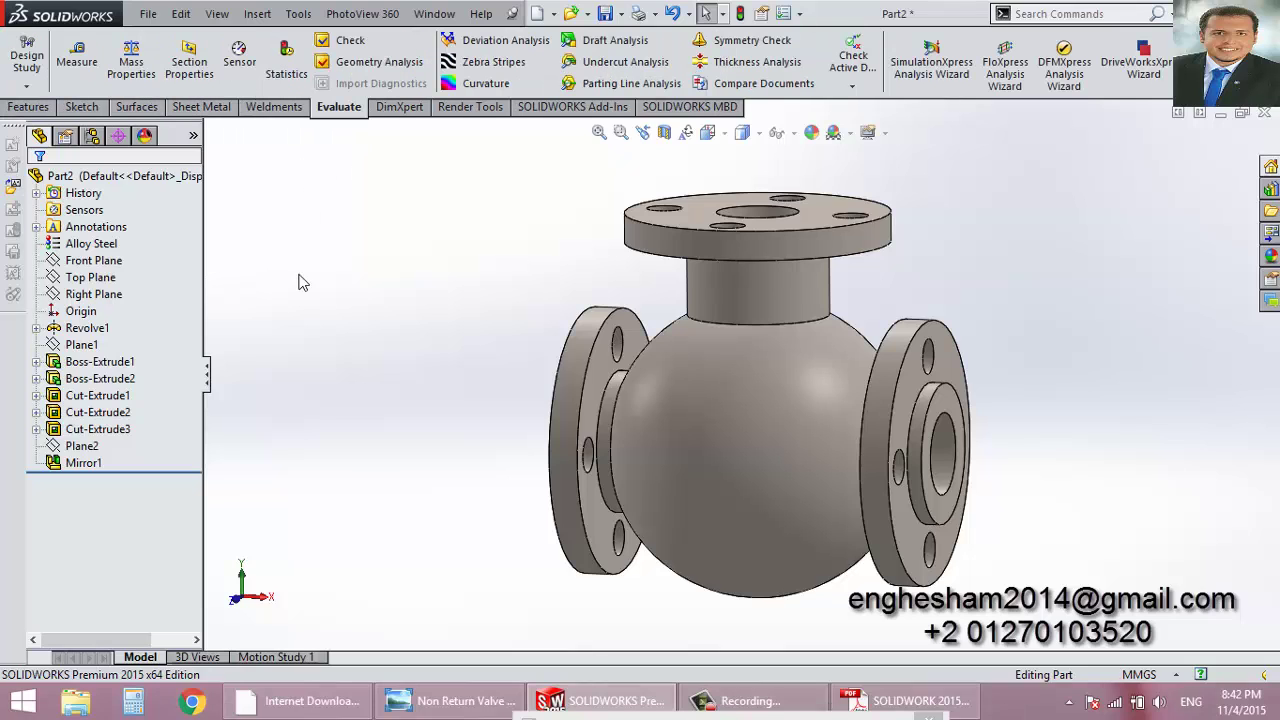
left_click(131, 58)
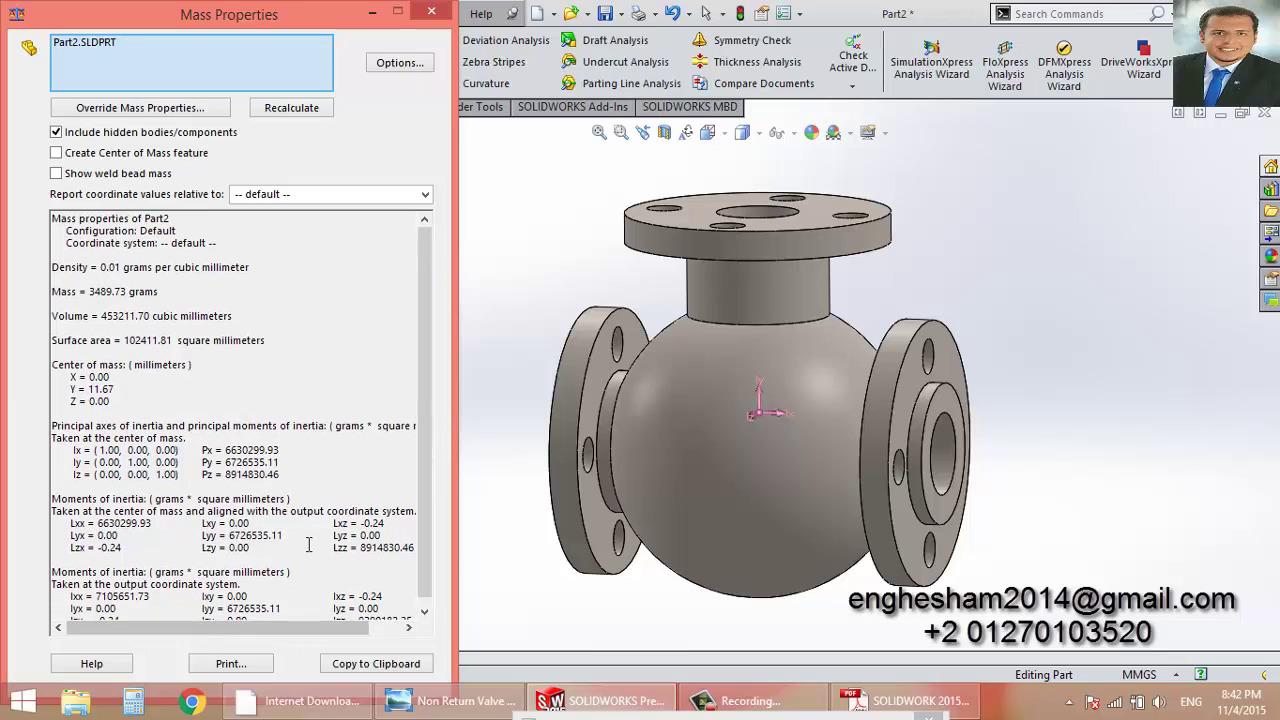
left_click(430, 14)
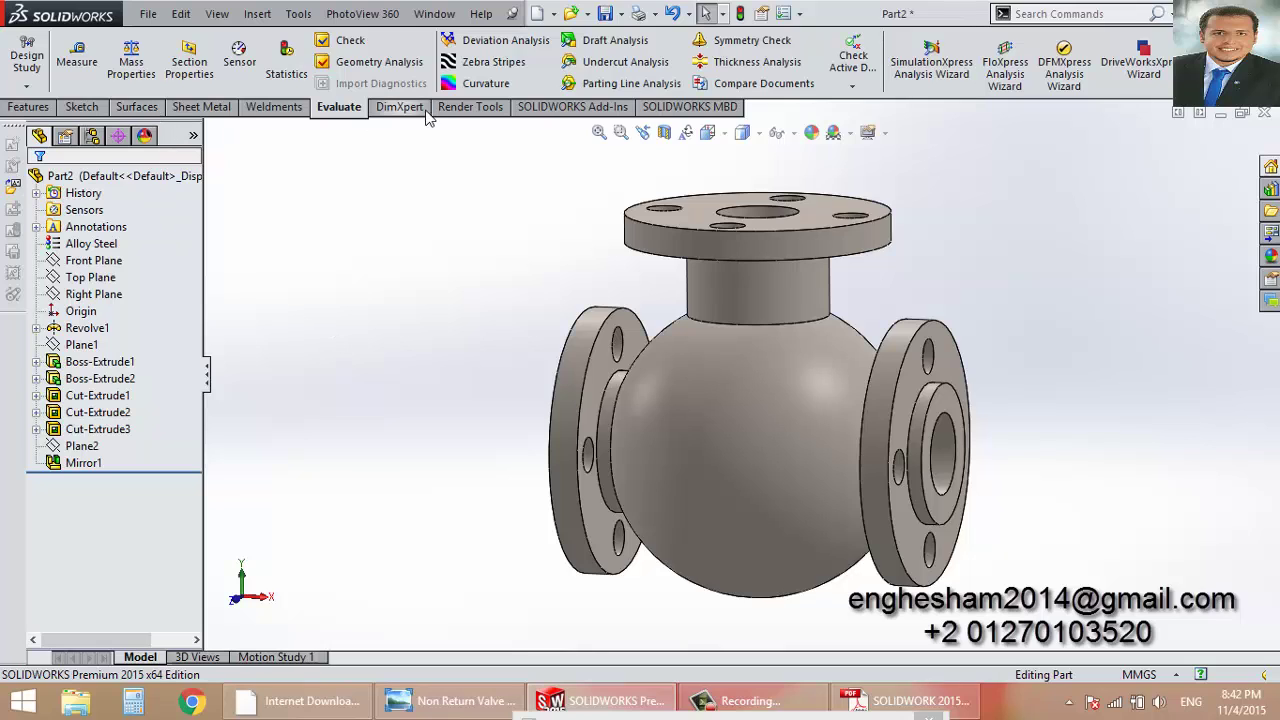
Launch a PhotoView Final Render of the Alloy Steel valve.
left_click(457, 108)
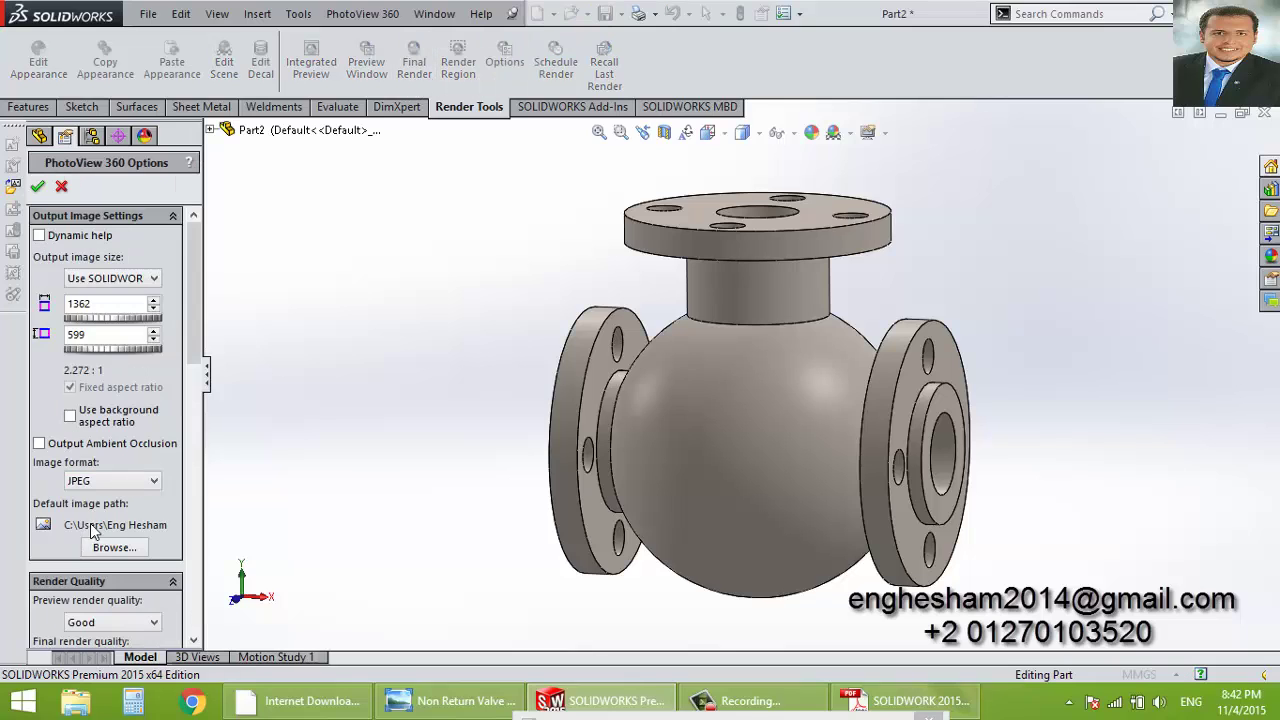
scroll(91, 520, "down", 5)
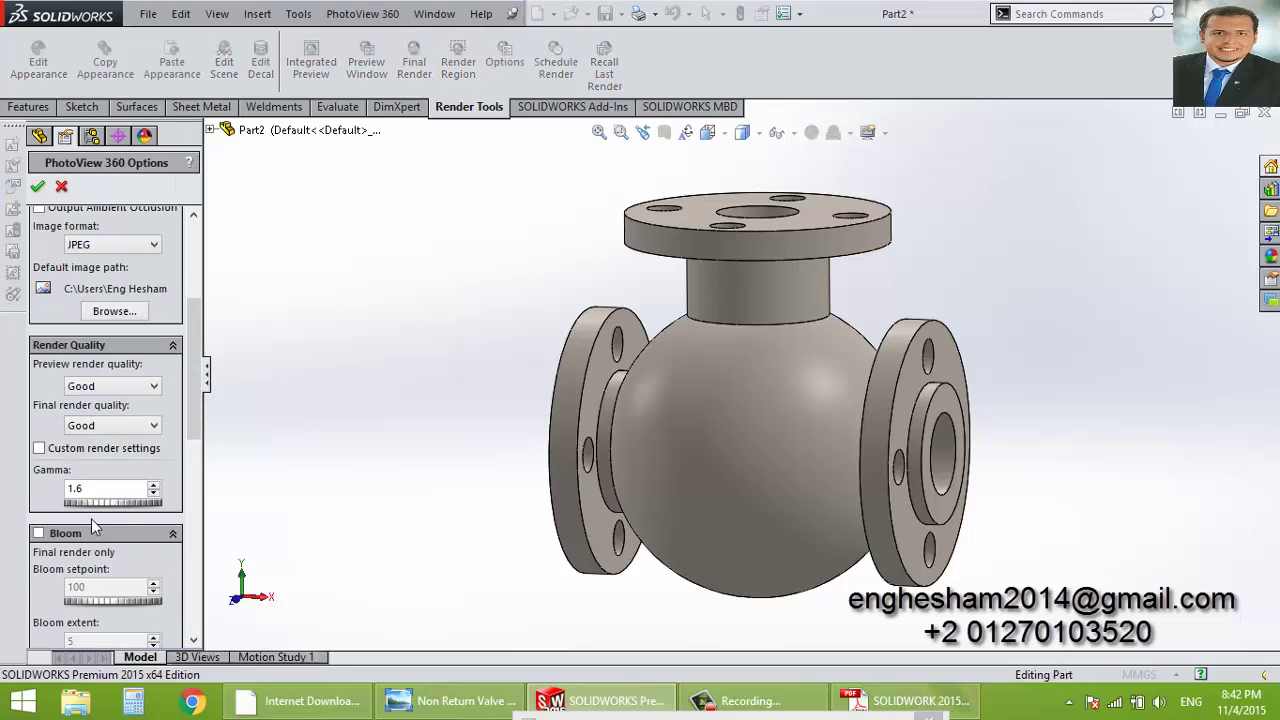
left_click(38, 187)
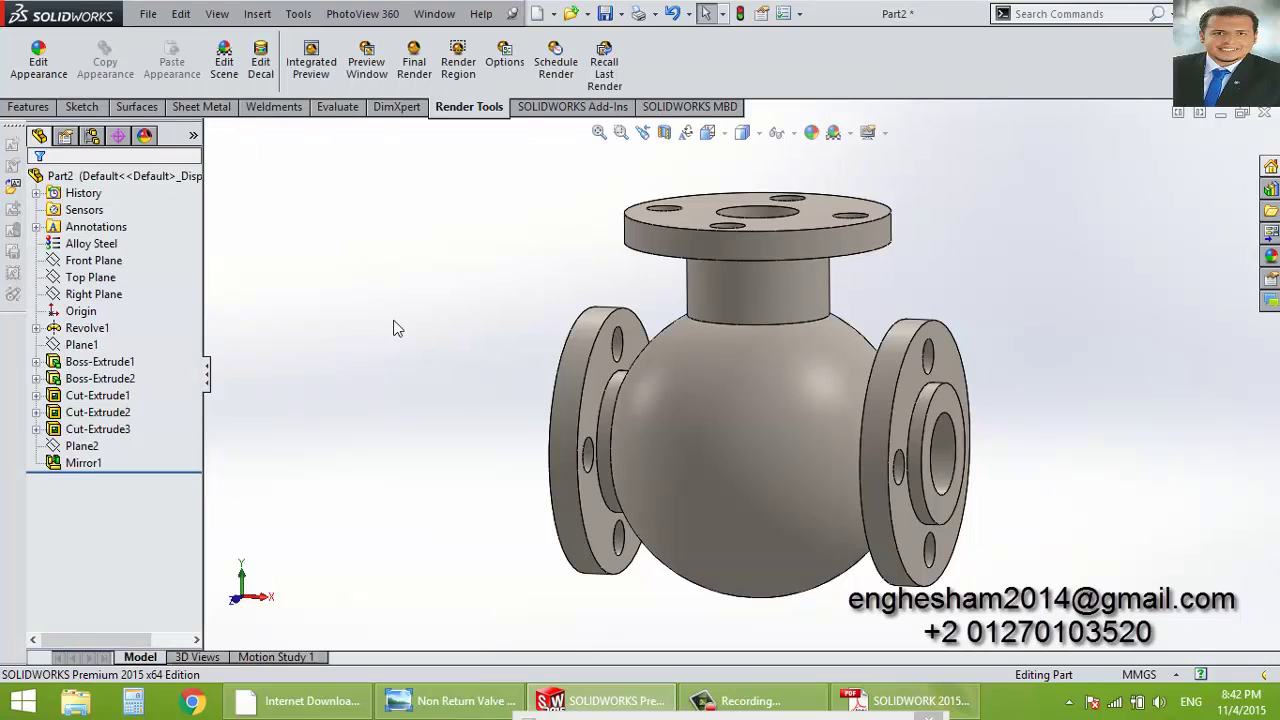
left_click(423, 62)
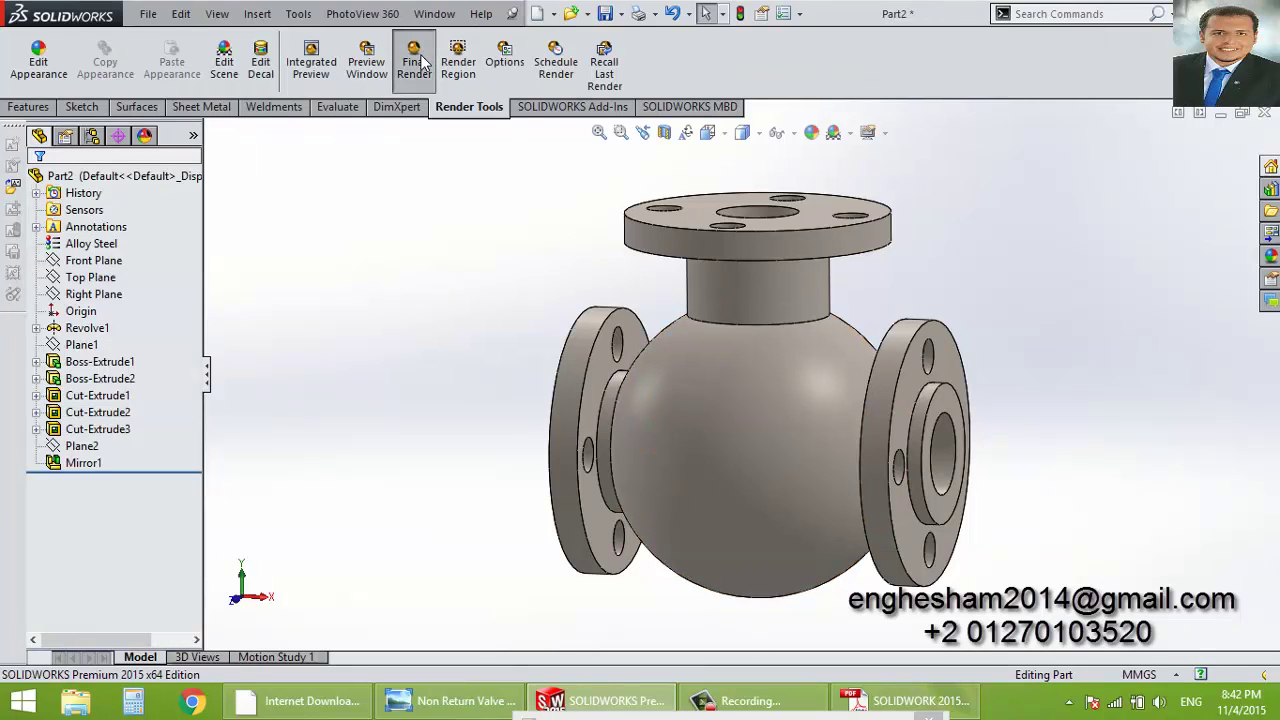
left_click(750, 700)
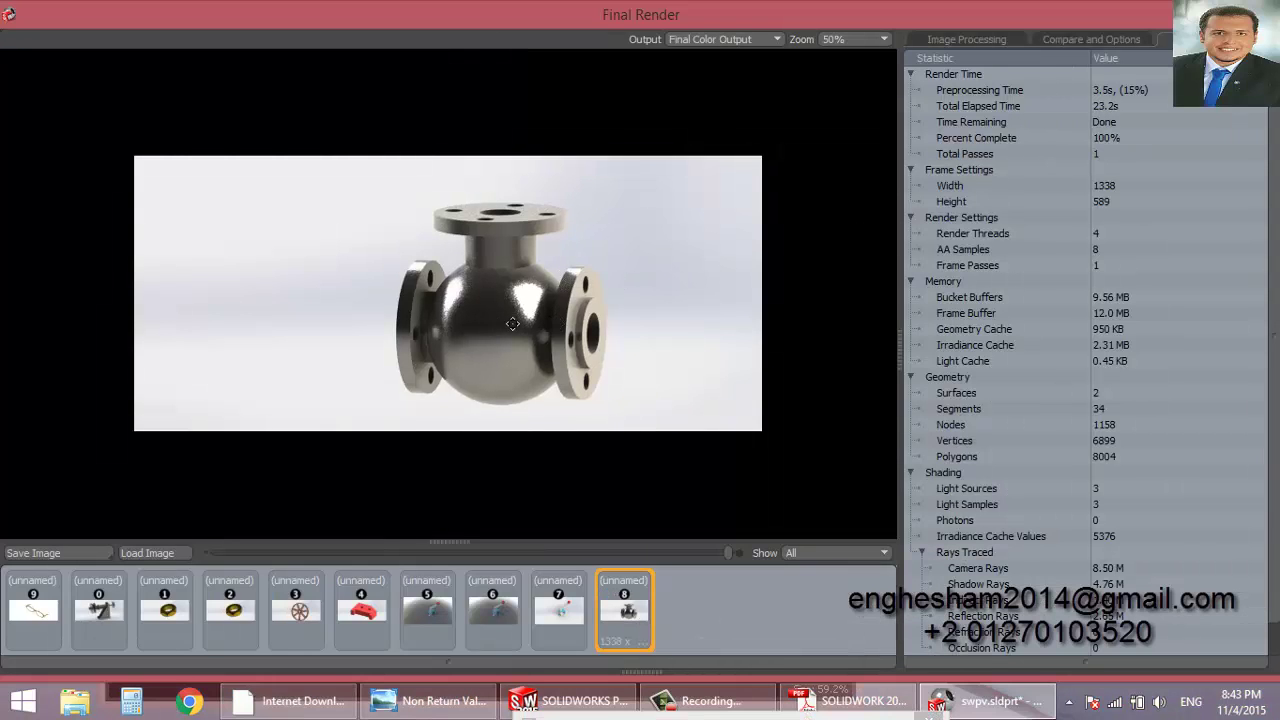
Close the render preview and orbit the valve to a nearly front-on view.
scroll(510, 324, "down", 1)
scroll(515, 324, "up", 2)
scroll(509, 297, "up", 1)
scroll(509, 297, "down", 1)
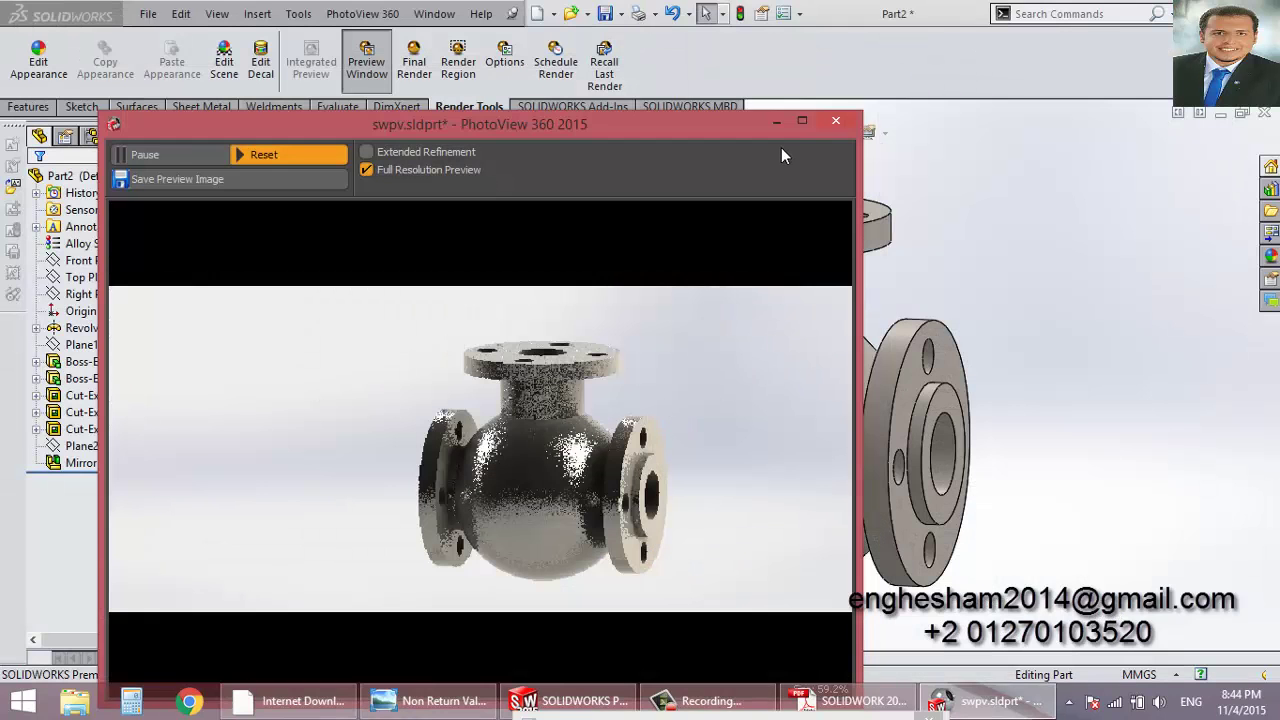
left_click(830, 122)
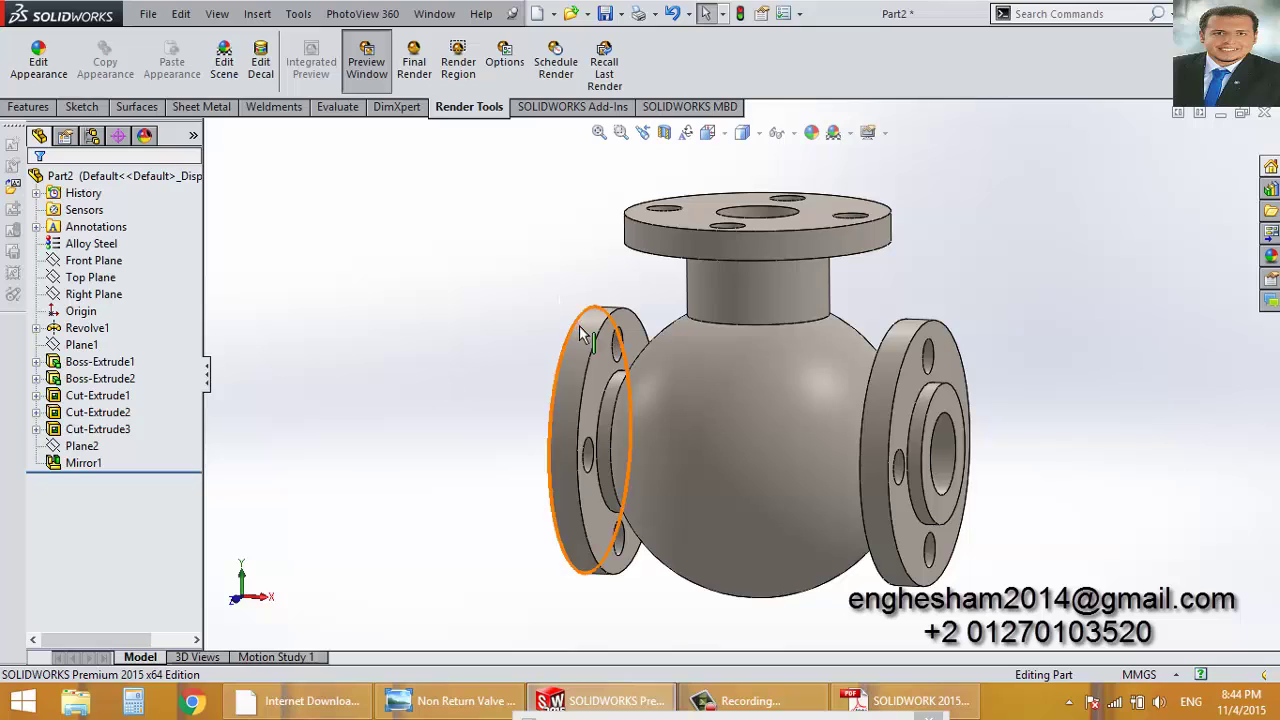
middle_click_drag(581, 333, 614, 338)
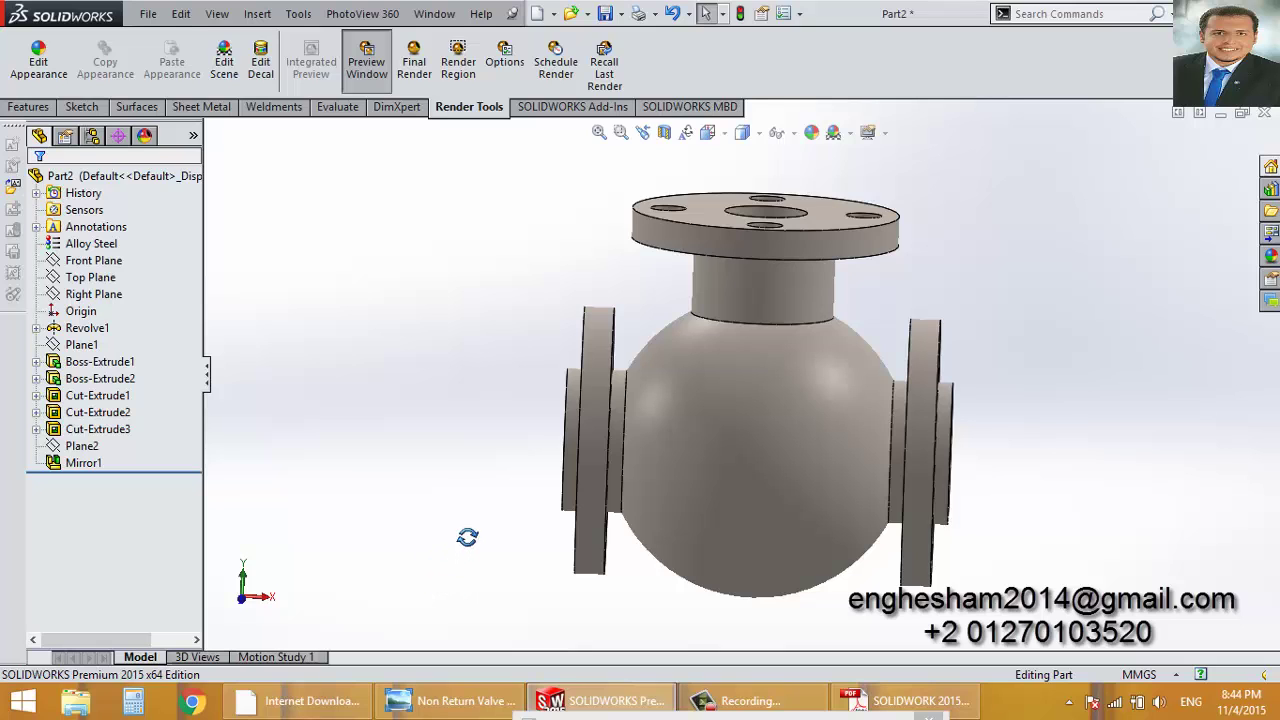
left_click(740, 706)
middle_click_drag(610, 465, 655, 460)
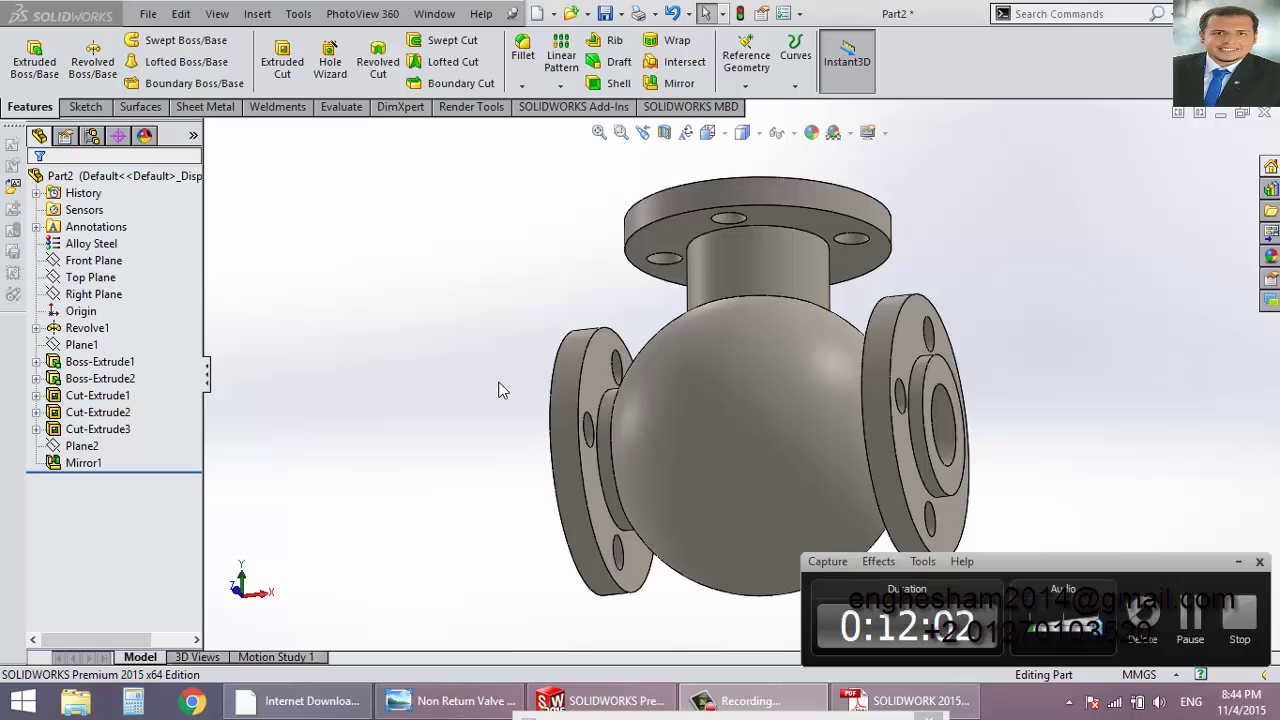
middle_click_drag(503, 390, 458, 410)
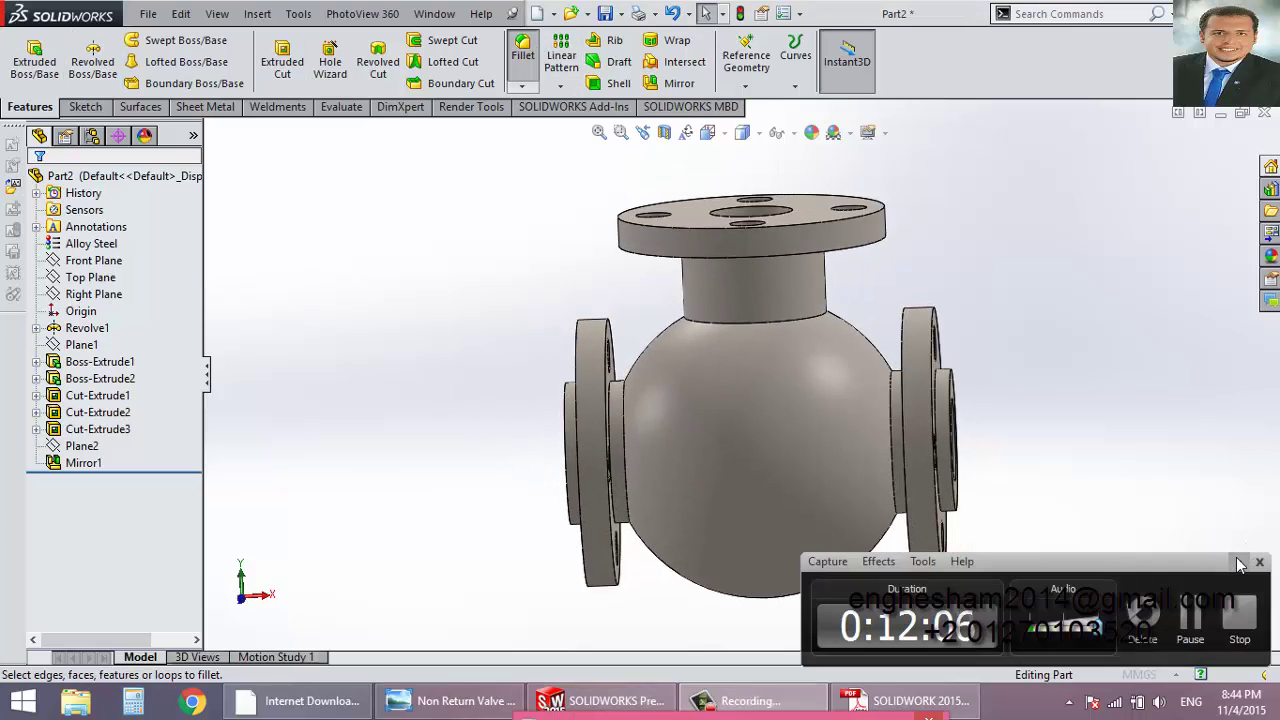
Start a fillet on the neck-to-sphere and both sphere-to-flange edges at 5 mm radius.
mouse_move(833, 433)
middle_mouse_down()
mouse_move(849, 455)
mouse_move(768, 332)
middle_mouse_up()
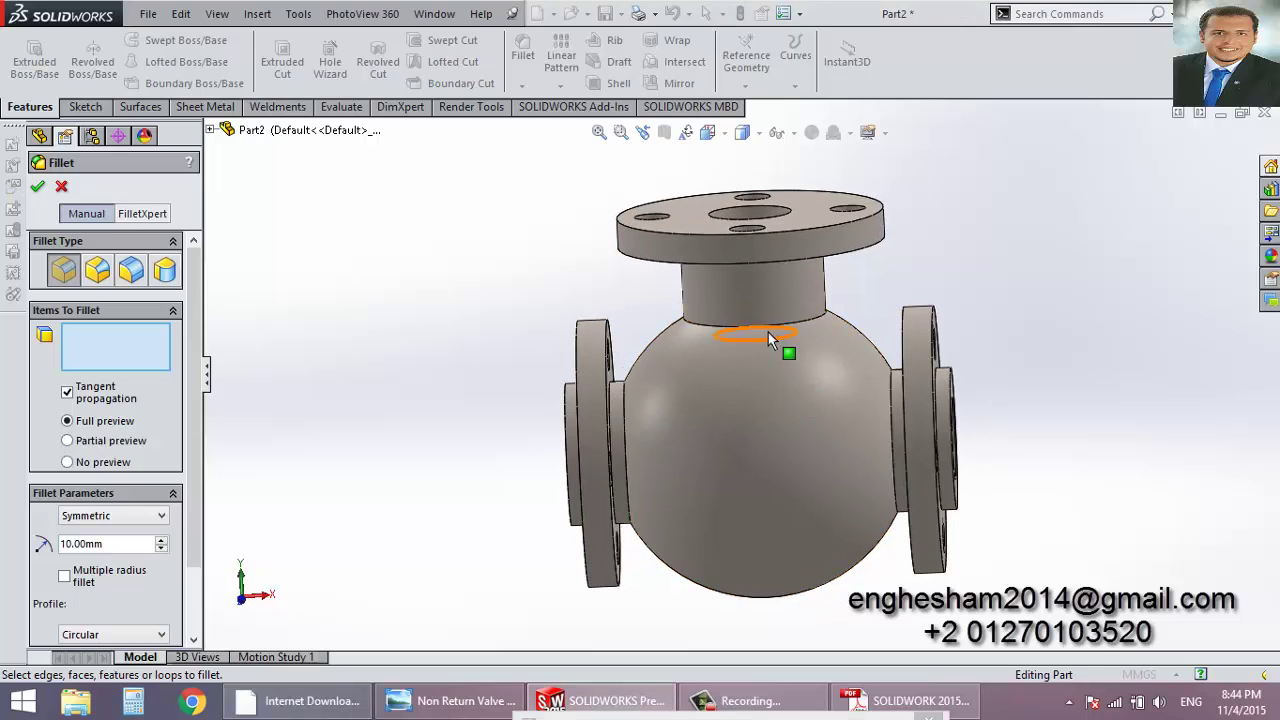
left_click(767, 330)
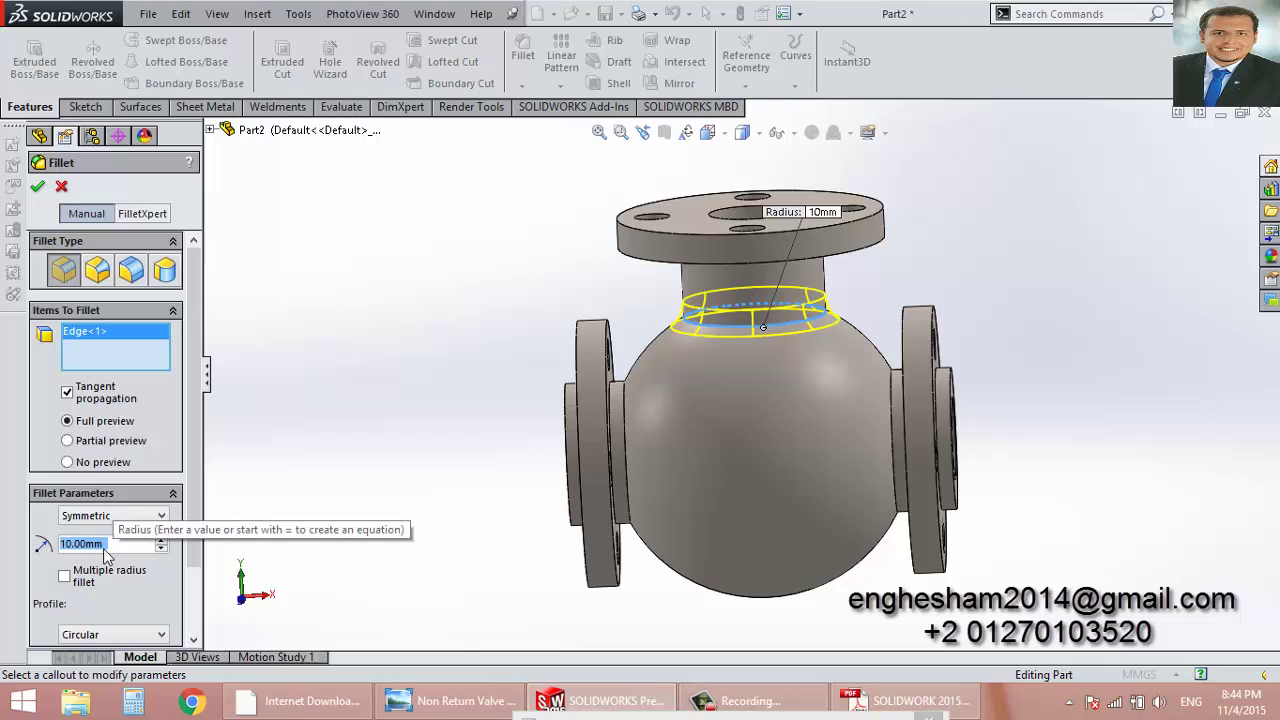
type("5")
key("Return")
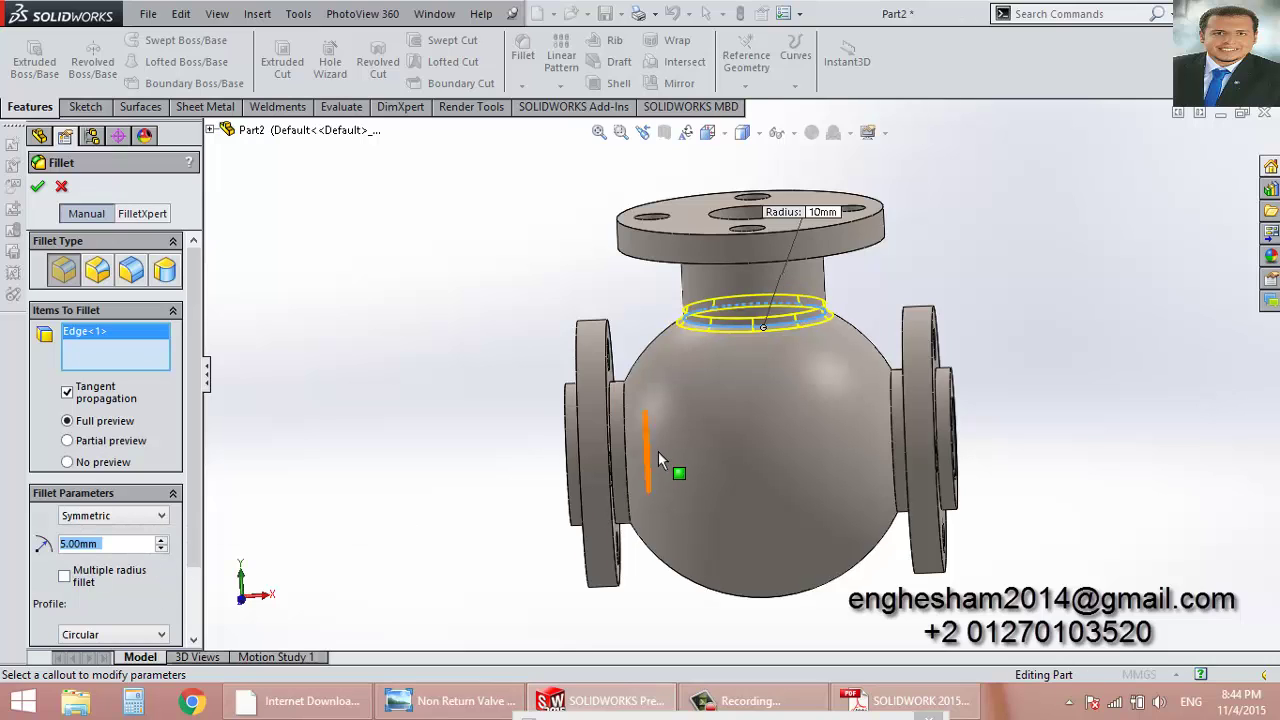
left_click(893, 448)
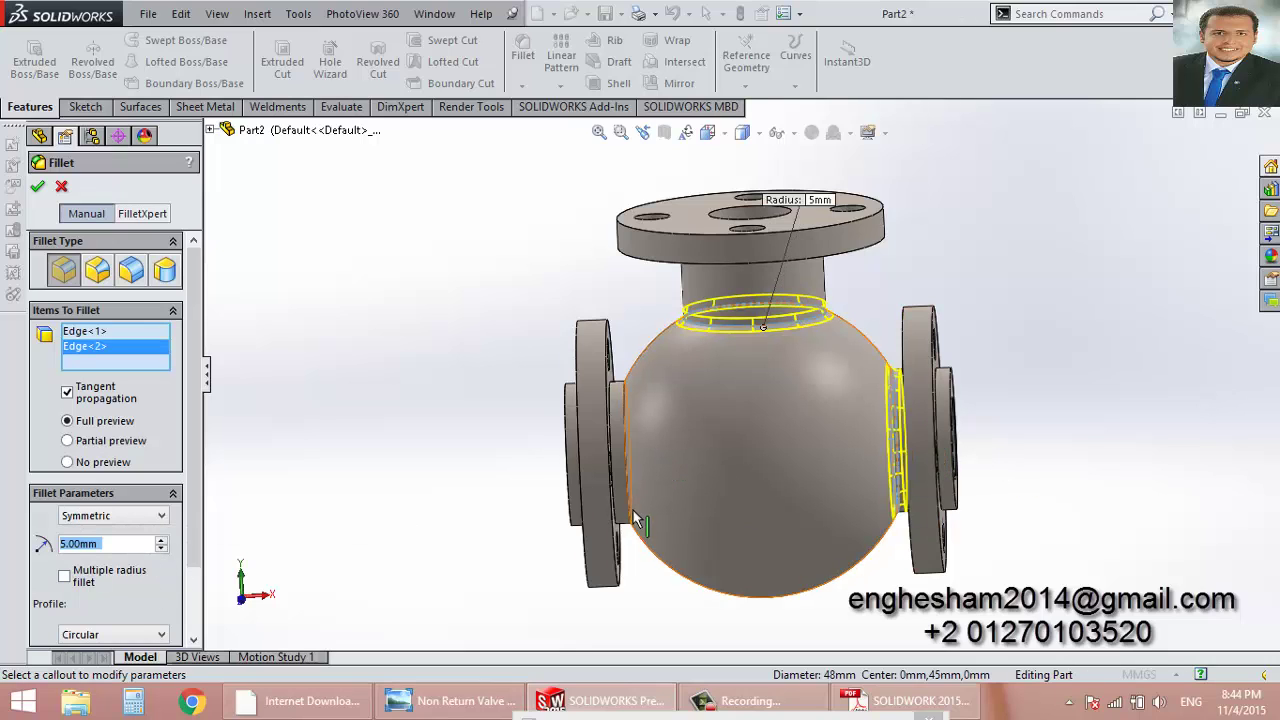
left_click(627, 481)
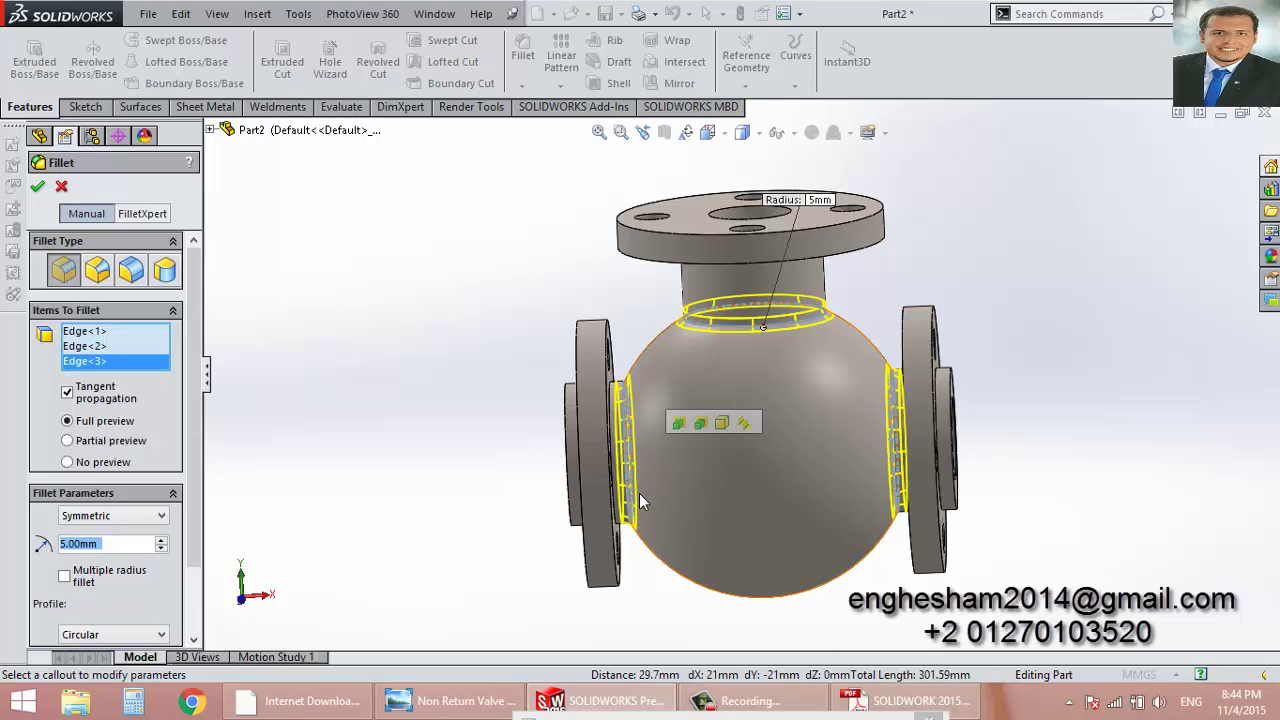
Add the small edge beside the right flange and change the fillet radius to 3 mm.
mouse_move(639, 493)
middle_mouse_down()
mouse_move(682, 502)
mouse_move(682, 551)
middle_mouse_up()
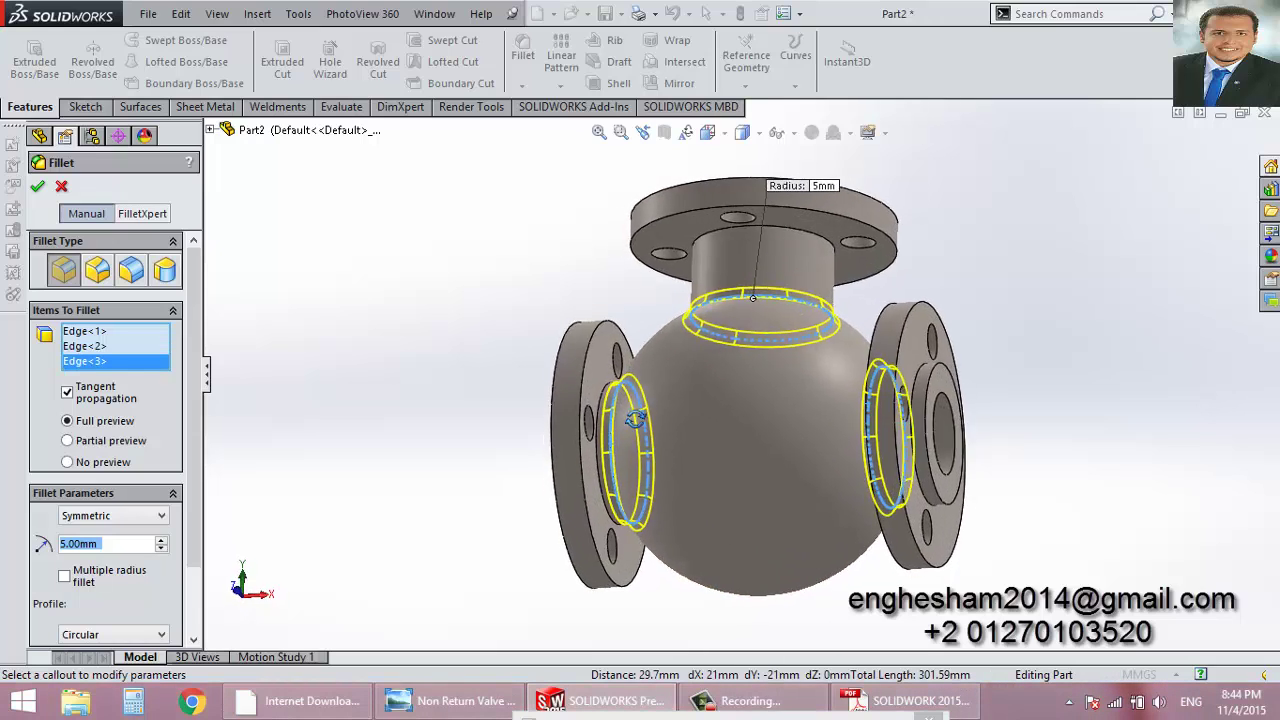
scroll(879, 450, "down", 3)
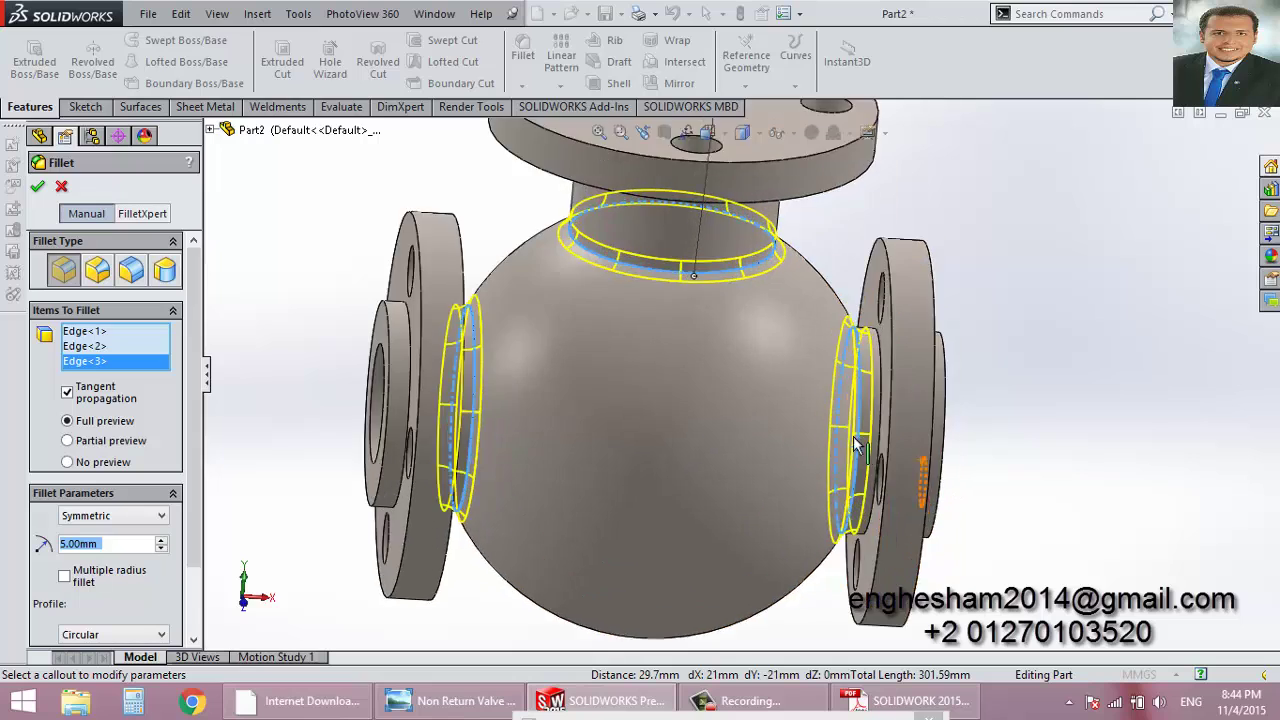
scroll(879, 450, "down", 5)
scroll(879, 450, "down", 2)
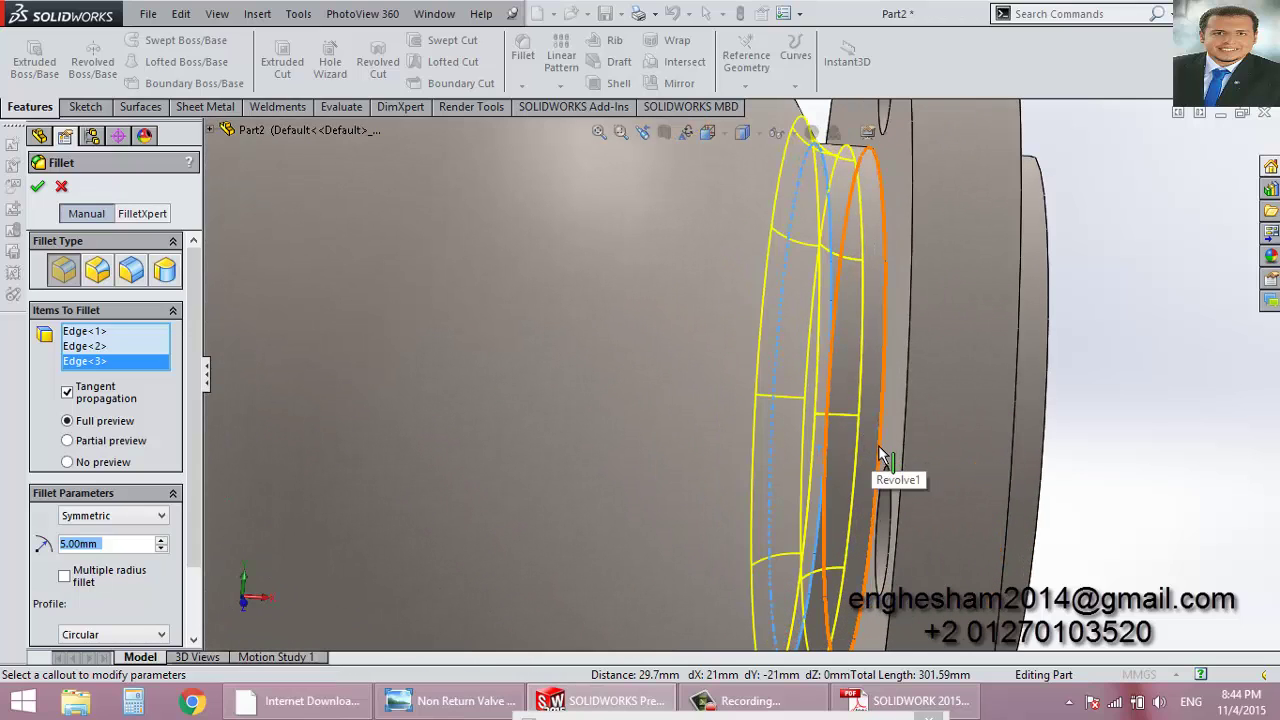
left_click(893, 461)
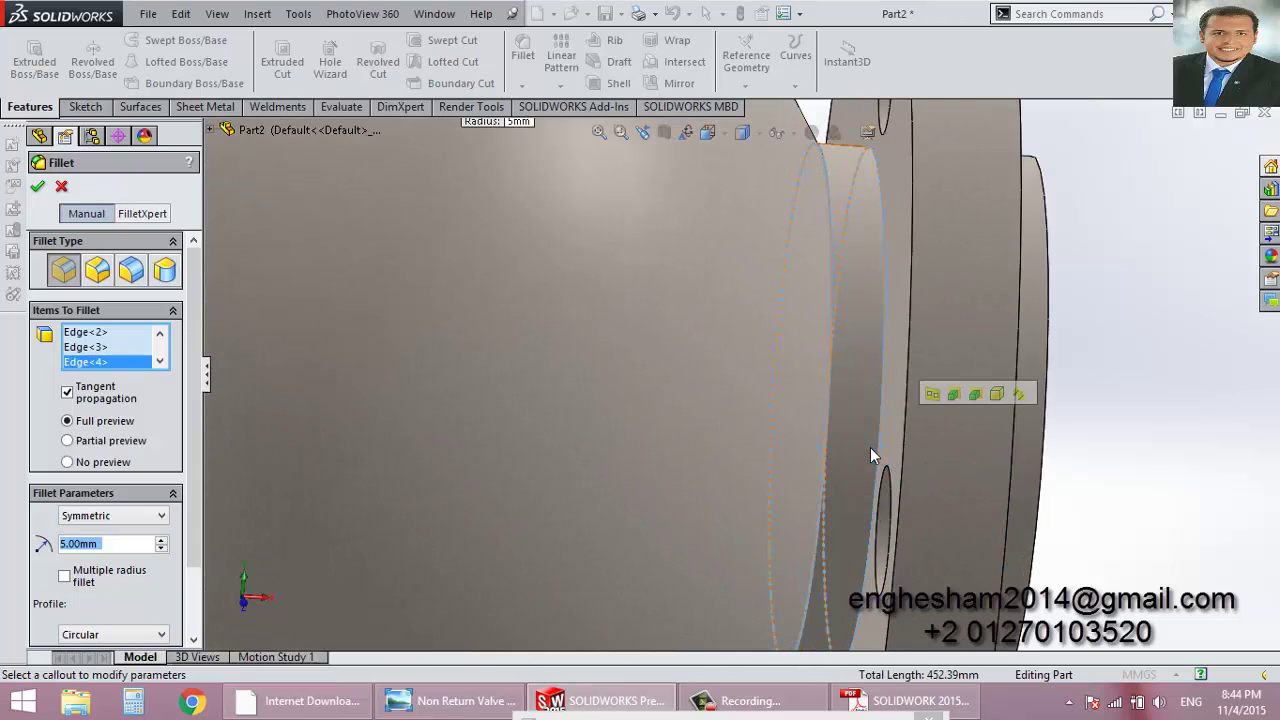
type("3")
key("Return")
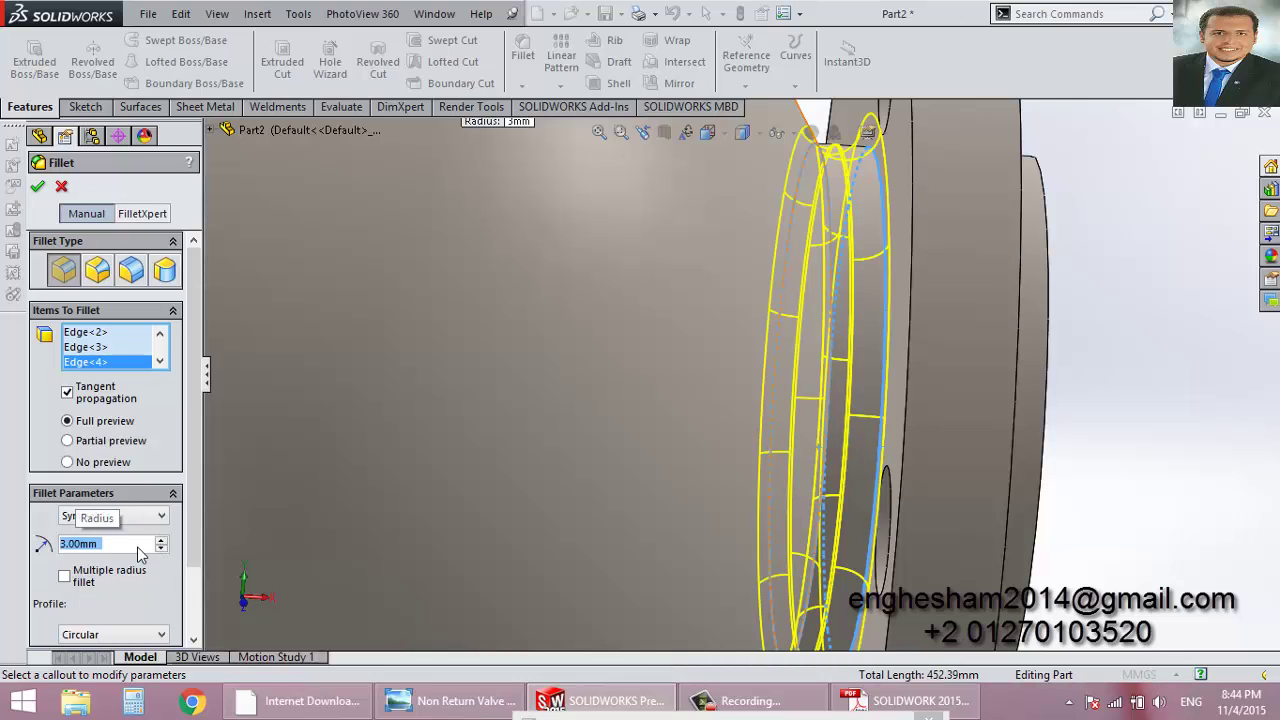
key("f")
Add the left and right flange edges and the right flange hub edge to the fillet.
mouse_move(546, 341)
middle_mouse_down()
mouse_move(553, 215)
mouse_move(448, 387)
mouse_move(513, 404)
mouse_move(494, 380)
middle_mouse_up()
left_click(448, 376)
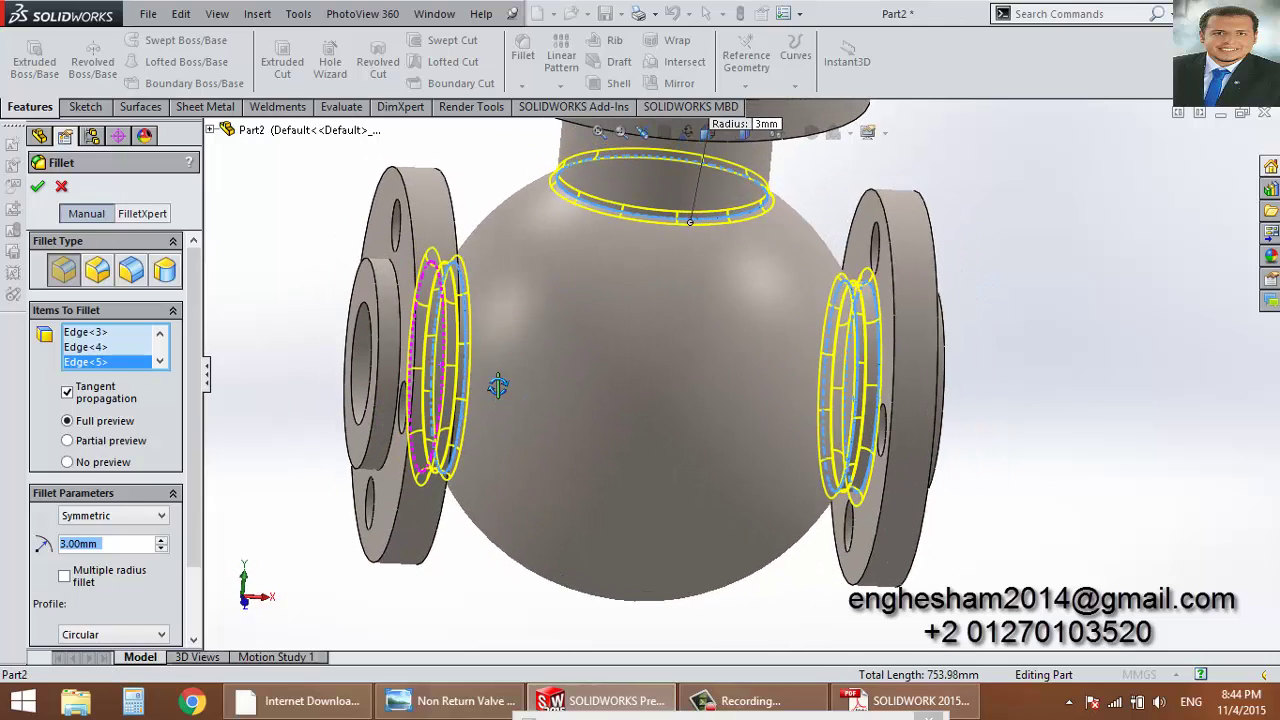
scroll(440, 388, "down", 3)
scroll(413, 345, "down", 2)
scroll(623, 415, "up", 2)
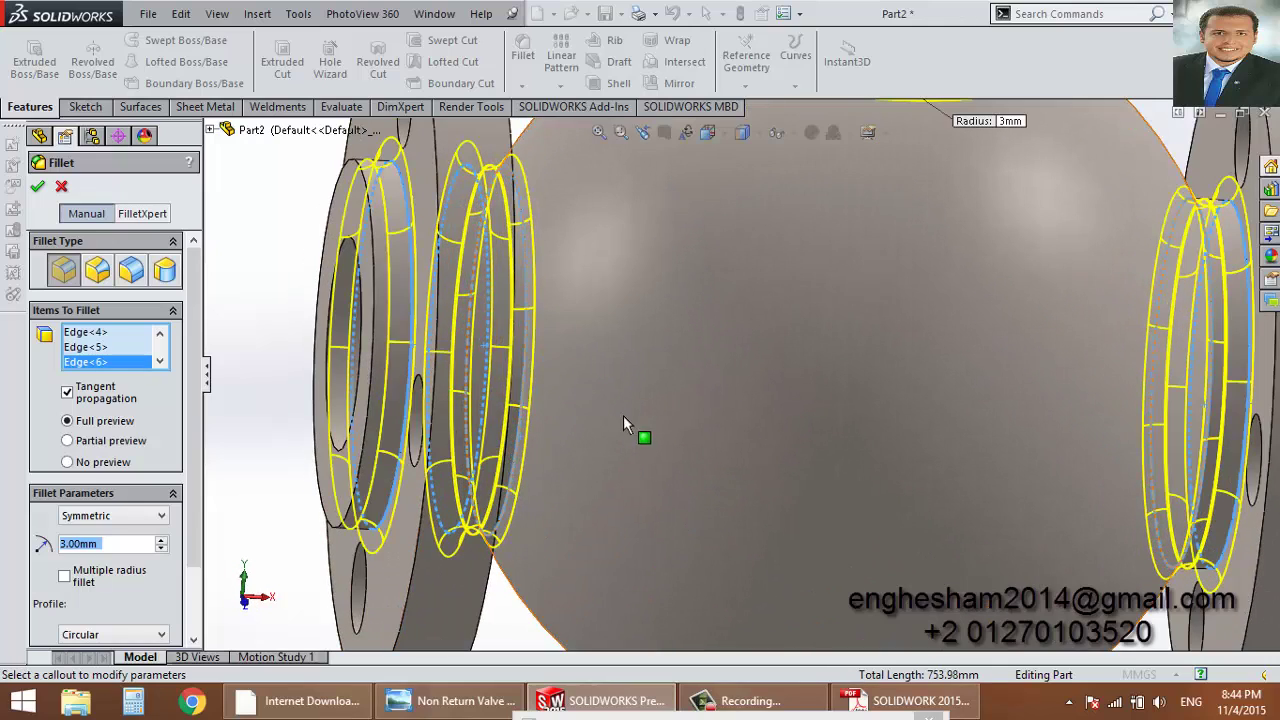
scroll(794, 466, "up", 3)
left_click(955, 425)
scroll(955, 425, "down", 4)
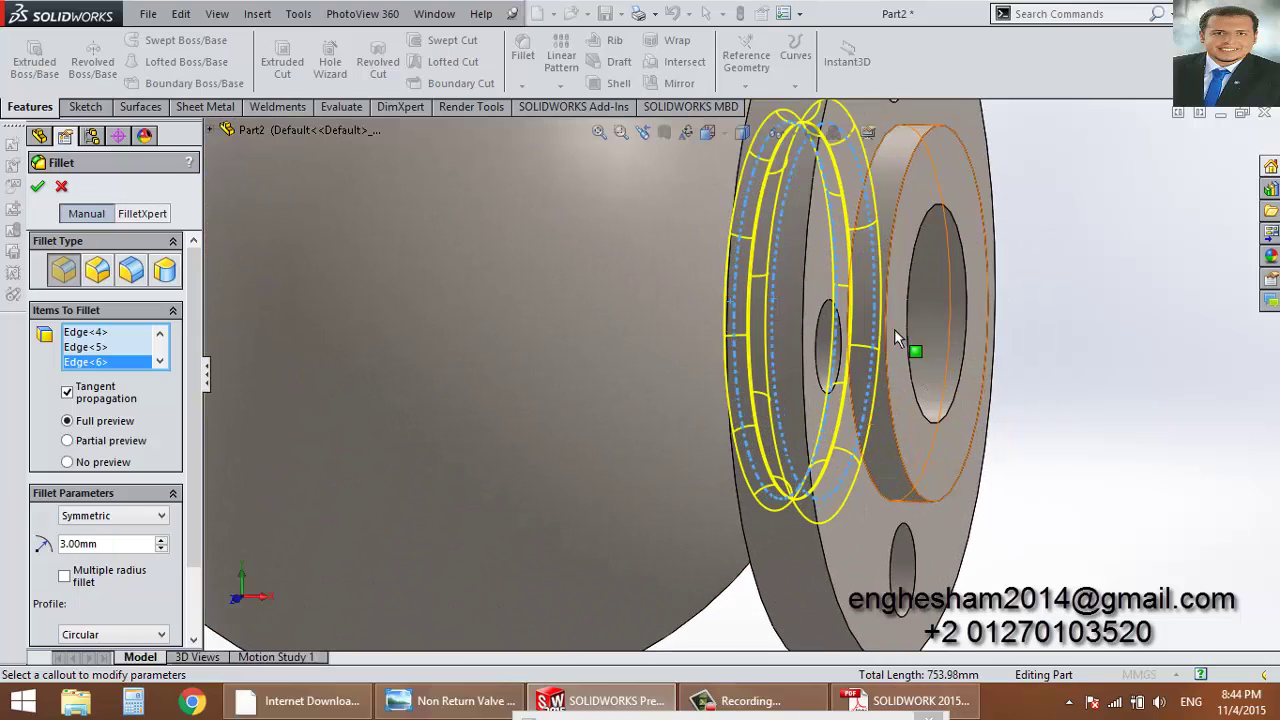
left_click(901, 136)
scroll(795, 288, "up", 4)
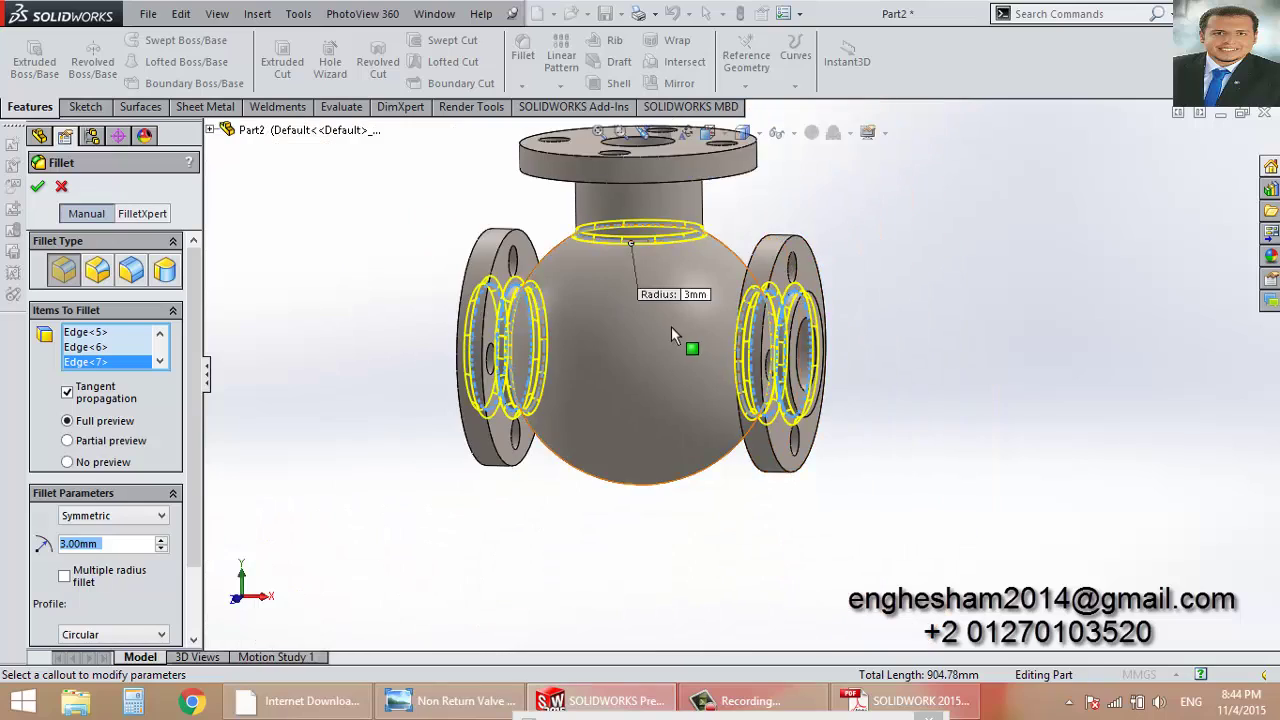
Add the neck-to-top-flange edge and create Fillet1 at 3 mm.
middle_click_drag(671, 326, 624, 273)
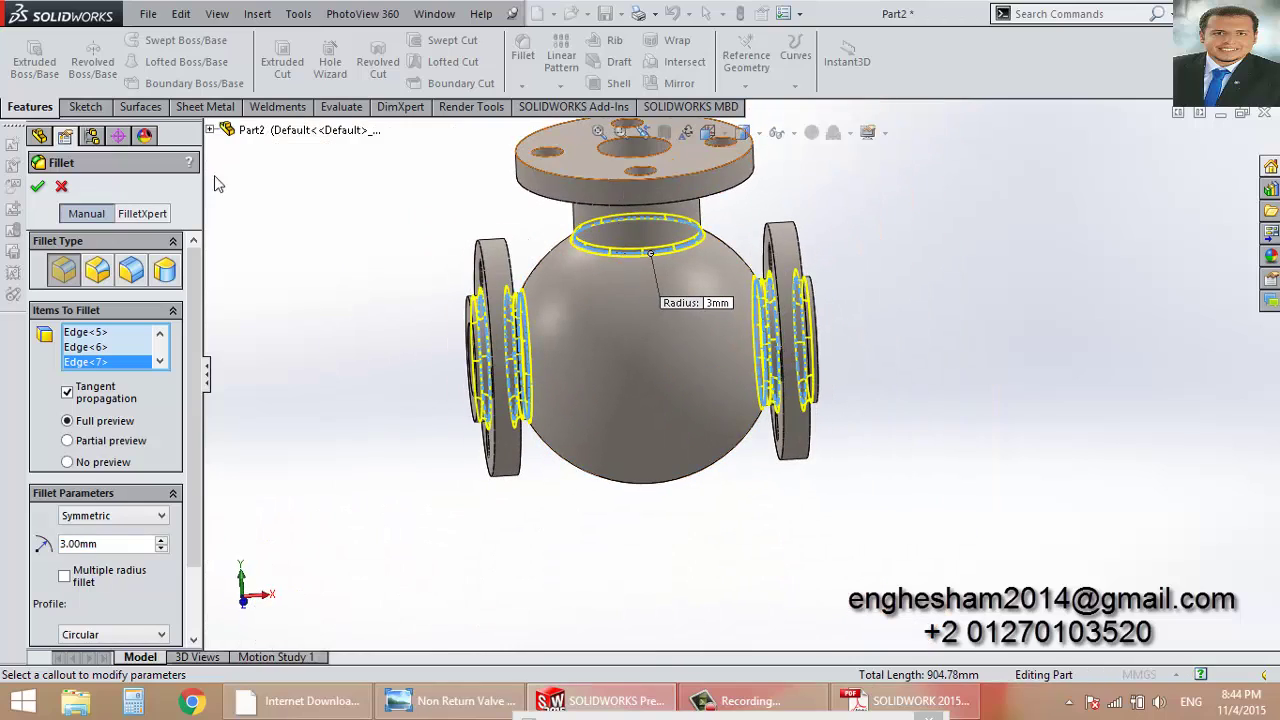
middle_click_drag(398, 324, 510, 190)
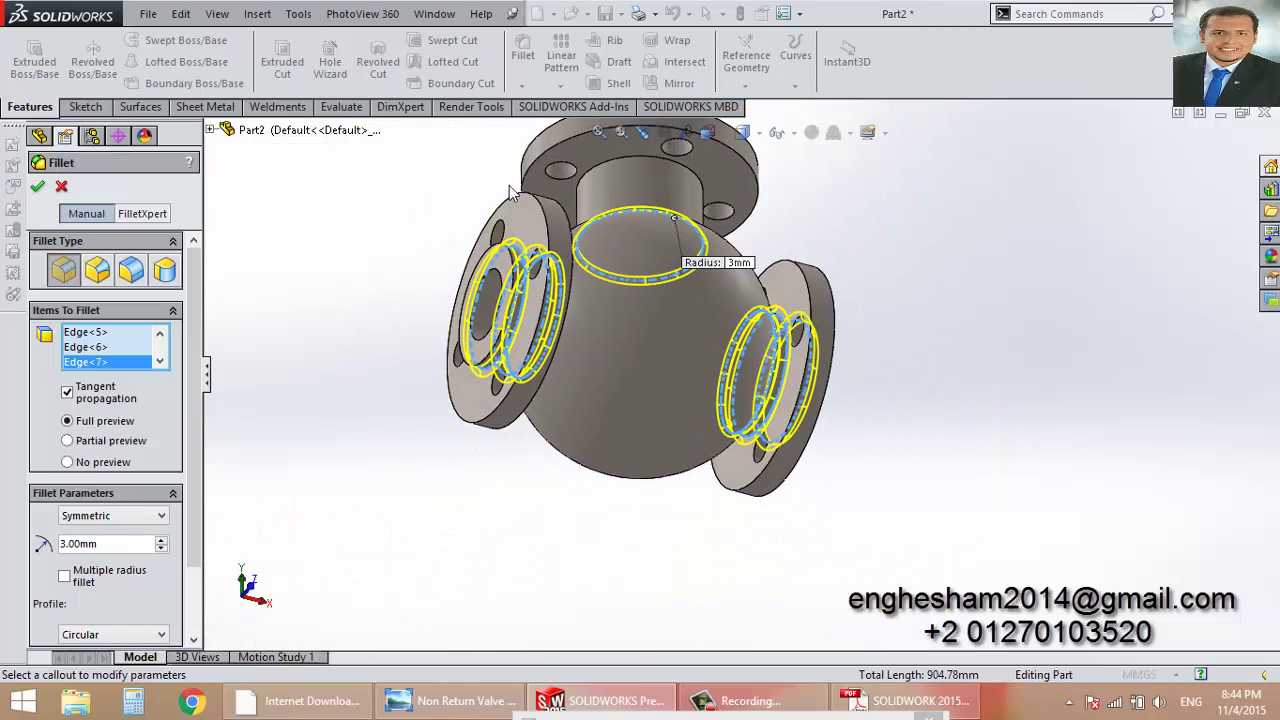
left_click(640, 163)
mouse_move(640, 170)
middle_mouse_down()
mouse_move(589, 326)
mouse_move(510, 378)
middle_mouse_up()
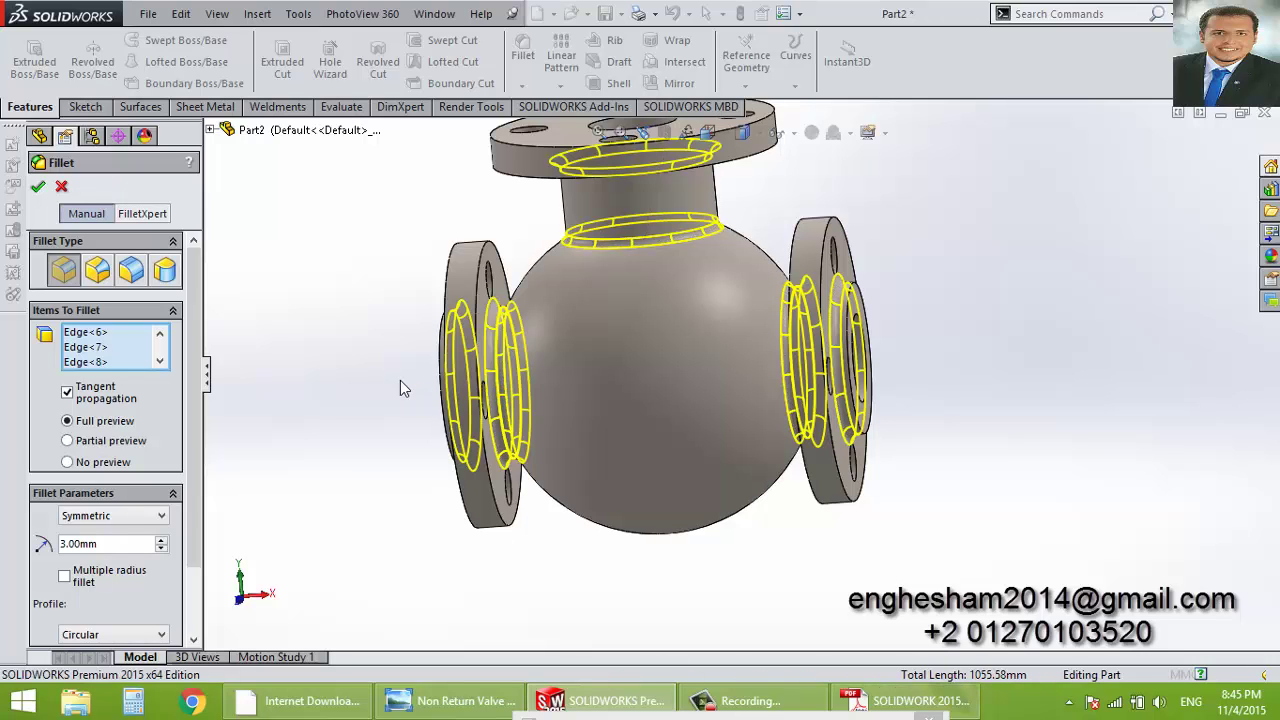
key("Return")
mouse_move(412, 400)
middle_mouse_down()
mouse_move(470, 398)
mouse_move(697, 234)
middle_mouse_up()
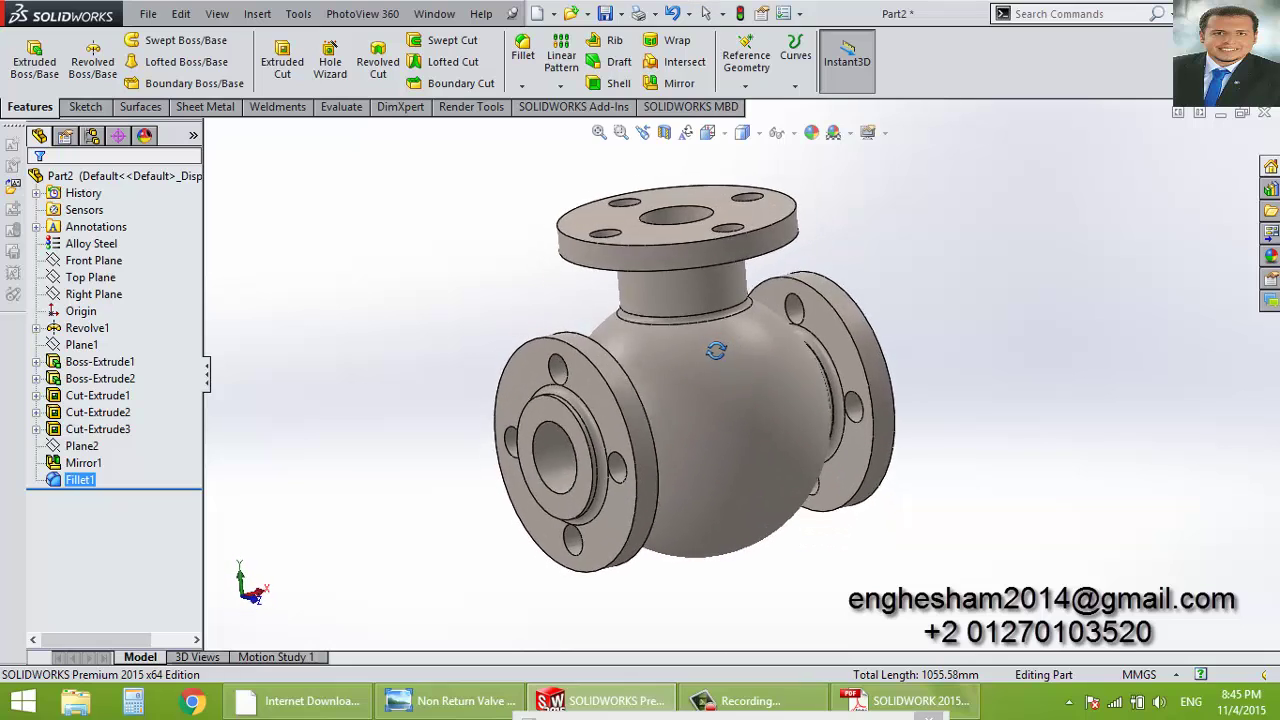
Inspect the 3 mm rounds from side and top angles, then bring up the Render Tools.
middle_click_drag(697, 234, 687, 323)
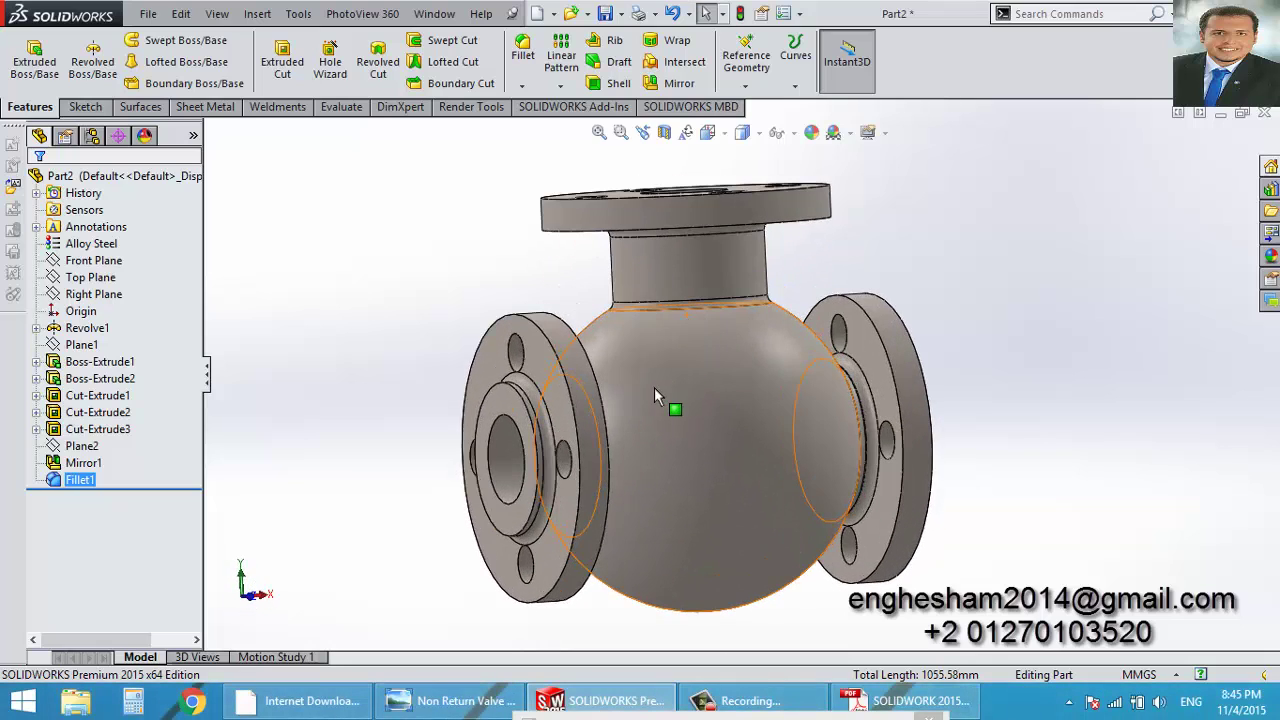
middle_click_drag(654, 387, 650, 436)
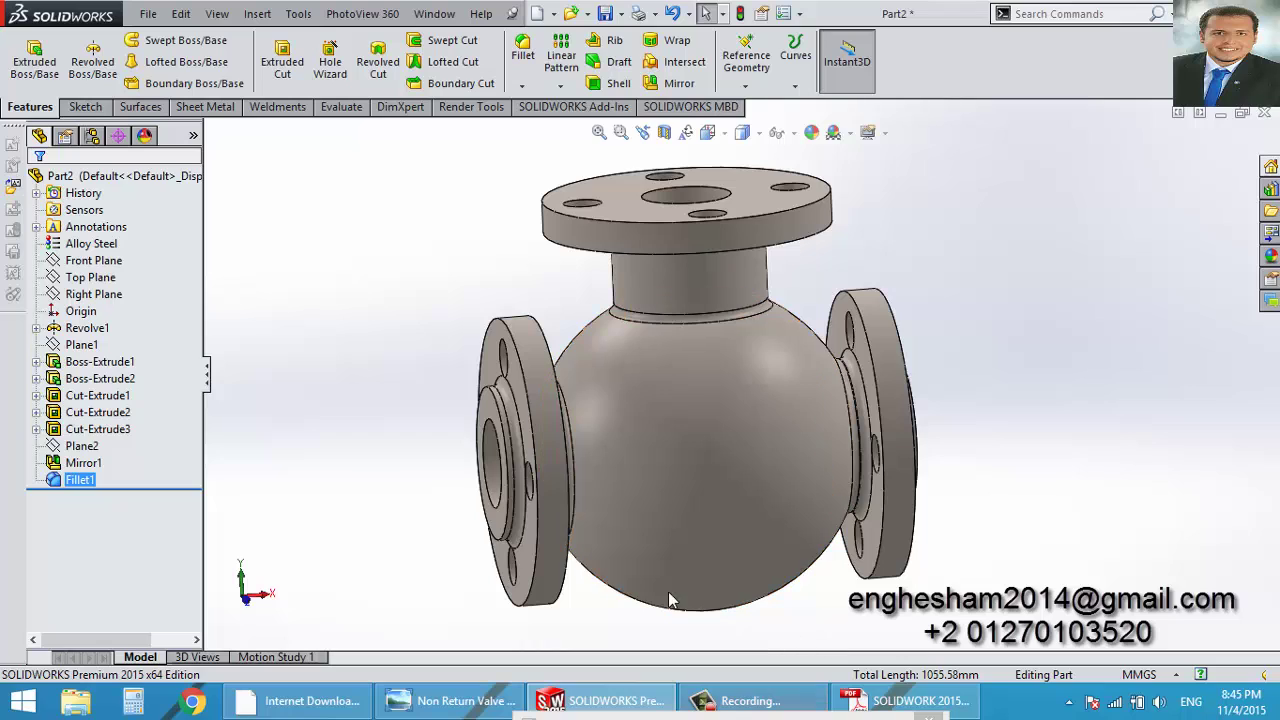
left_click(431, 315)
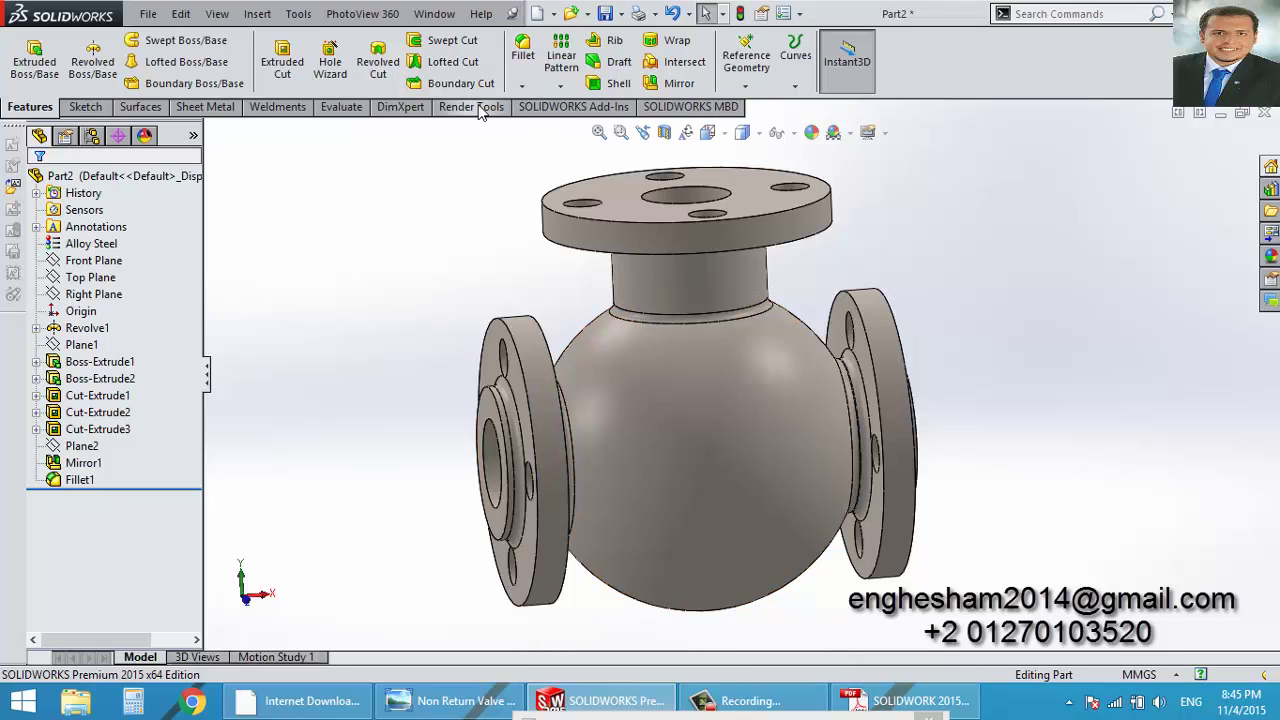
left_click(478, 108)
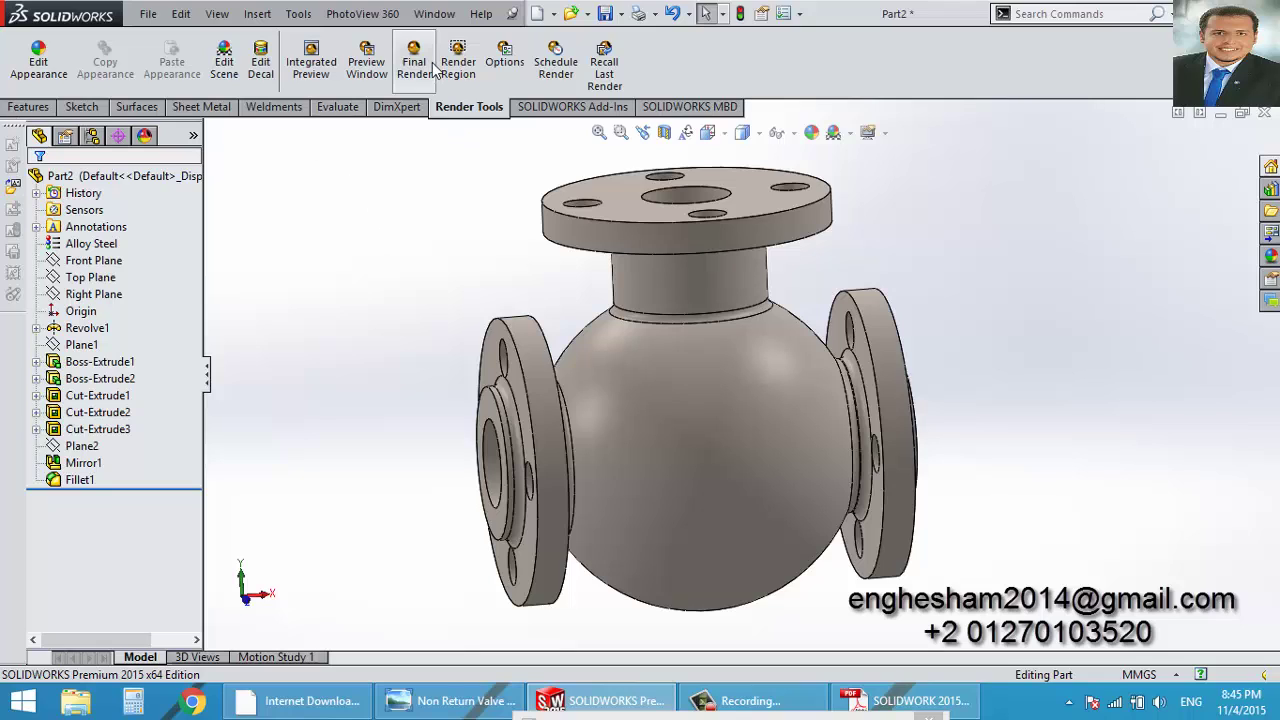